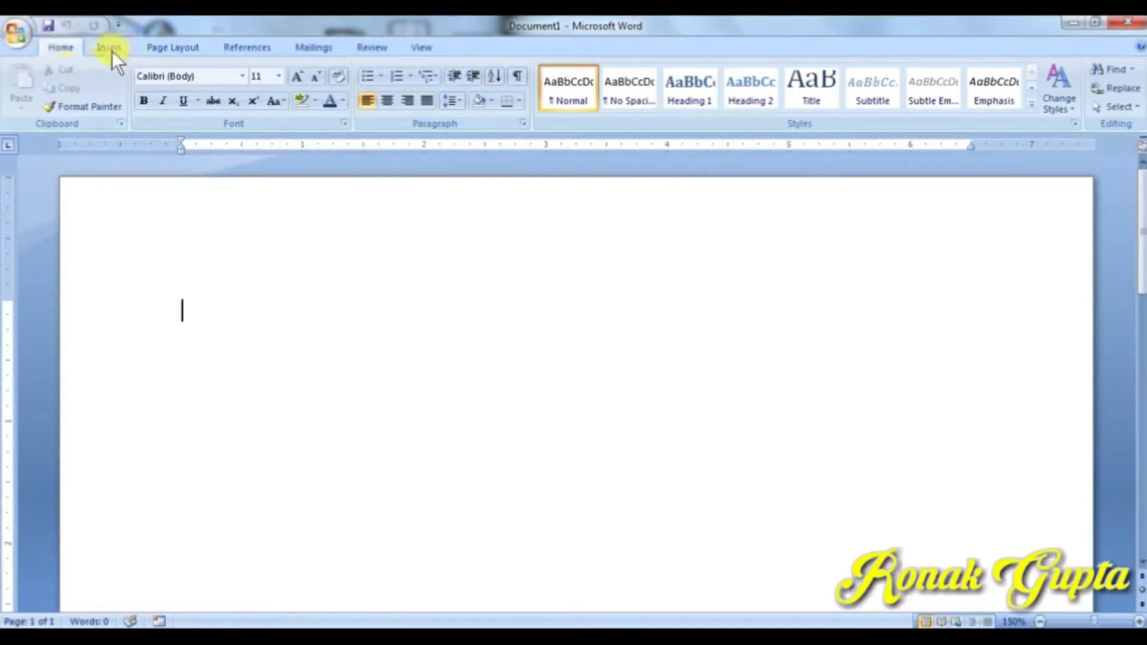
Insert page breaks in the blank document to extend it to four pages
left_click(248, 47)
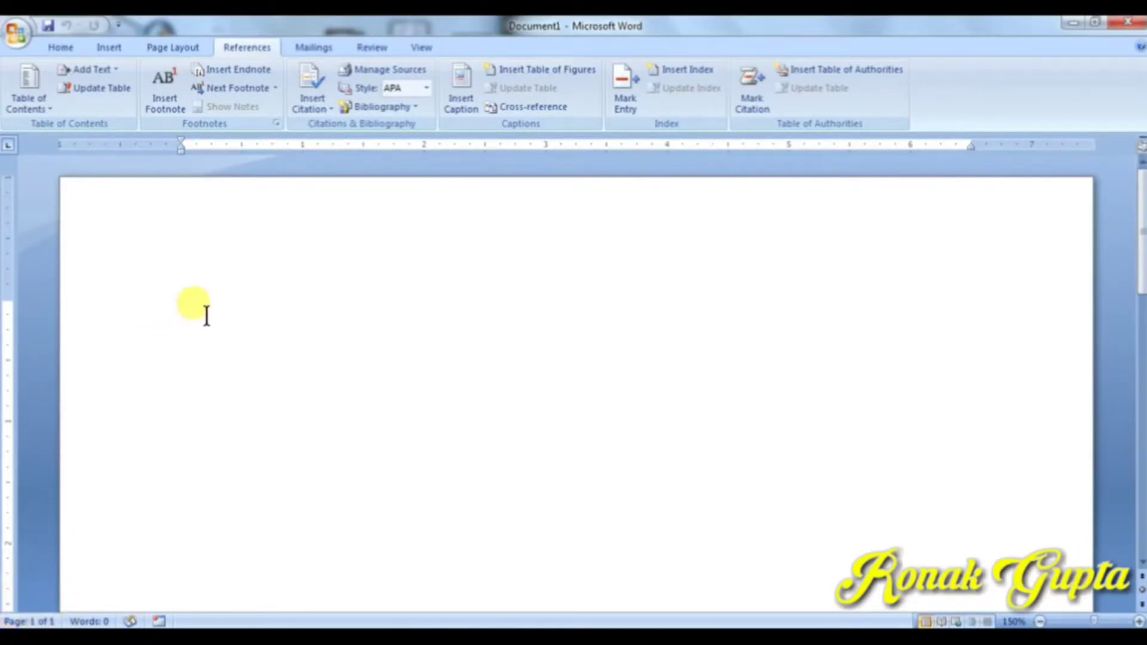
key("ctrl+Return")
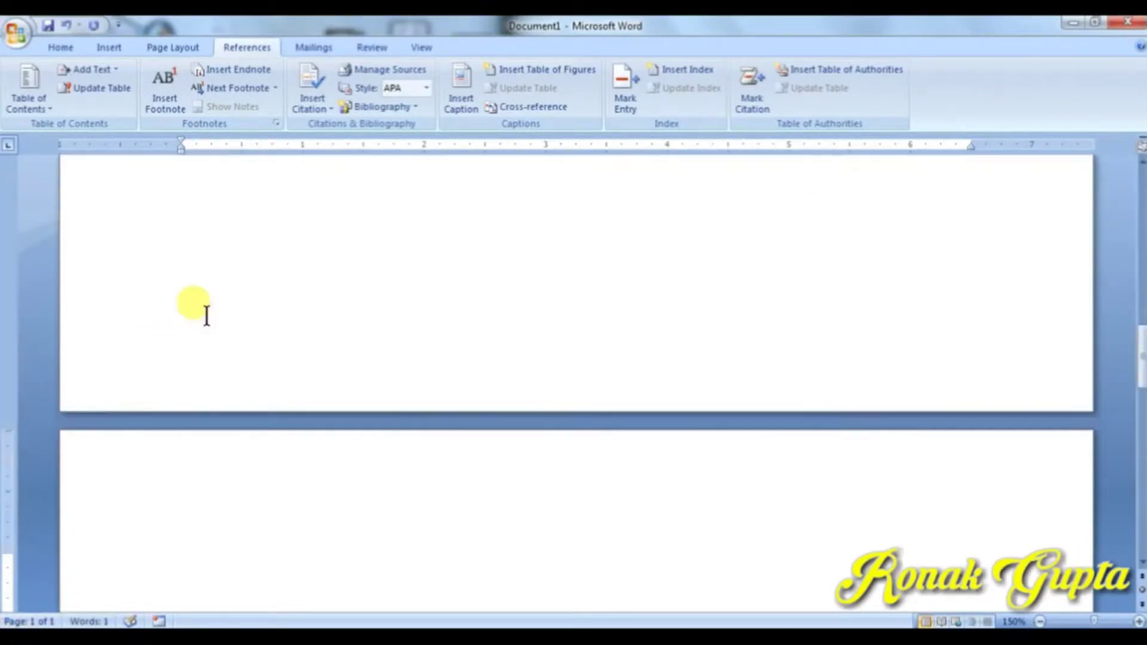
scroll(206, 316, "up", 15)
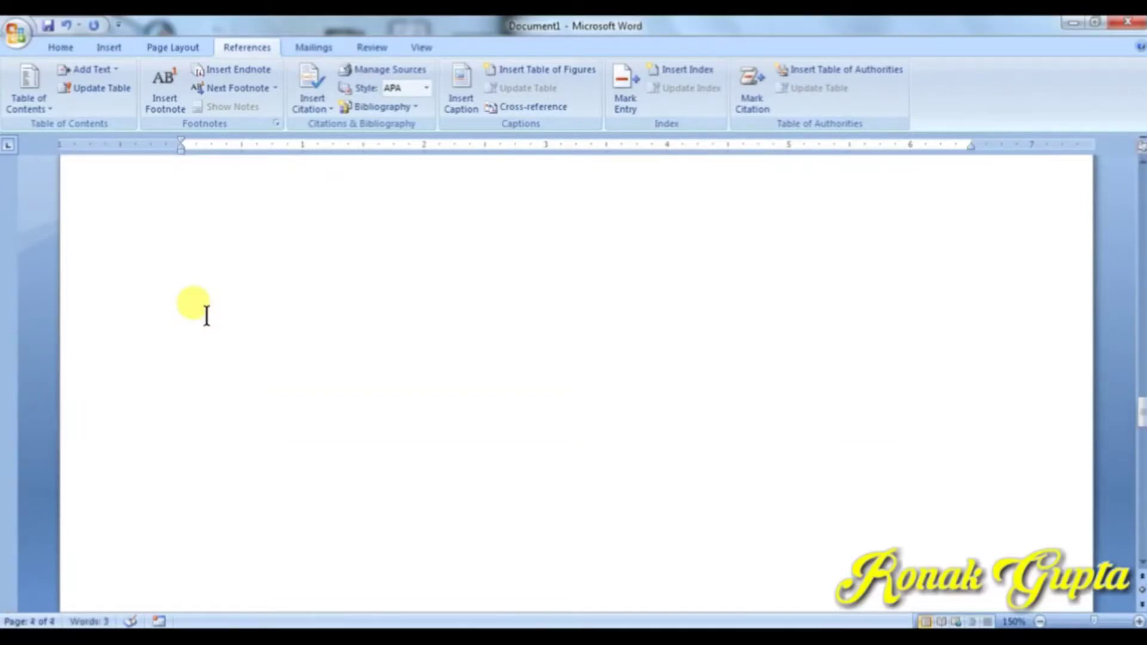
scroll(206, 315, "up", 5)
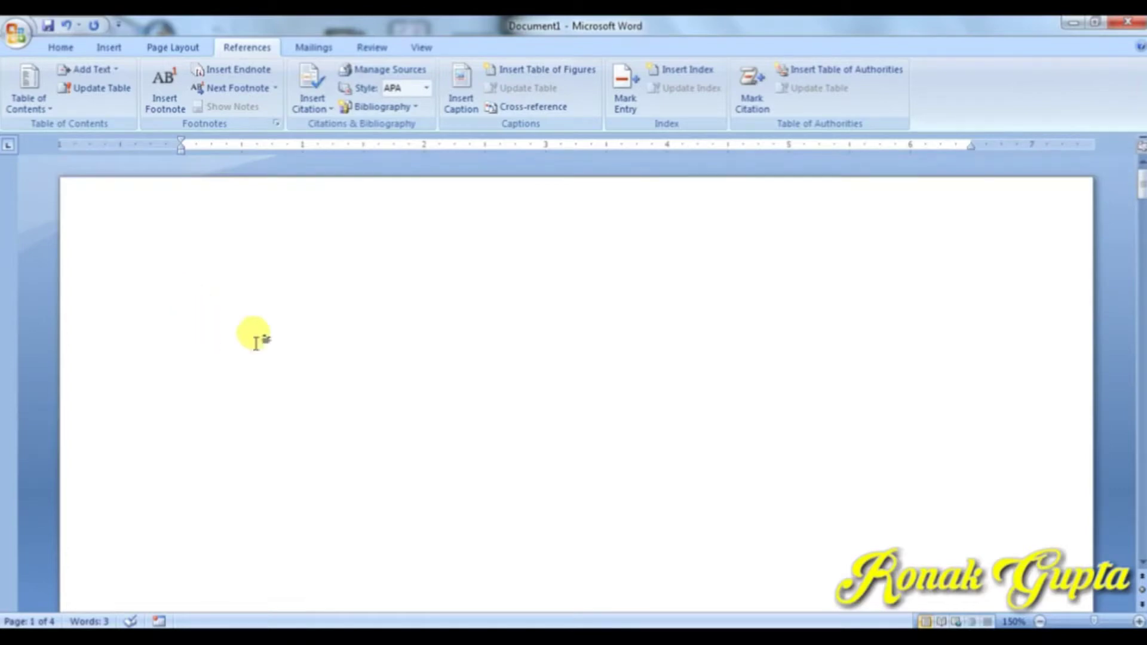
Generate sample paragraphs on the second page with =rand()
scroll(242, 331, "down", 15)
scroll(241, 335, "down", 3)
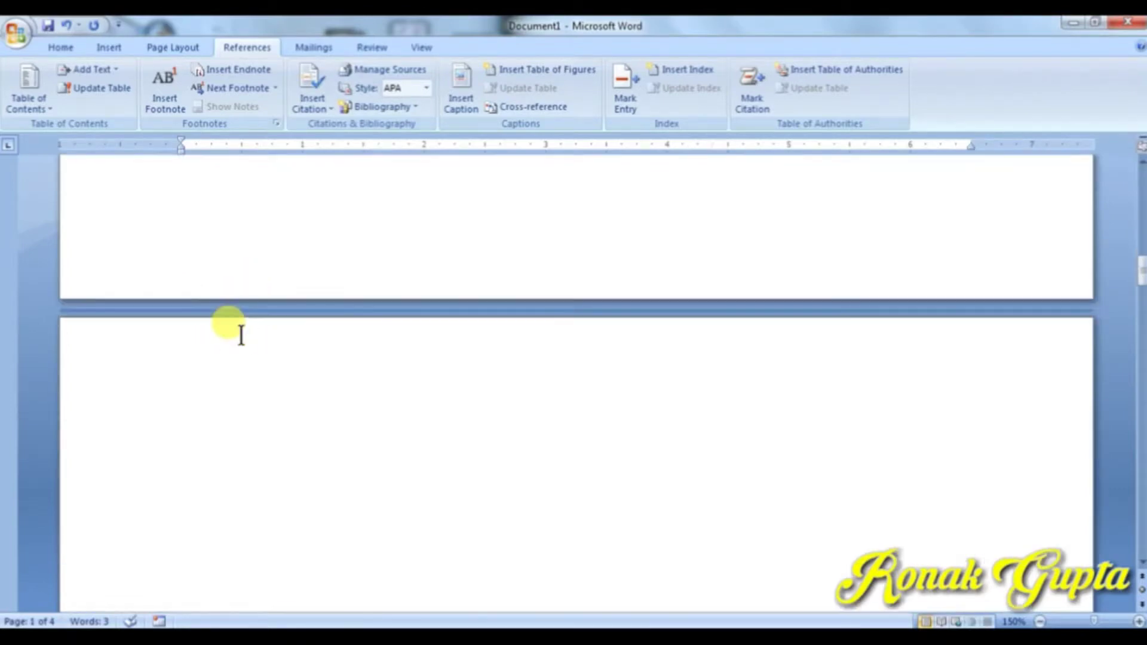
left_click(210, 461)
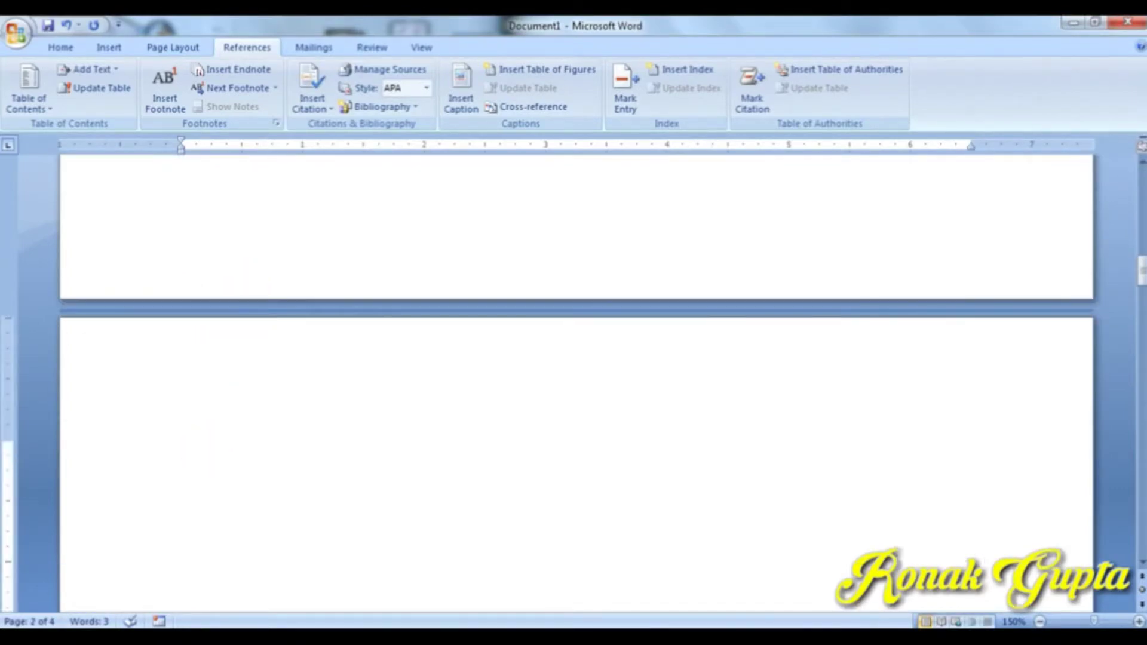
type("=rand()")
key("Return")
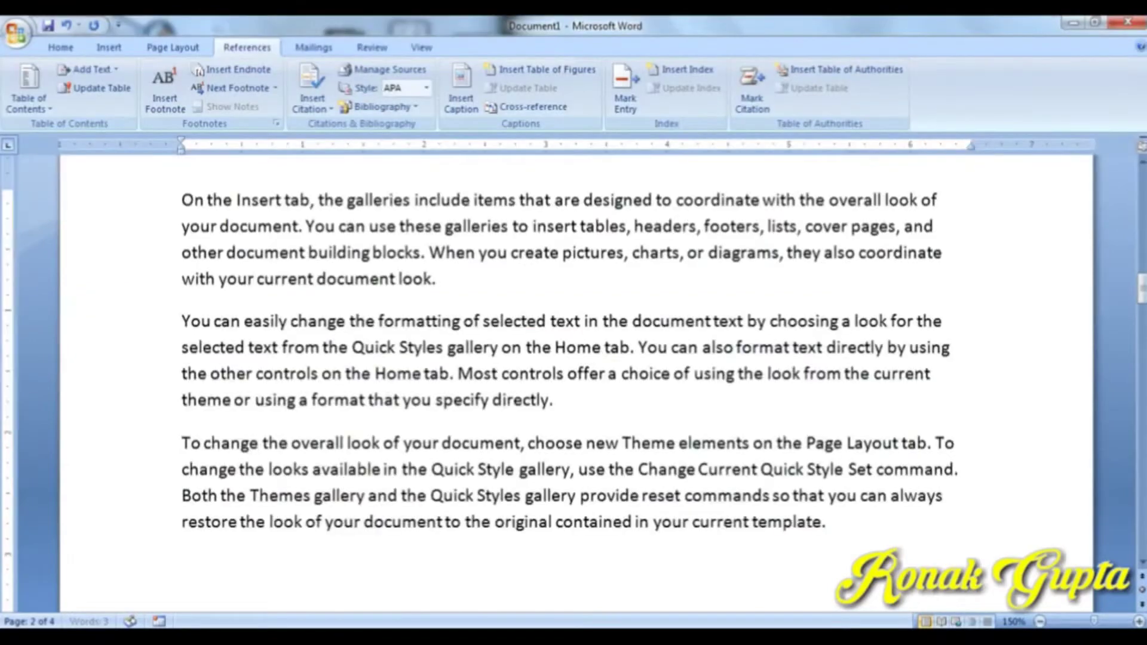
Add the title line "The trial" above the sample text on the second page
scroll(242, 412, "up", 3)
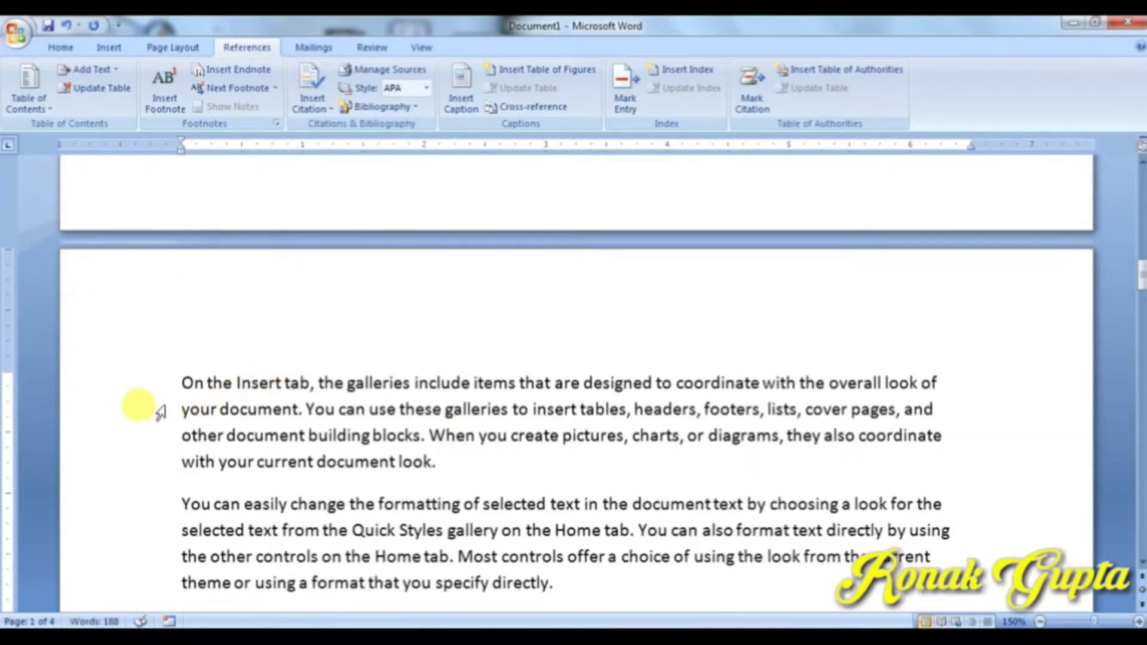
left_click(171, 368)
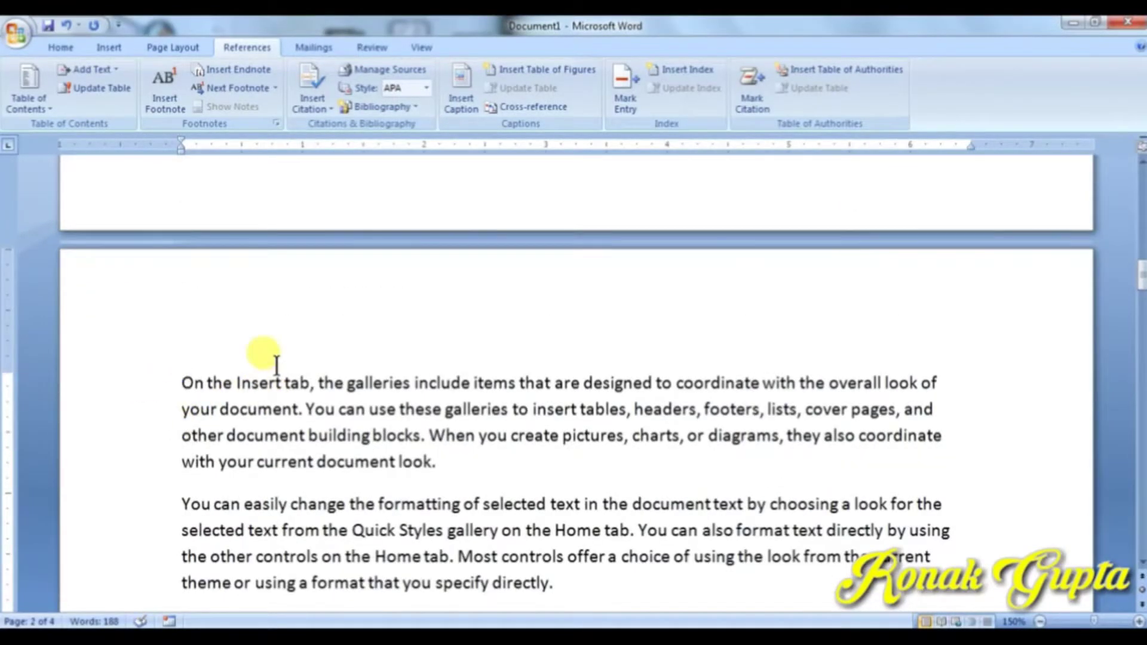
key("Return")
key("Up")
type("The ")
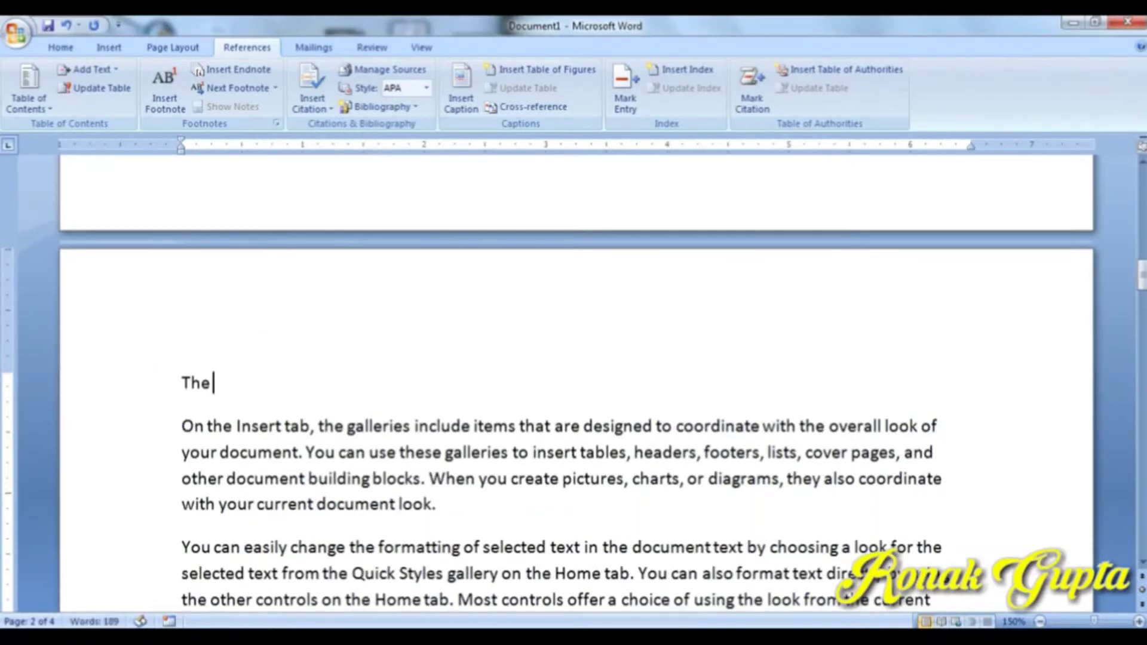
type("tr")
Enlarge the title "The trial" by several font sizes and make it bold, underlined and centred
key("Home")
key("shift+End")
key("ctrl+shift+period")
key("ctrl+shift+period")
key("ctrl+shift+period")
key("ctrl+shift+period")
key("ctrl+shift+period")
key("ctrl+shift+period")
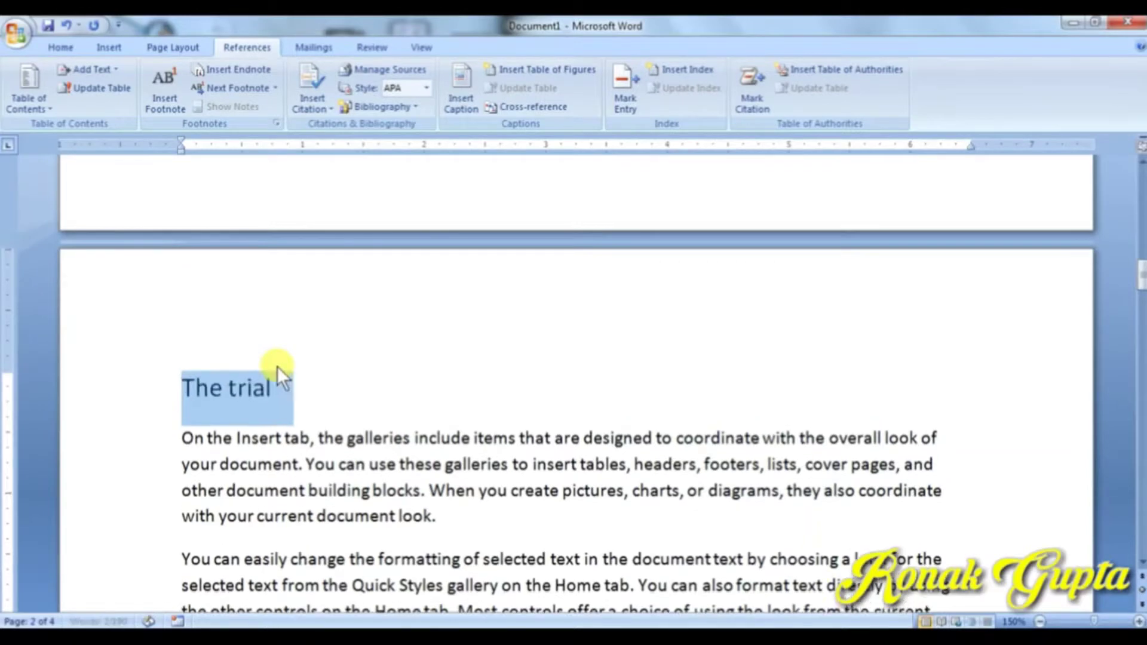
key("ctrl+shift+period")
key("ctrl+b")
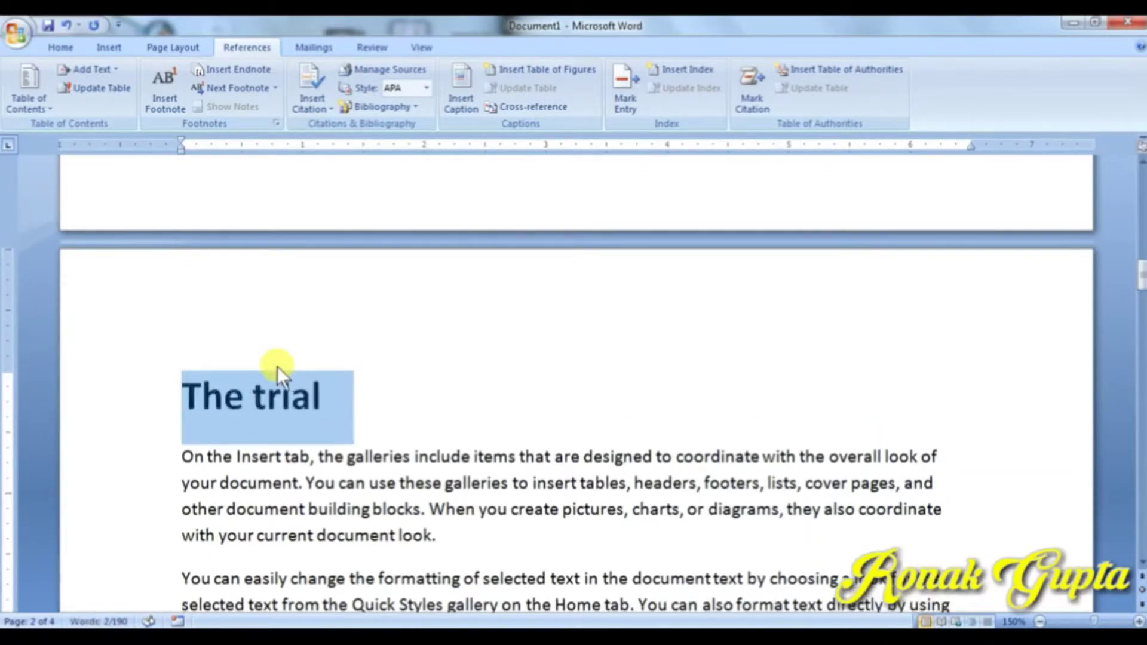
key("ctrl+u")
key("ctrl+e")
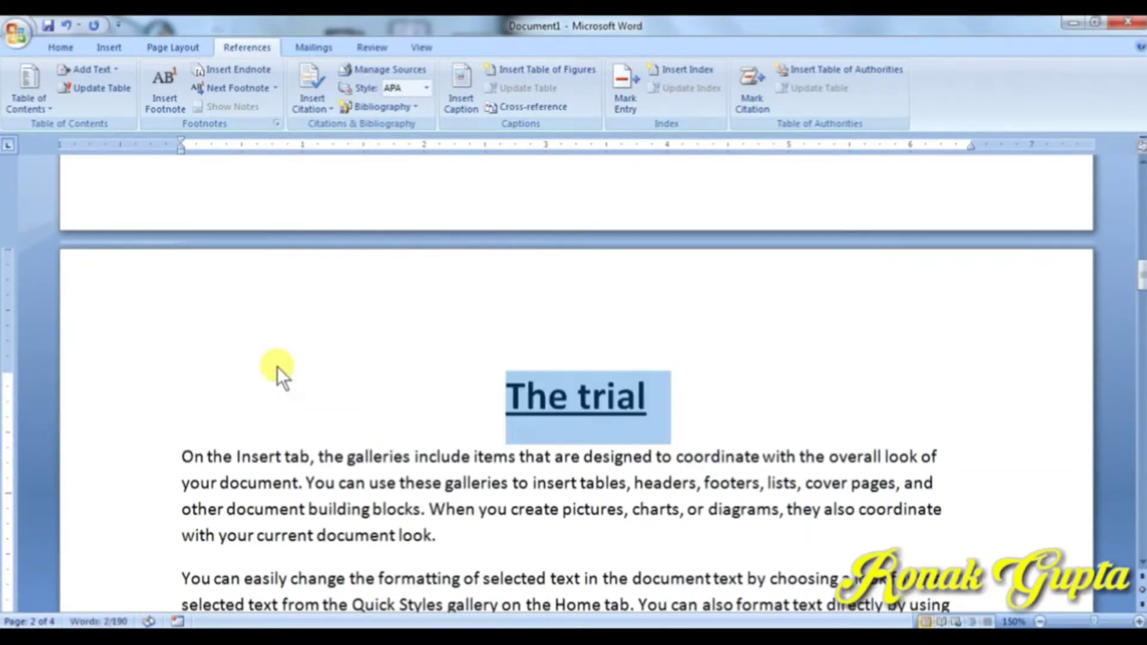
left_click(478, 399)
Generate sample paragraphs on the third page with =rand()
scroll(471, 395, "down", 12)
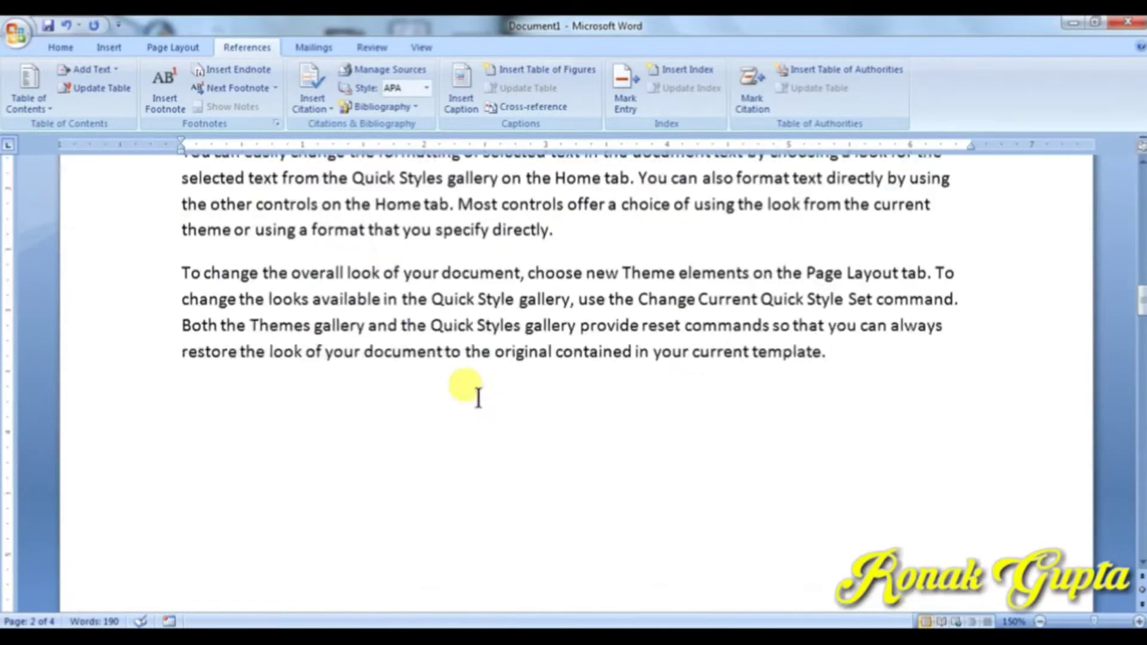
scroll(477, 398, "down", 6)
scroll(352, 375, "up", 3)
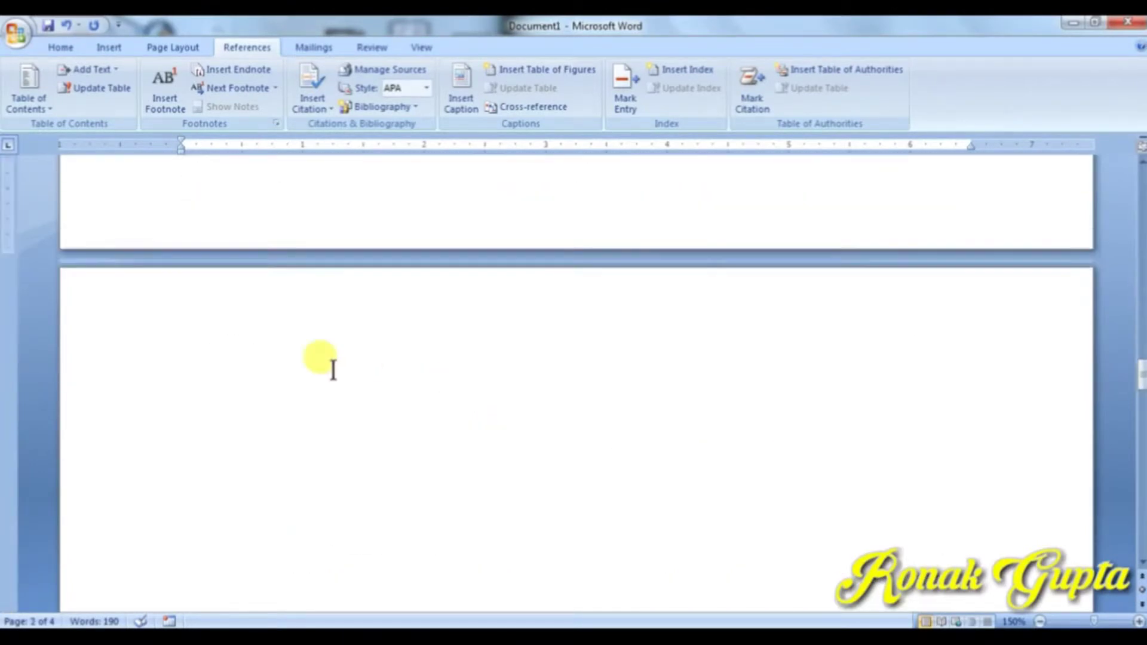
left_click(247, 441)
type("=ran")
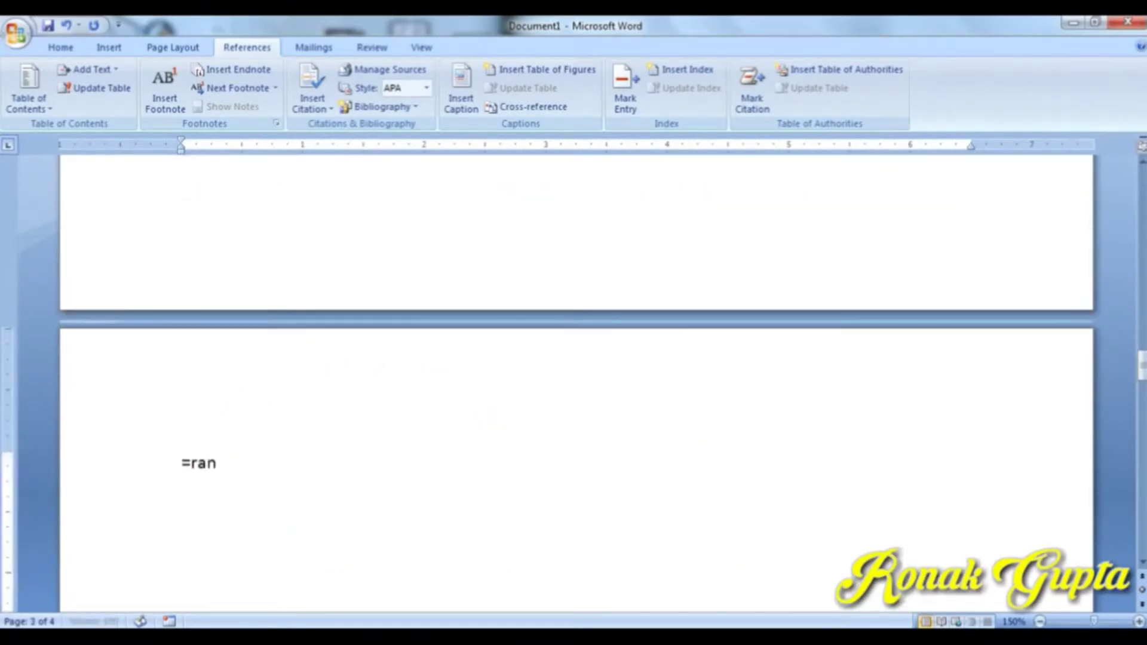
type("d()")
key("Return")
Add the title line "The girl" above the sample text on the third page
key("Up")
key("Up")
key("Up")
key("Up")
key("Up")
key("Up")
key("Up")
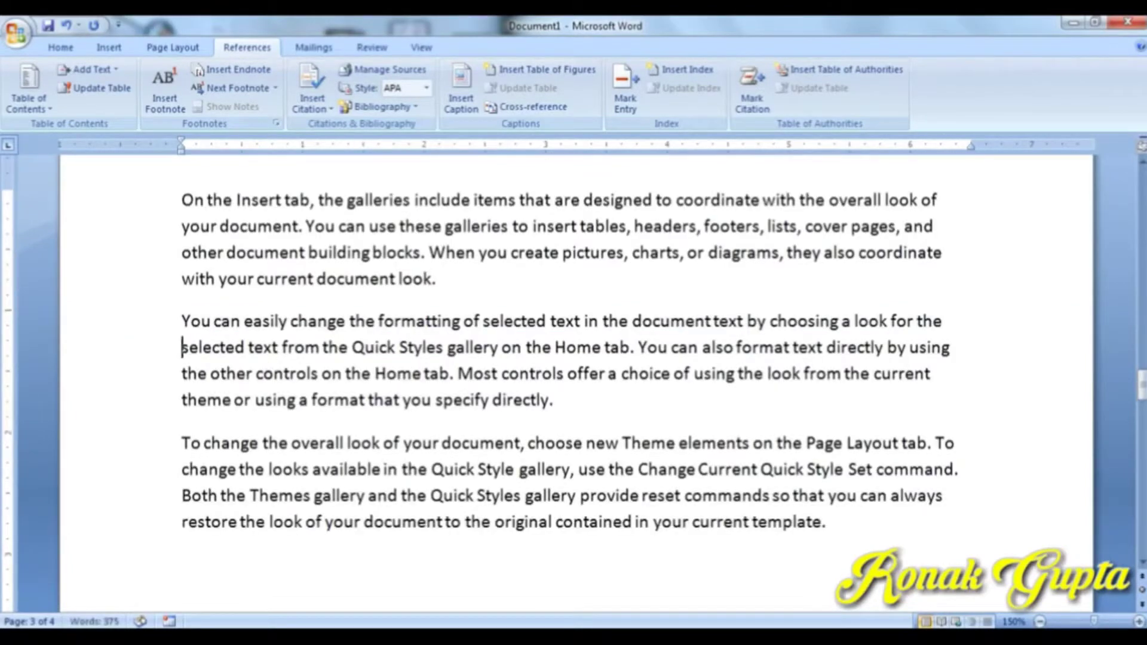
key("Up")
key("Up")
key("Up")
key("Up")
key("Up")
key("Up")
key("Up")
key("Down")
key("Down")
key("Down")
key("Up")
key("Return")
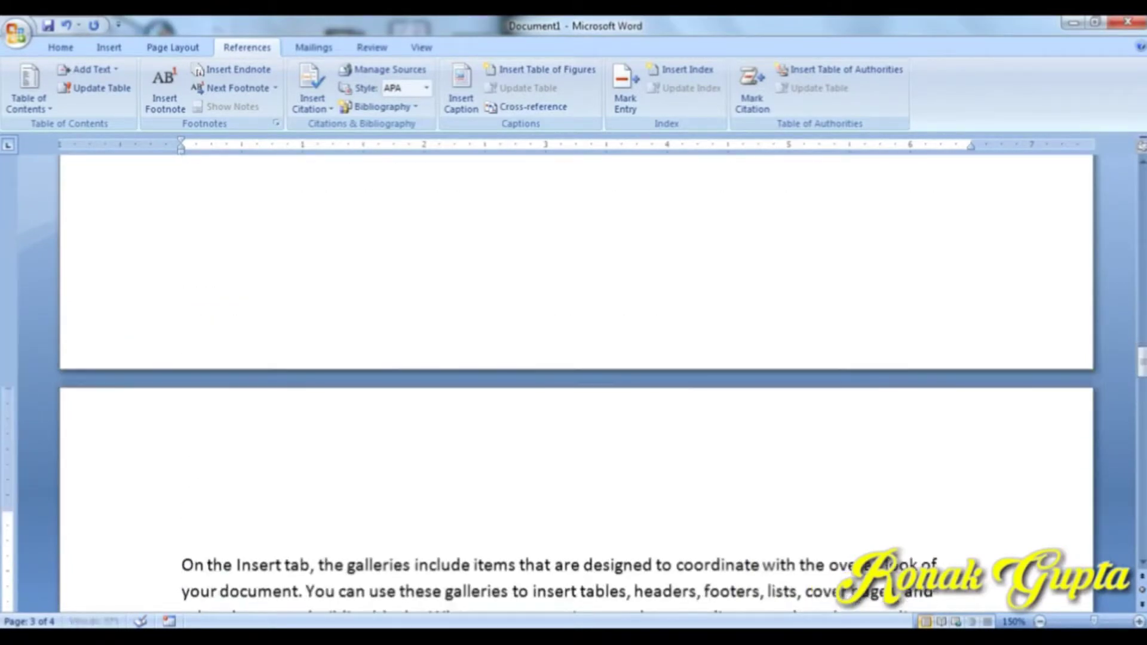
key("Up")
type("The")
type(" fi")
key("BackSpace")
key("BackSpace")
type("gi")
Centre the title "The girl", make it bold and underlined, and enlarge it by several font sizes
left_click_drag(182, 521, 249, 442)
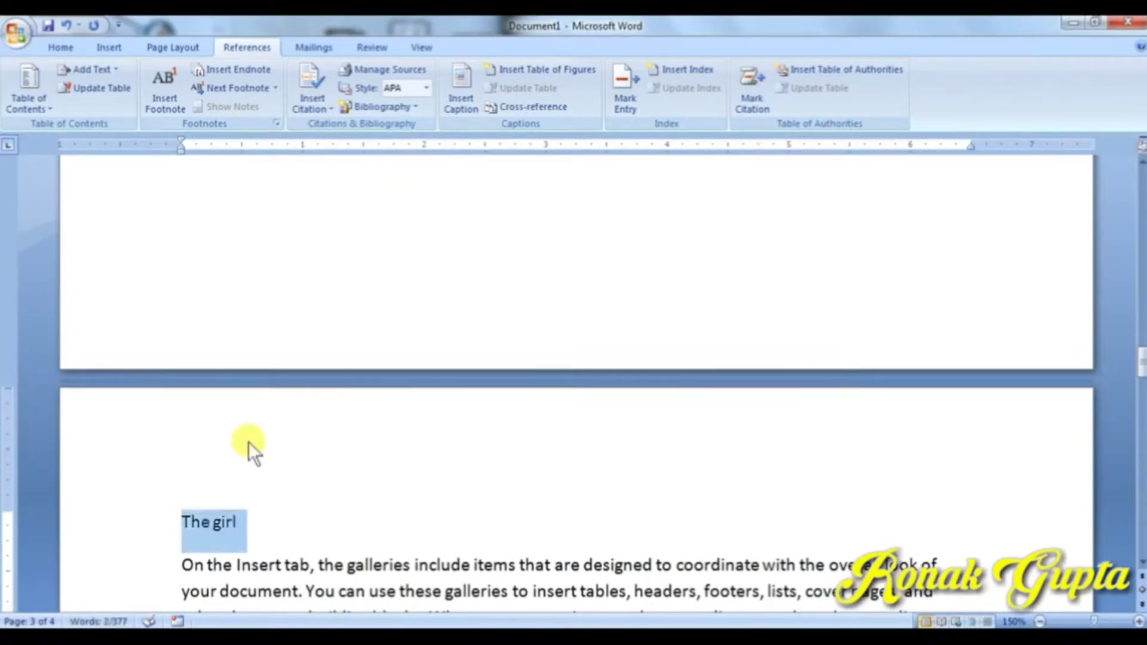
key("ctrl+e")
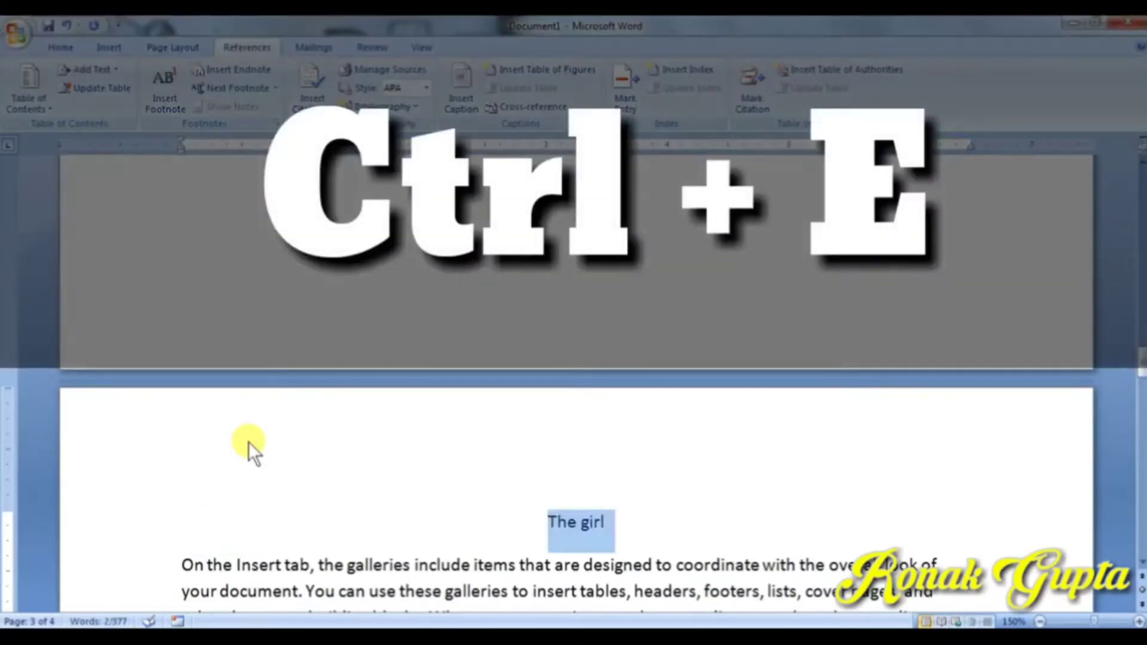
key("ctrl+u")
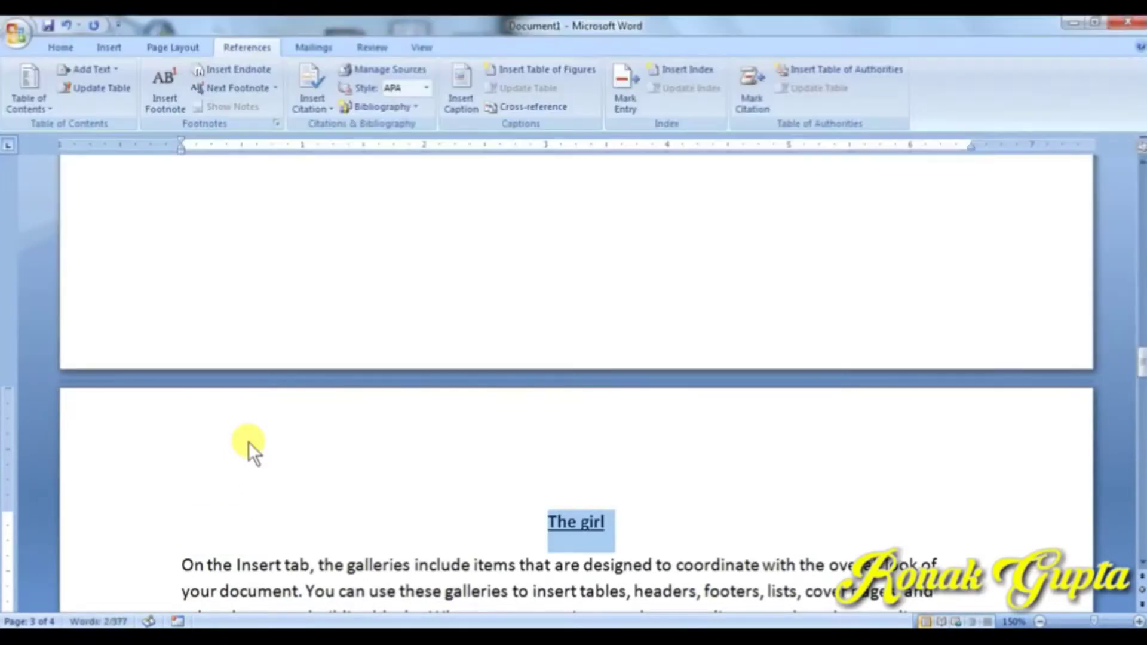
key("ctrl+shift+period")
key("ctrl+shift+period")
key("ctrl+shift+period")
key("ctrl+shift+period")
key("ctrl+shift+period")
key("ctrl+shift+period")
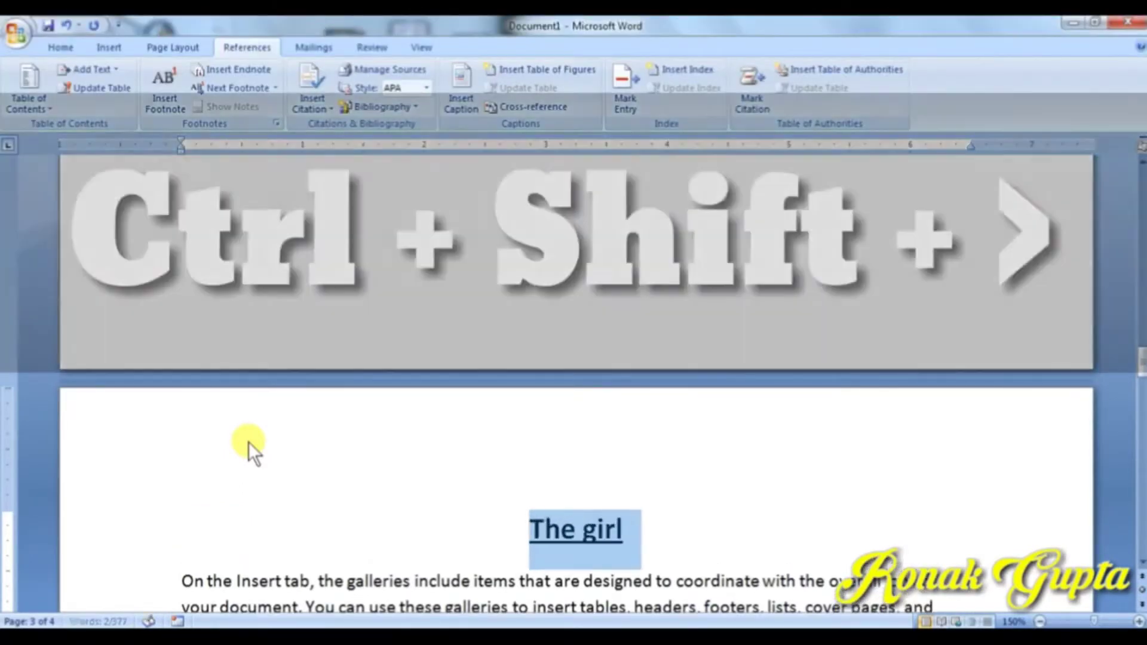
Generate sample paragraphs on the fourth page with =rand()
scroll(249, 441, "down", 15)
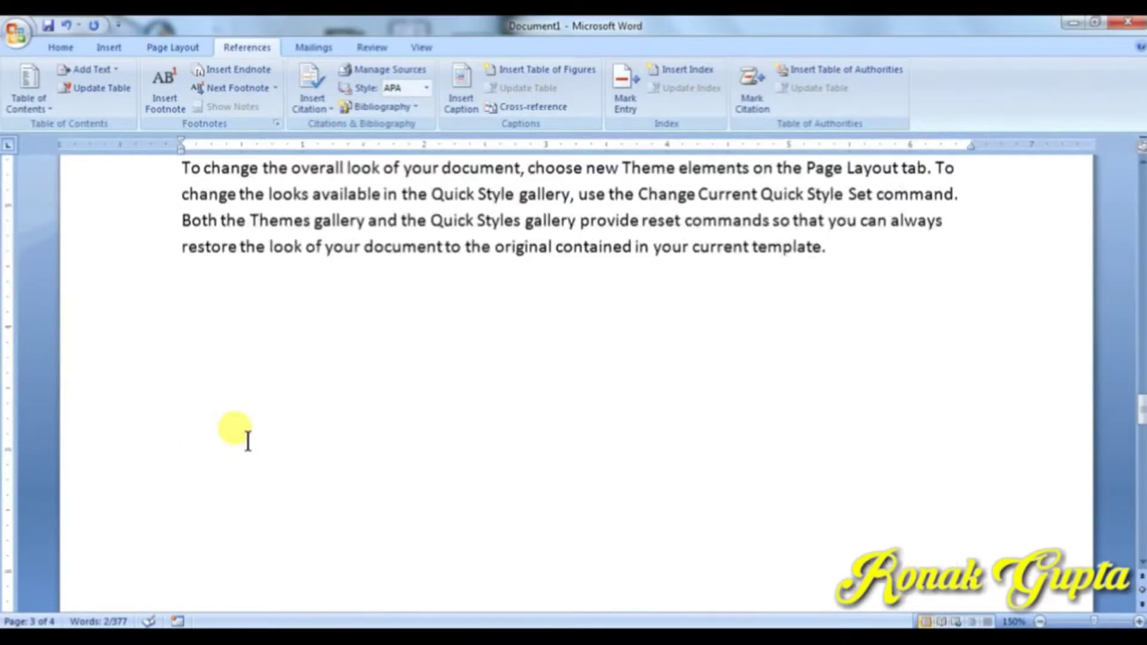
left_click(218, 336)
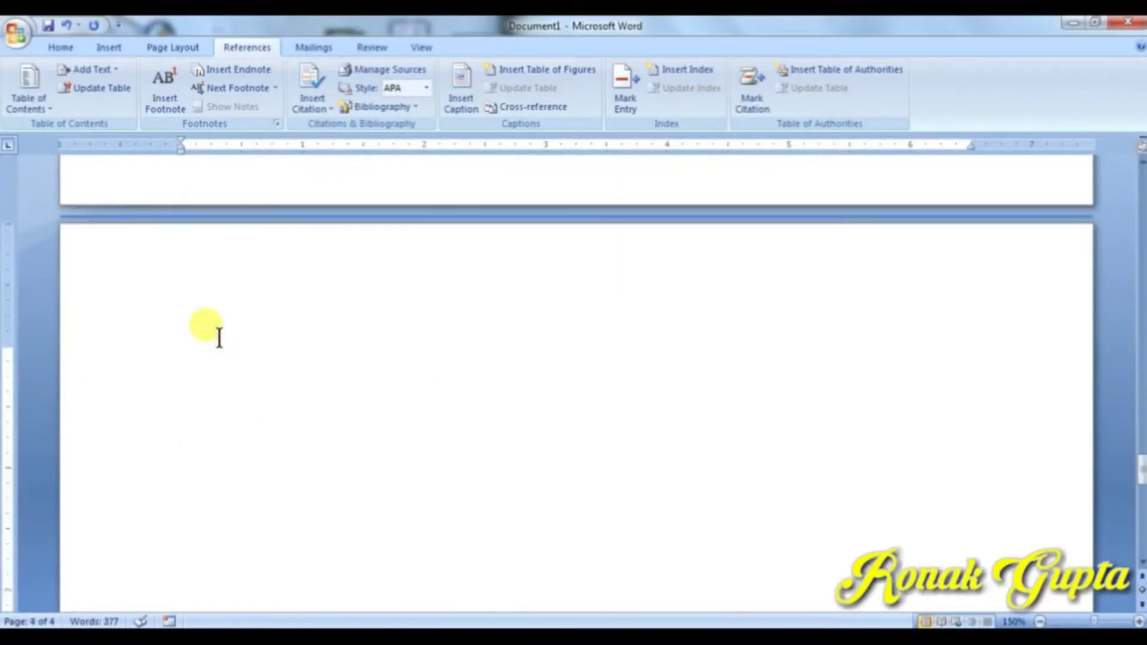
type("=rand()")
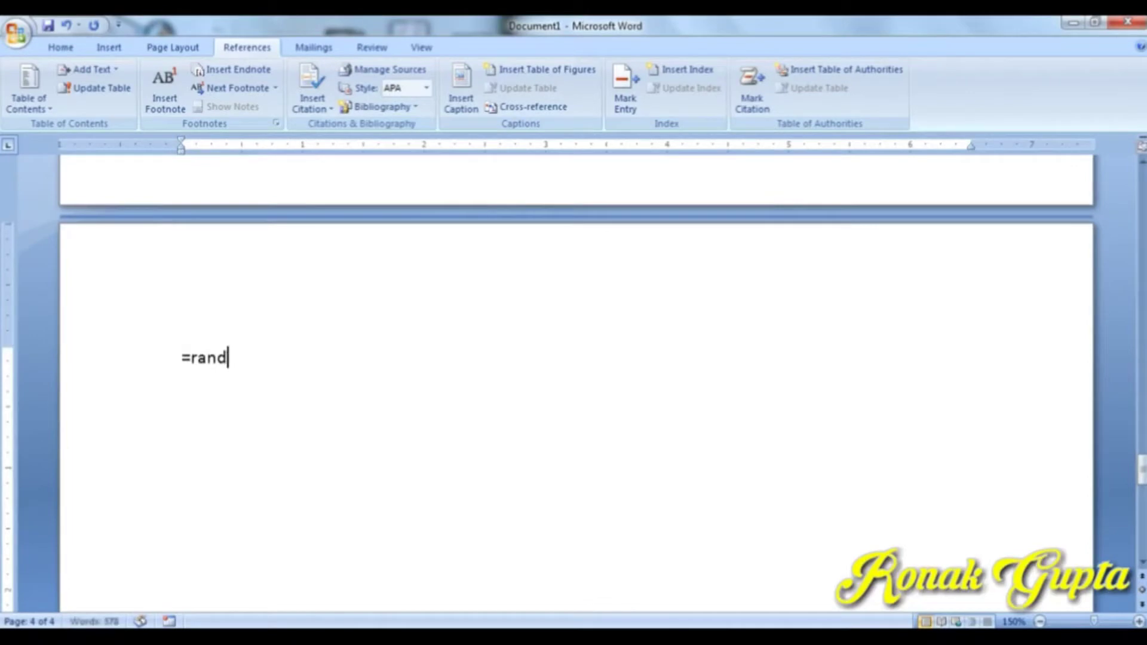
key("Return")
Add the title line "The document" above the sample text on the fourth page
key("Up")
key("Up")
key("Up")
key("Up")
key("Up")
key("Up")
key("Up")
key("Up")
key("Up")
key("Up")
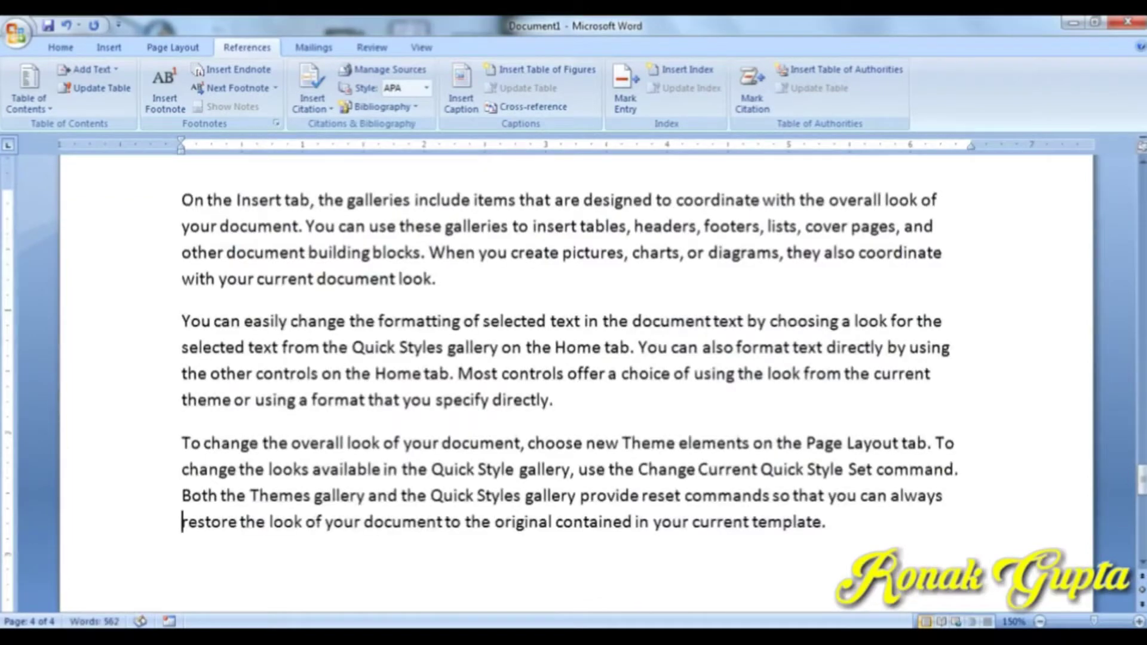
key("Up")
key("Return")
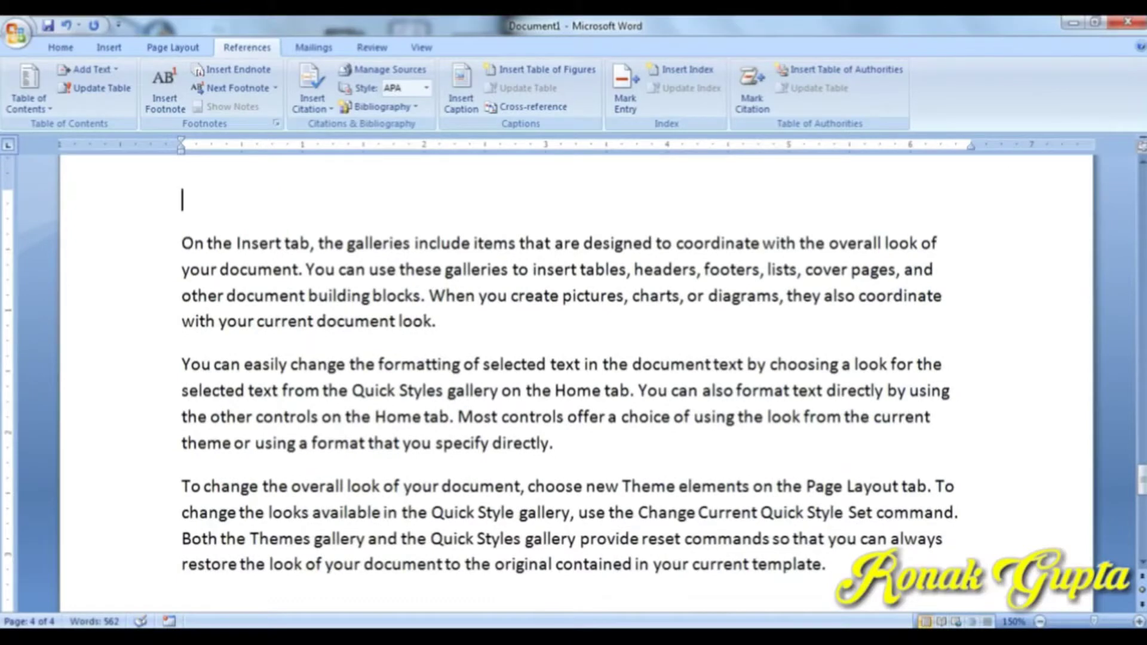
type("the document")
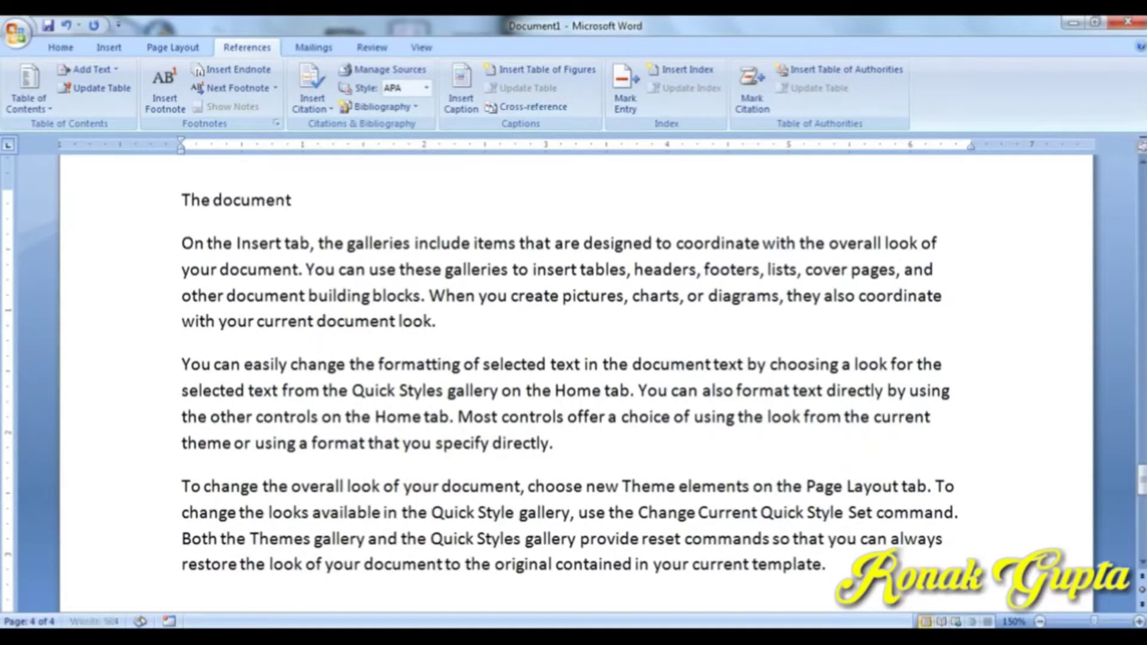
Enlarge the title "The document" by several font sizes and make it bold, underlined and centred
triple_click(239, 200)
key("ctrl+shift+period")
key("ctrl+shift+period")
key("ctrl+shift+period")
key("ctrl+shift+period")
key("ctrl+shift+period")
key("ctrl+shift+period")
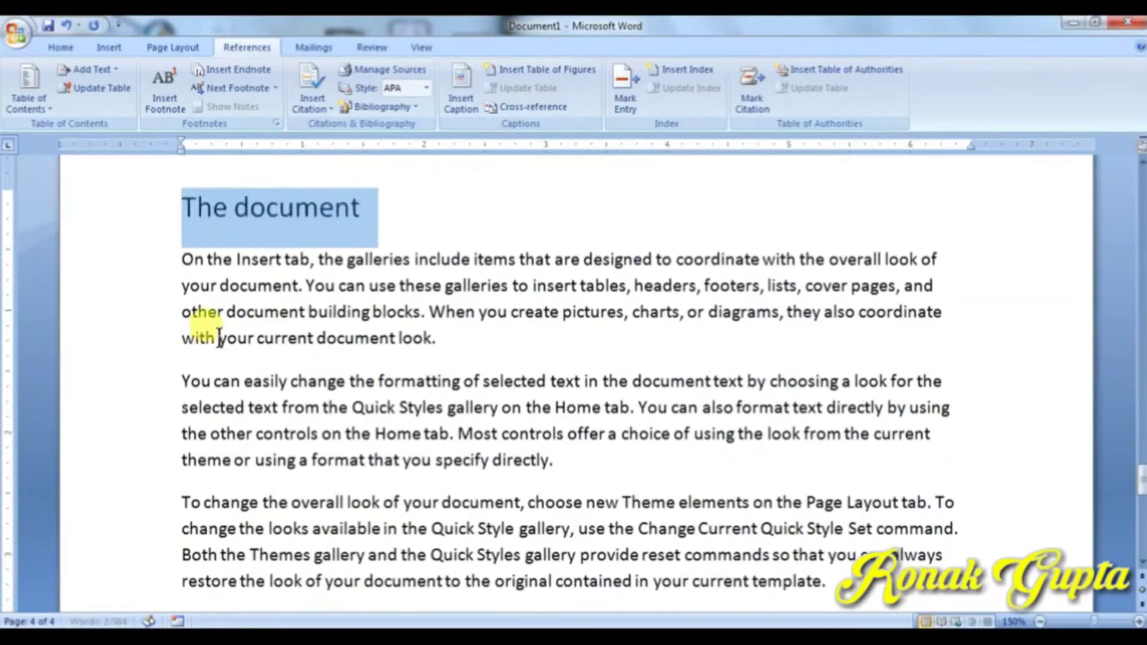
key("ctrl+b")
key("ctrl+u")
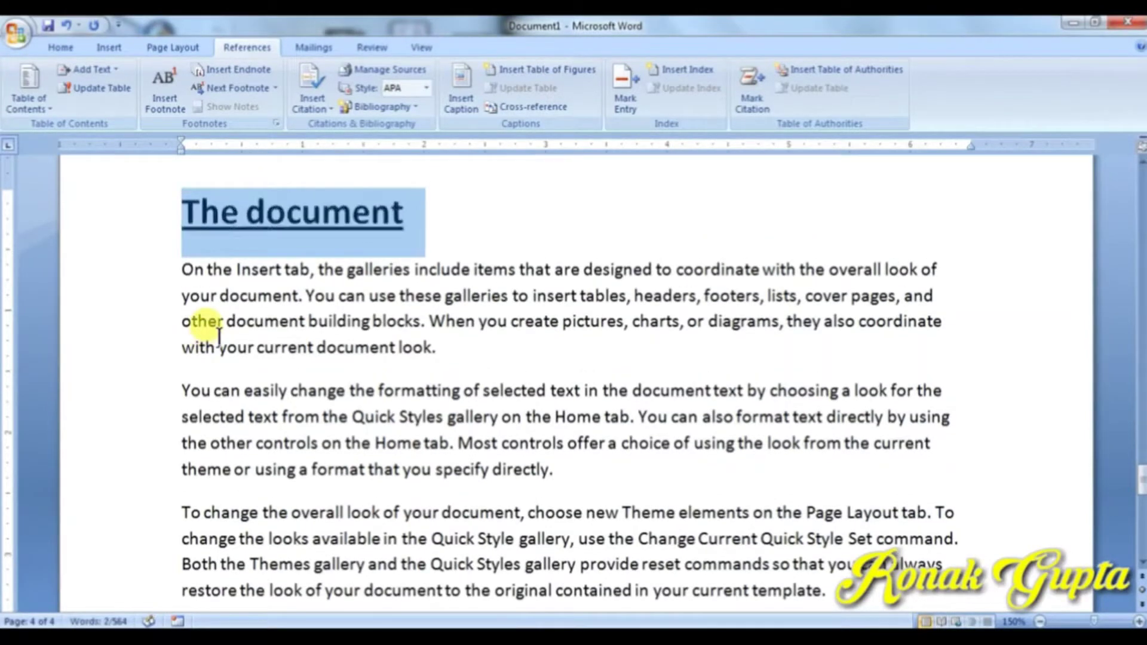
key("ctrl+e")
Return to the first page and review the level options for adding text to a table of contents
scroll(218, 336, "up", 20)
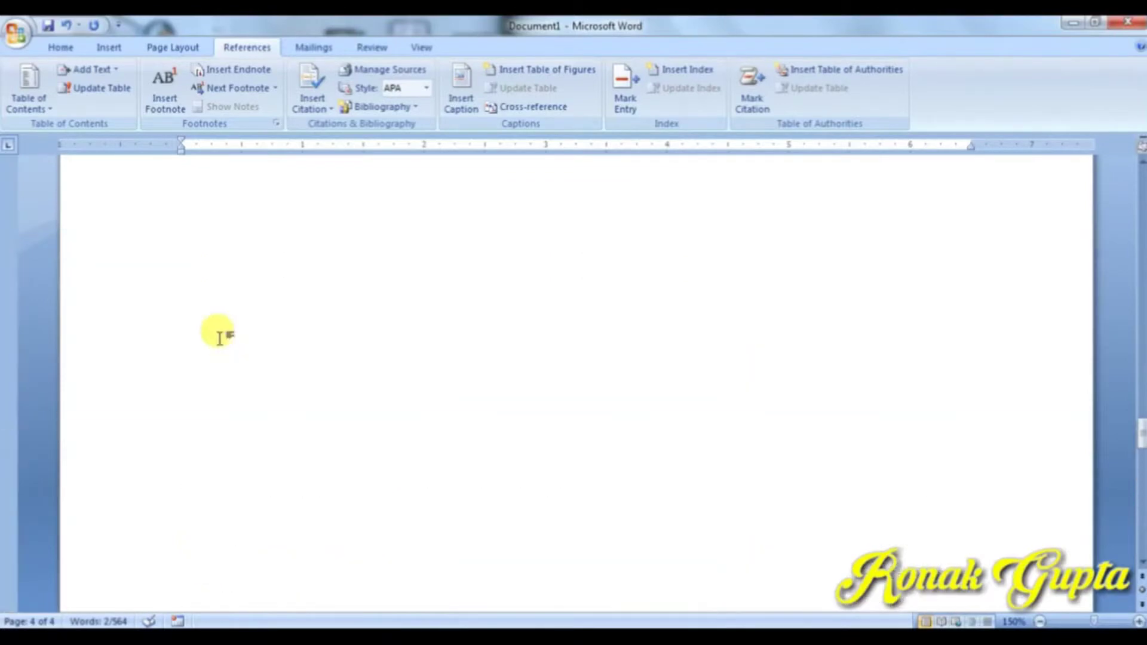
scroll(219, 336, "up", 10)
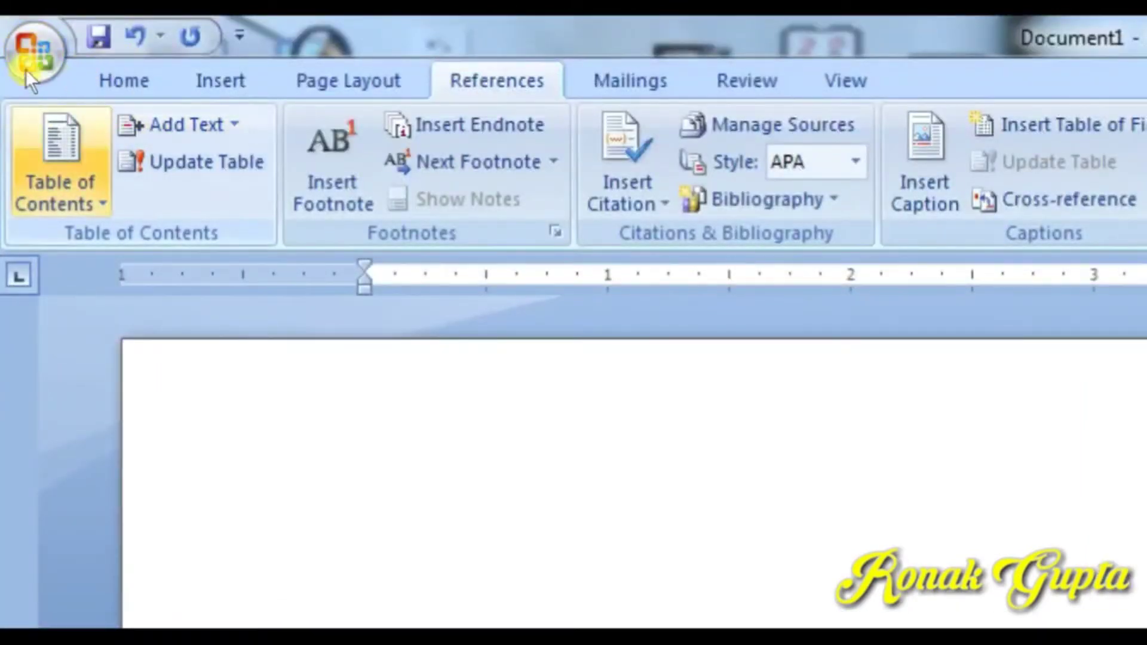
left_click(178, 125)
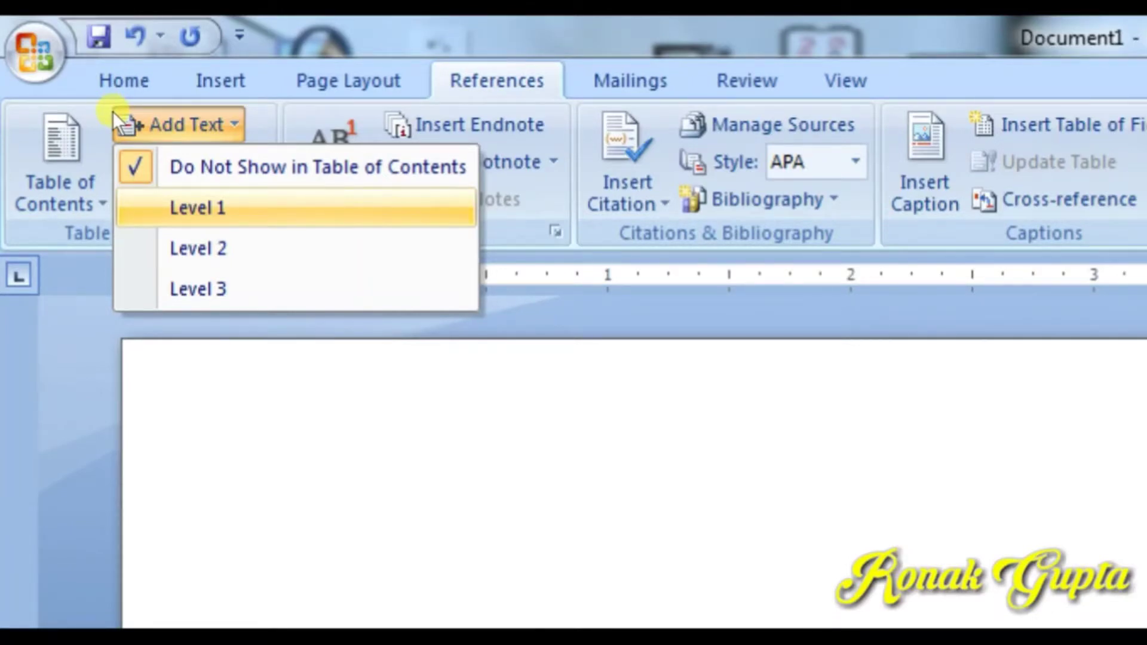
left_click(221, 249)
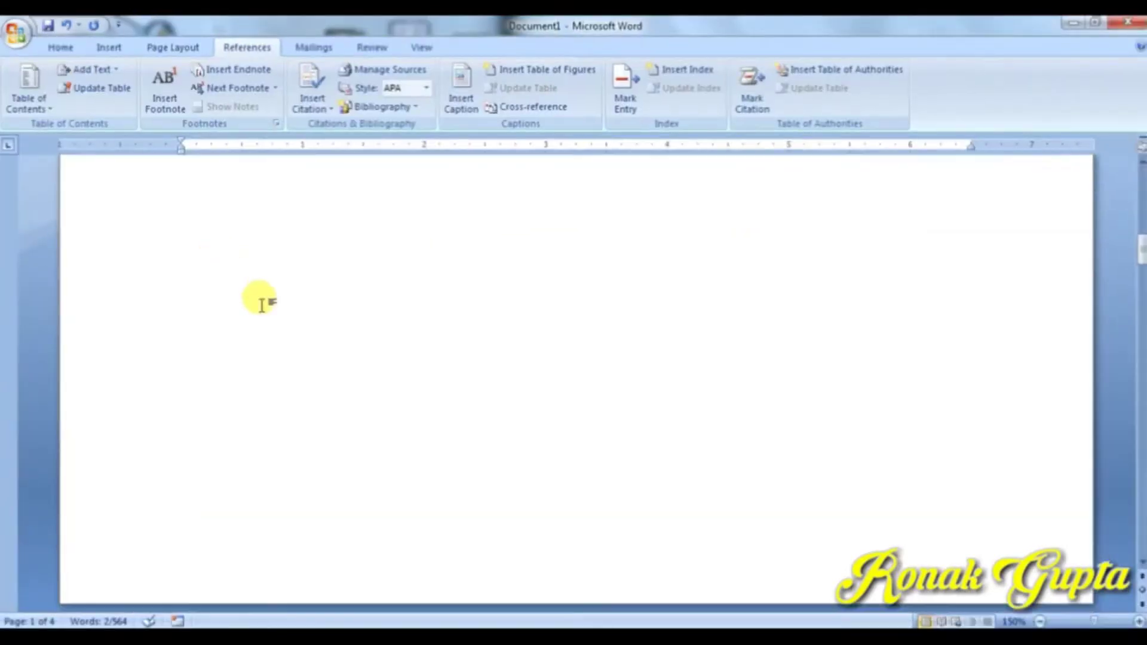
Assign the second page's title "The trial" to Level 1 for the table of contents
scroll(261, 302, "down", 5)
left_click_drag(494, 278, 687, 266)
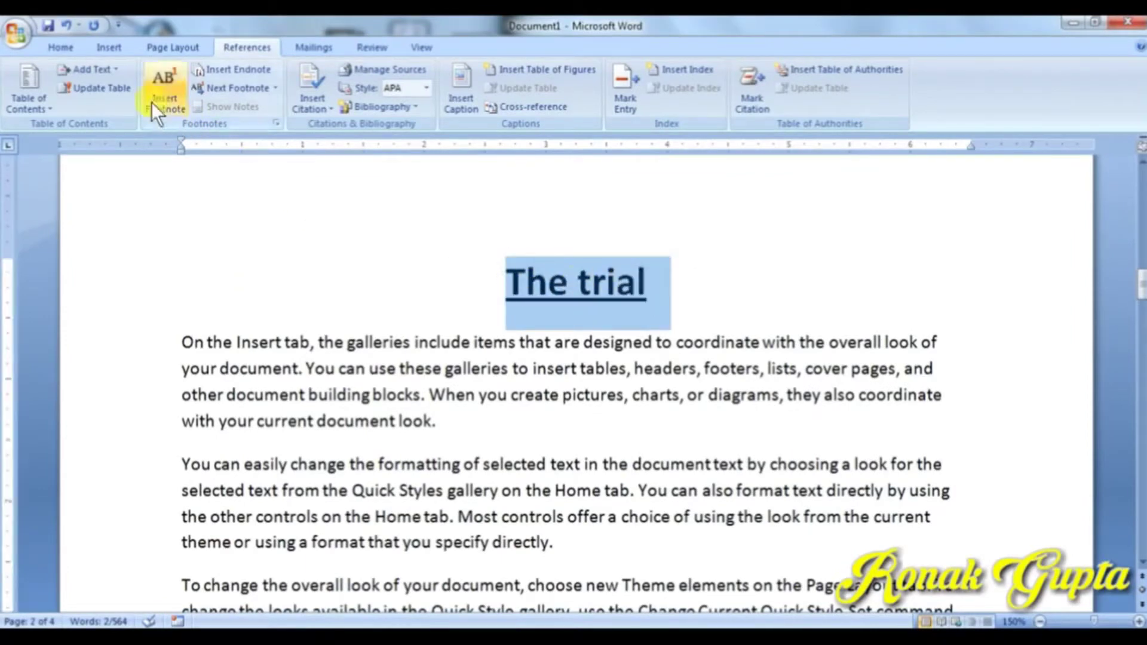
left_click(103, 74)
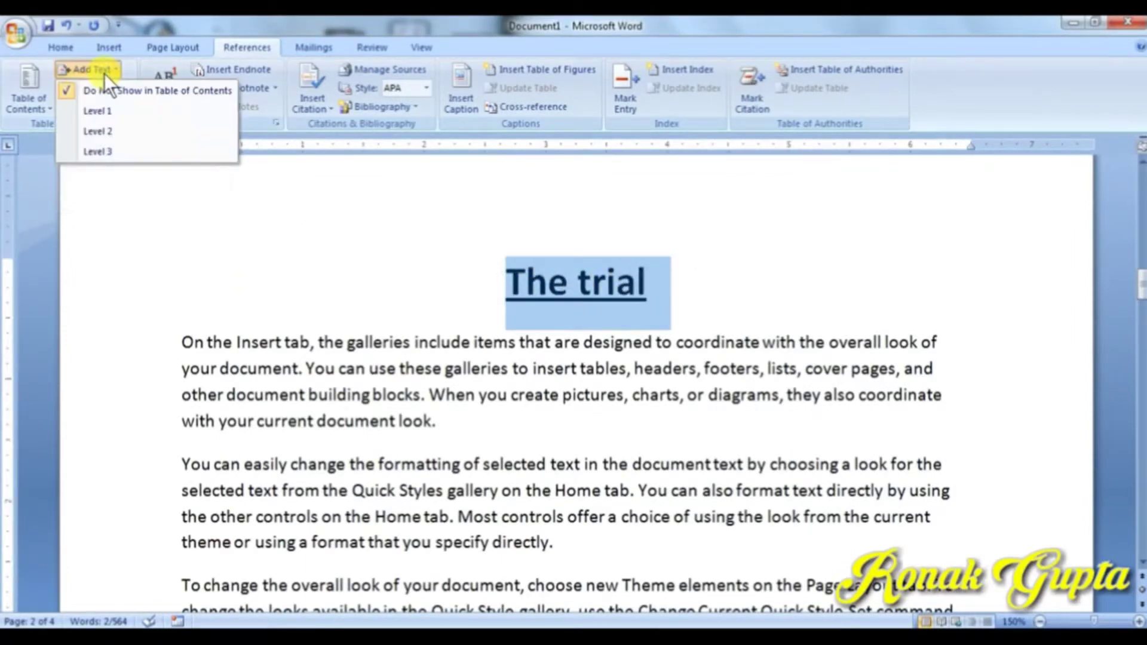
left_click(115, 110)
Assign the third page's title "The girl" to Level 2 for the table of contents
scroll(320, 346, "down", 10)
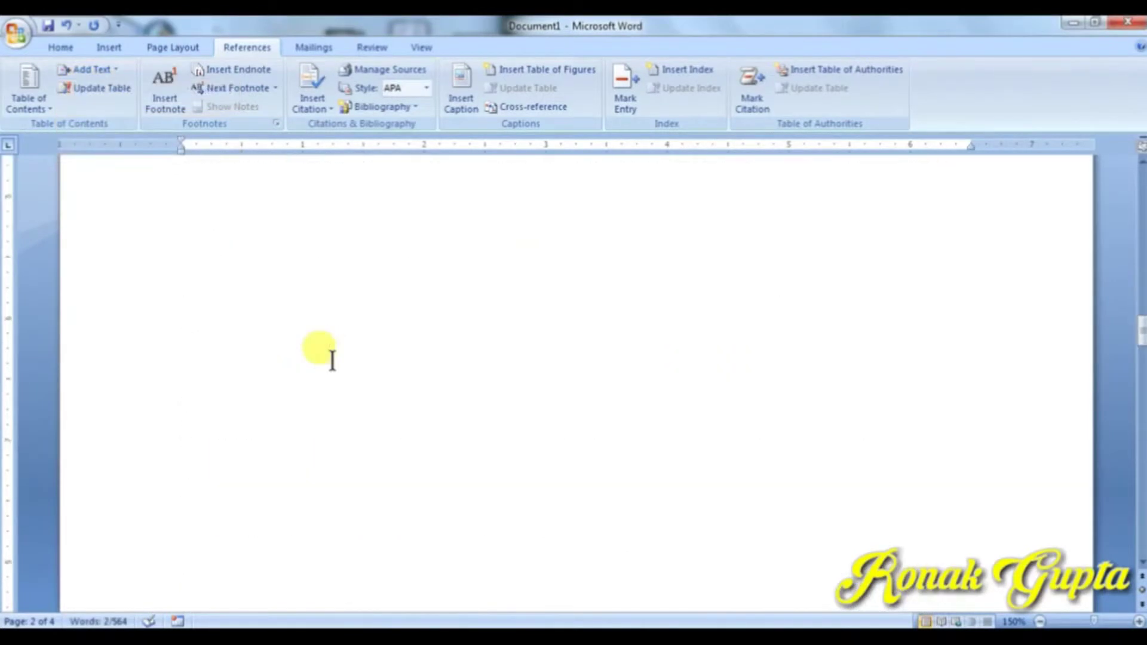
scroll(333, 359, "down", 10)
scroll(430, 323, "up", 4)
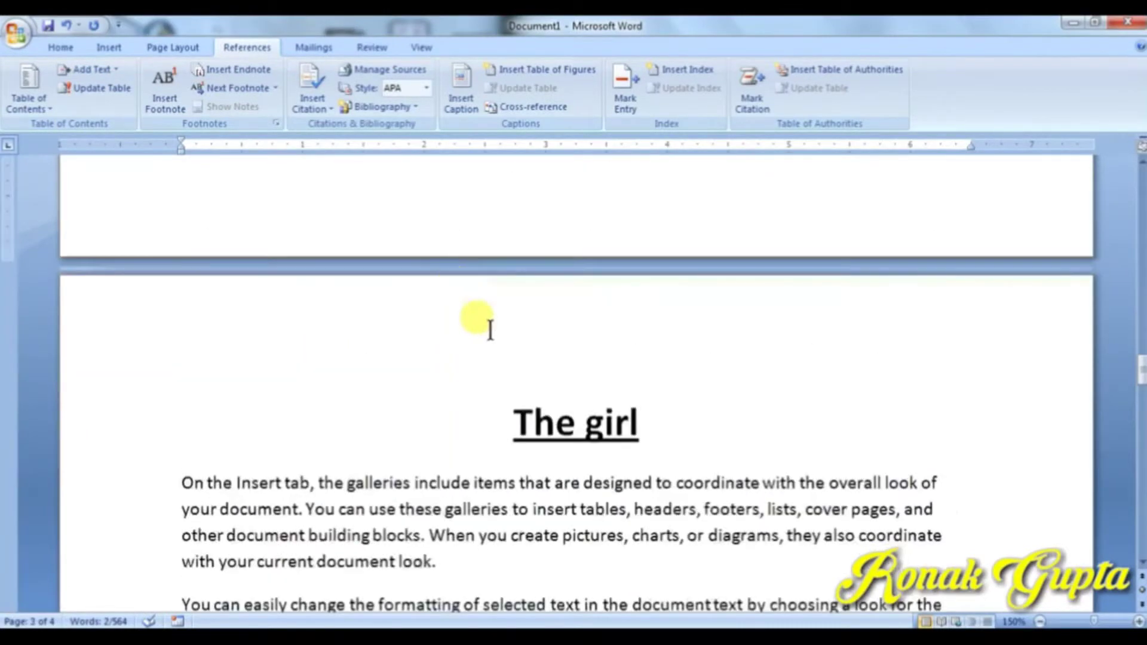
left_click_drag(496, 418, 638, 424)
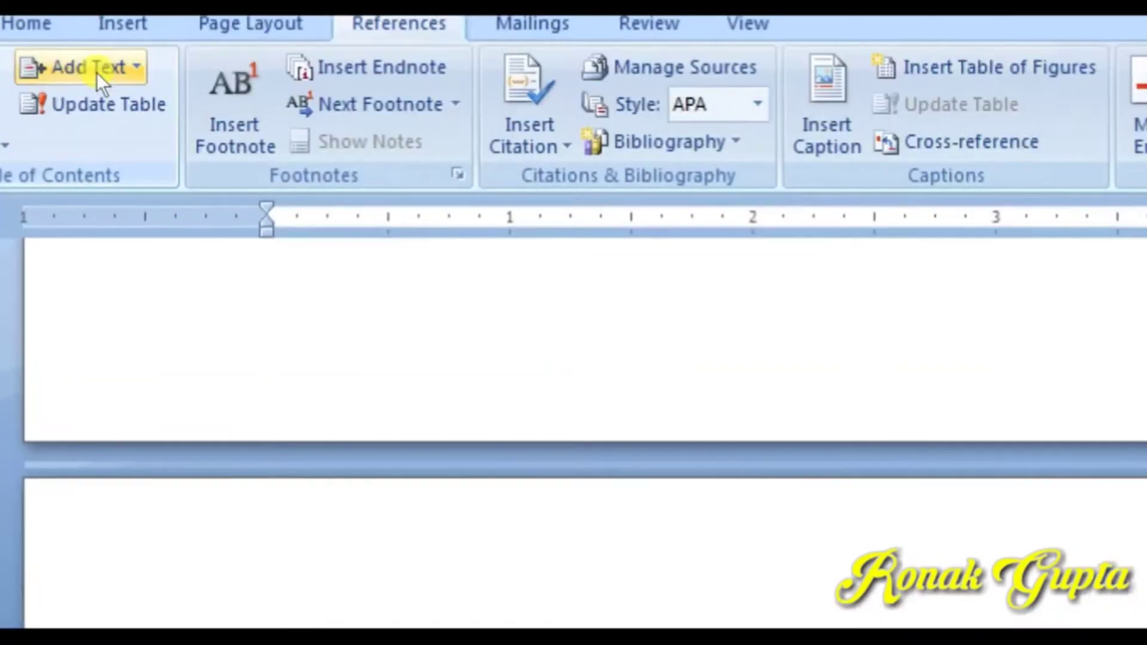
left_click(95, 73)
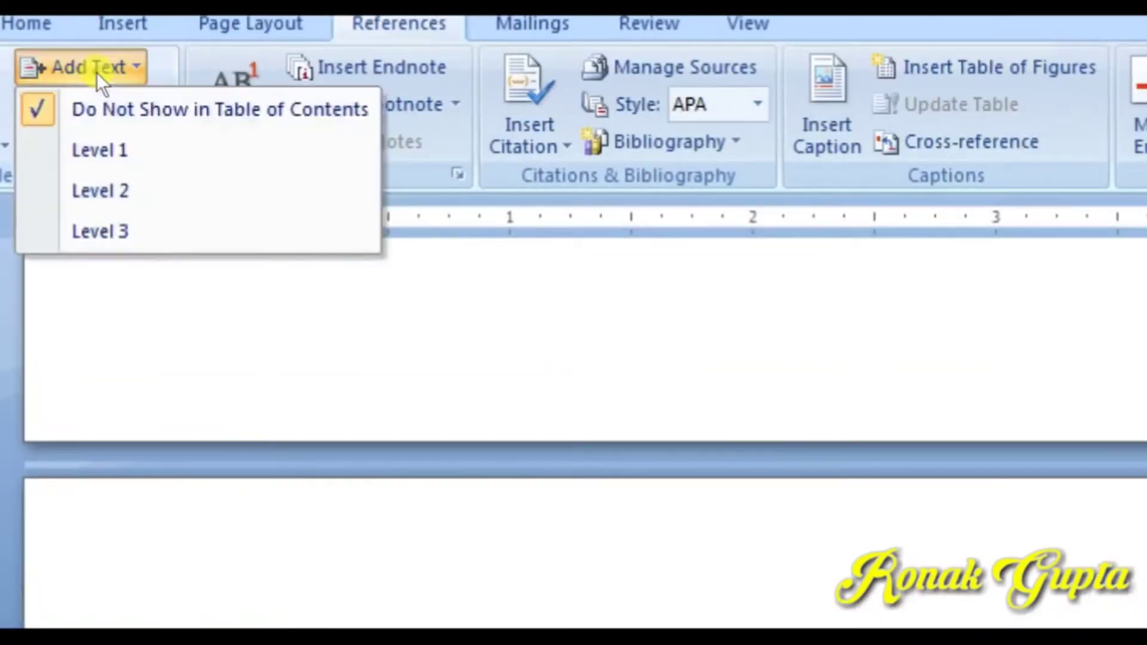
left_click(135, 138)
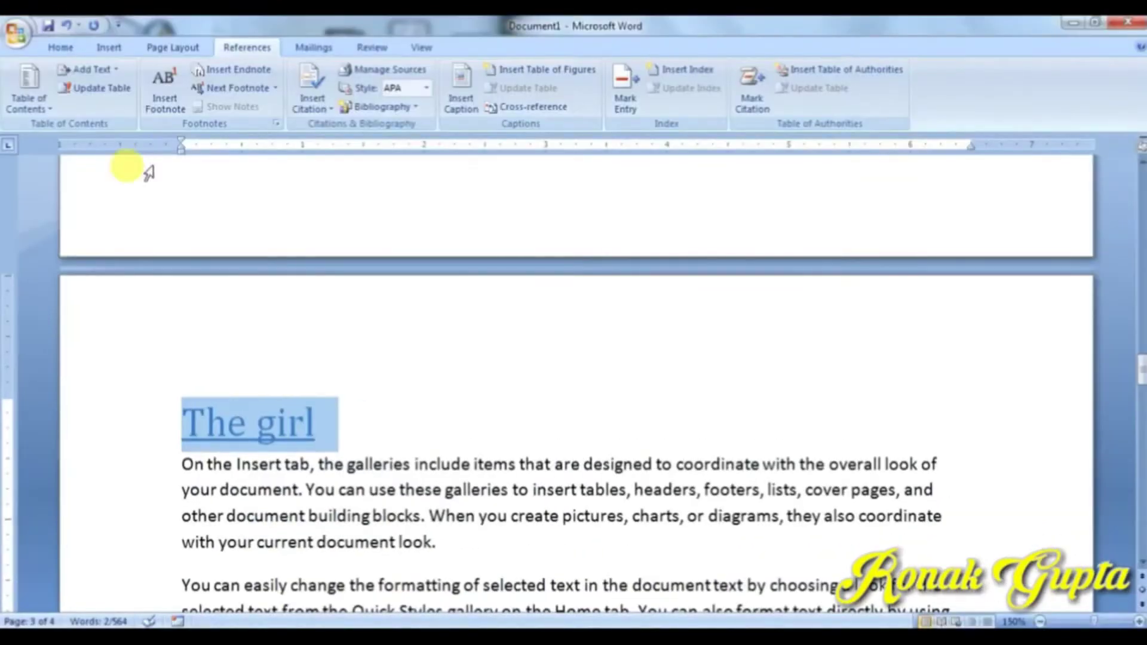
Assign the fourth page's title "The document" to Level 3 for the table of contents
scroll(231, 371, "down", 15)
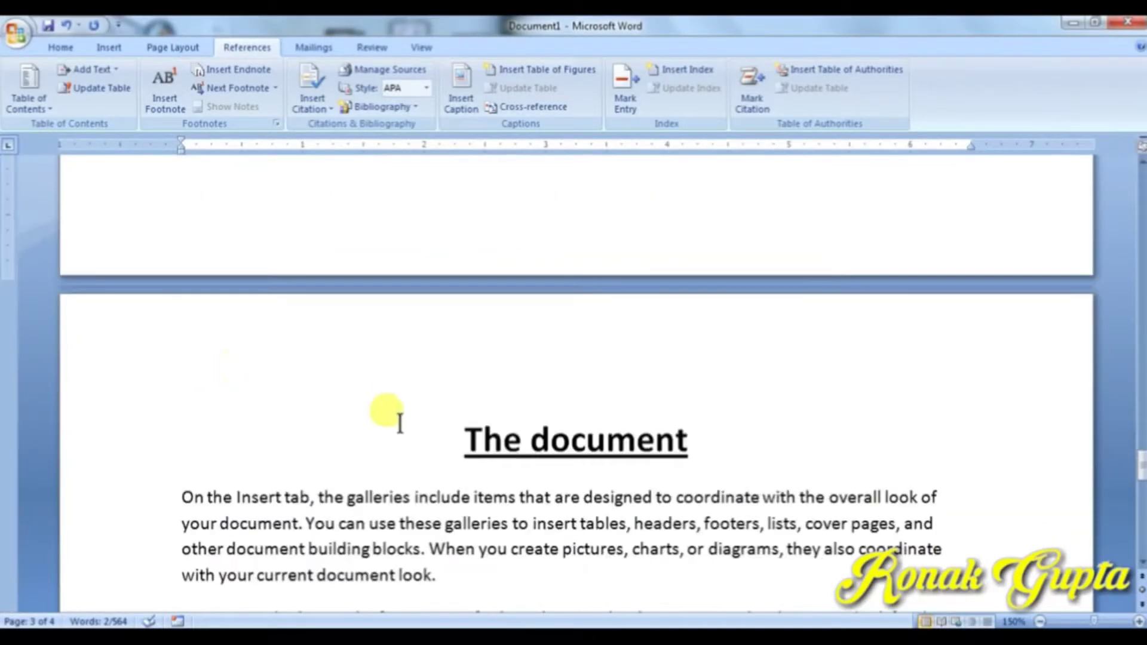
left_click_drag(455, 435, 615, 453)
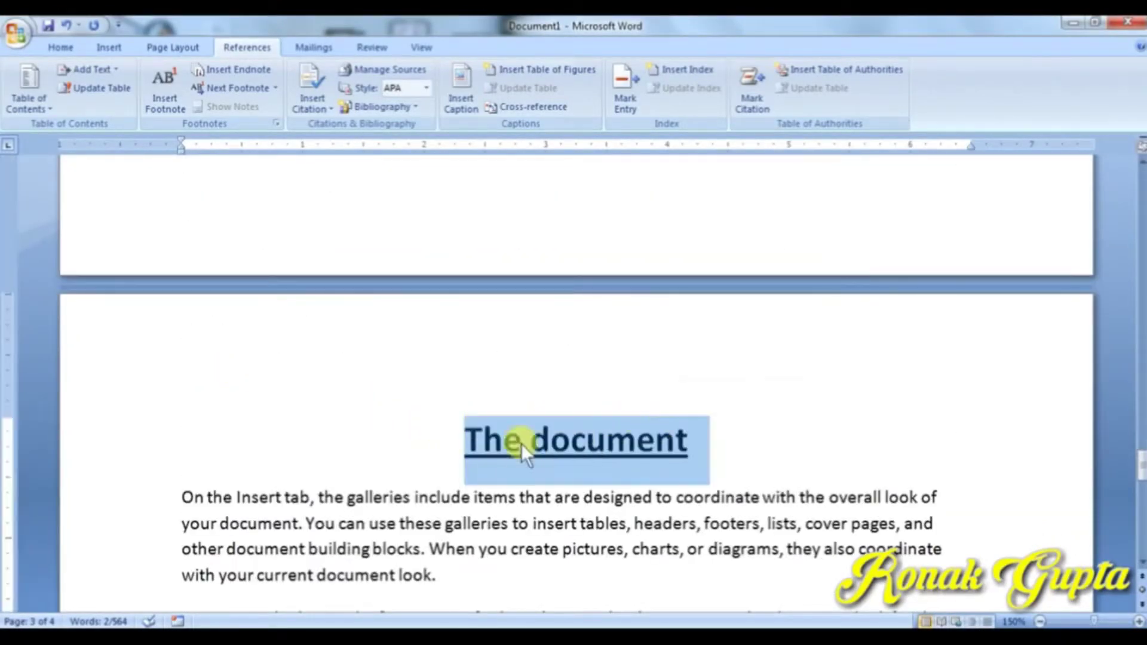
left_click(102, 69)
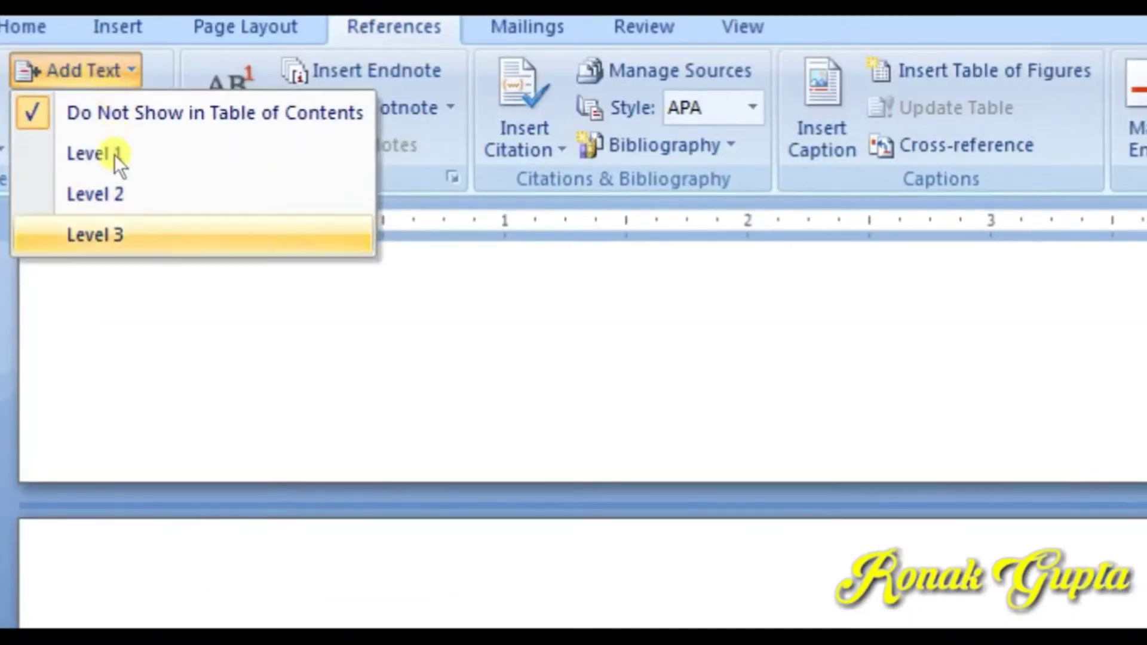
left_click(114, 156)
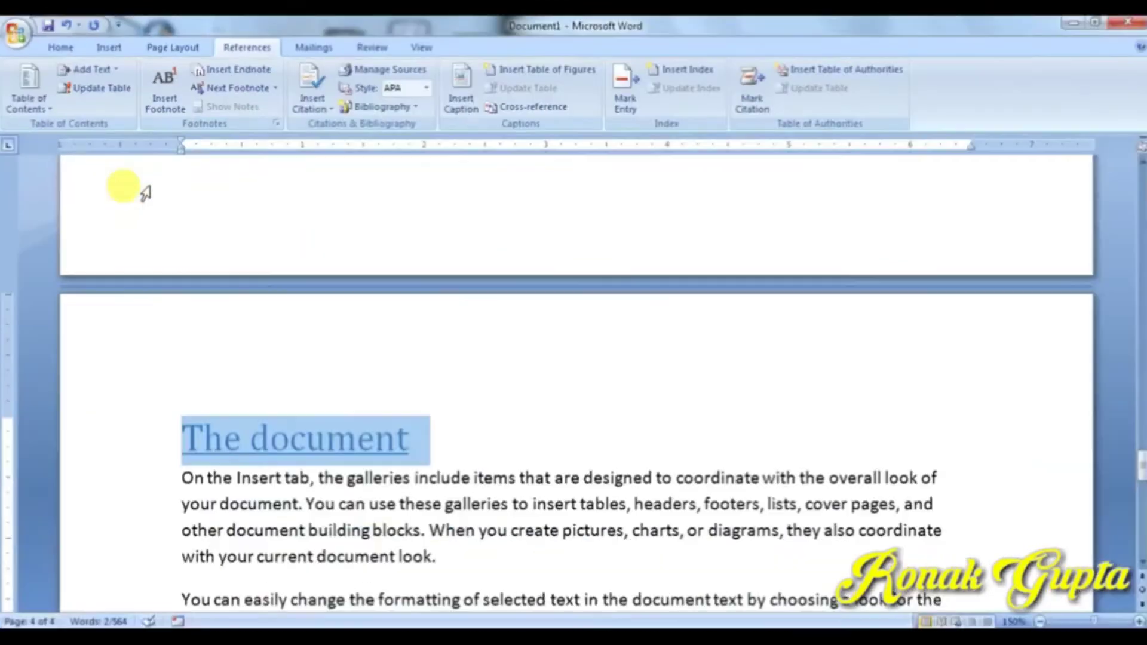
Insert the built-in Automatic Table 2 table of contents at the start of the empty first page
scroll(185, 353, "down", 6)
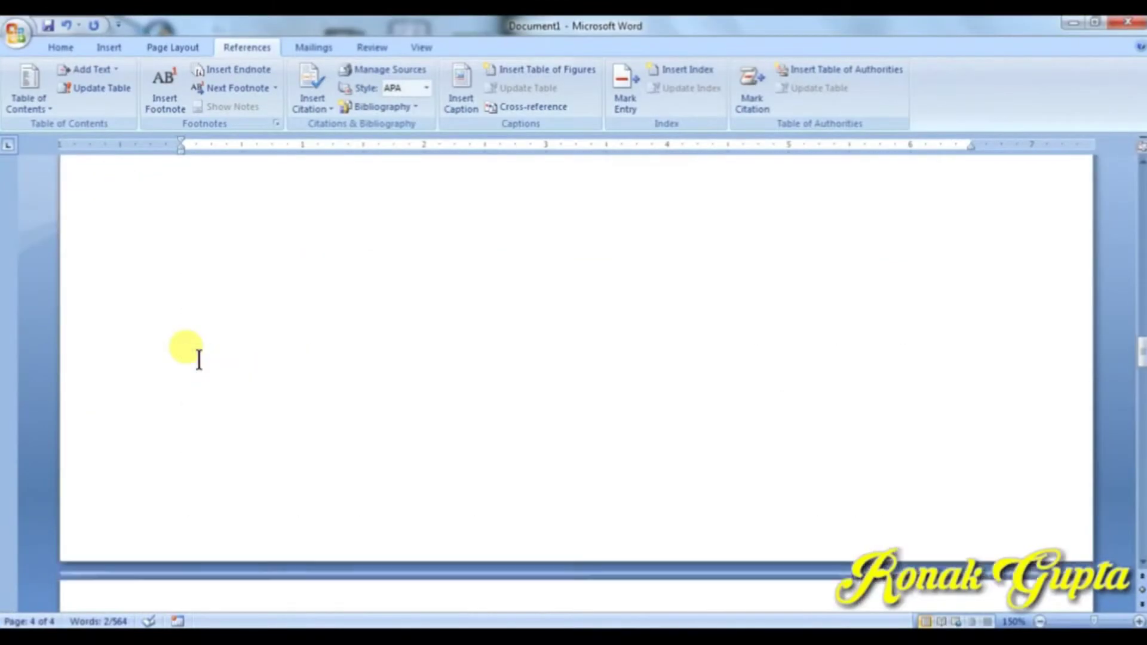
scroll(199, 359, "up", 10)
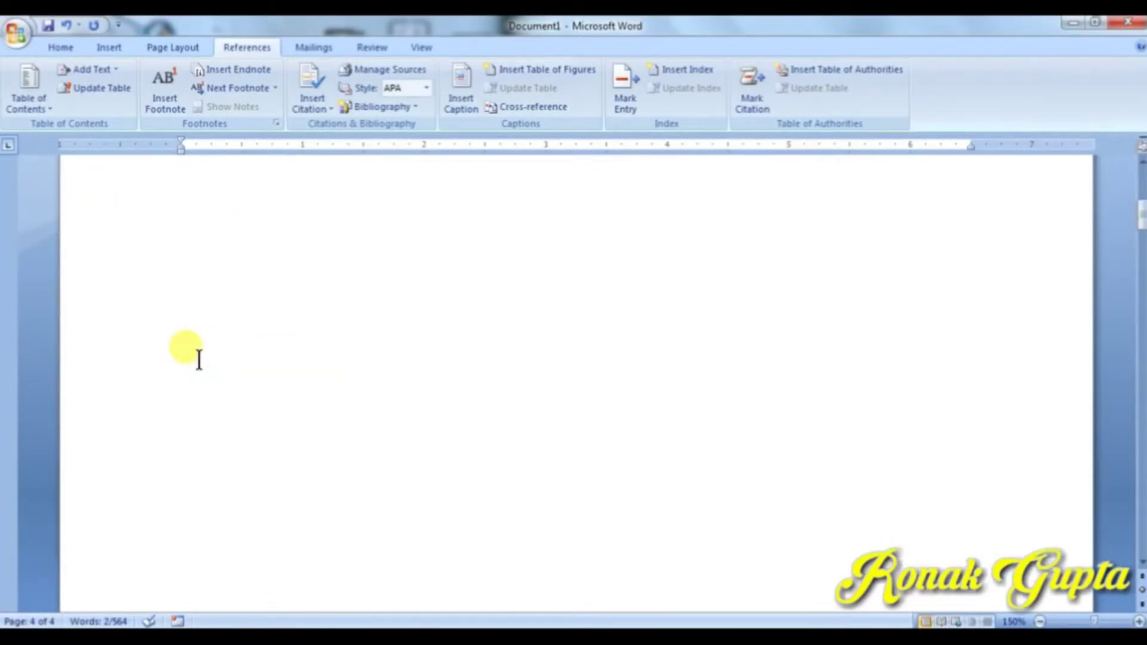
scroll(191, 329, "up", 5)
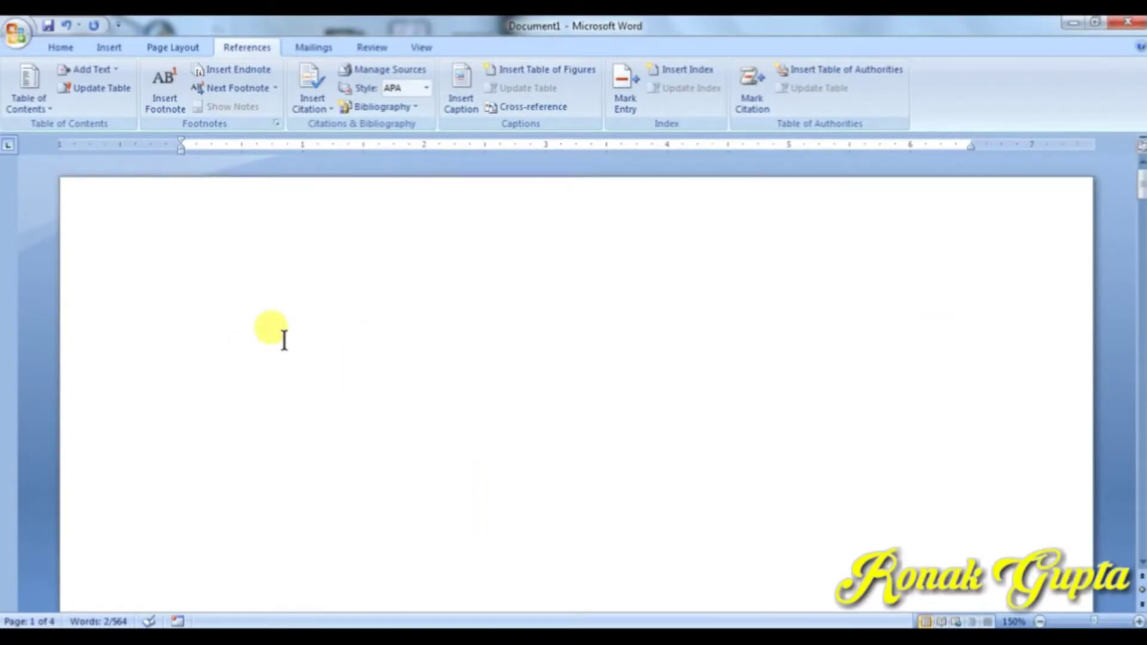
left_click(204, 310)
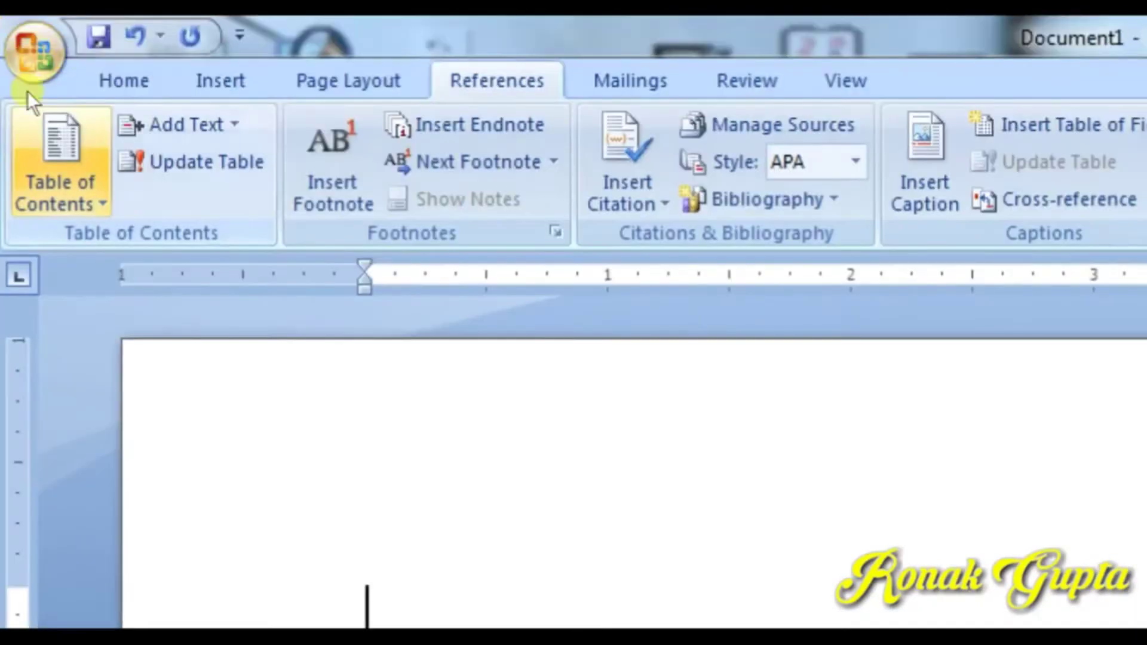
left_click(18, 63)
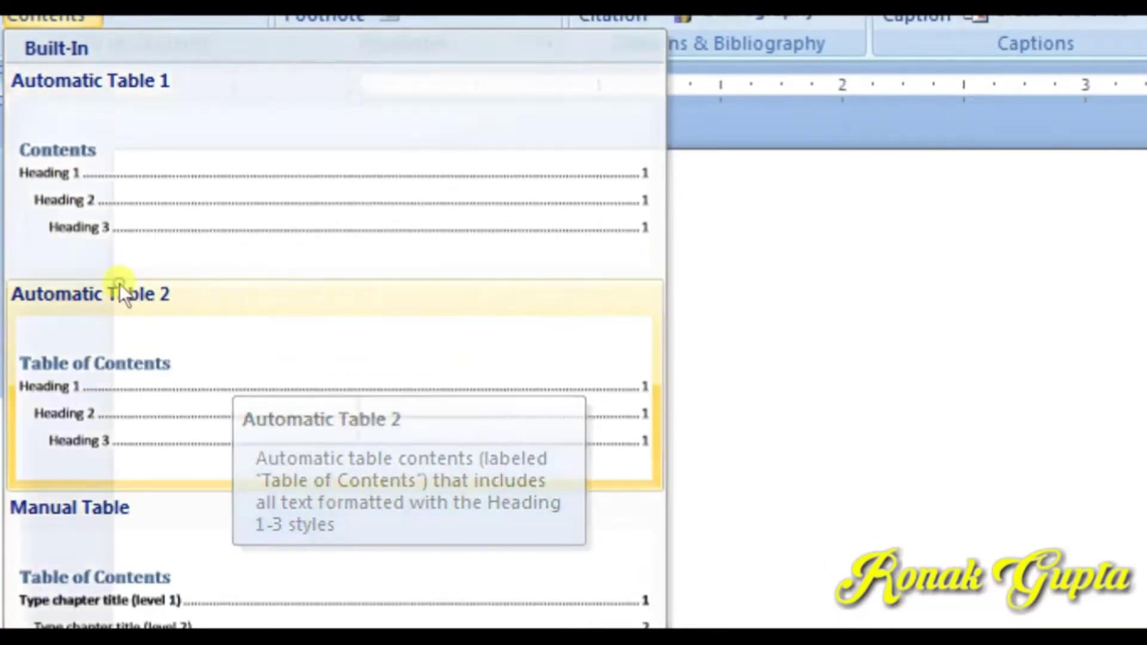
left_click(119, 286)
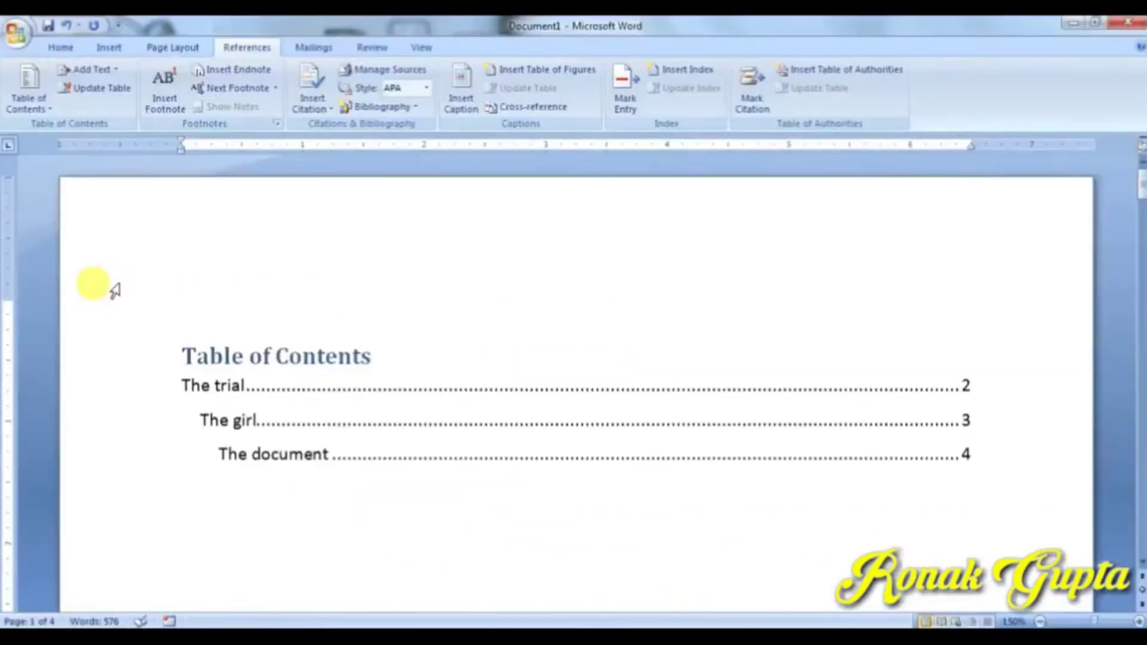
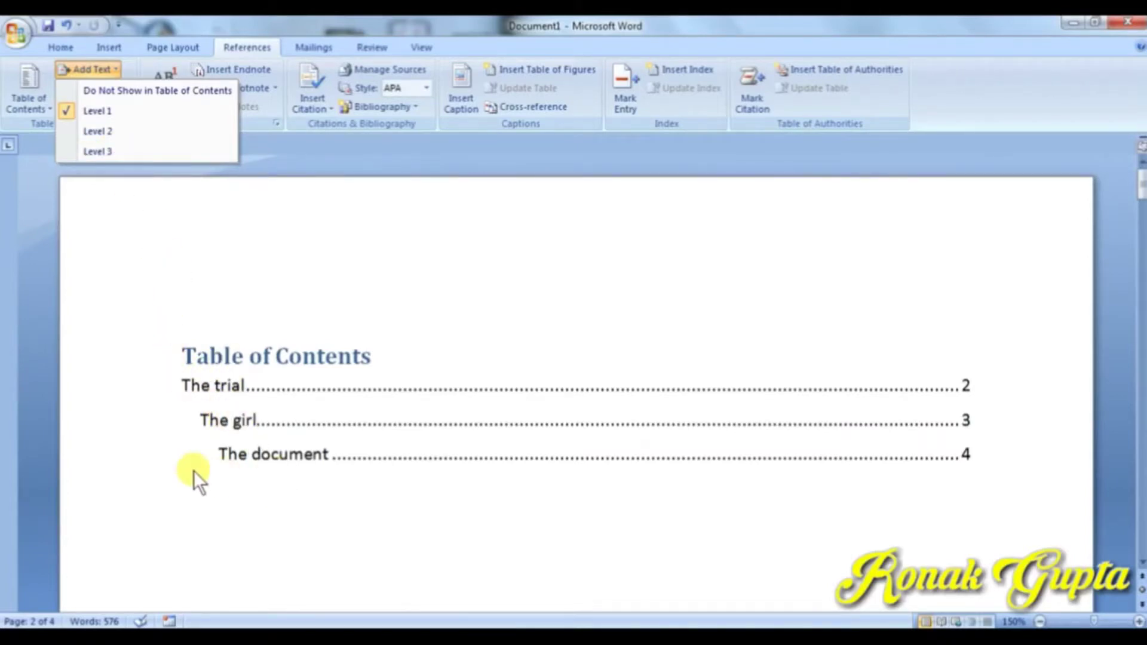
Start a fifth page after the fourth page's text and generate sample paragraphs on it with =rand()
left_click(89, 189)
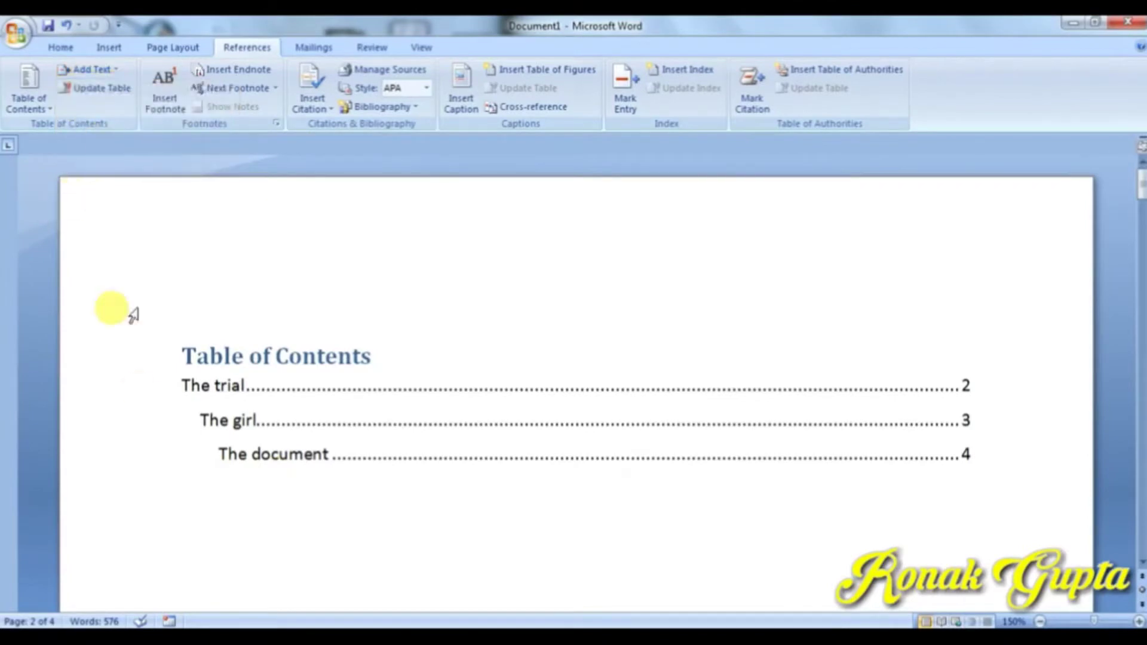
scroll(241, 404, "down", 10)
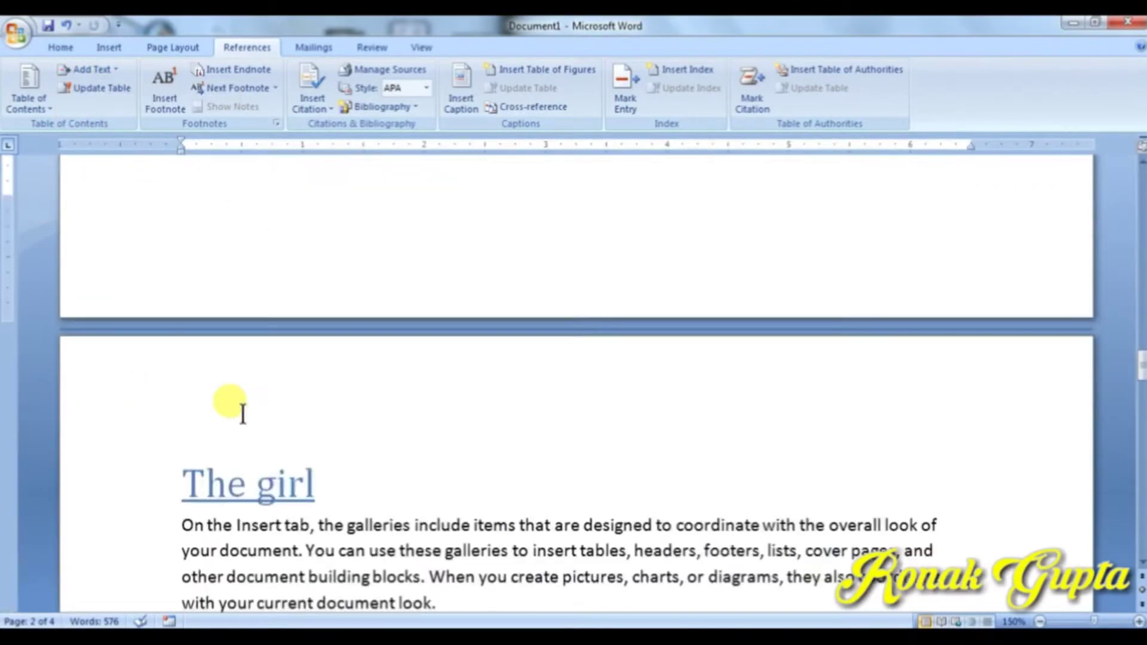
scroll(242, 413, "up", 4)
scroll(242, 414, "down", 10)
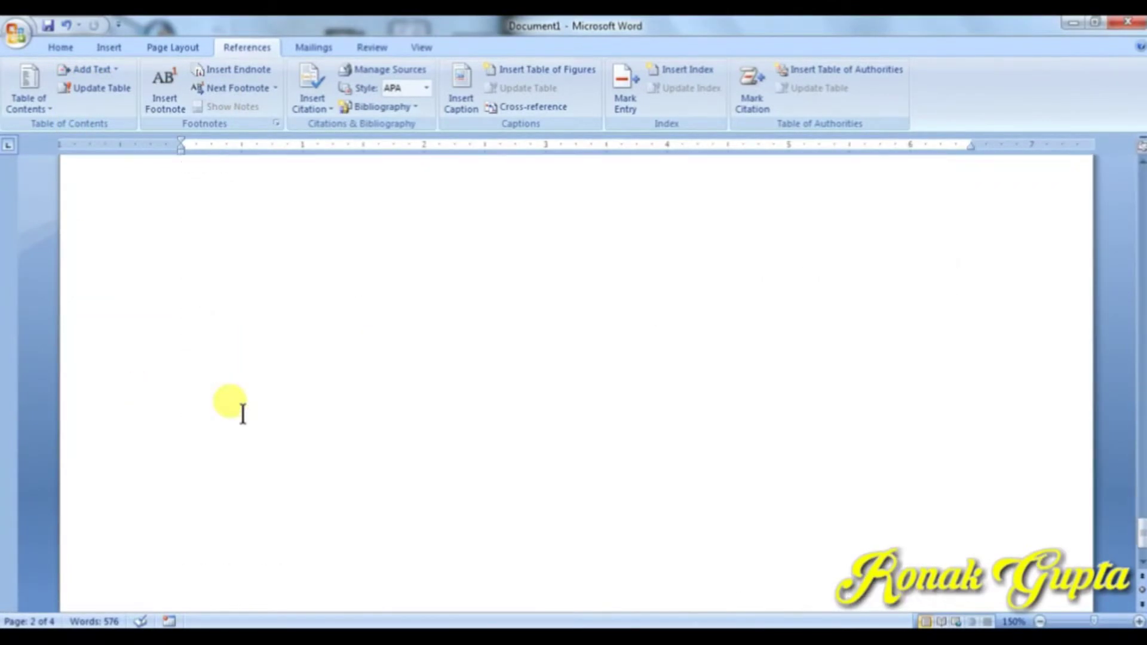
scroll(243, 414, "down", 10)
left_click(870, 392)
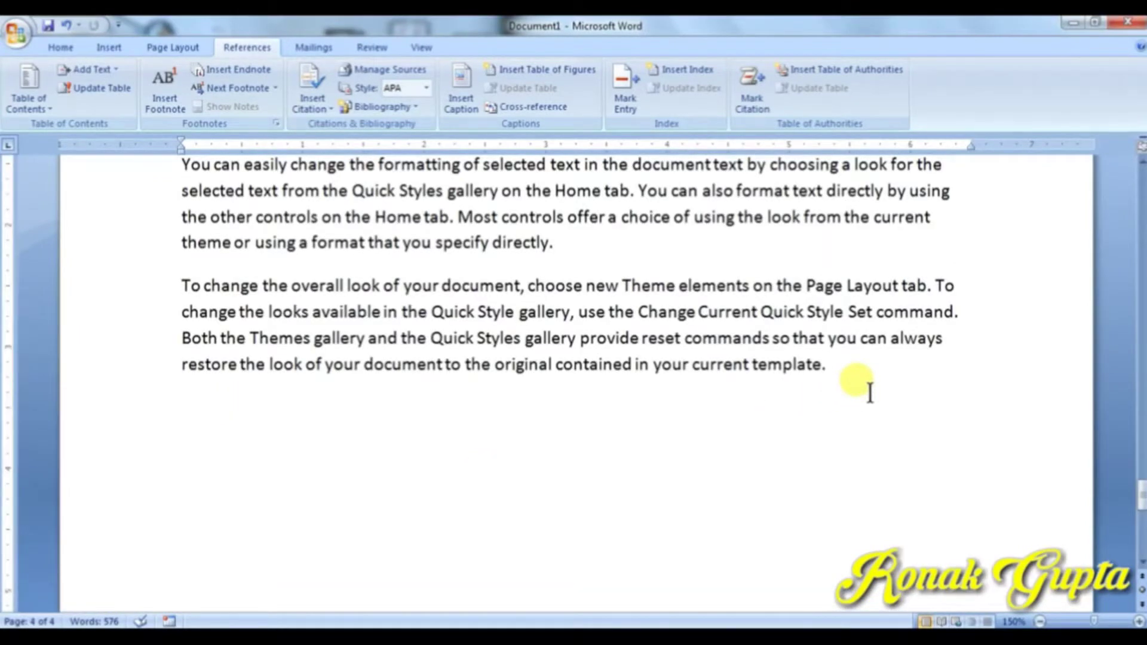
key("ctrl+Return")
type("=randf")
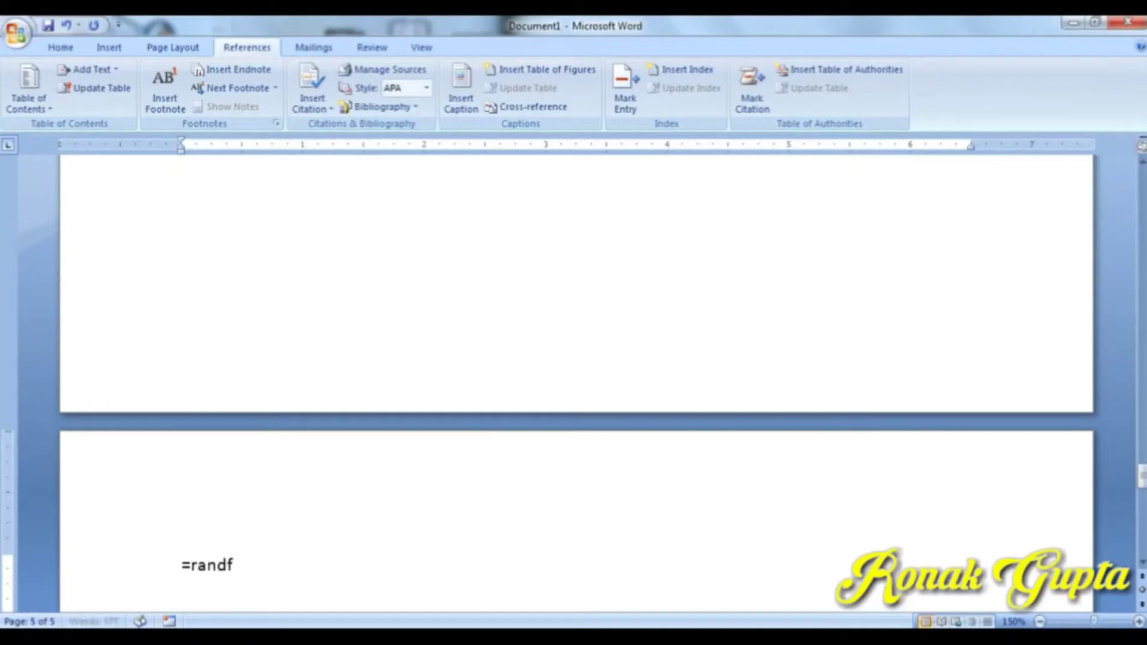
key("BackSpace")
type("()")
key("Return")
scroll(179, 197, "up", 1)
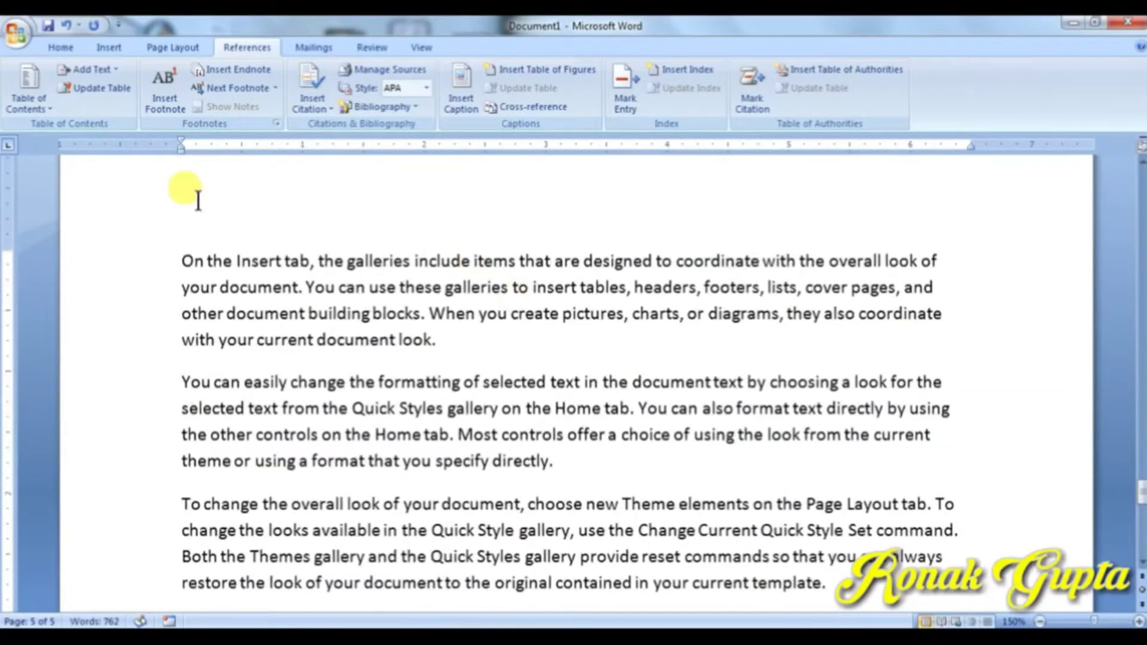
Add the title line "The yess boss" above the sample text on the fifth page
left_click(178, 246)
key("Return")
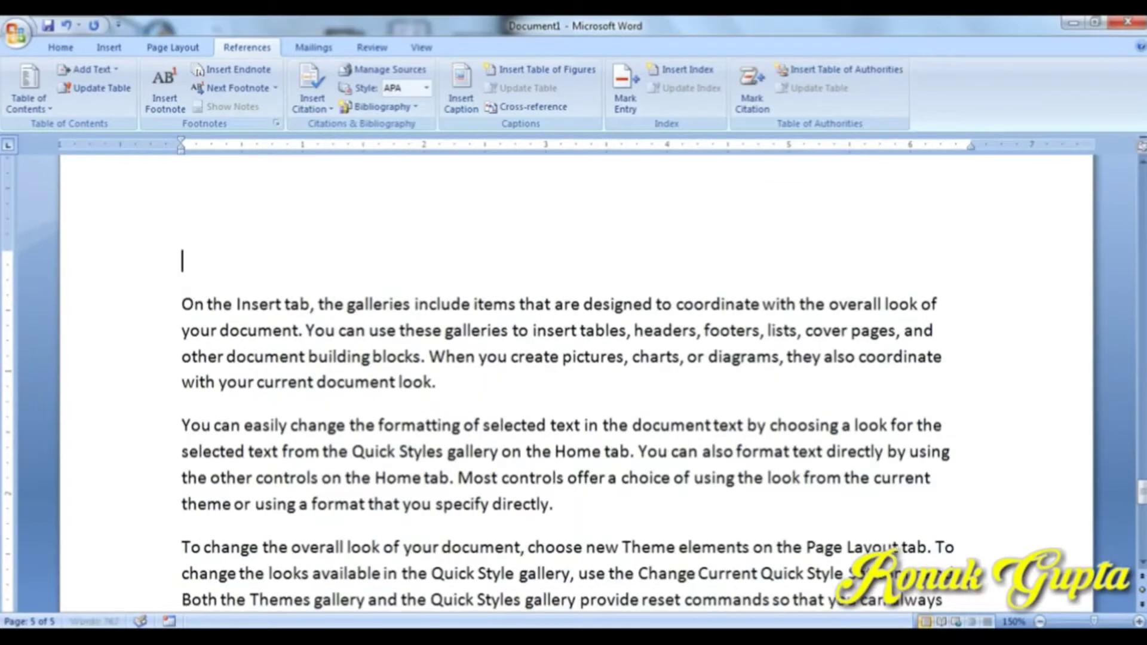
type("The yes")
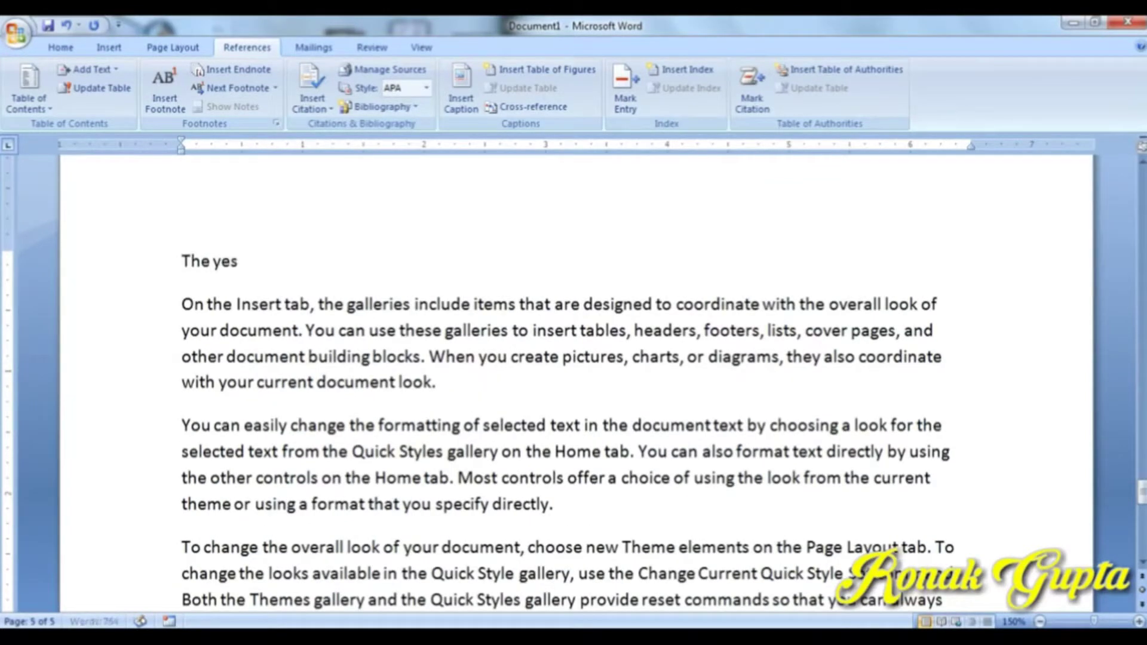
type("s boss")
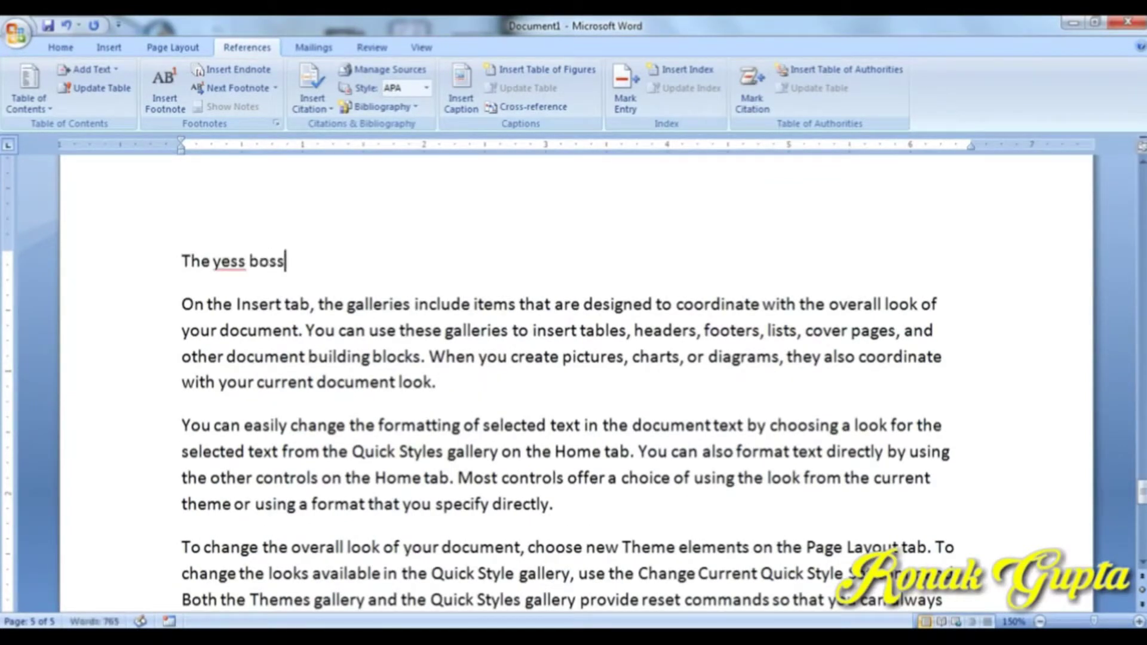
Enlarge the title "The yess boss" by several font sizes and make it centred, bold and underlined
left_click(178, 246)
key("ctrl+shift+period")
key("ctrl+shift+period")
key("ctrl+shift+period")
key("ctrl+shift+period")
key("ctrl+shift+period")
key("ctrl+shift+period")
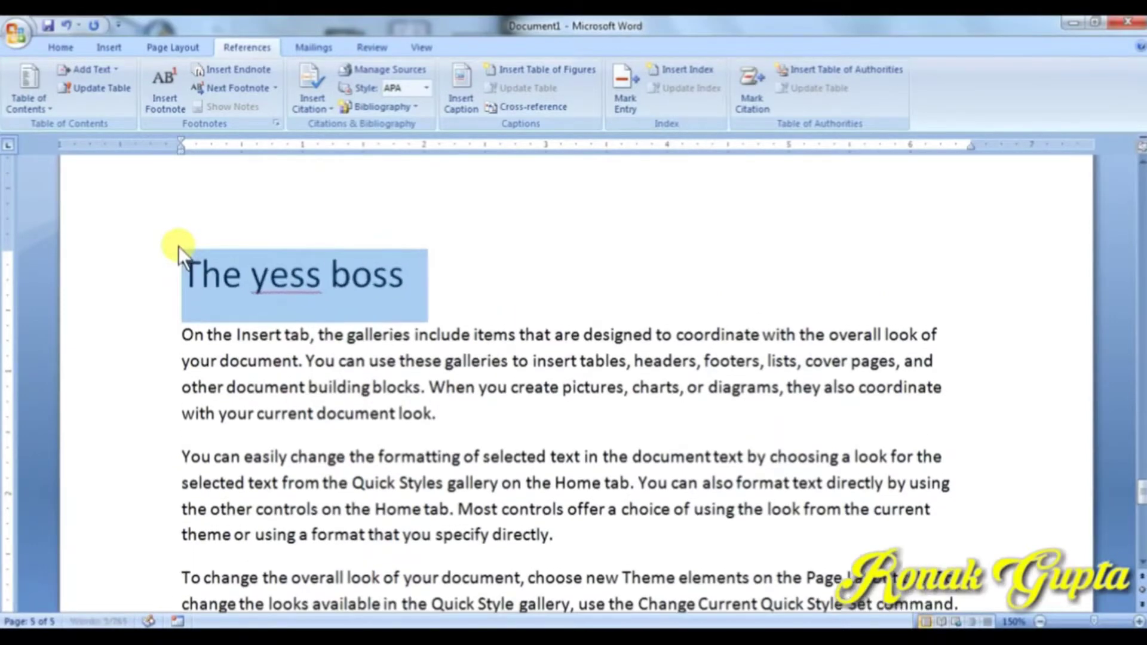
key("ctrl+e")
key("ctrl+b")
key("ctrl+u")
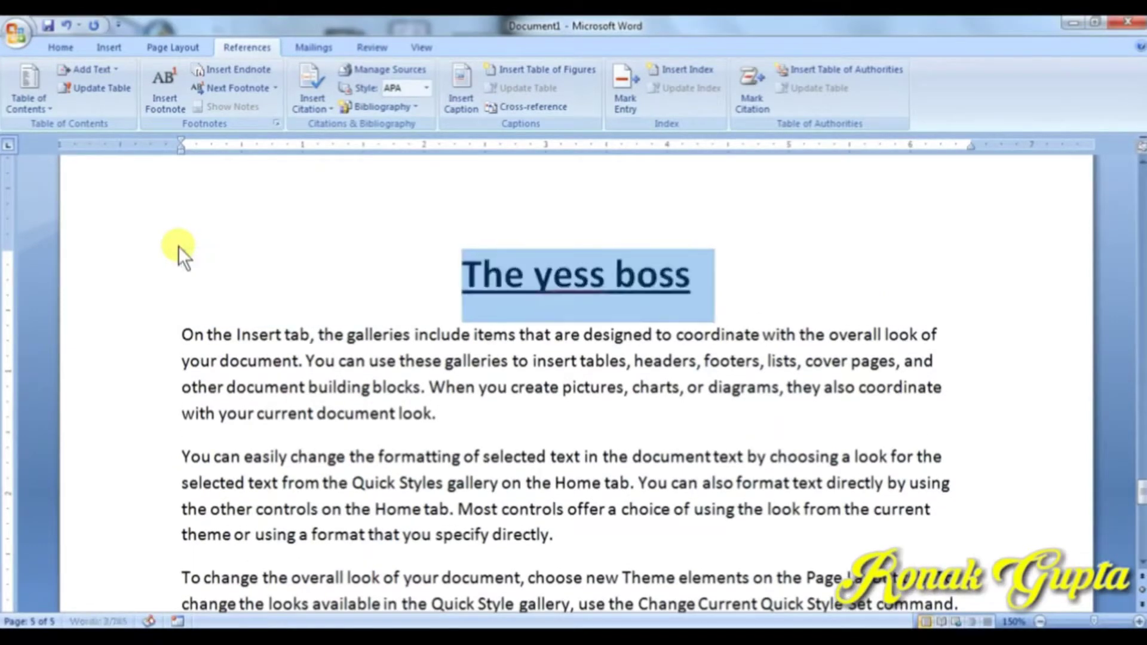
Assign the fifth page's title "The yess boss" to Level 1 for the table of contents
scroll(255, 359, "up", 17)
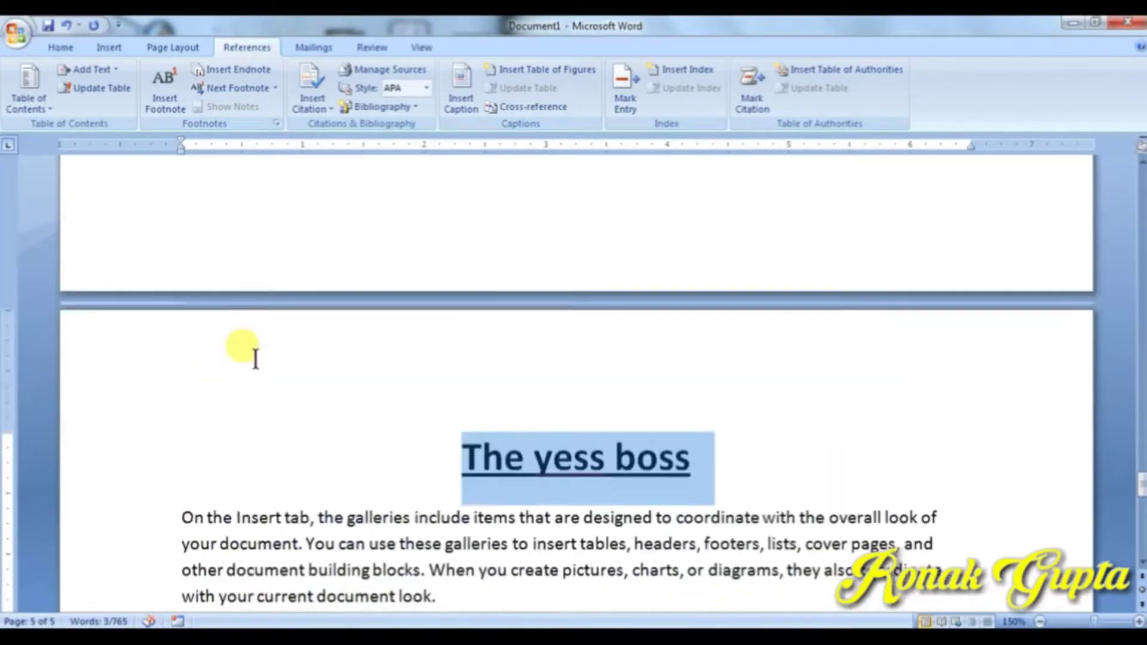
scroll(255, 358, "up", 3)
scroll(255, 358, "down", 15)
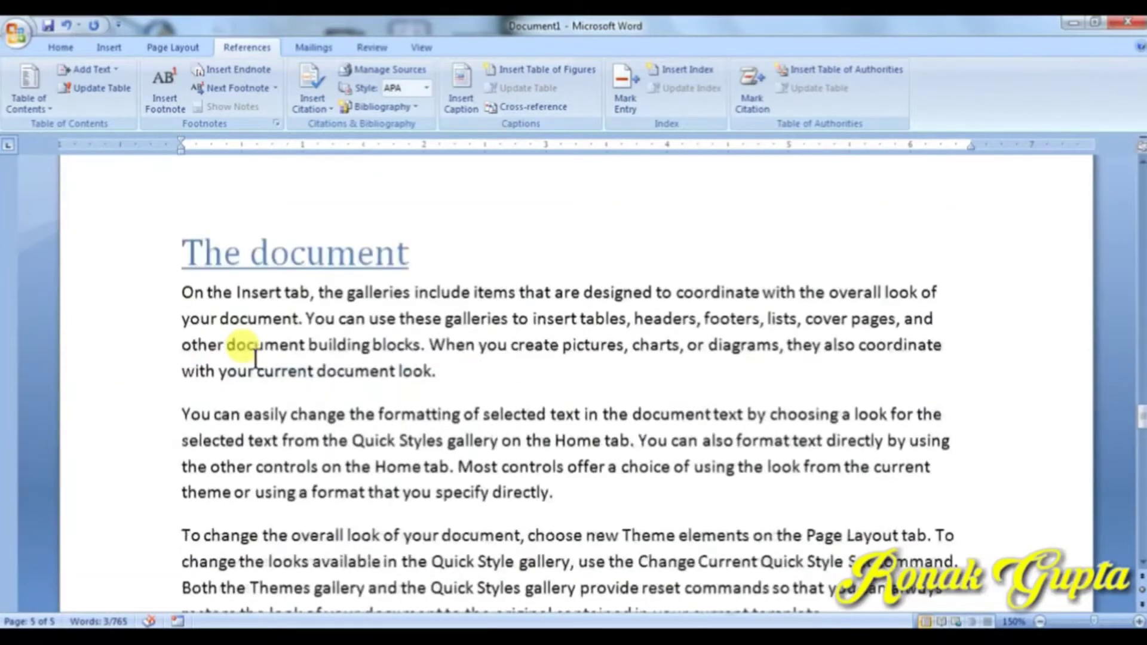
scroll(324, 432, "down", 3)
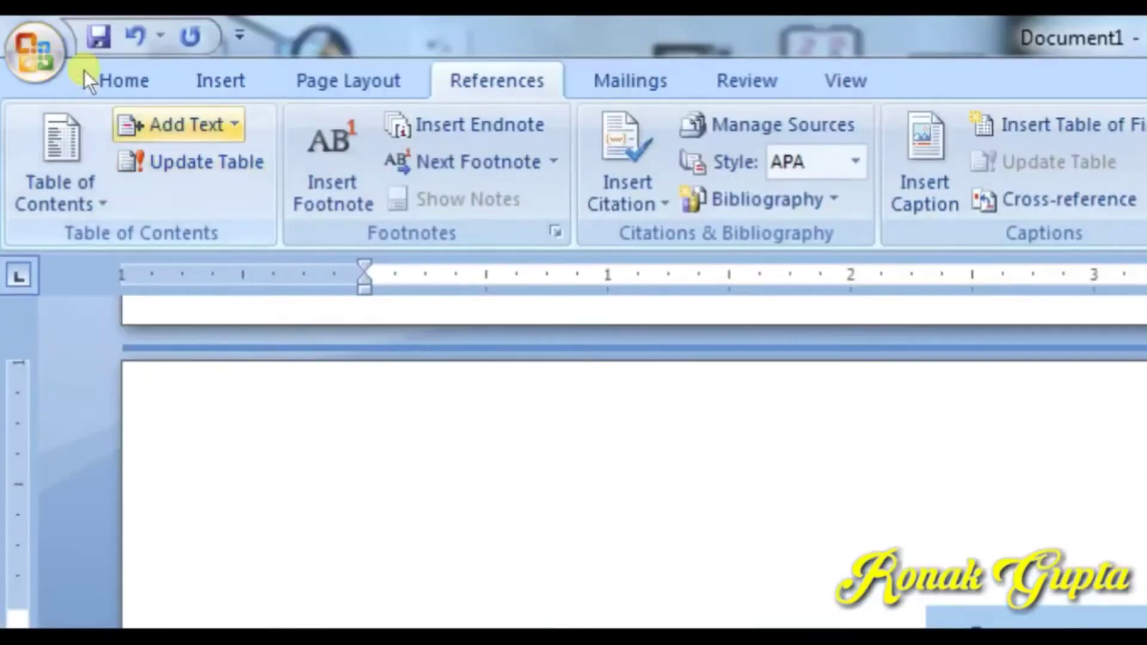
left_click(178, 124)
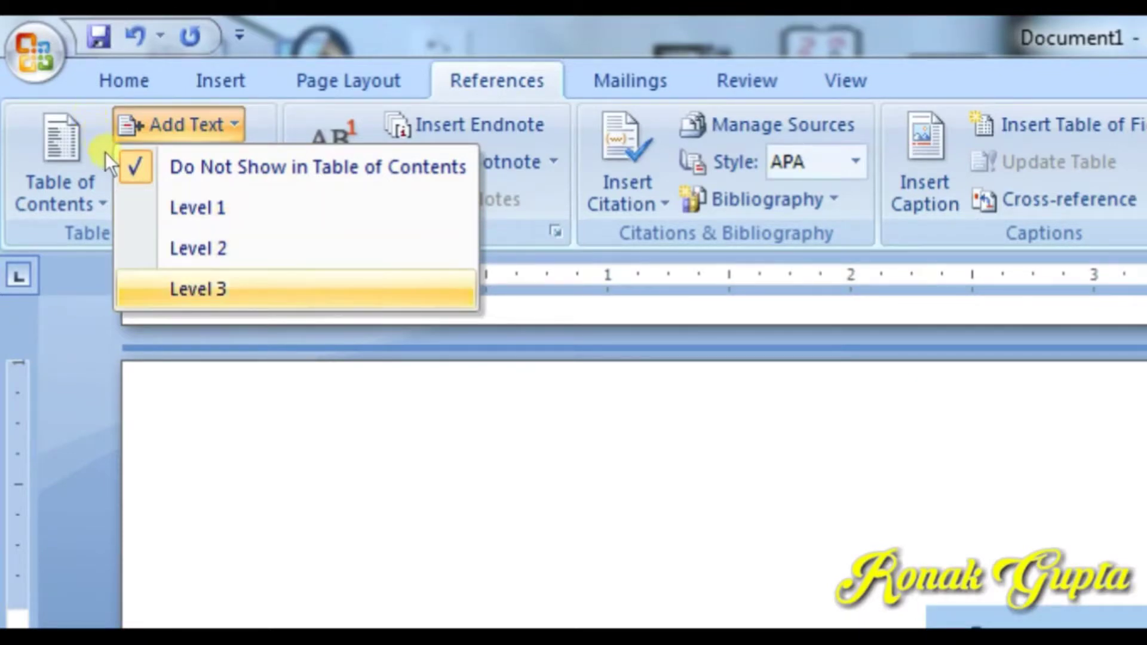
left_click(198, 208)
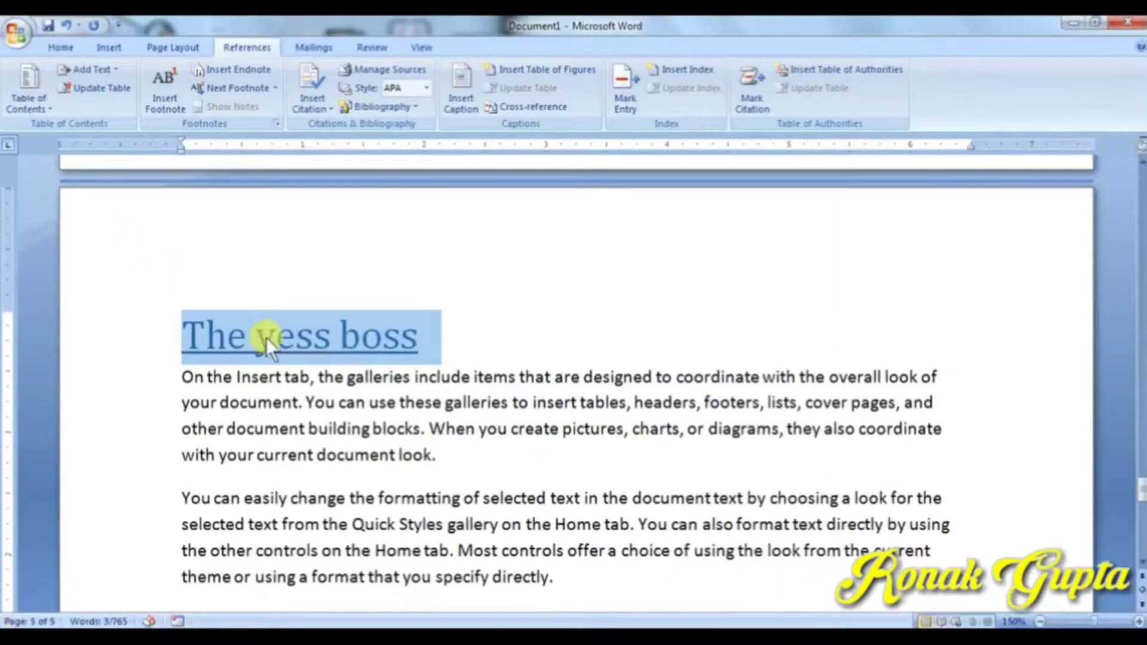
scroll(525, 482, "down", 15)
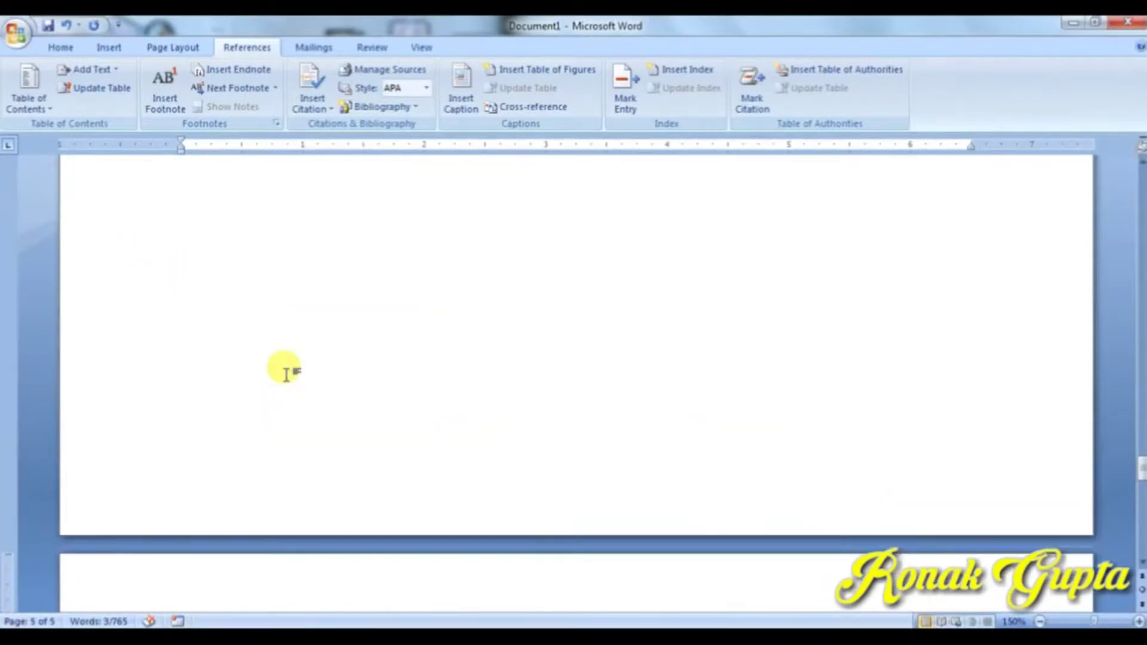
Update the entire table of contents on the first page, covering new titles as well as page numbers
scroll(286, 374, "up", 20)
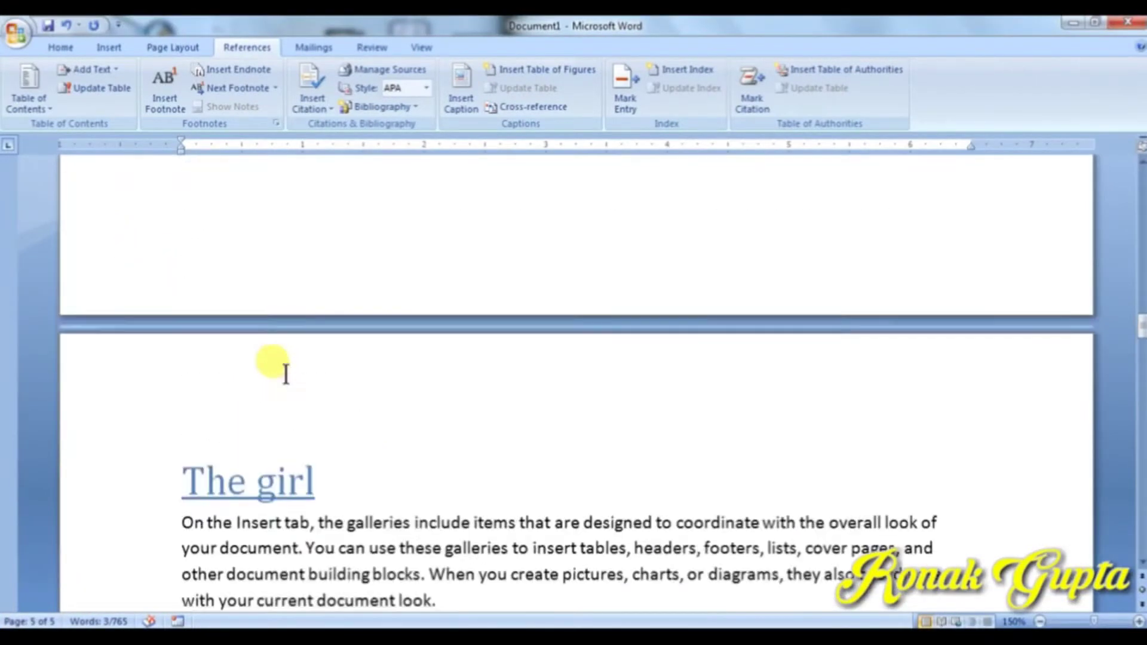
scroll(286, 373, "up", 20)
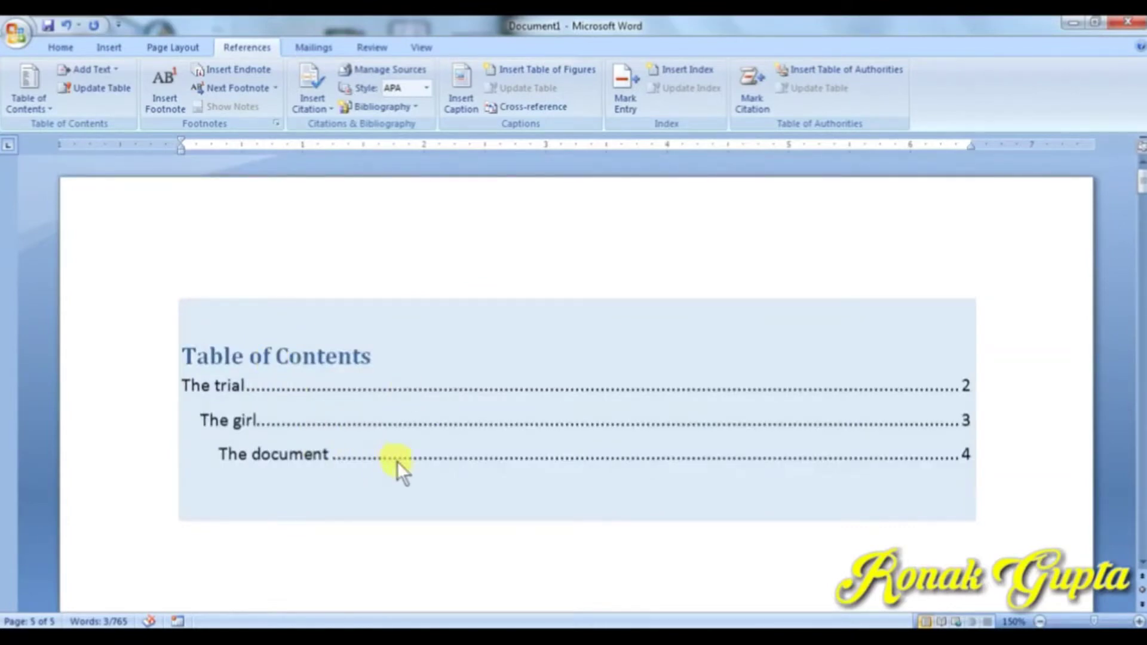
left_click(396, 460)
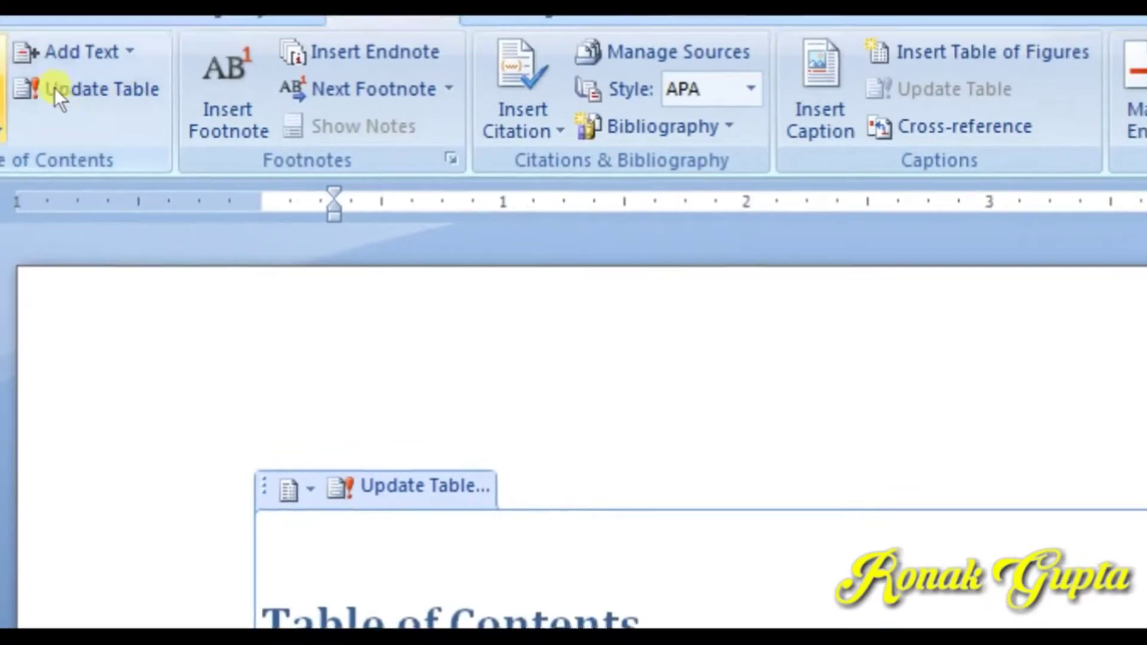
left_click(65, 75)
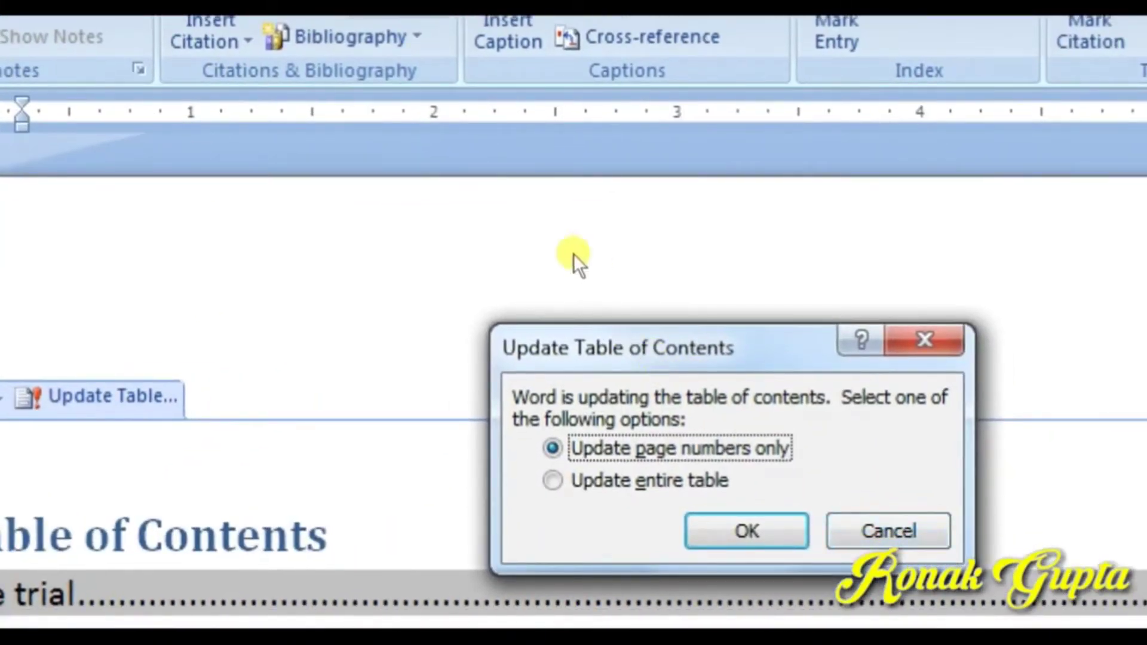
left_click_drag(573, 254, 448, 257)
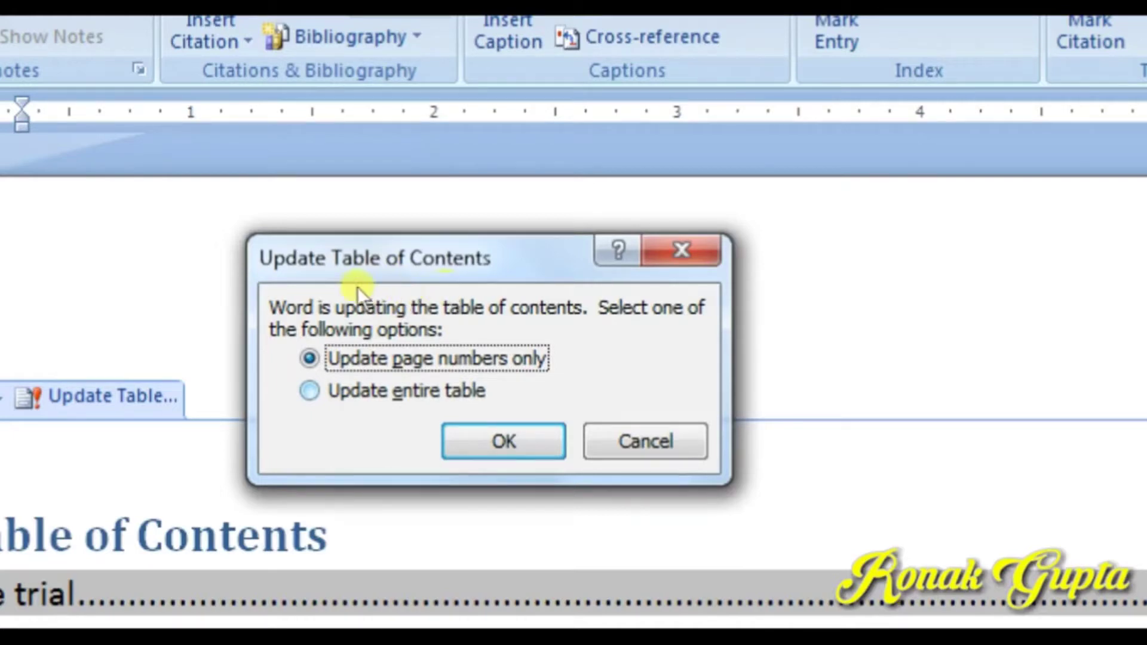
key("Down")
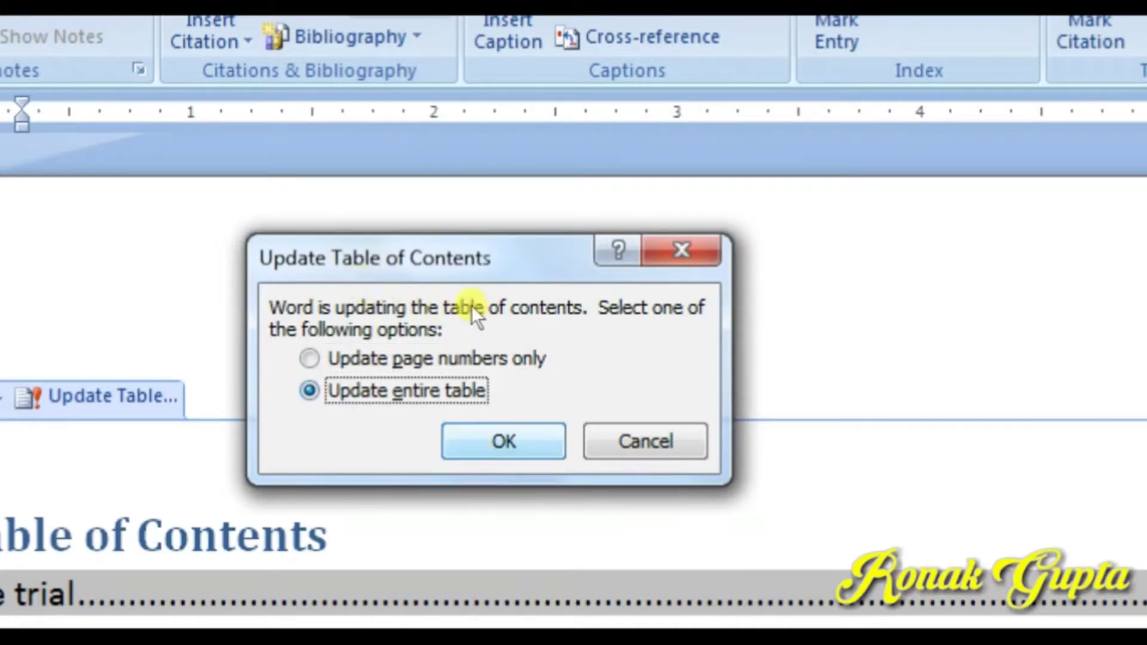
key("Return")
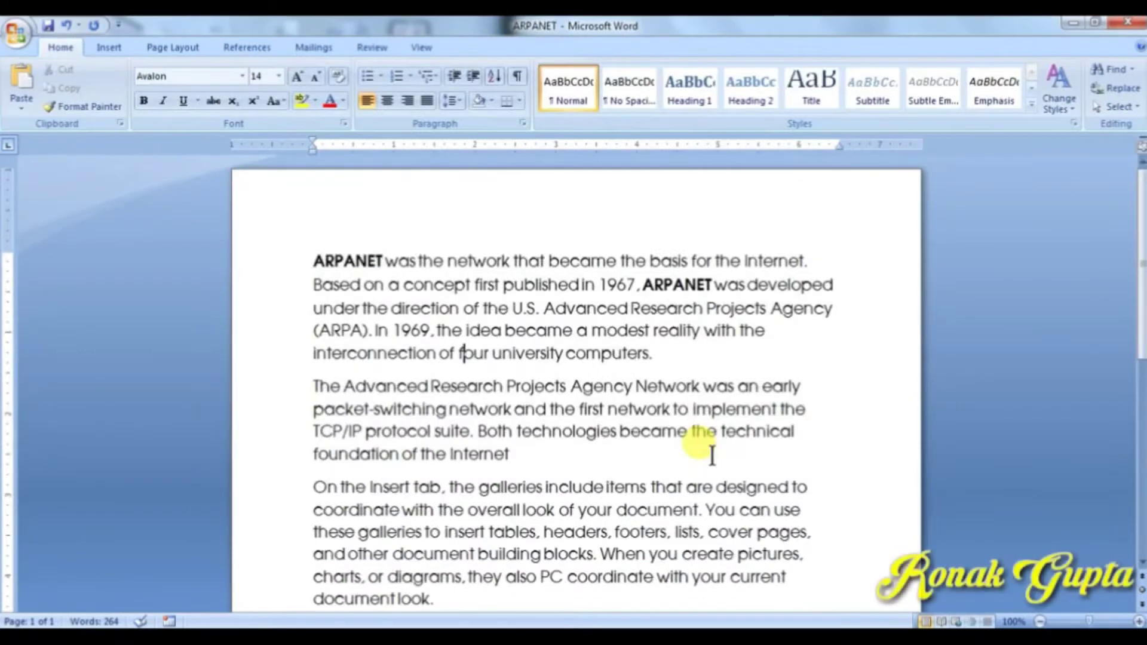
In the ARPANET document, insert a footnote for "TCP/IP" in the second paragraph
left_click(241, 48)
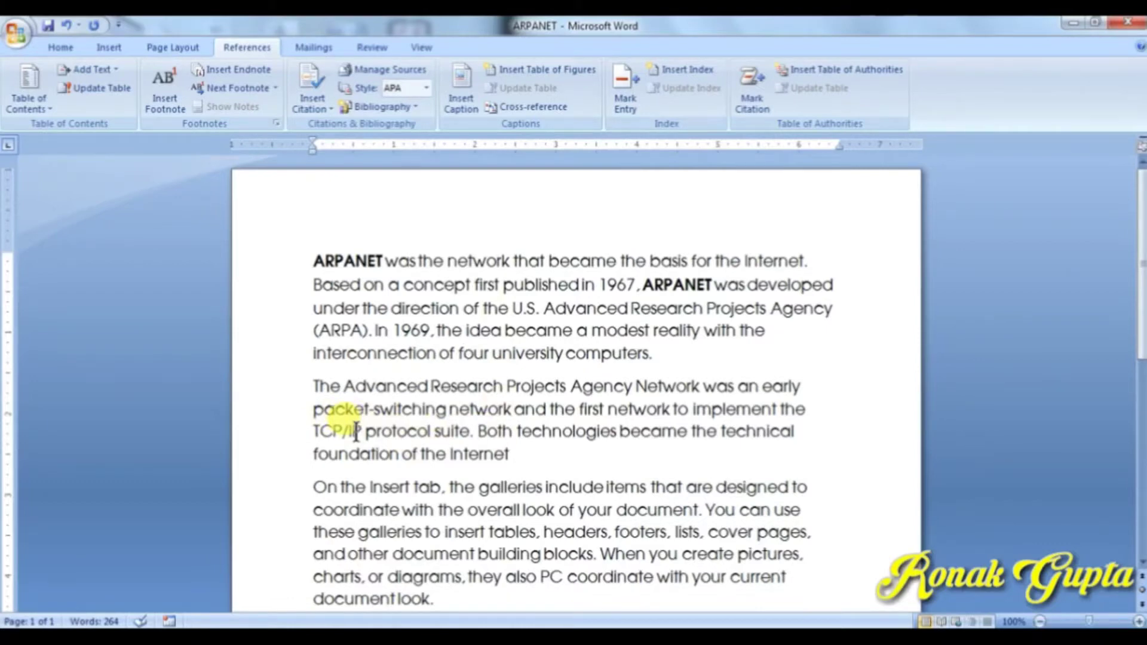
left_click_drag(315, 429, 366, 431)
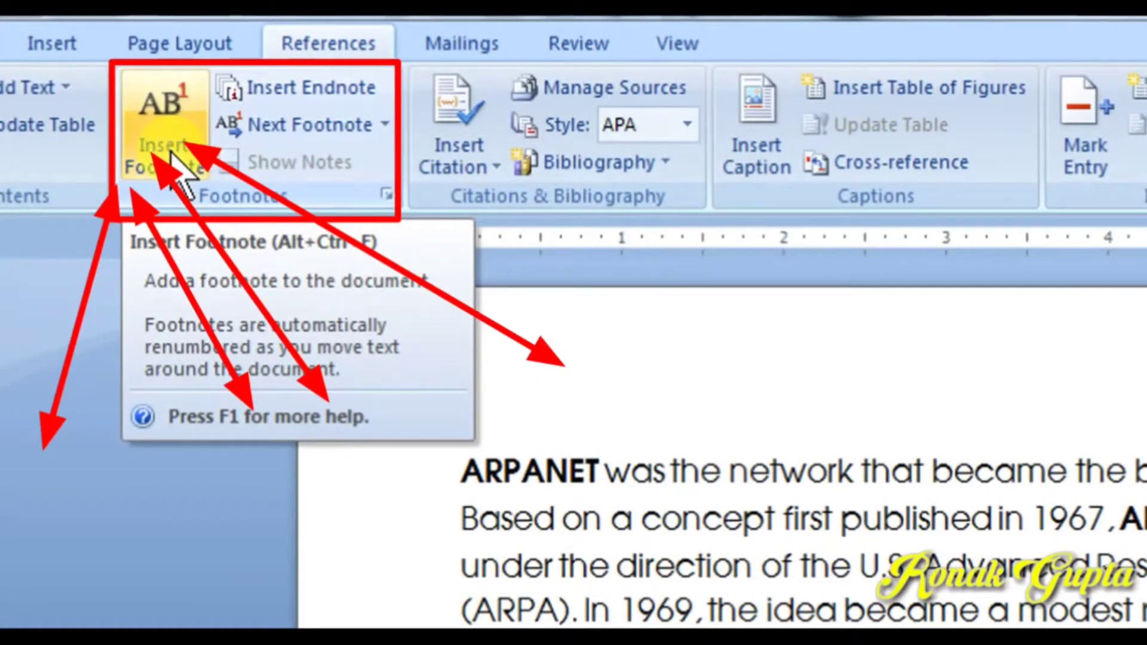
left_click(173, 157)
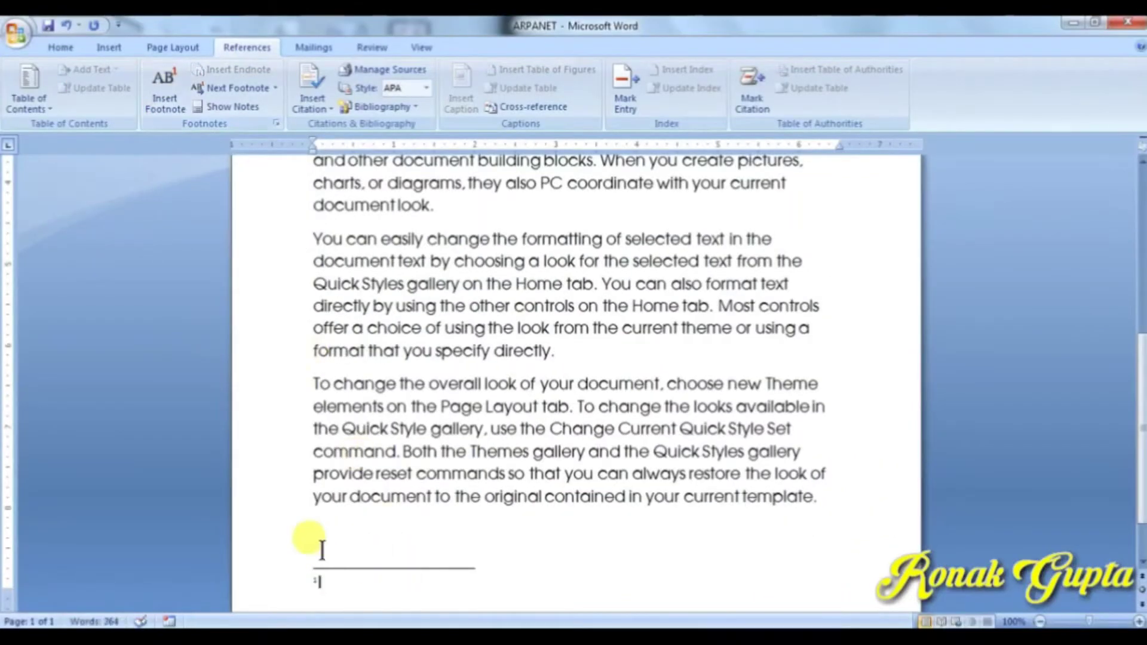
scroll(368, 572, "up", 3)
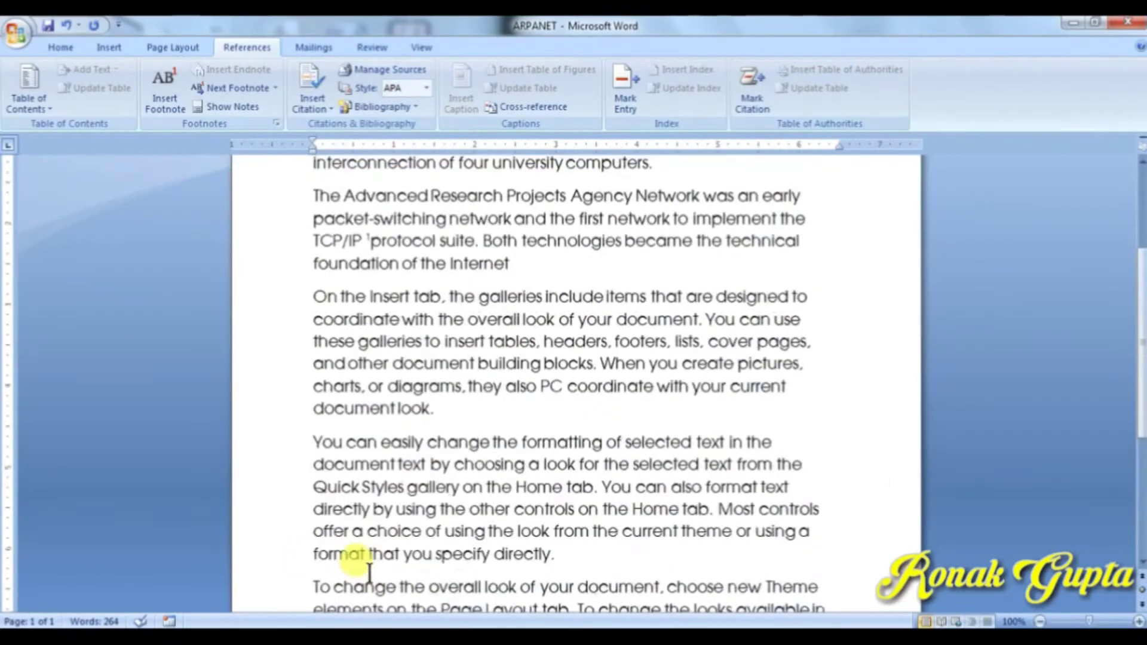
scroll(369, 572, "up", 3)
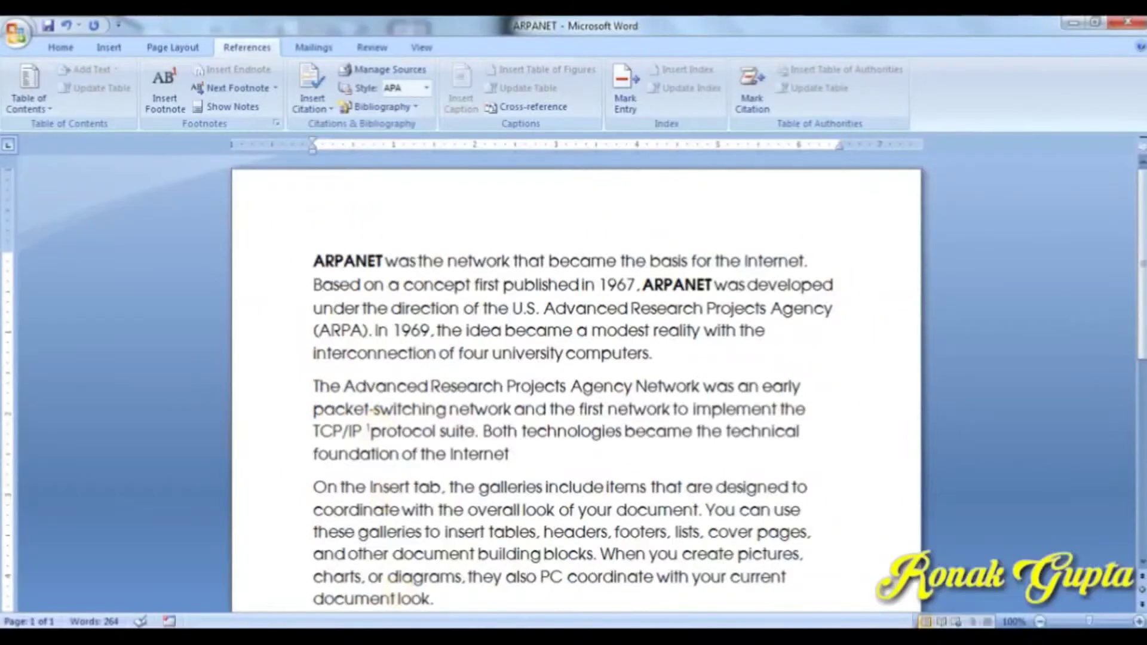
Enter "Transmission control protocol" as the text of the TCP/IP footnote at the foot of the page
scroll(385, 574, "down", 7)
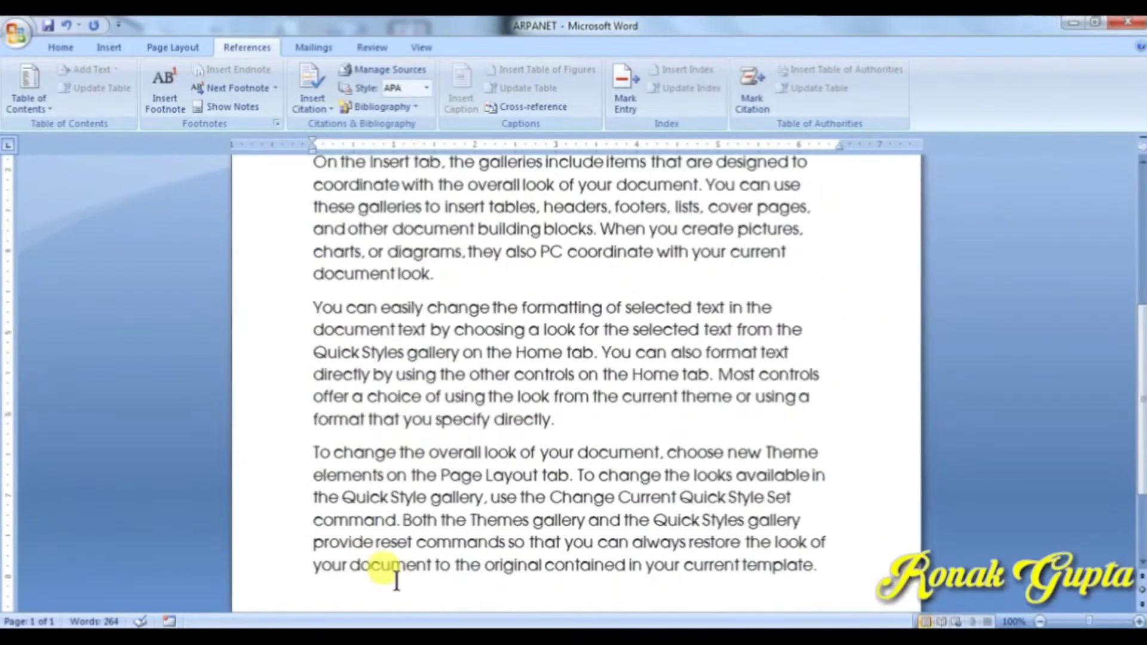
left_click(379, 508)
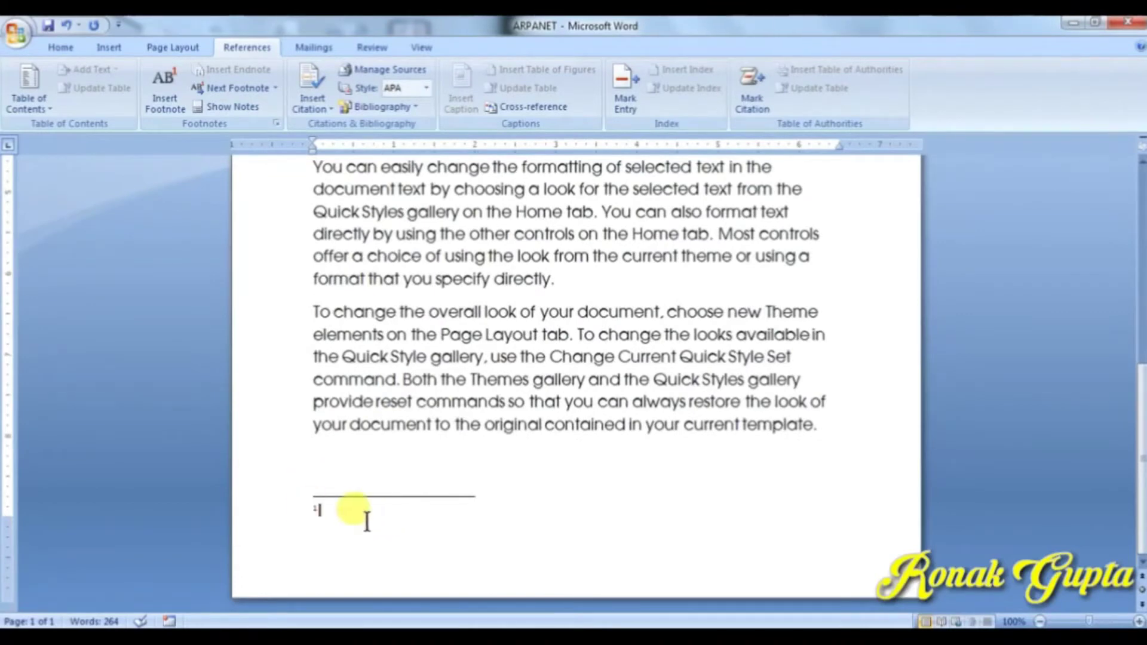
scroll(406, 517, "up", 5)
scroll(409, 523, "down", 5)
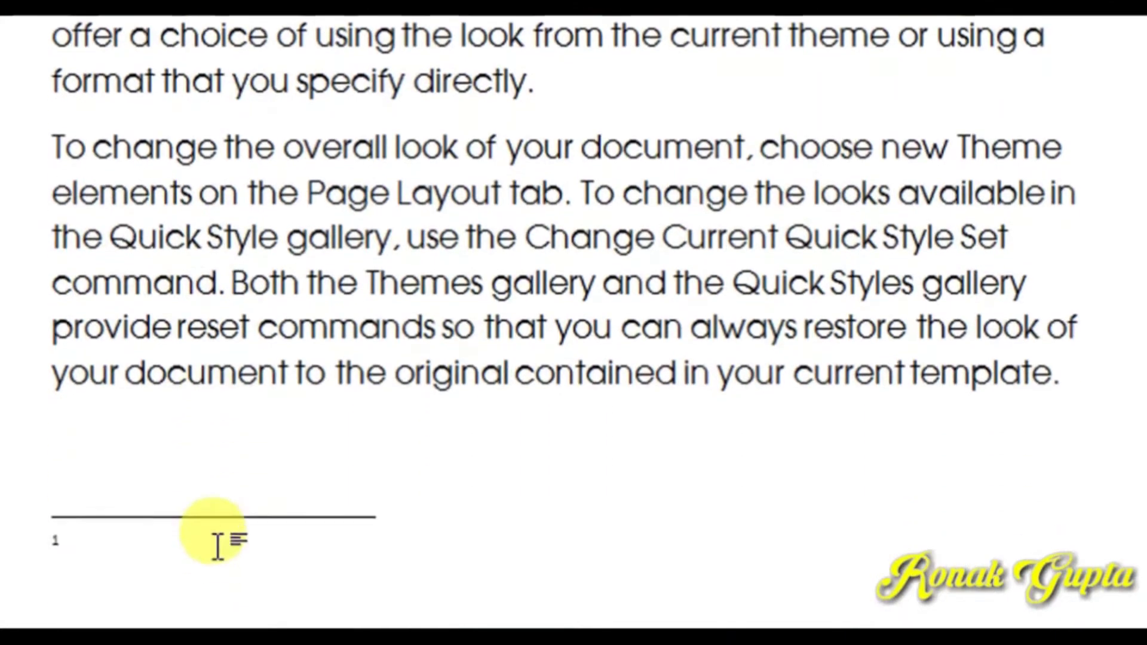
type("tran")
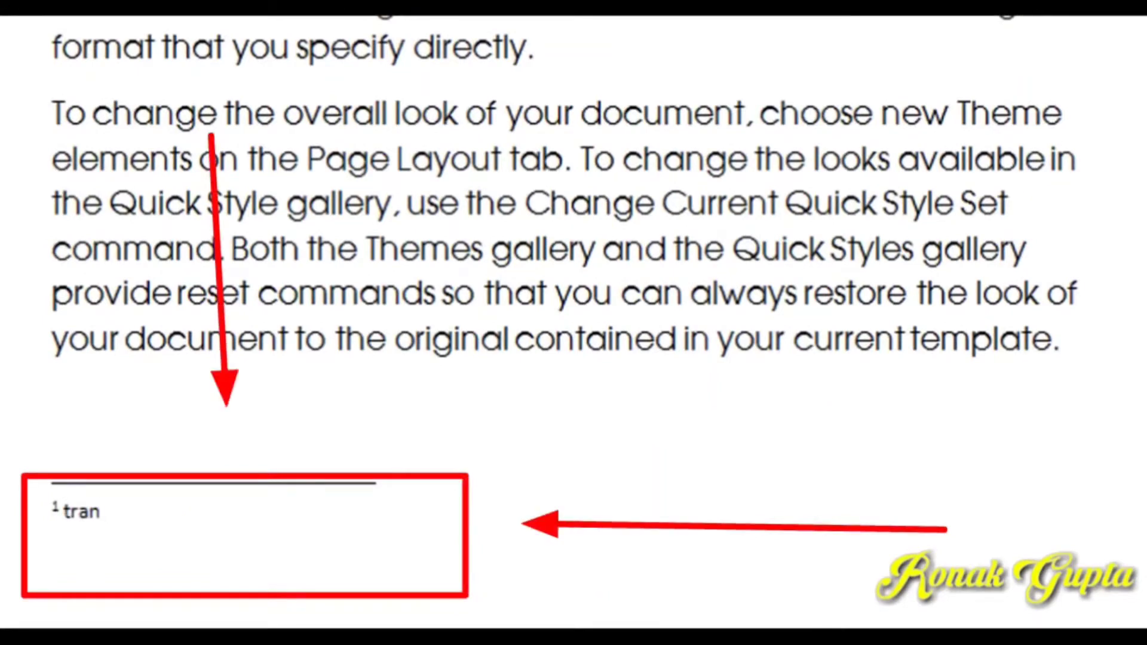
type("smission ")
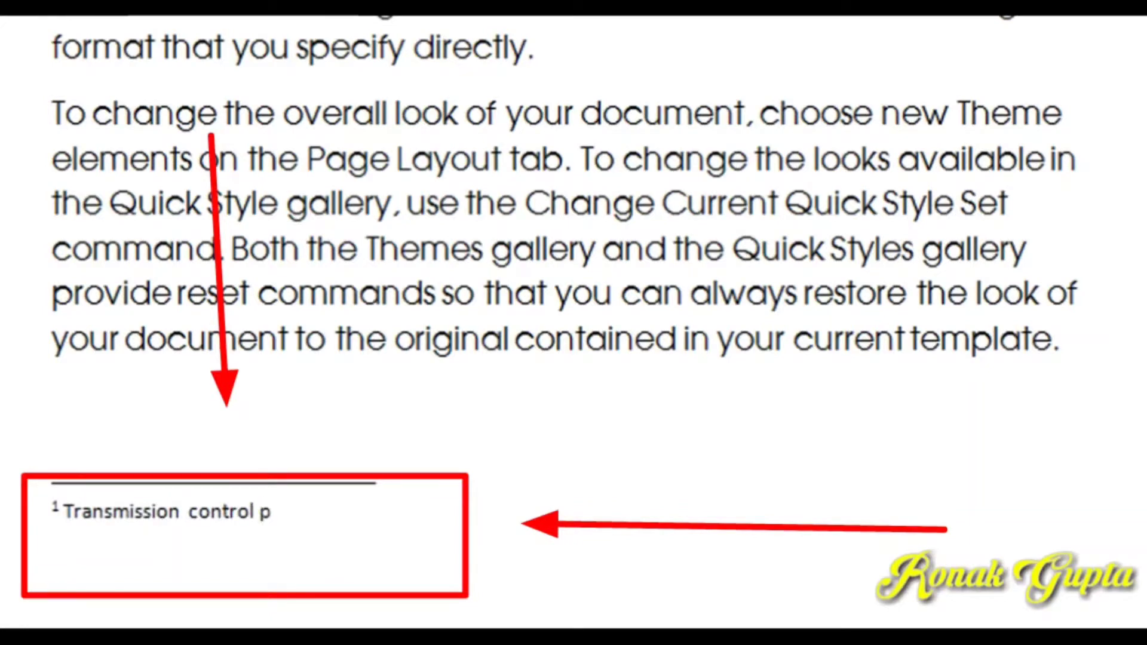
type("control protocol")
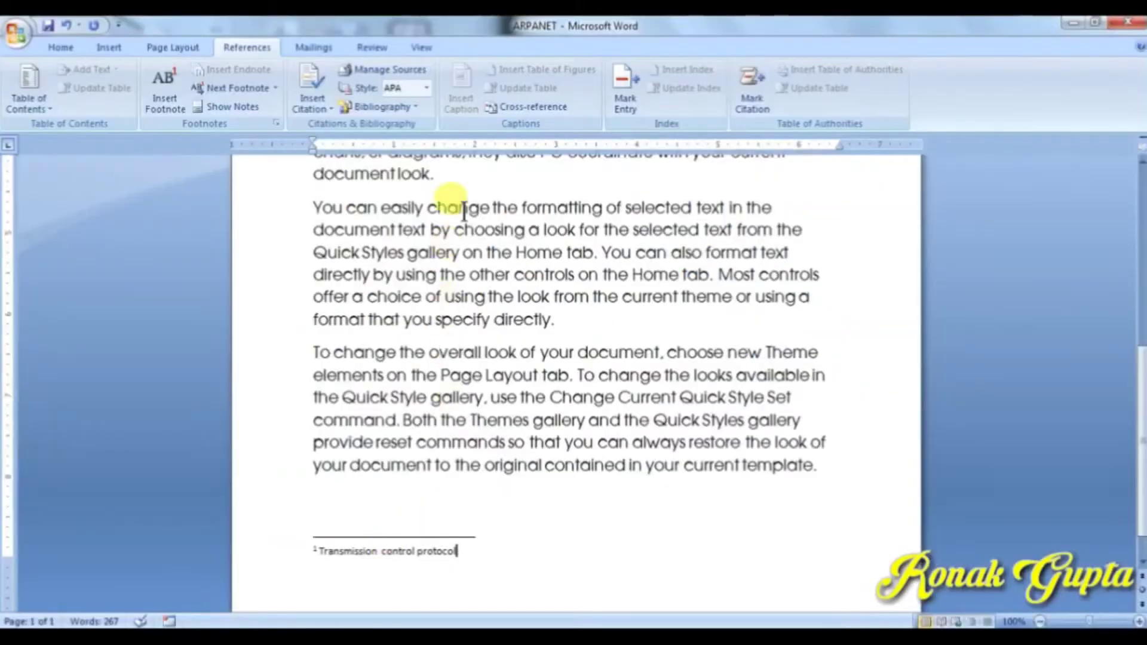
Compare the footnote mark after "TCP/IP" with its note at the page's foot and preview the note at the mark
scroll(442, 239, "up", 6)
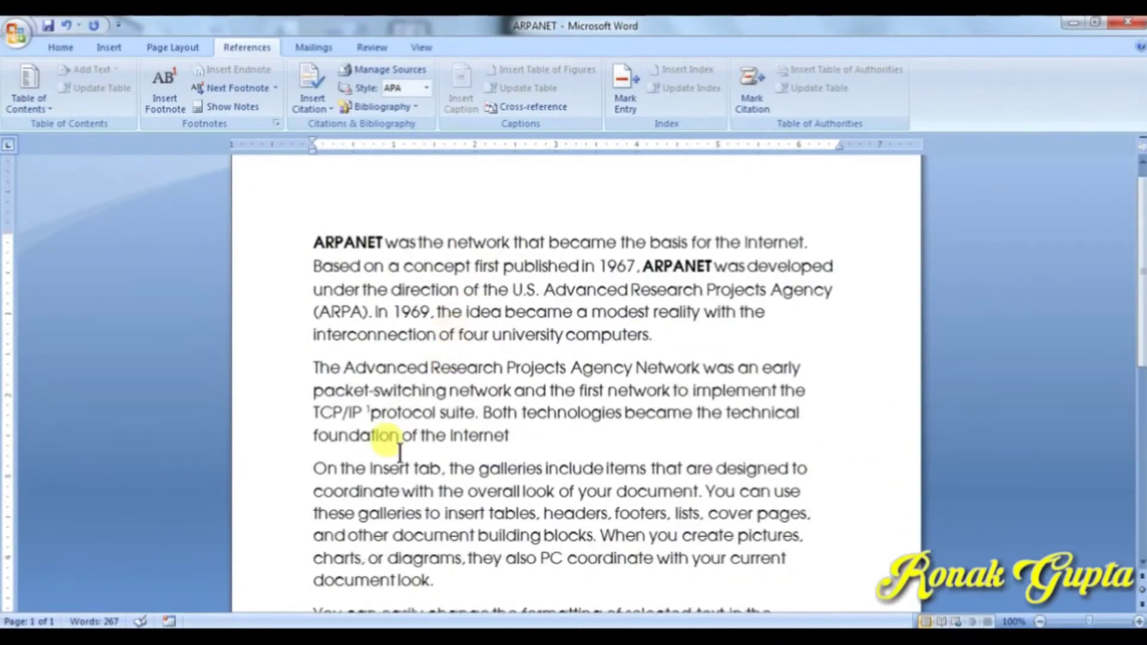
scroll(399, 451, "down", 5)
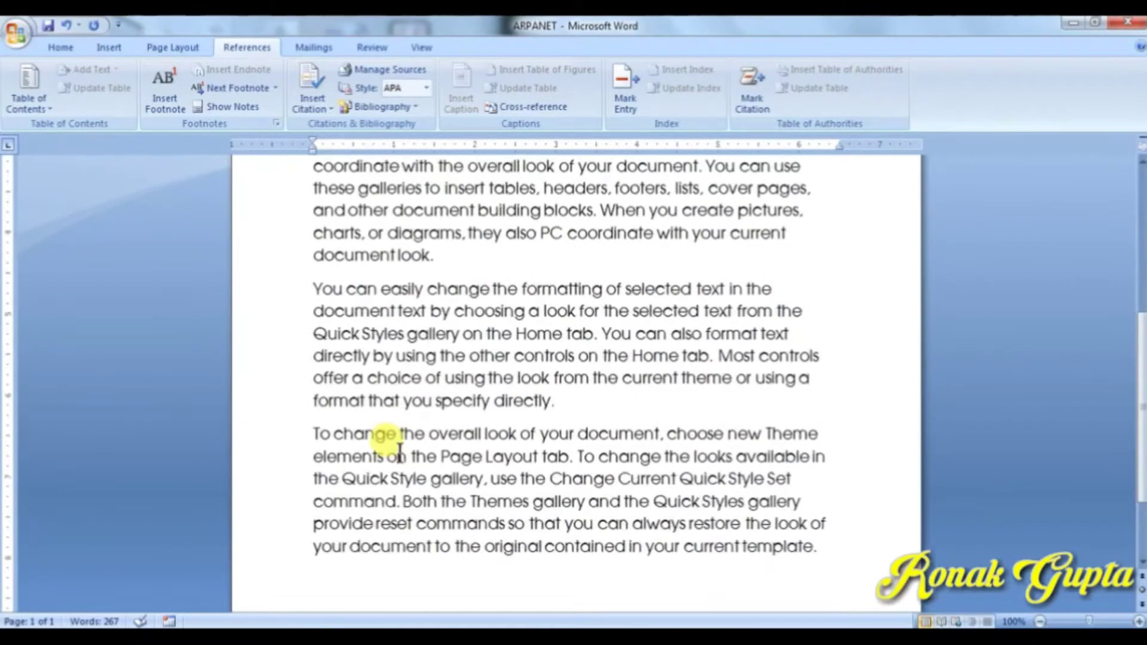
scroll(399, 451, "down", 1)
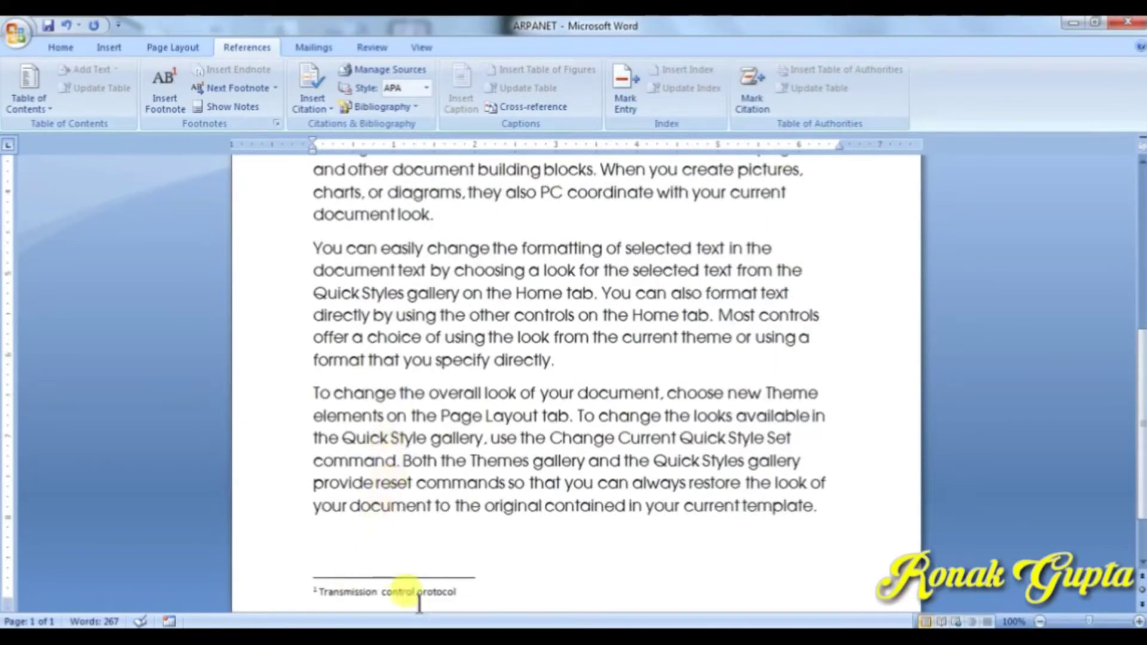
scroll(404, 527, "up", 6)
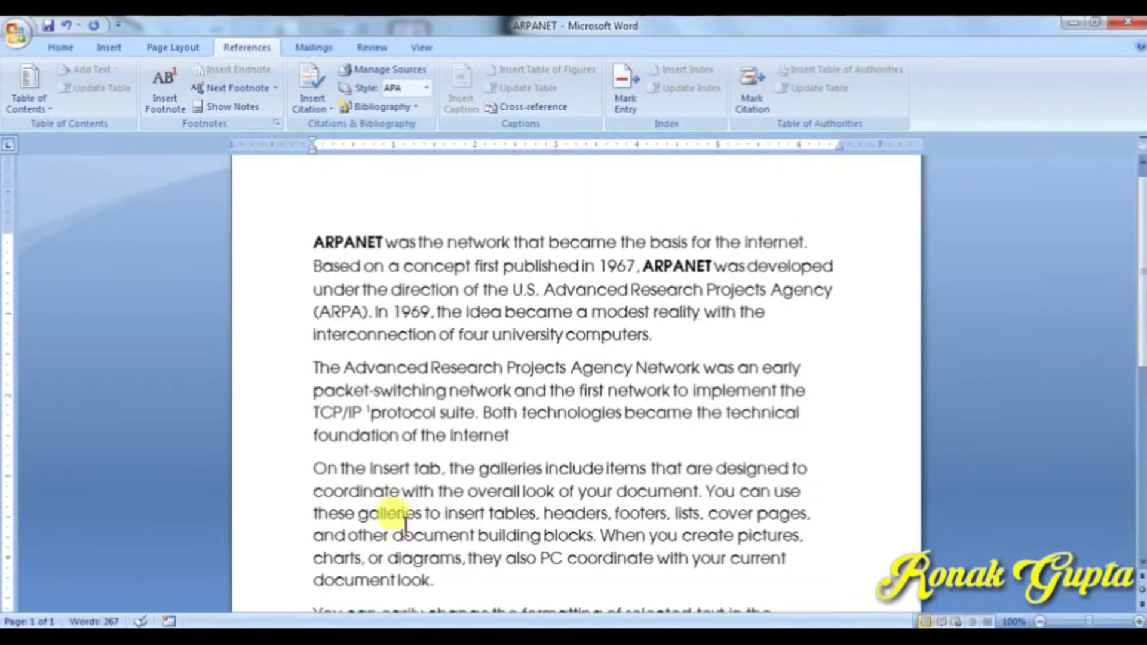
scroll(366, 440, "down", 5)
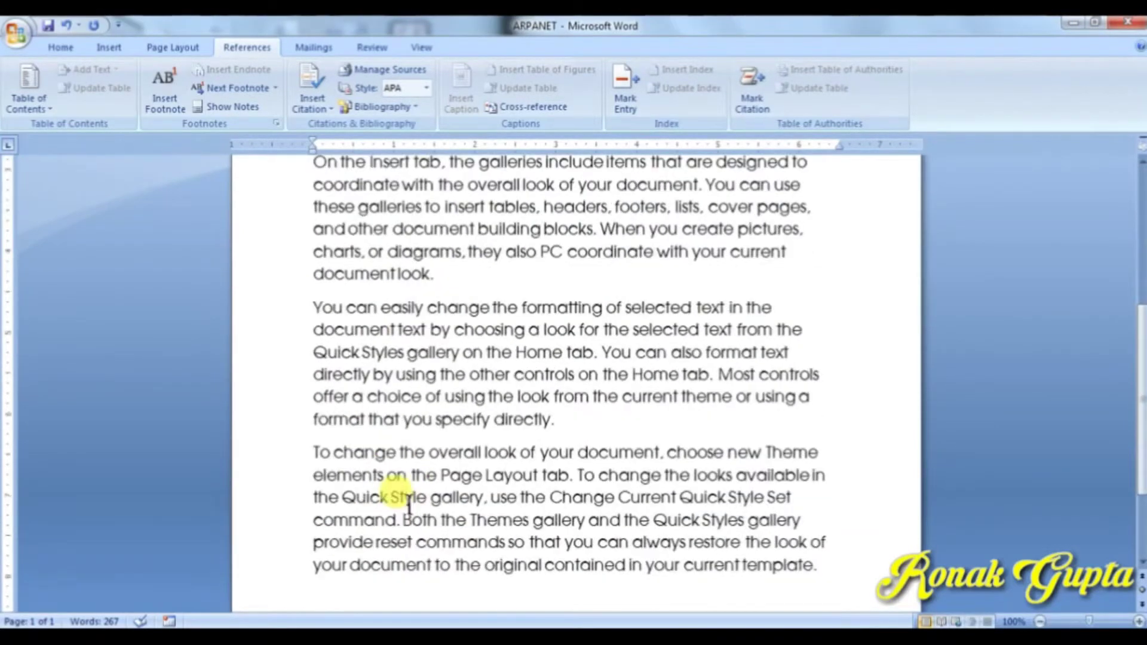
scroll(408, 506, "up", 5)
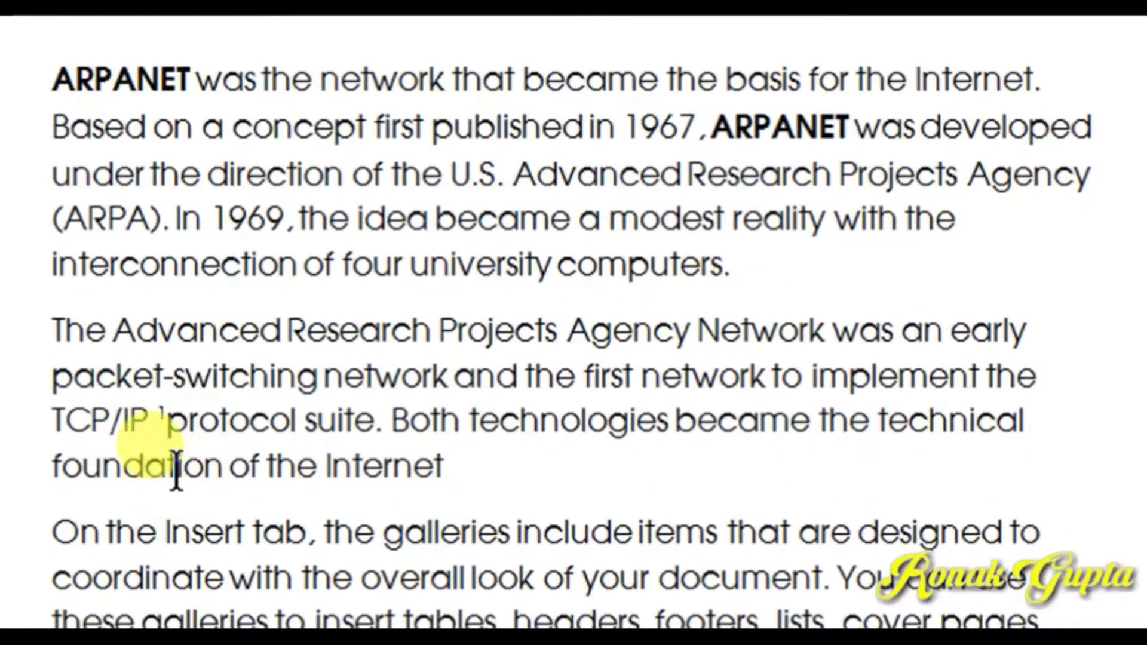
mouse_move(162, 425)
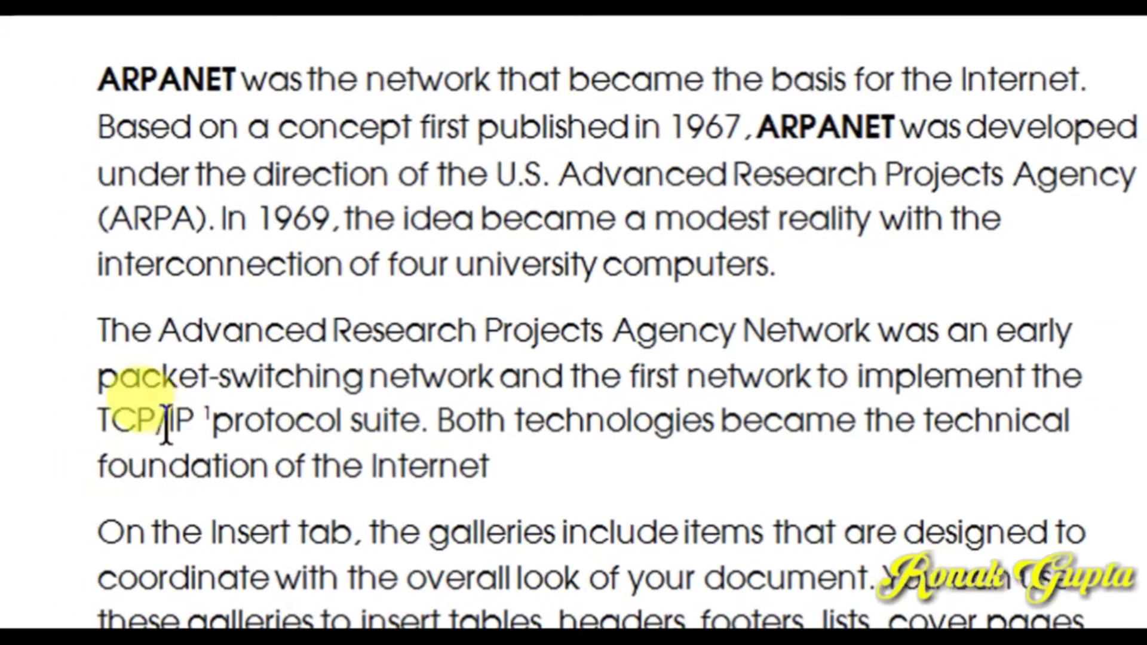
mouse_move(221, 412)
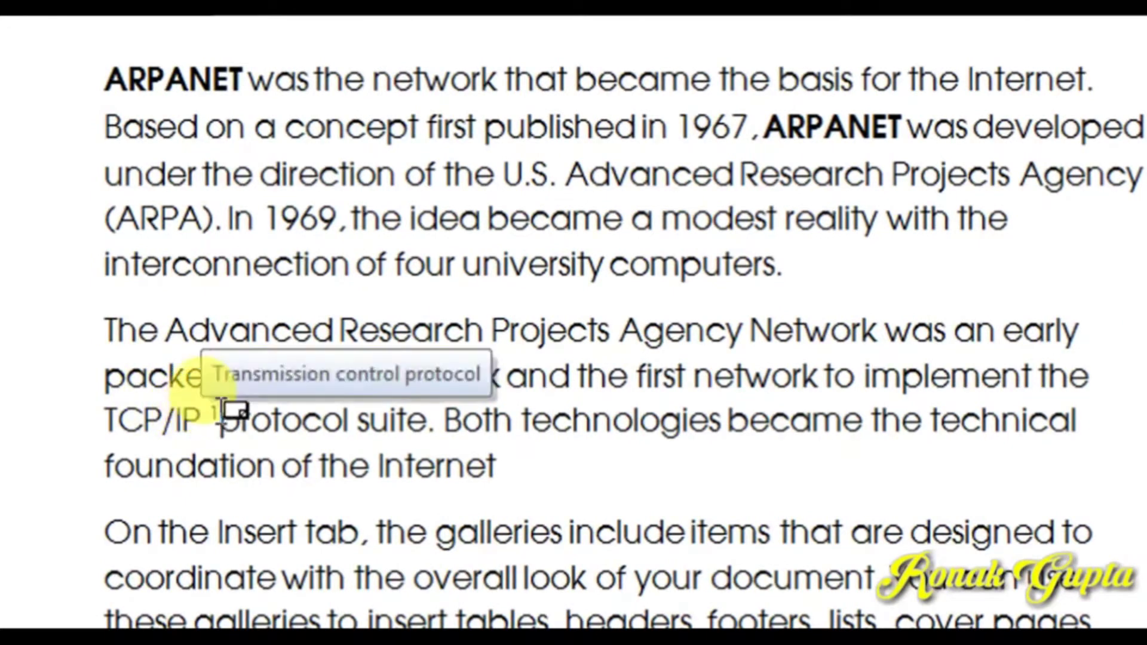
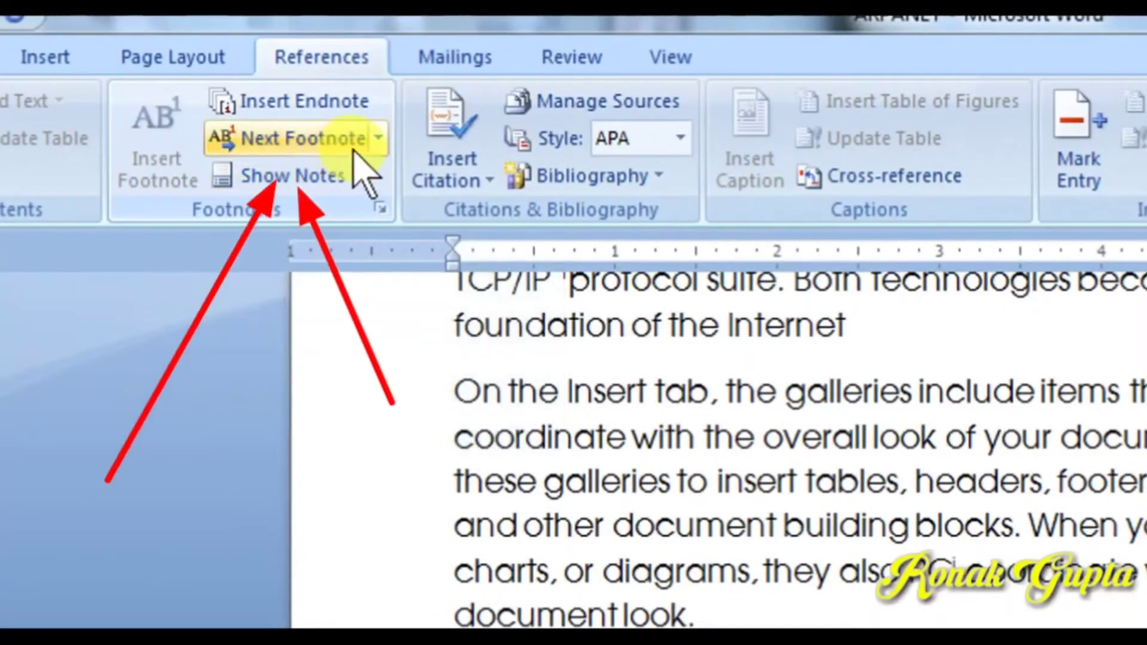
View the options for moving between footnotes and endnotes, and look through the document's existing reference marks
left_click(380, 143)
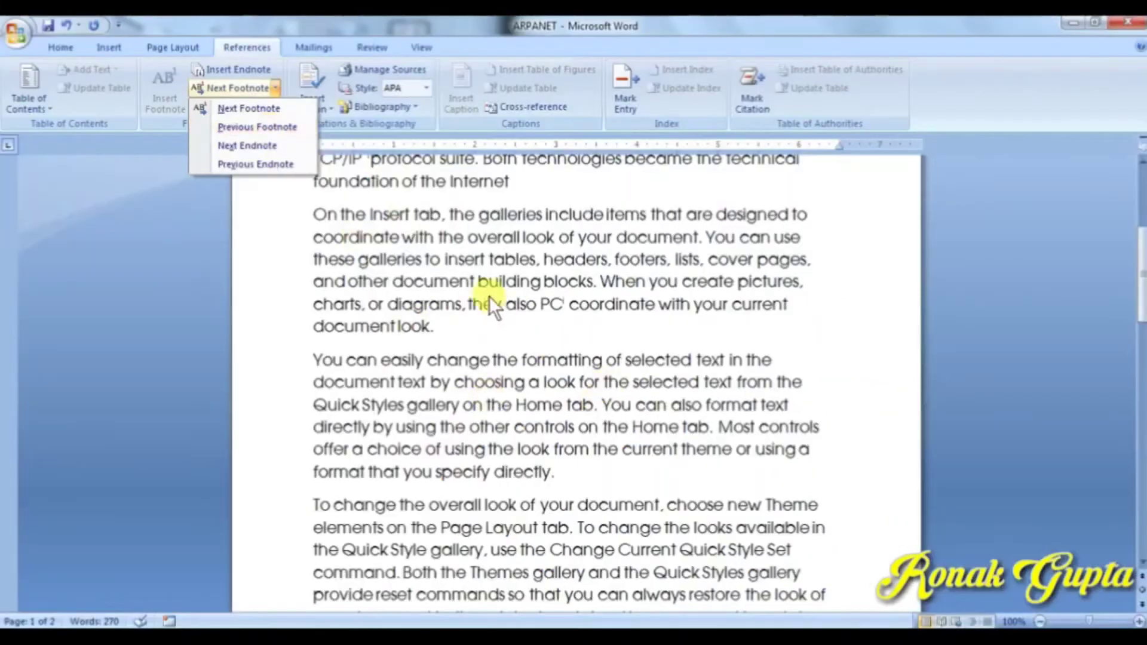
left_click(489, 296)
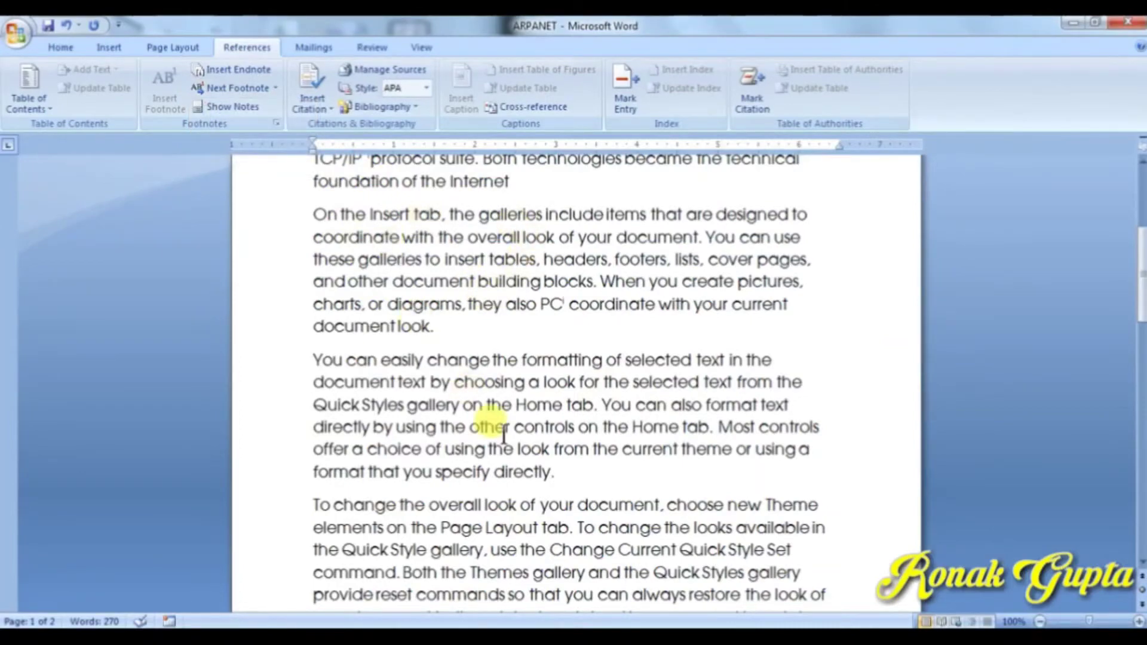
scroll(504, 436, "down", 3)
scroll(504, 435, "down", 2)
scroll(503, 433, "up", 8)
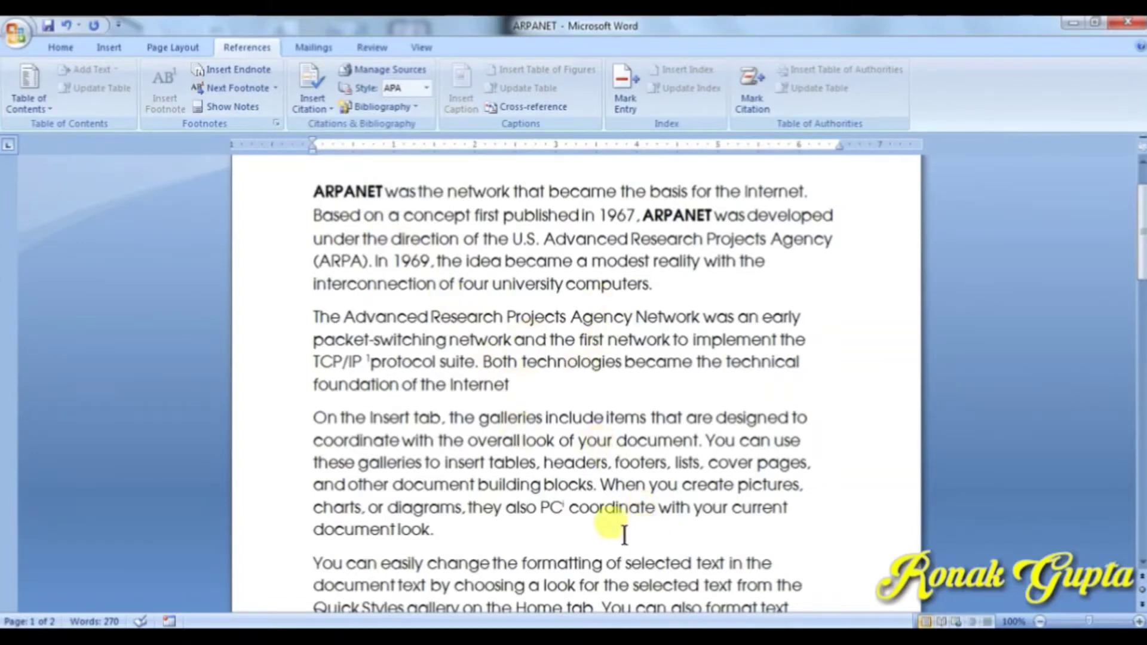
scroll(622, 530, "down", 3)
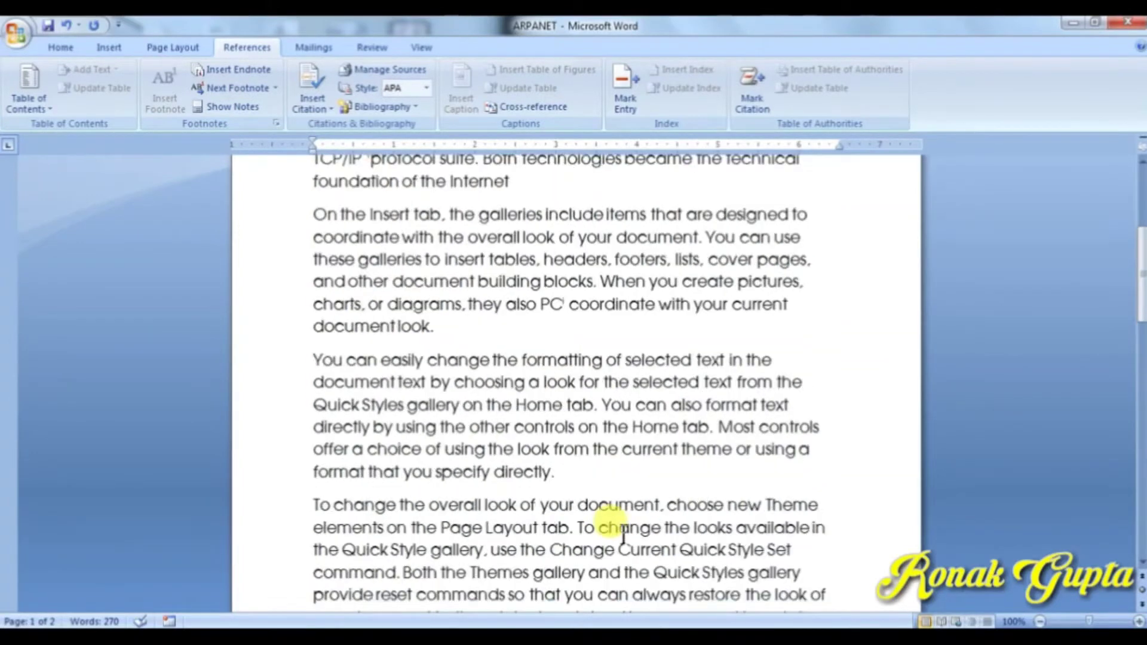
scroll(618, 529, "up", 4)
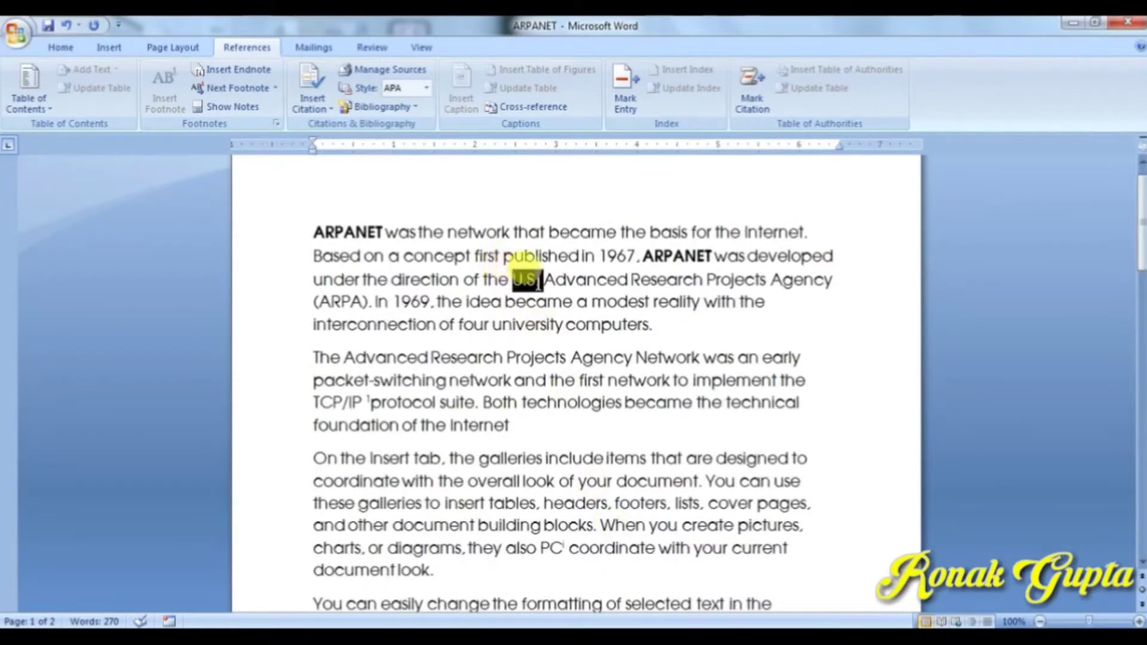
Insert a footnote for "U.S." in the first paragraph and enter "United States" as its text
left_click_drag(538, 283, 542, 281)
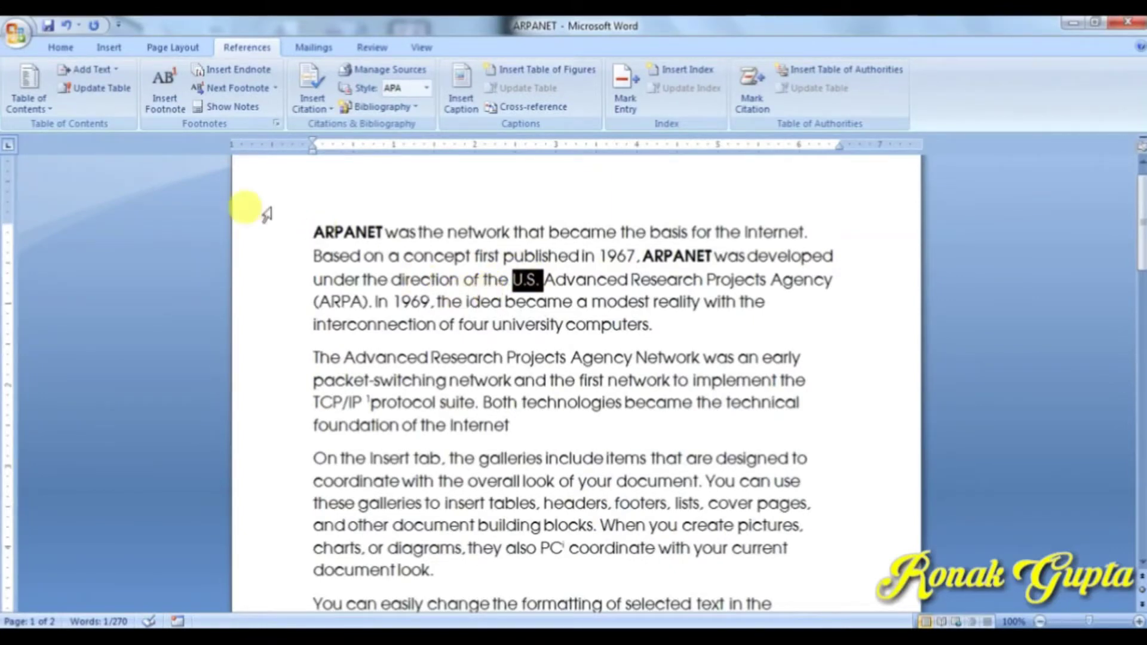
left_click(171, 110)
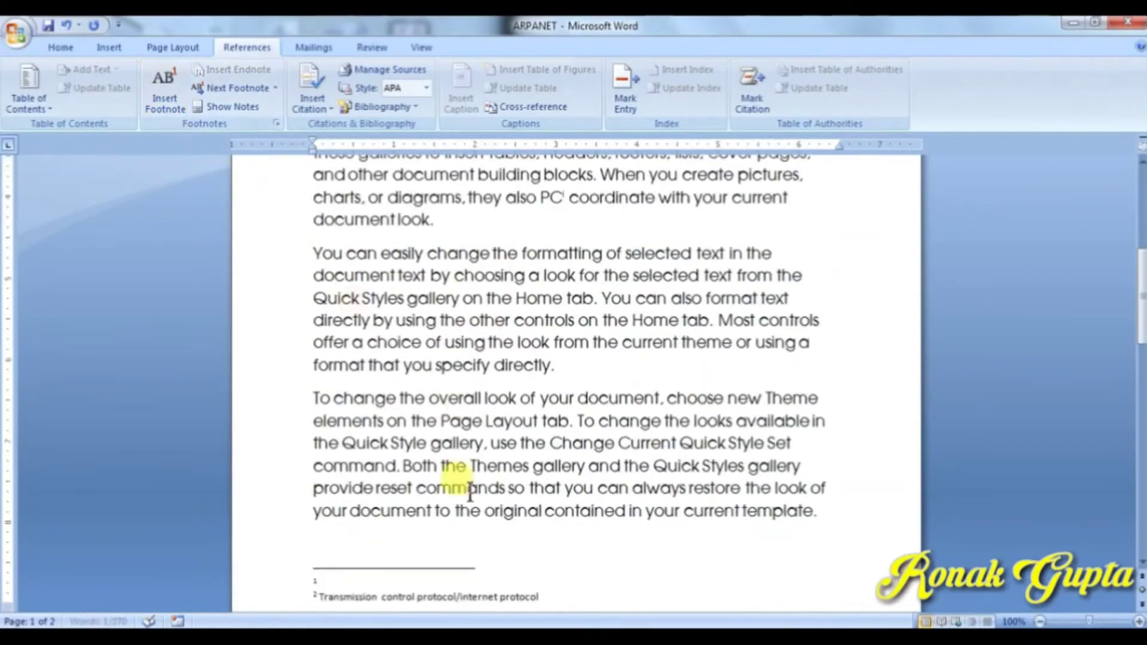
scroll(454, 465, "down", 2)
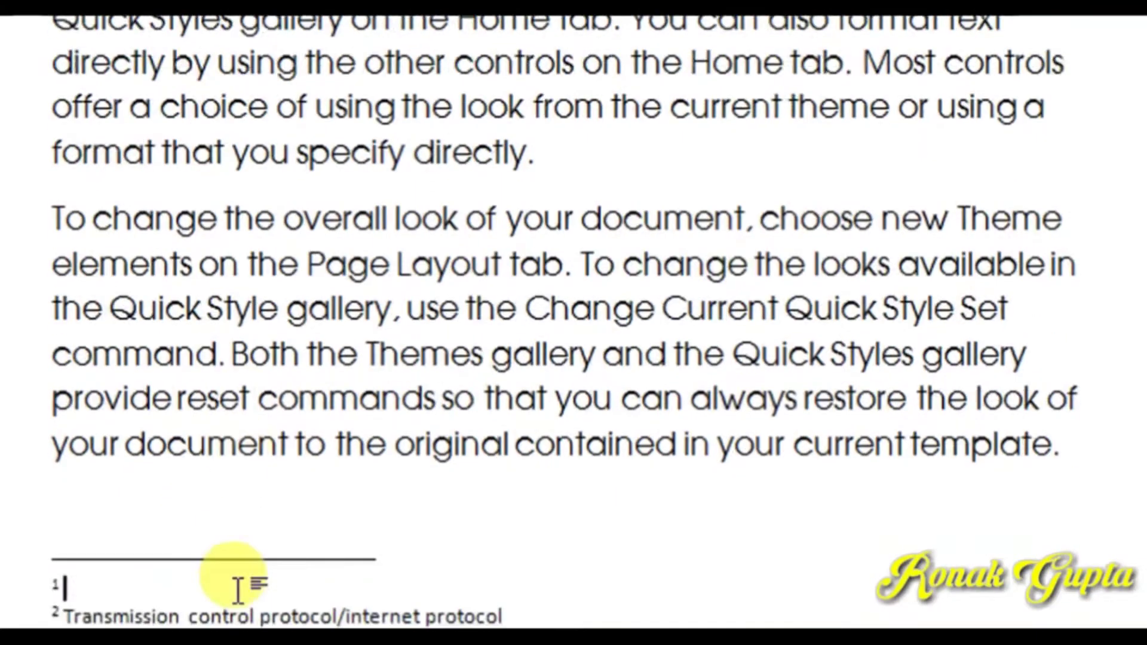
type("UNit")
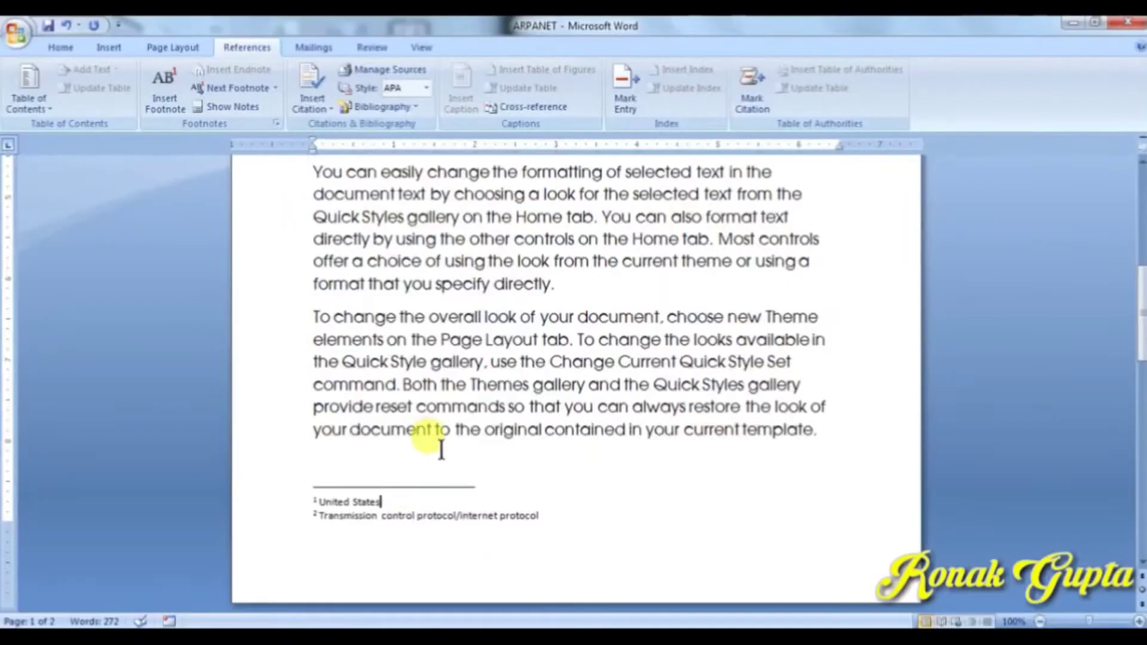
Move back and forth between the document's footnotes using Next Footnote and Previous Footnote
scroll(441, 448, "up", 2)
scroll(440, 448, "up", 4)
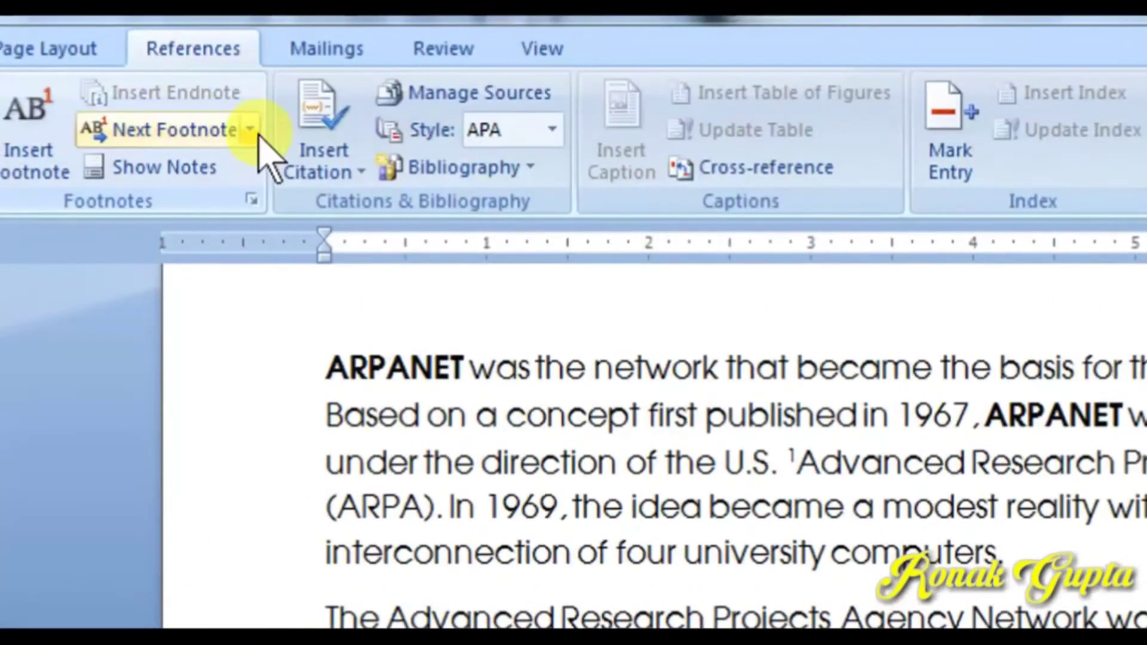
left_click(250, 130)
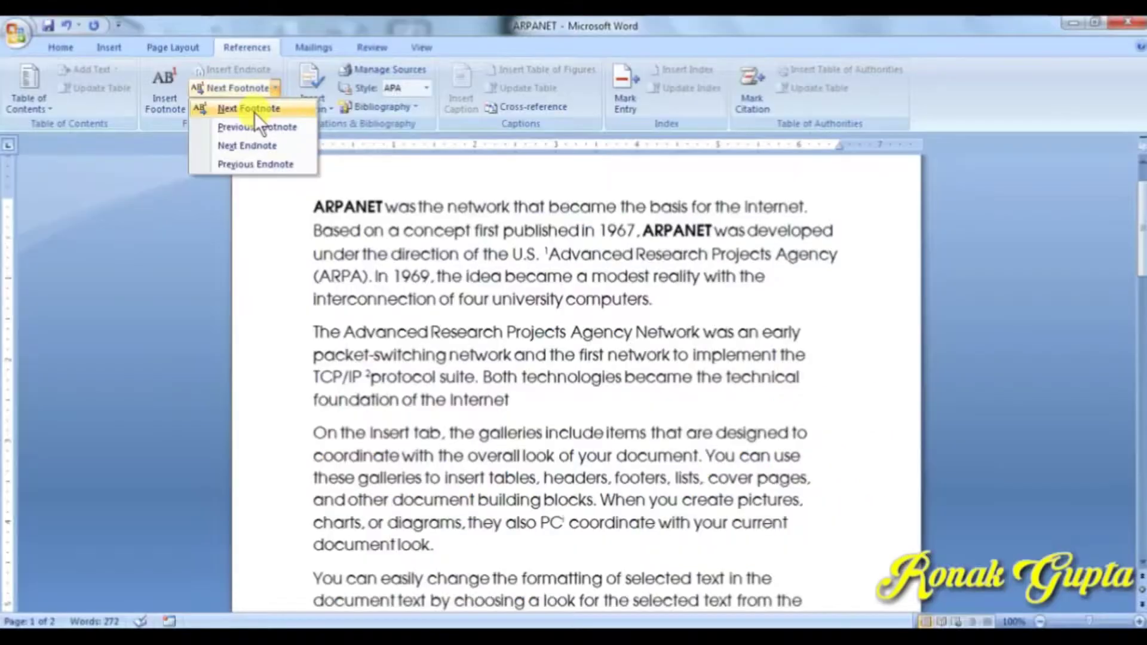
left_click(253, 112)
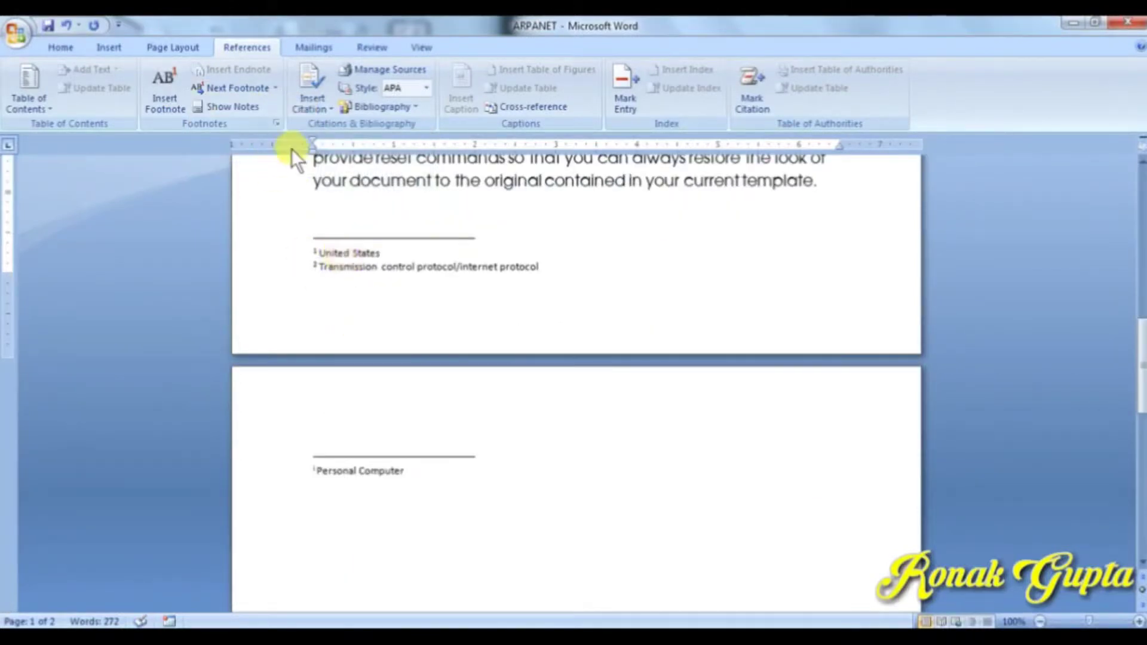
left_click(276, 88)
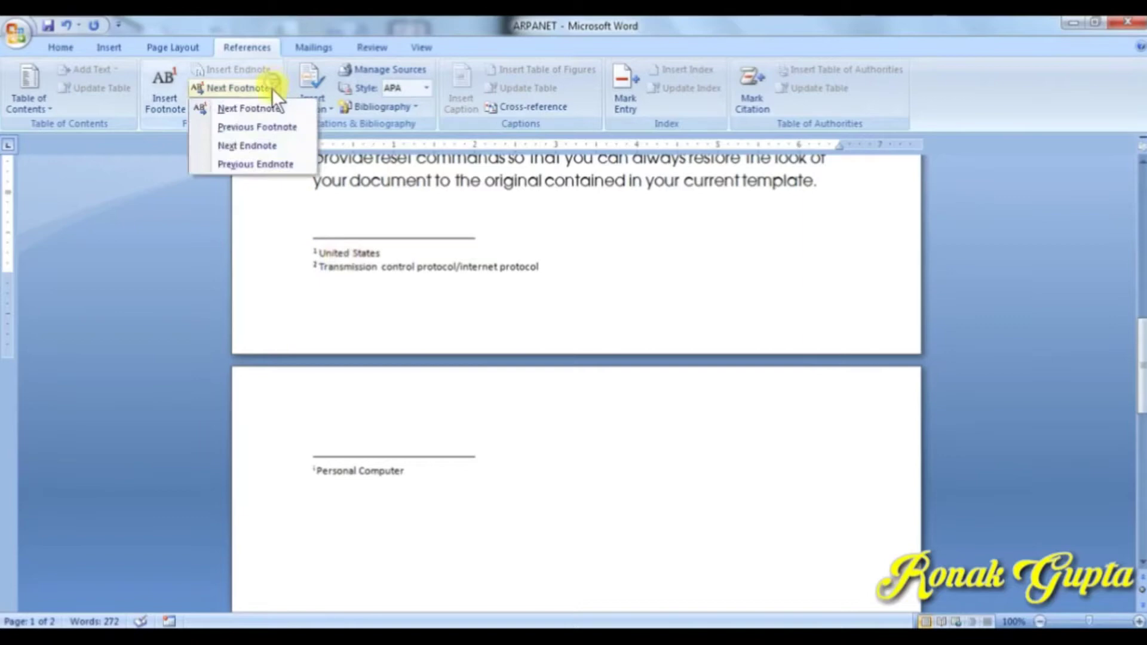
left_click(276, 129)
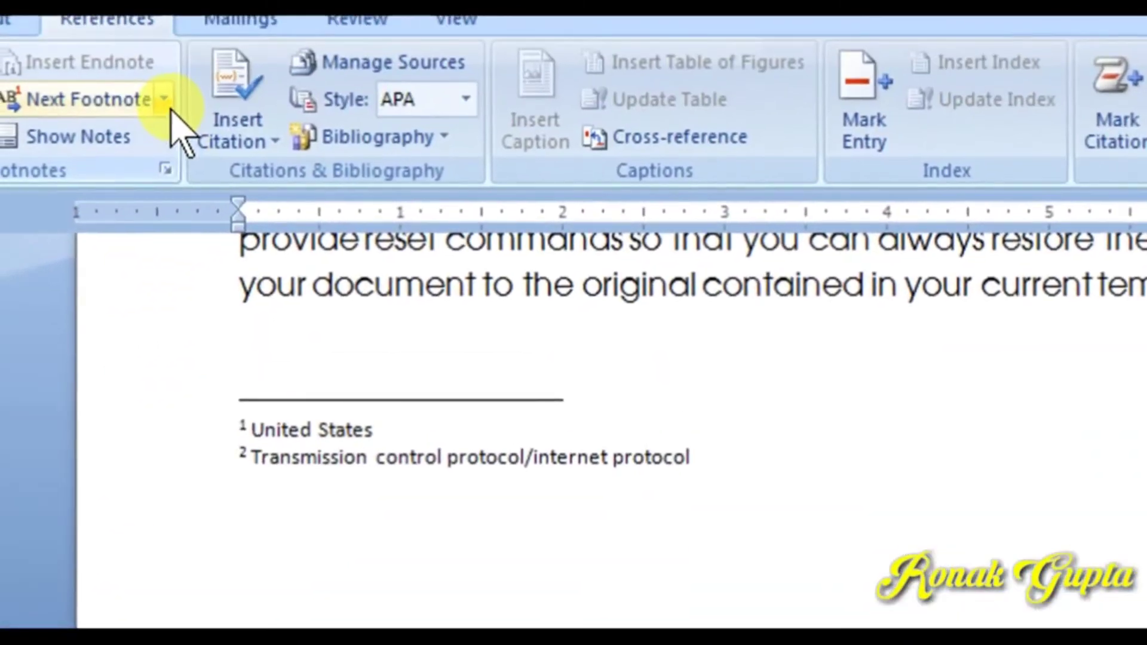
left_click(167, 100)
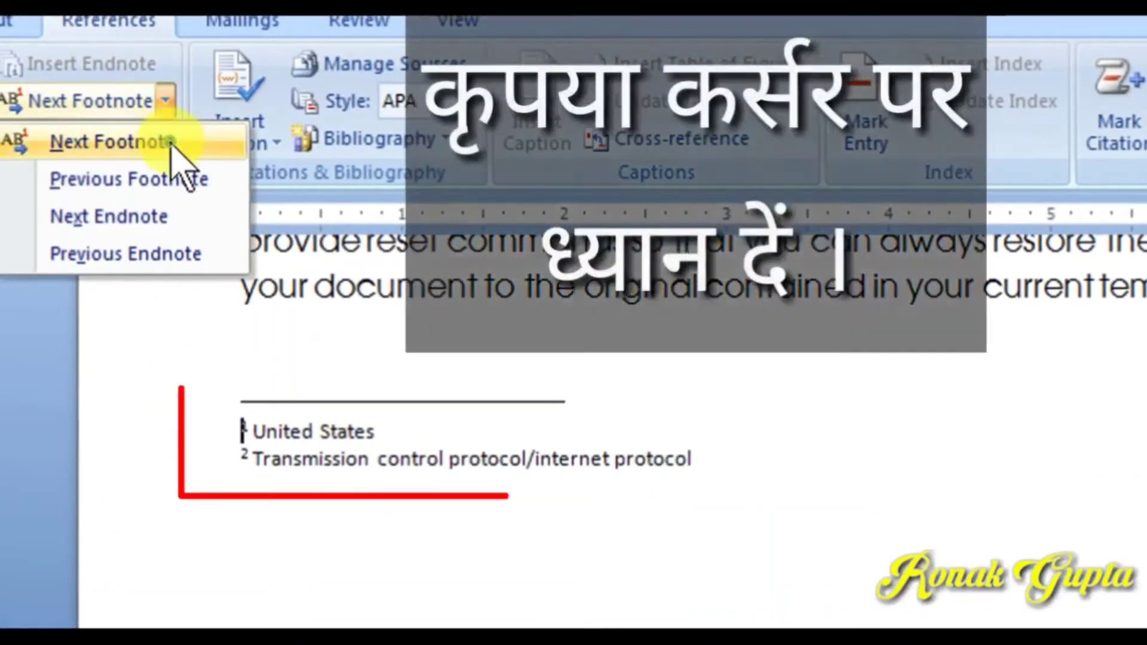
left_click(173, 149)
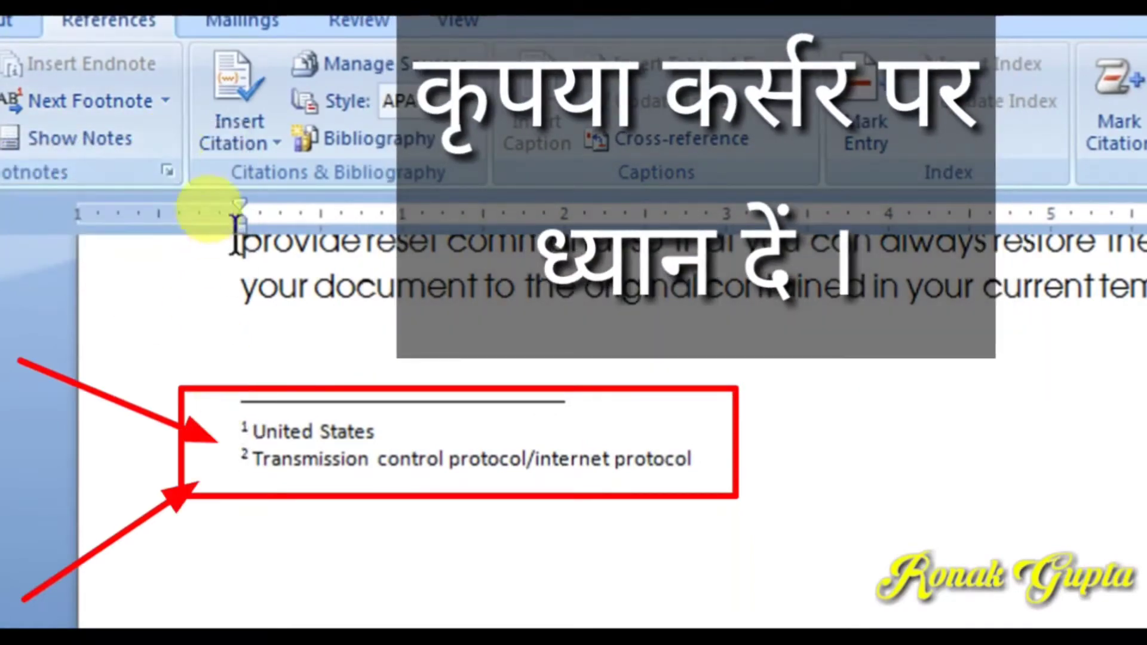
left_click(167, 101)
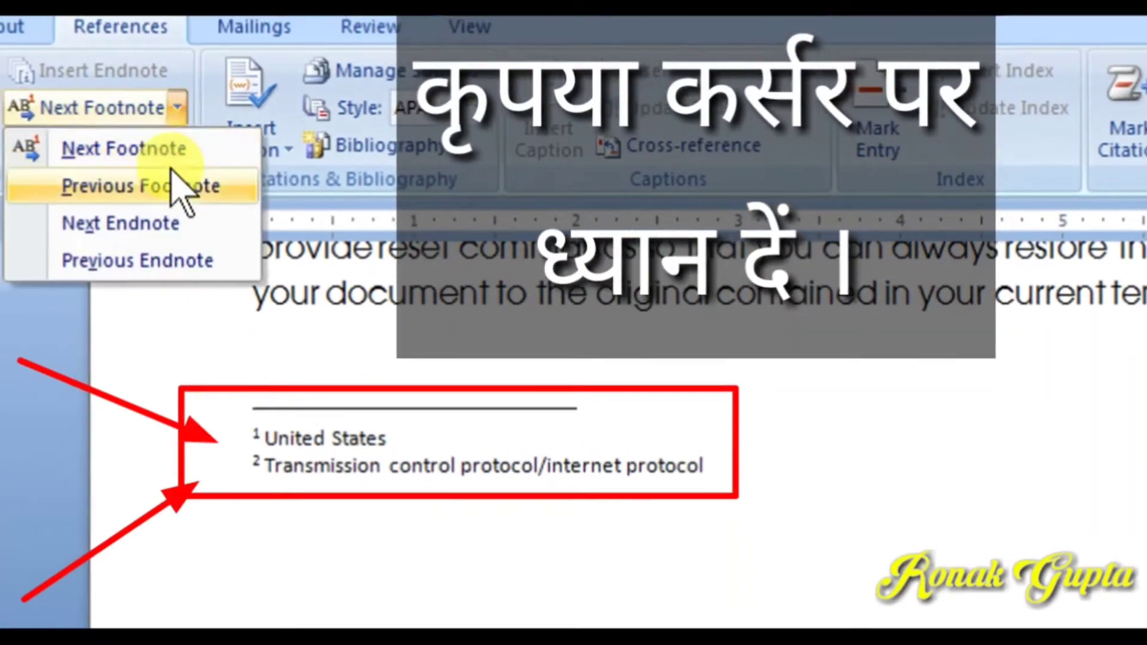
left_click(170, 186)
Go to the next endnote, and try moving to the previous endnote from the mark after "PC"
left_click(176, 117)
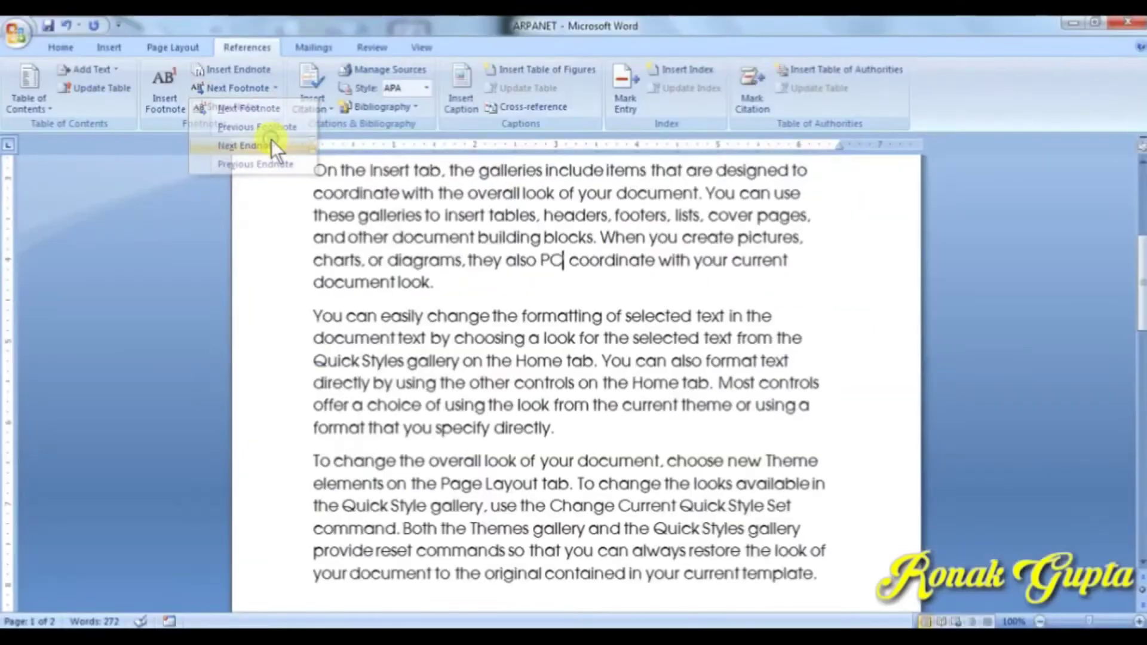
left_click(180, 229)
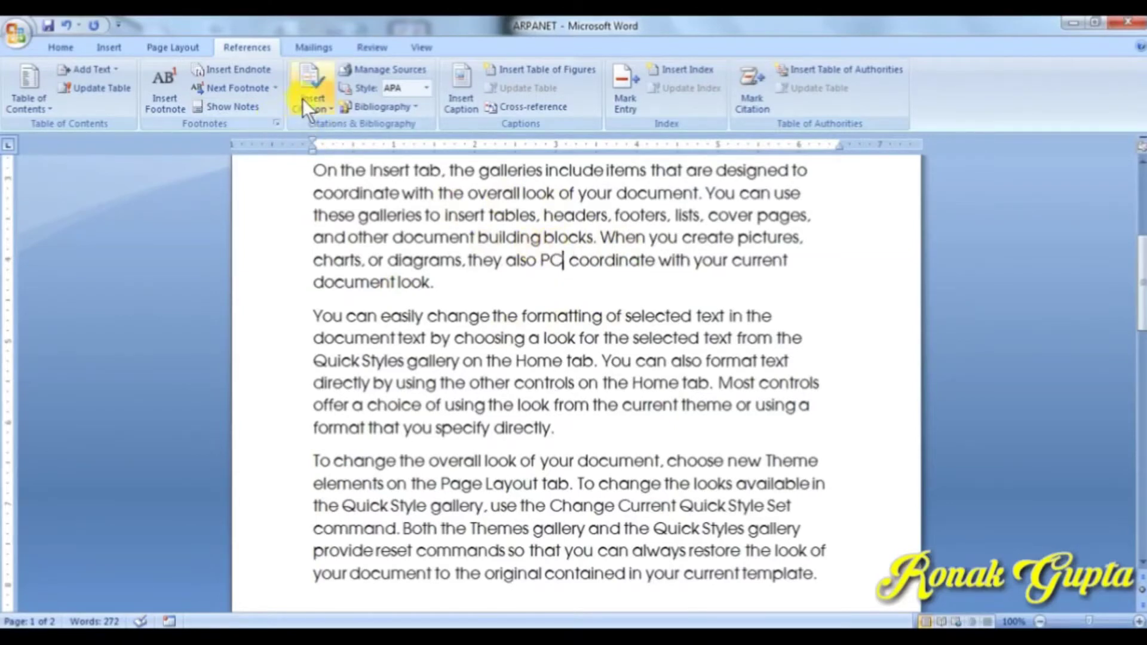
left_click(274, 87)
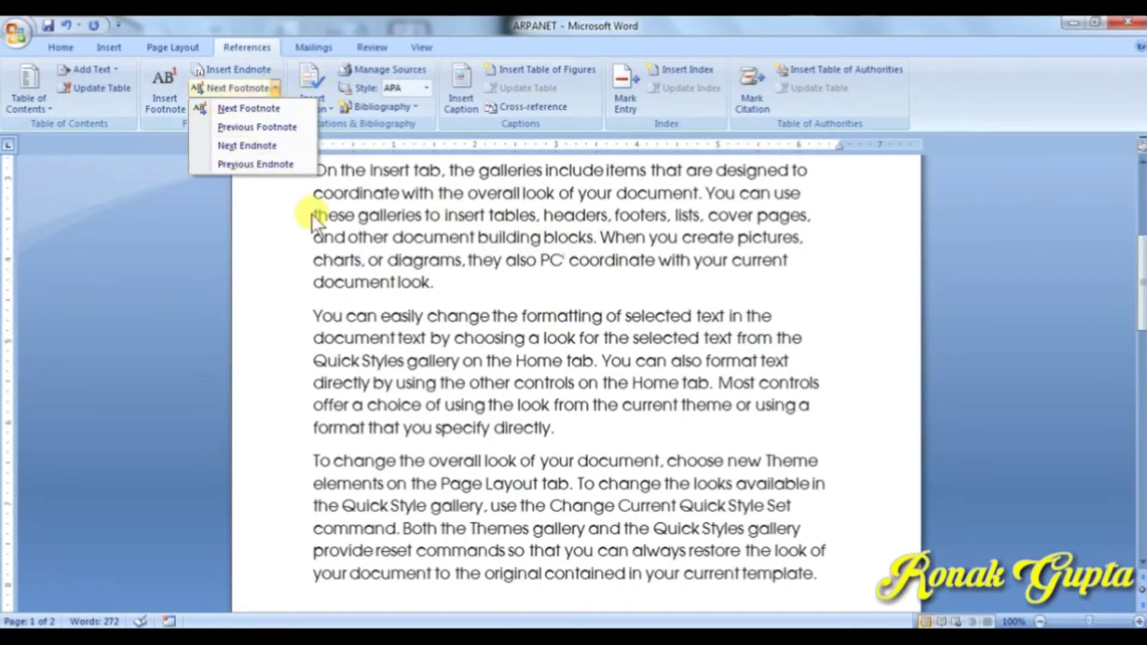
left_click(274, 159)
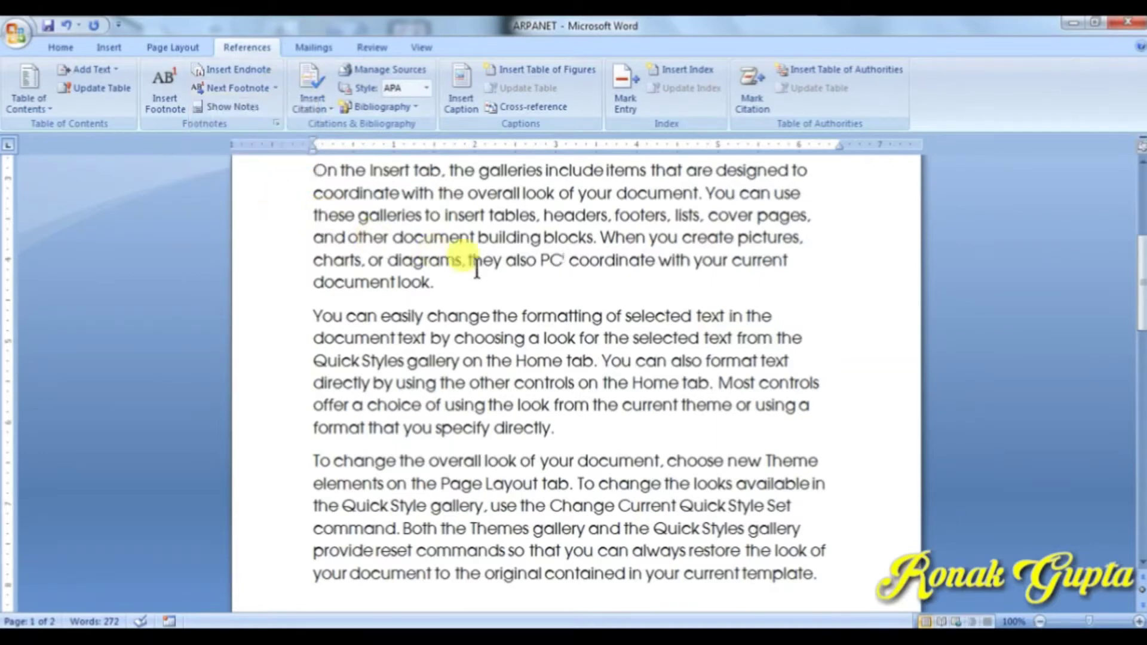
left_click(273, 88)
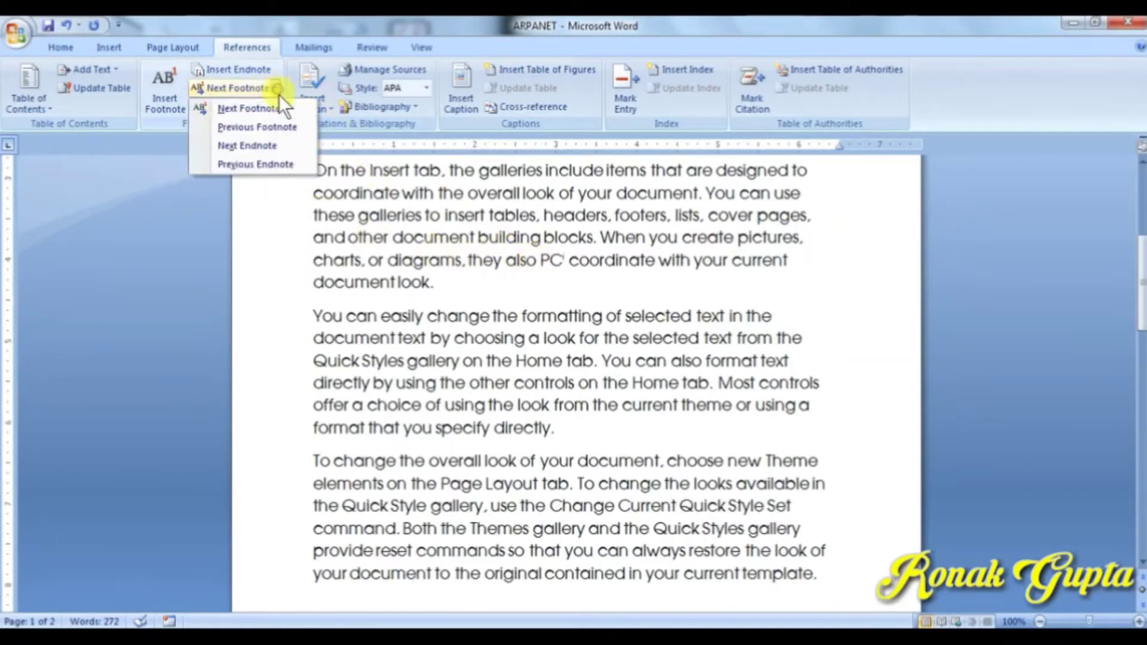
left_click(285, 165)
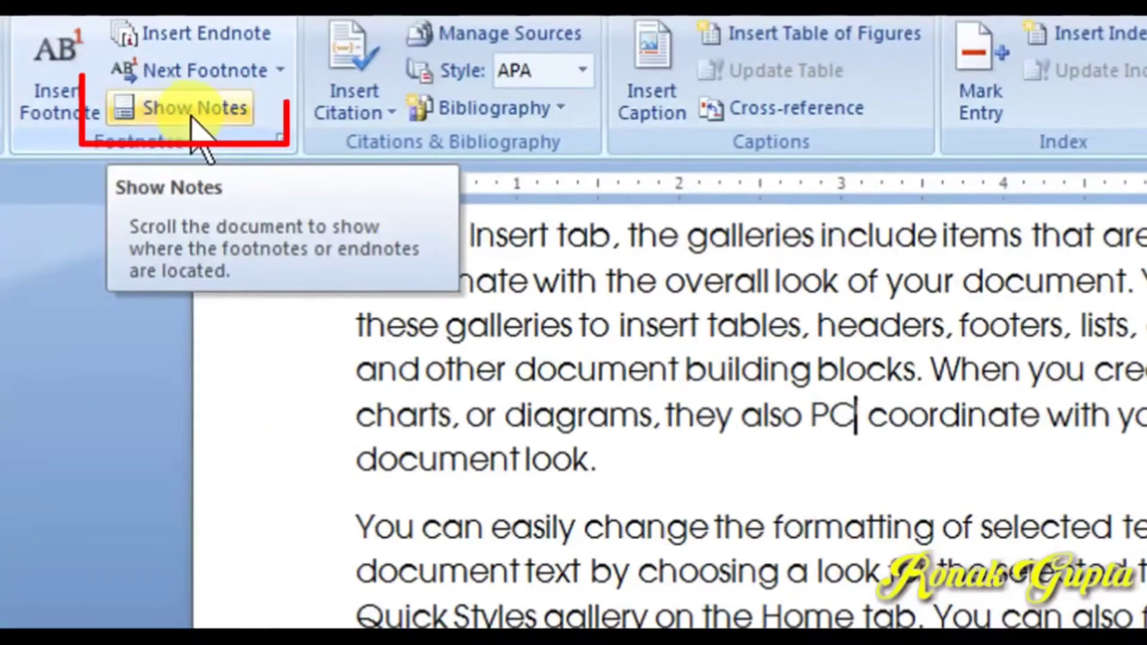
Show the document's notes, choosing to view the footnote area
left_click(192, 115)
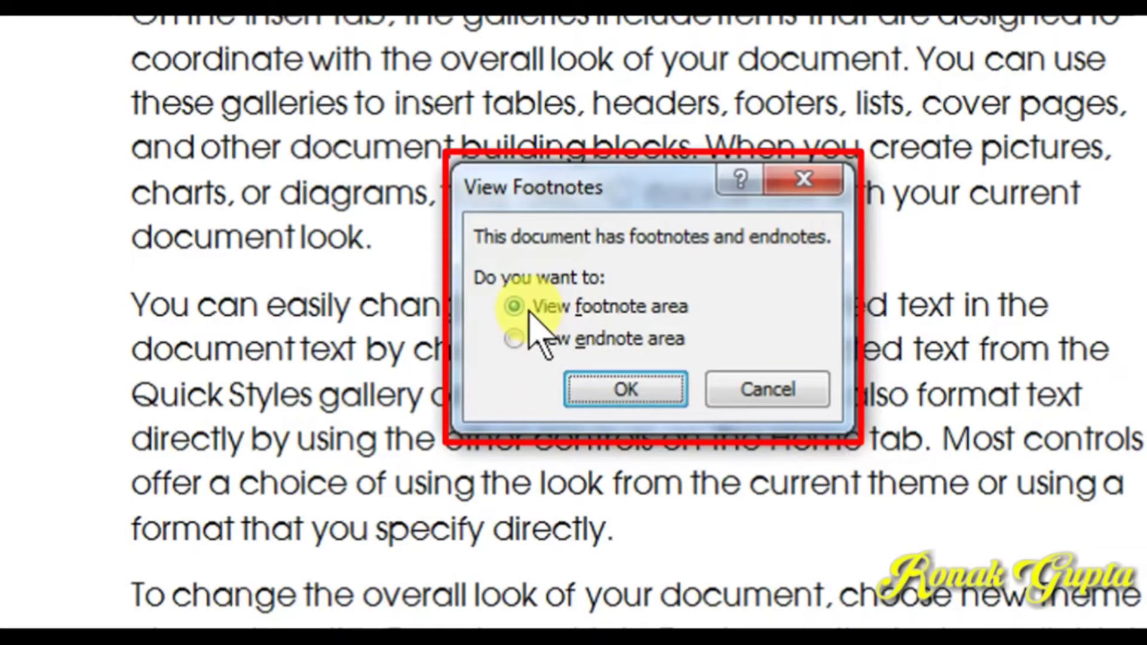
left_click(613, 390)
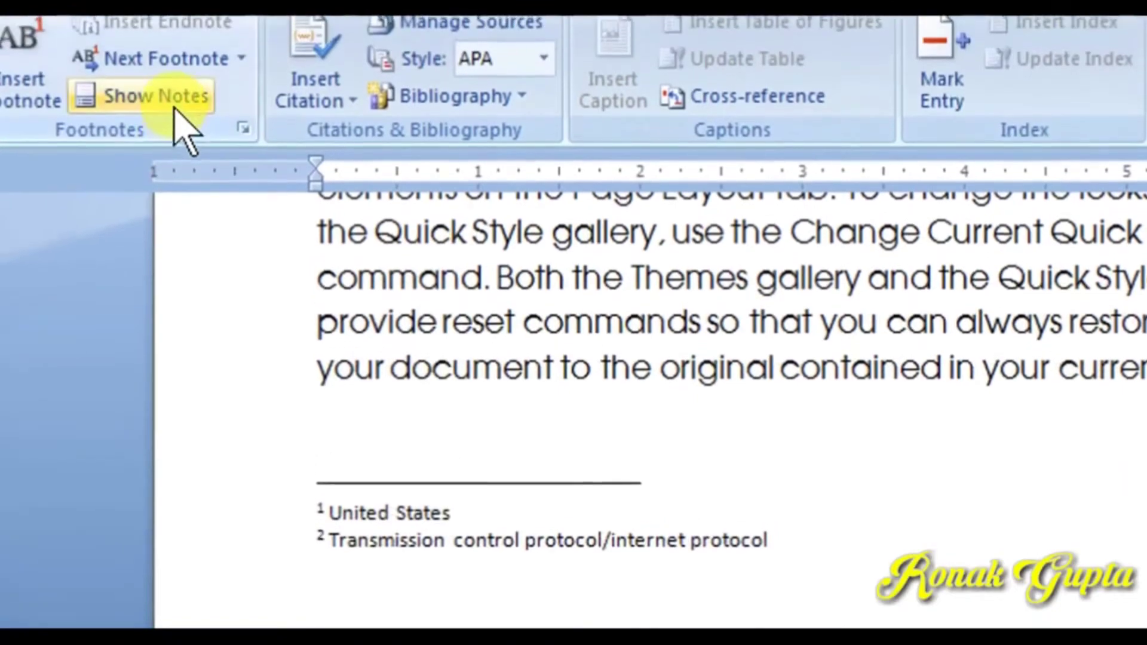
left_click(41, 52)
Show the document's notes with the endnote area chosen, and return to the beginning of the ARPANET text
left_click(174, 109)
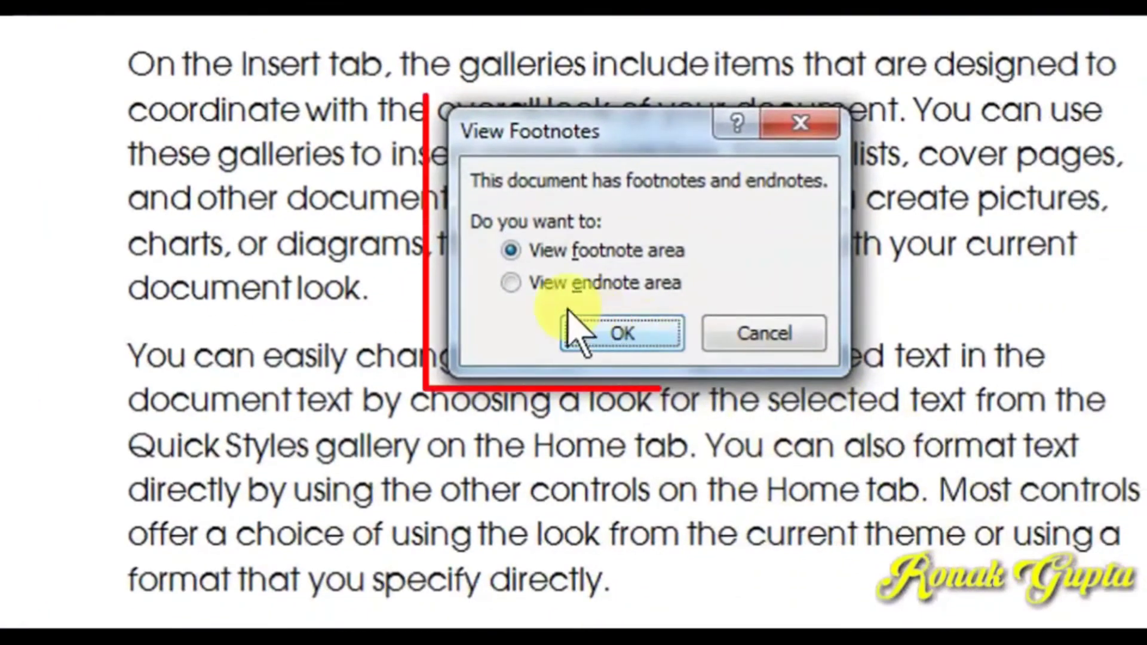
left_click(510, 285)
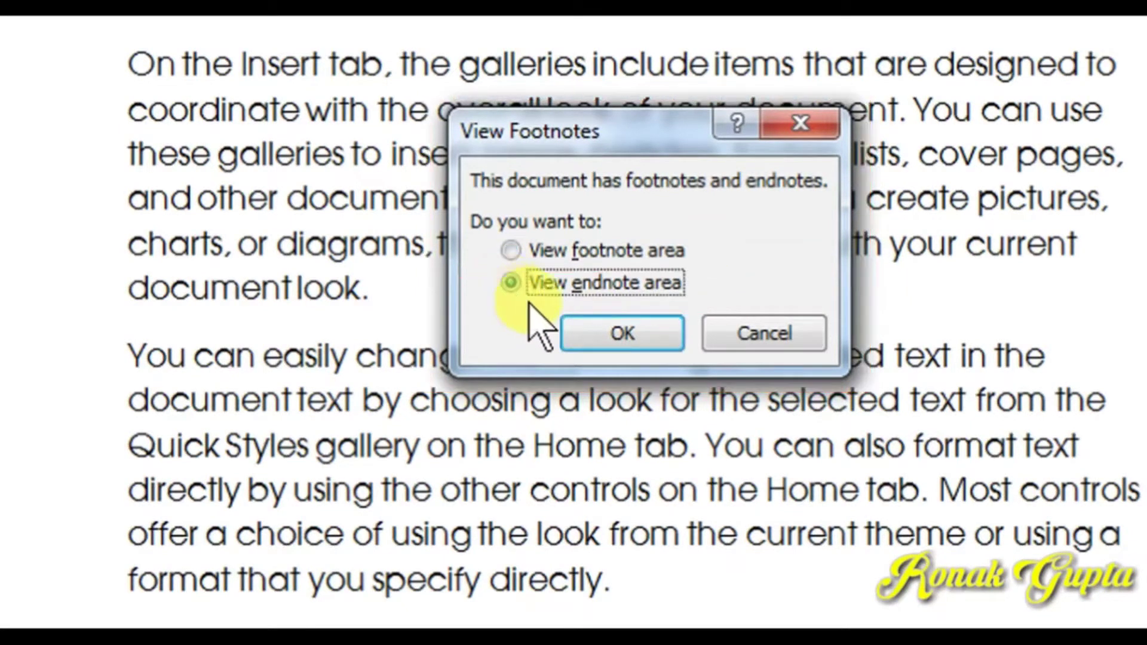
left_click(600, 330)
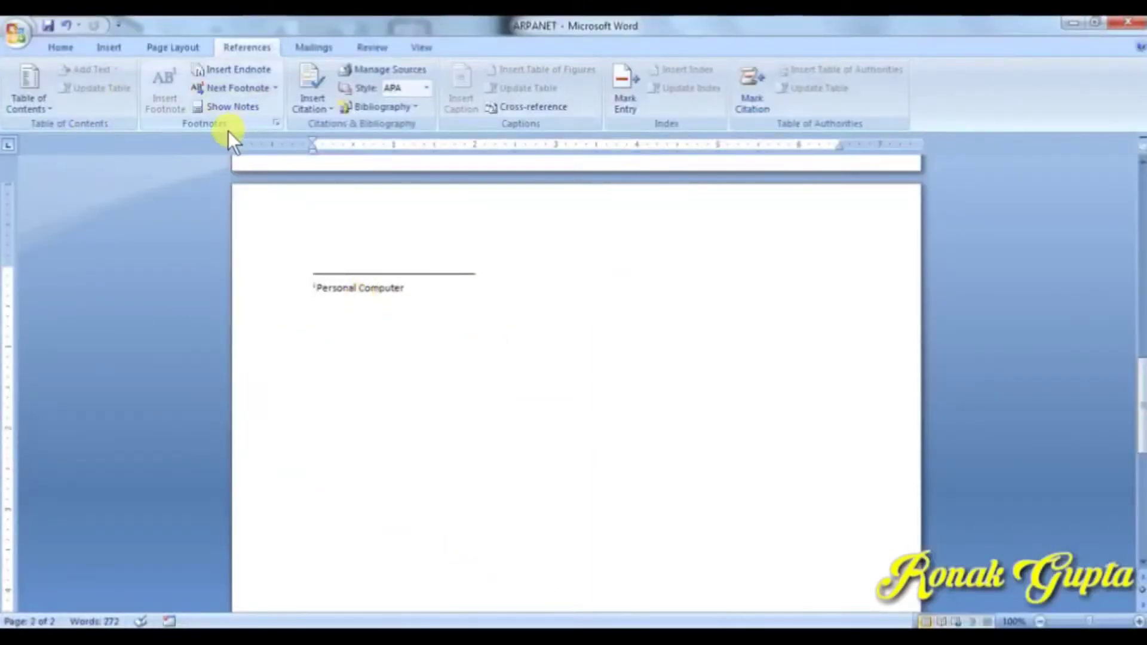
scroll(447, 416, "up", 3)
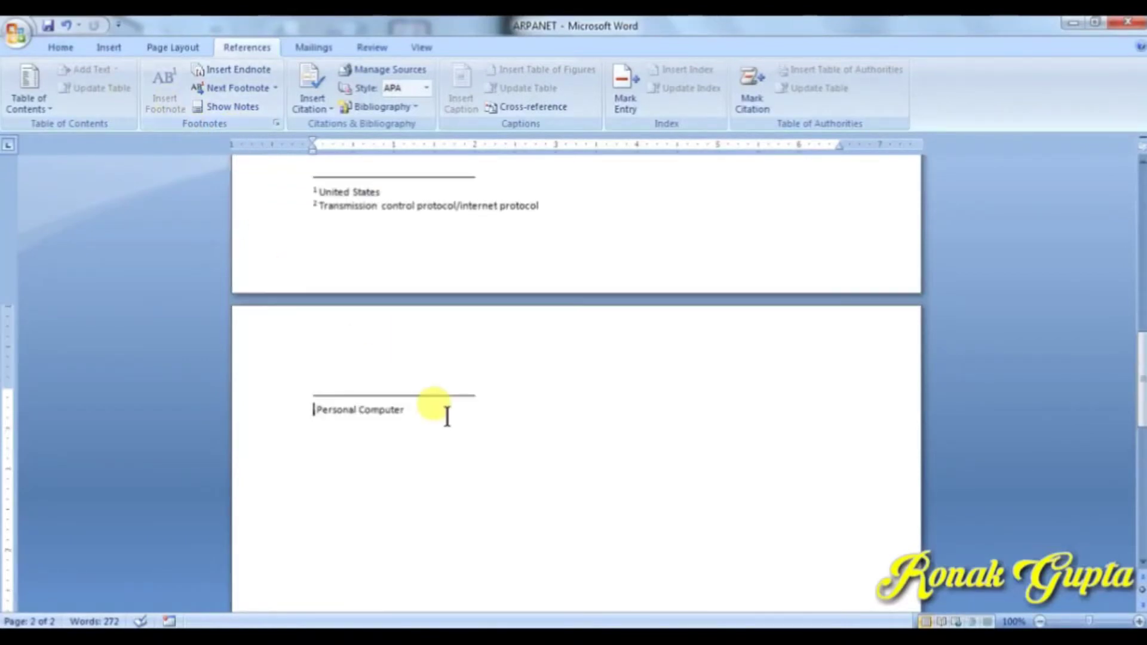
scroll(447, 416, "up", 10)
scroll(447, 414, "up", 5)
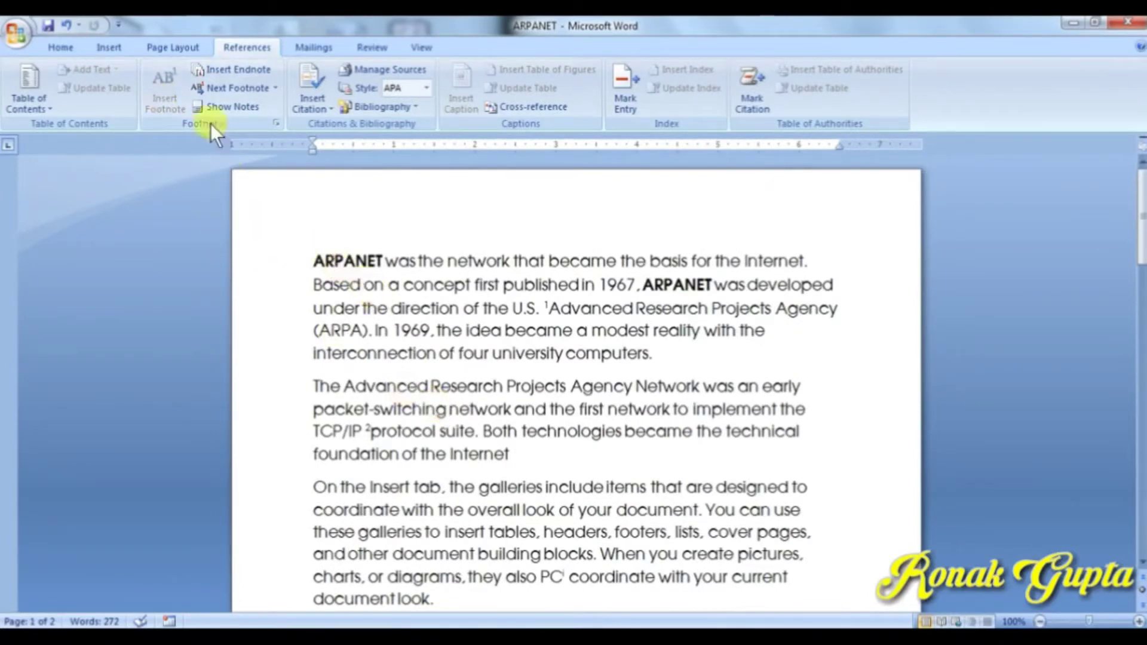
left_click(315, 261)
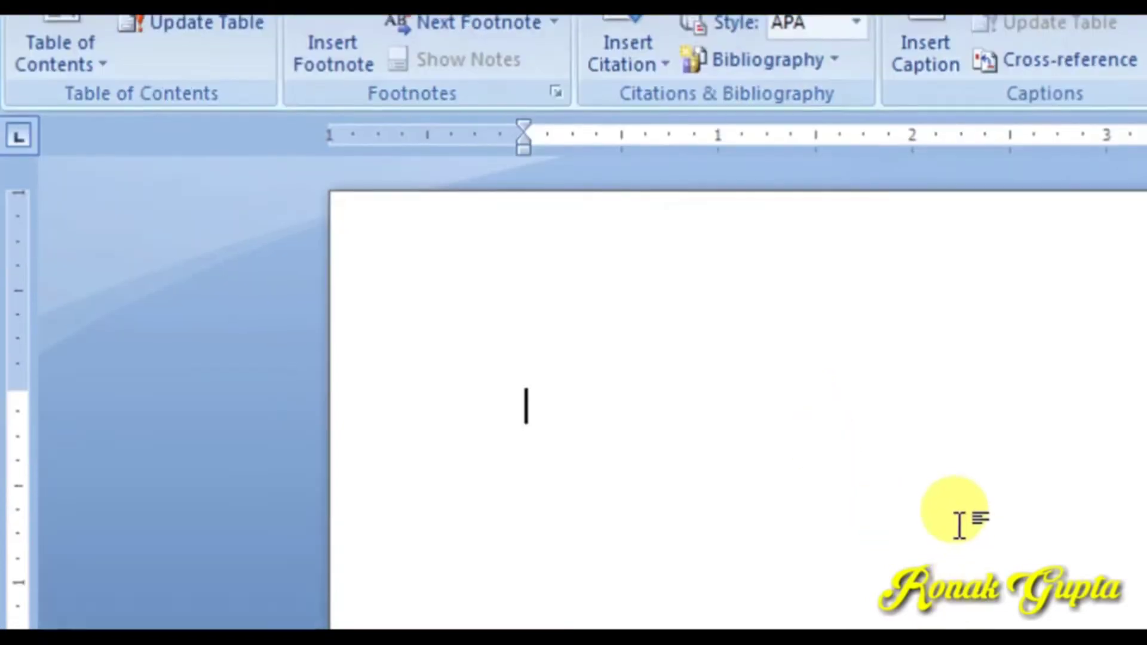
Generate sample text in the blank document with =rand() and delete everything except the first paragraph
type("=rand")
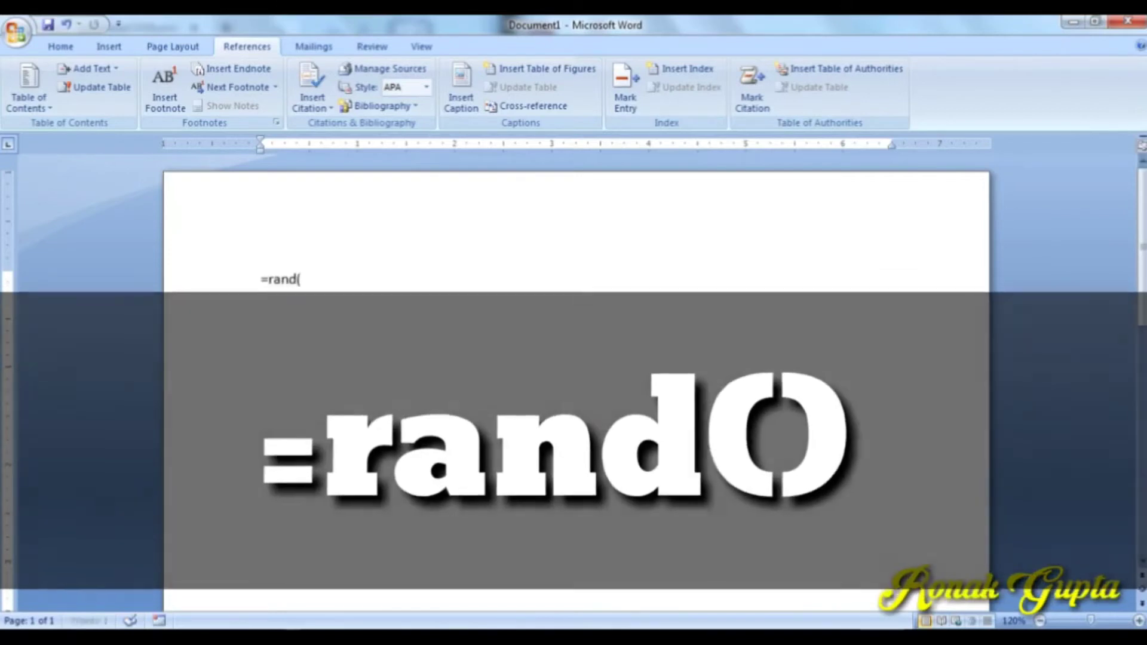
type("()")
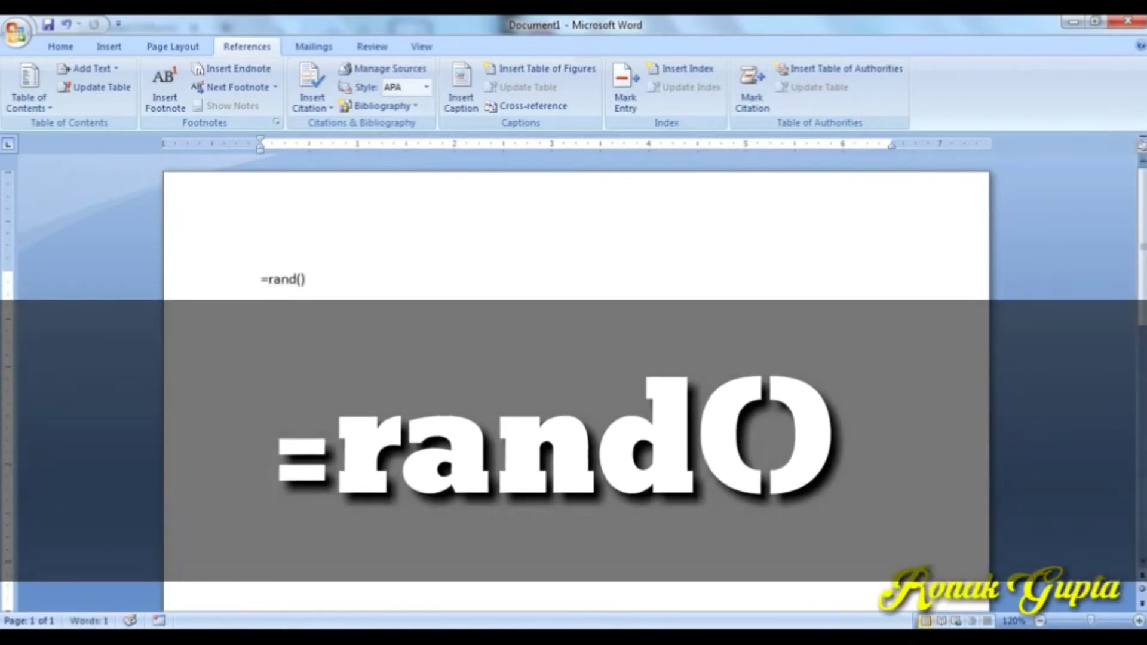
key("Return")
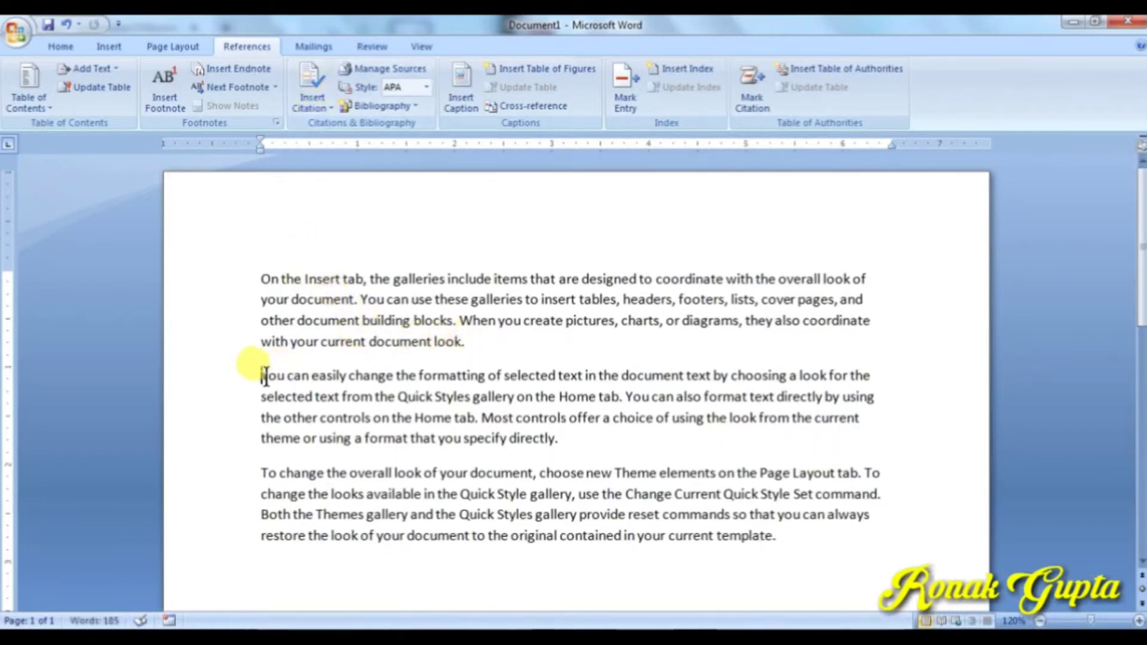
left_click_drag(250, 368, 822, 536)
key("Delete")
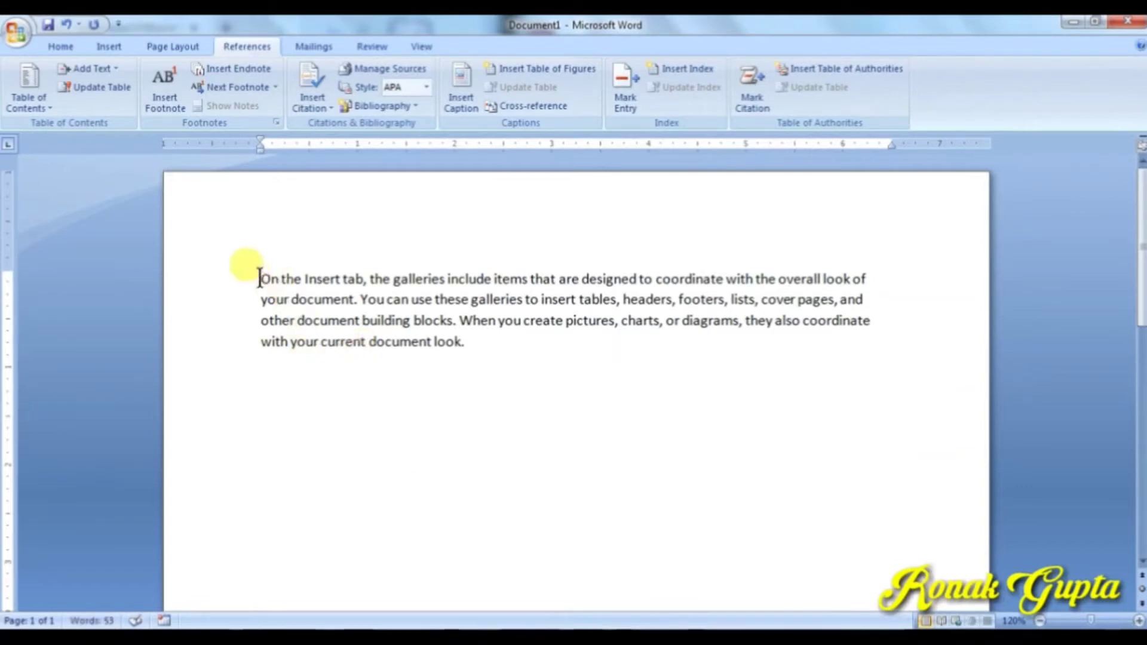
Start a new line below the sample paragraph and begin adding a new source for a citation there
left_click_drag(255, 276, 488, 347)
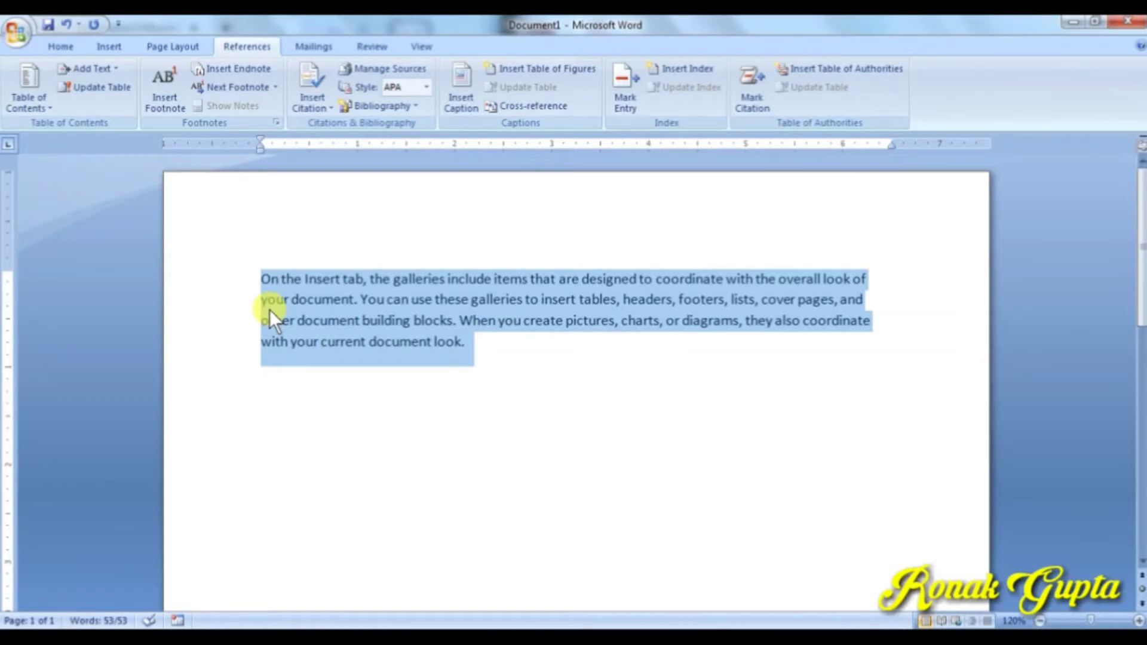
left_click(475, 345)
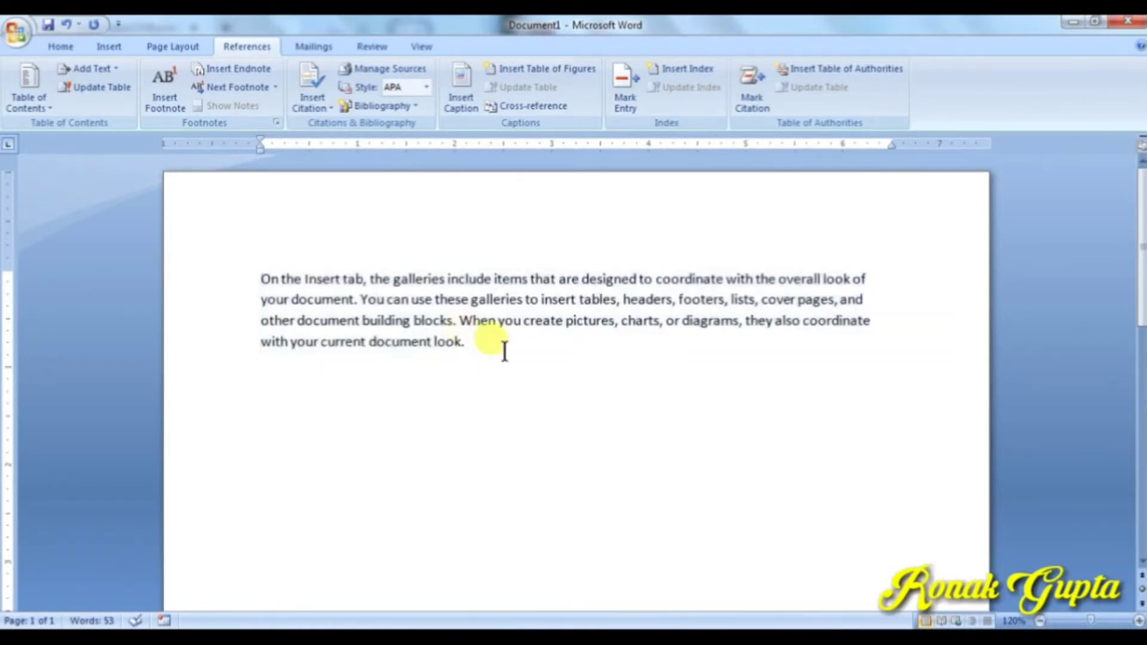
key("Return")
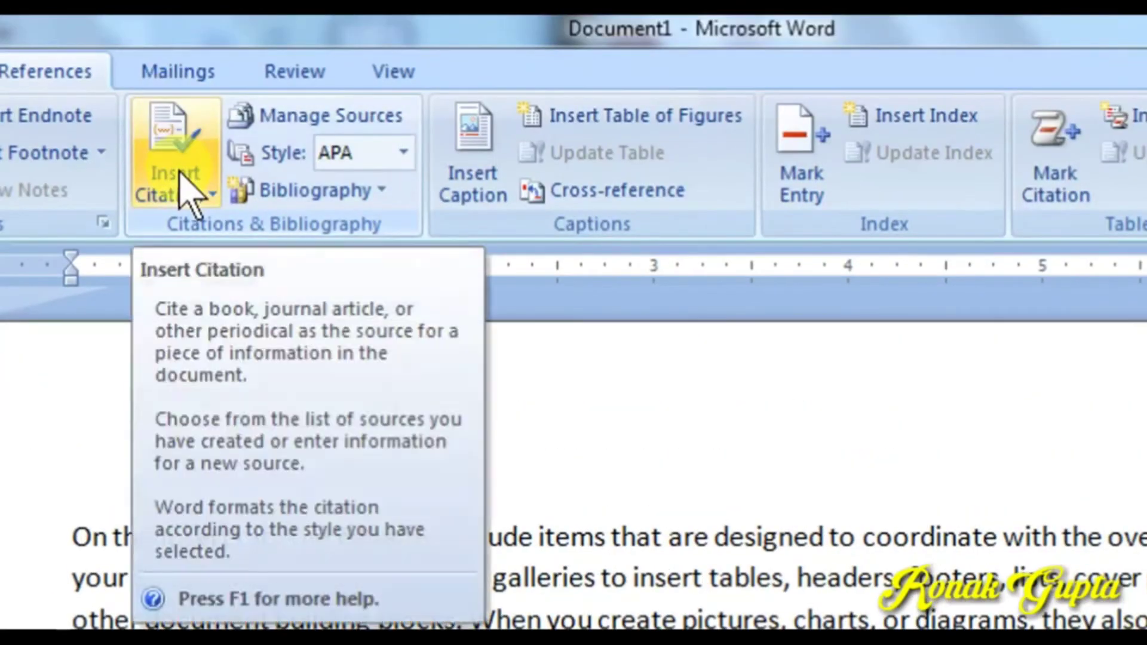
left_click(179, 191)
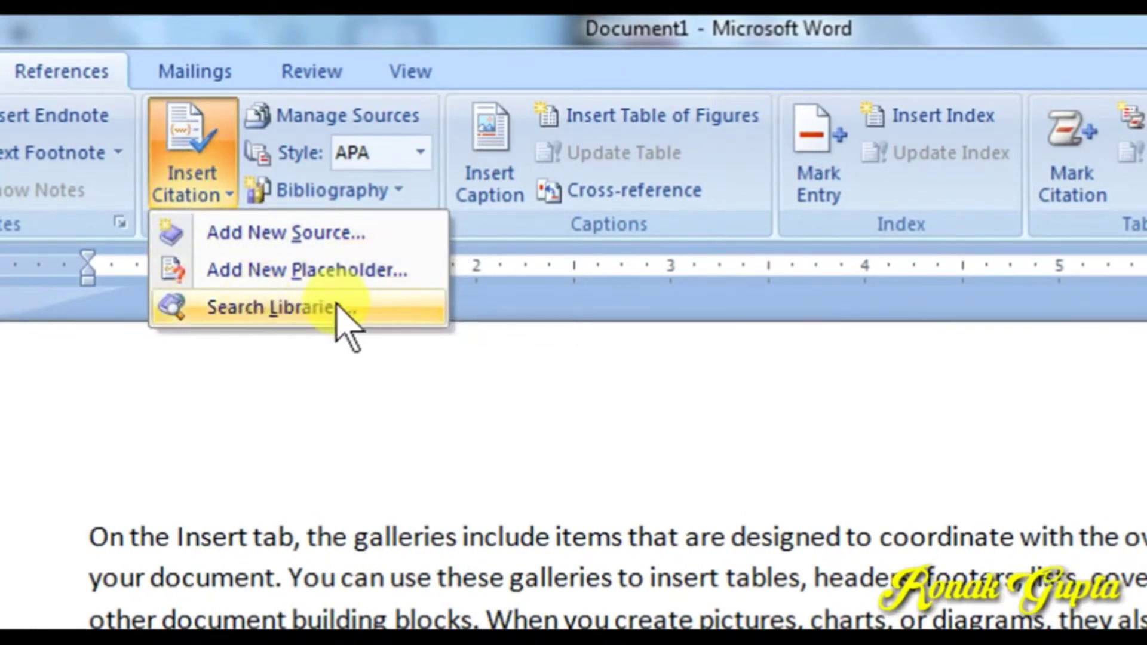
left_click(251, 233)
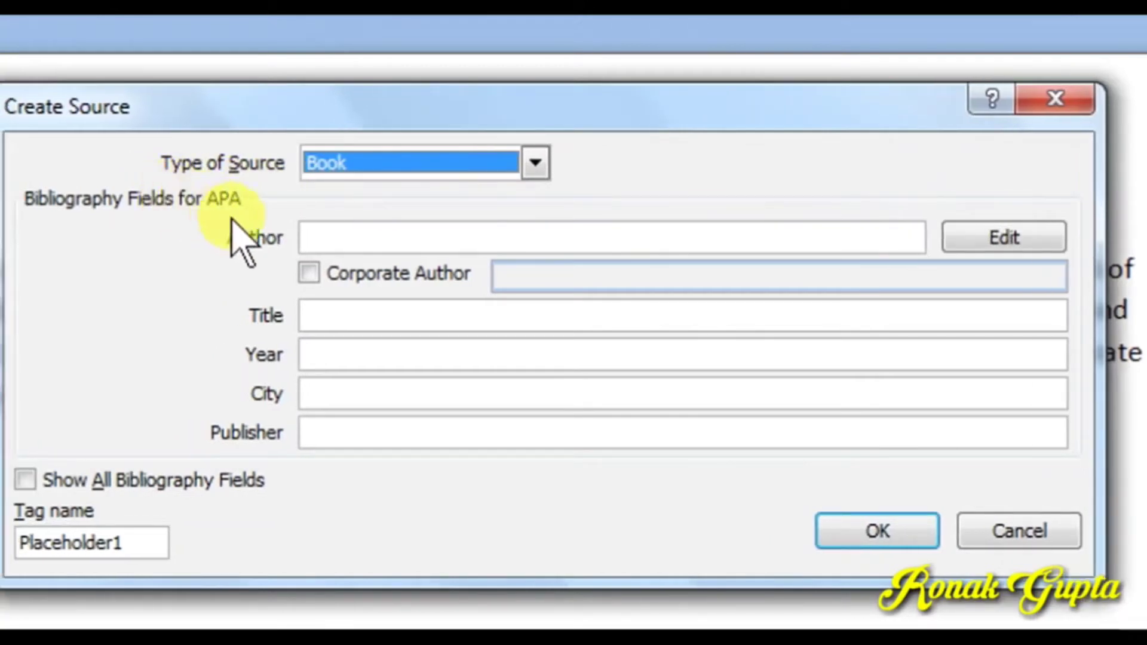
Enter the author's name for the Book source, switching the Corporate Author option on and off again
left_click(321, 238)
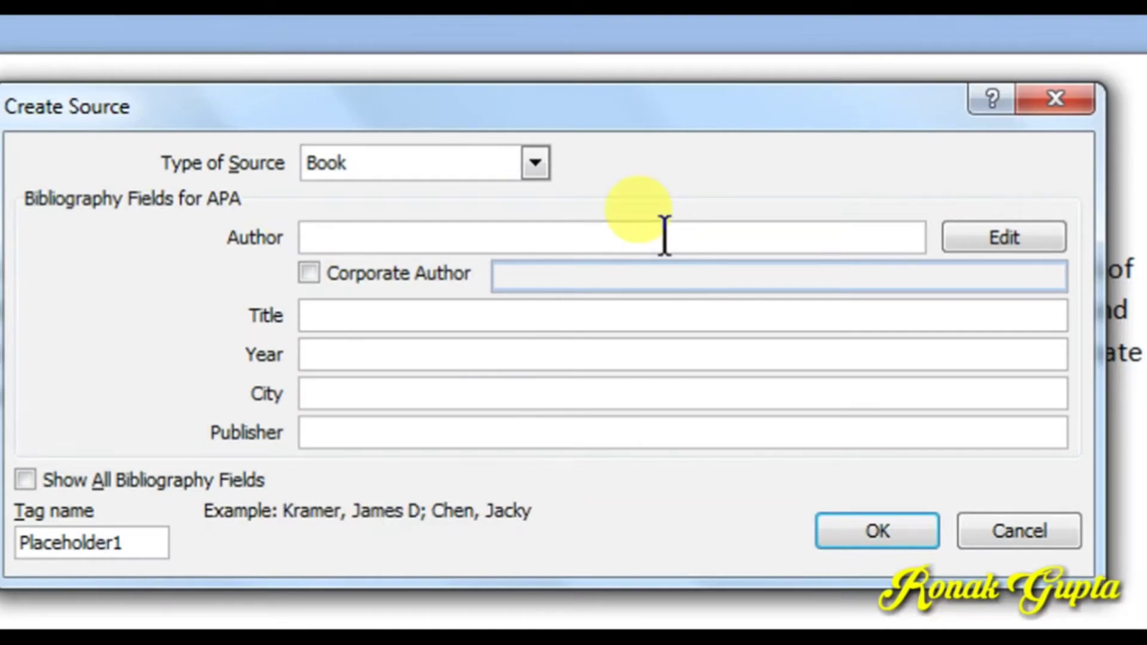
type("DR. ")
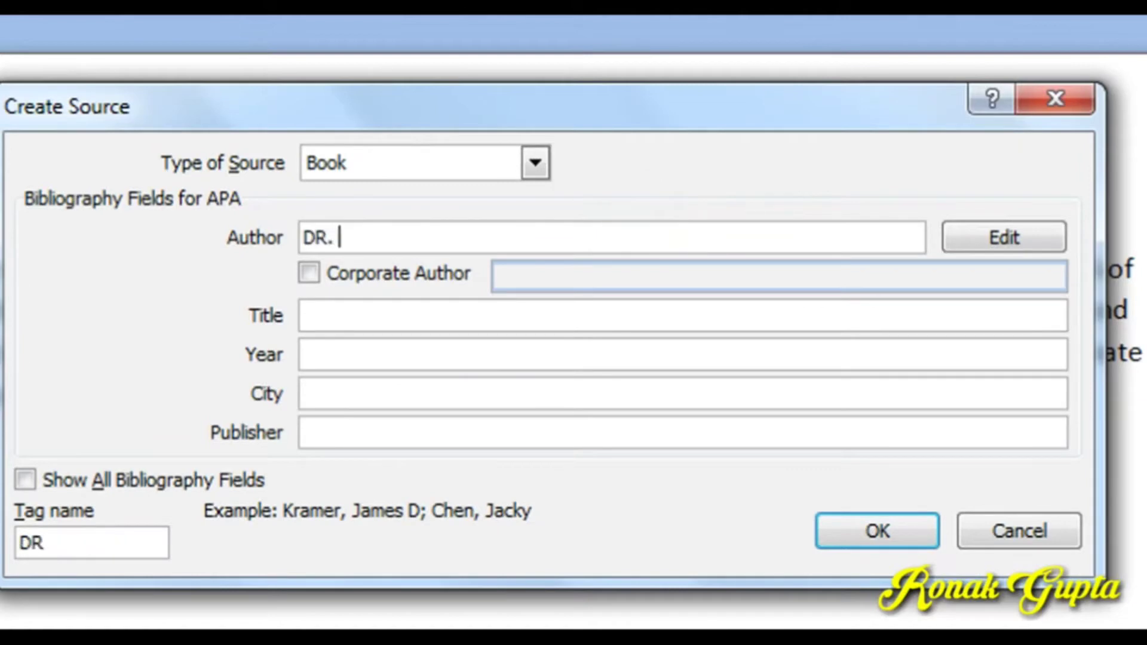
type("DLIP")
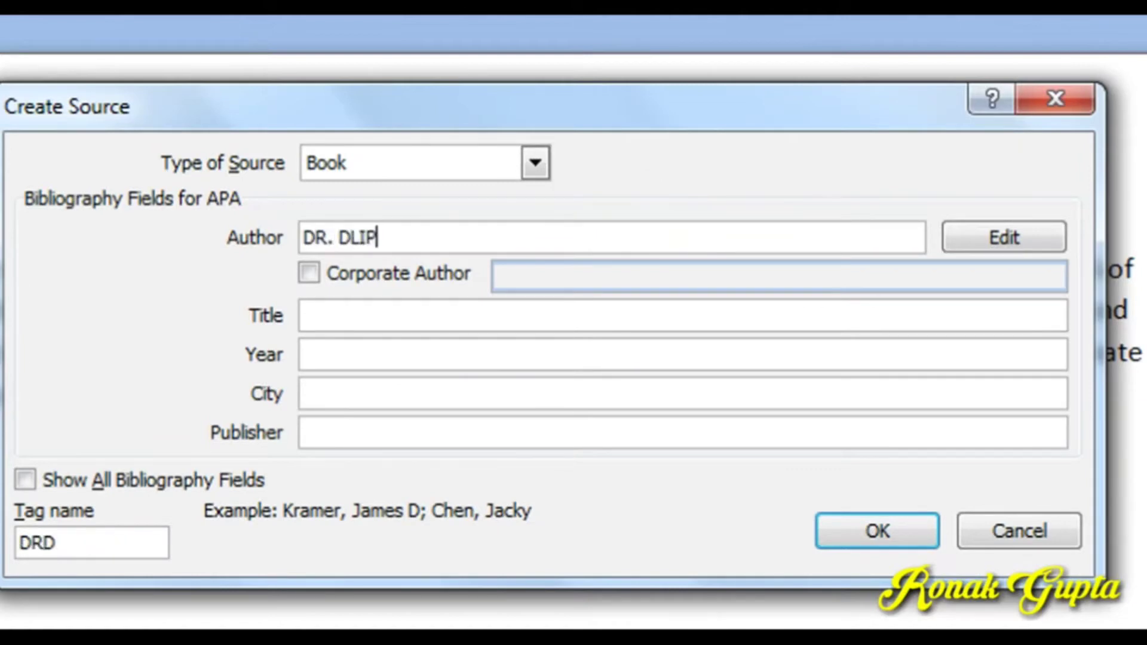
key("BackSpace")
key("BackSpace")
key("BackSpace")
type("ID")
key("BackSpace")
type("LIP")
key("Tab")
key("Tab")
key("Tab")
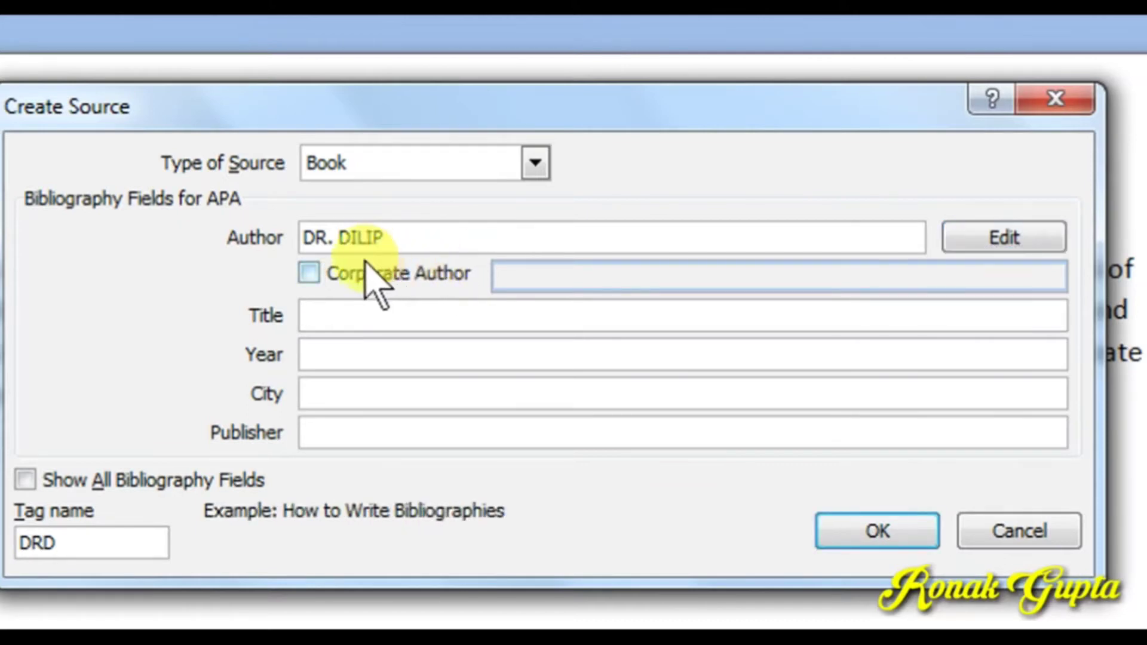
left_click(322, 270)
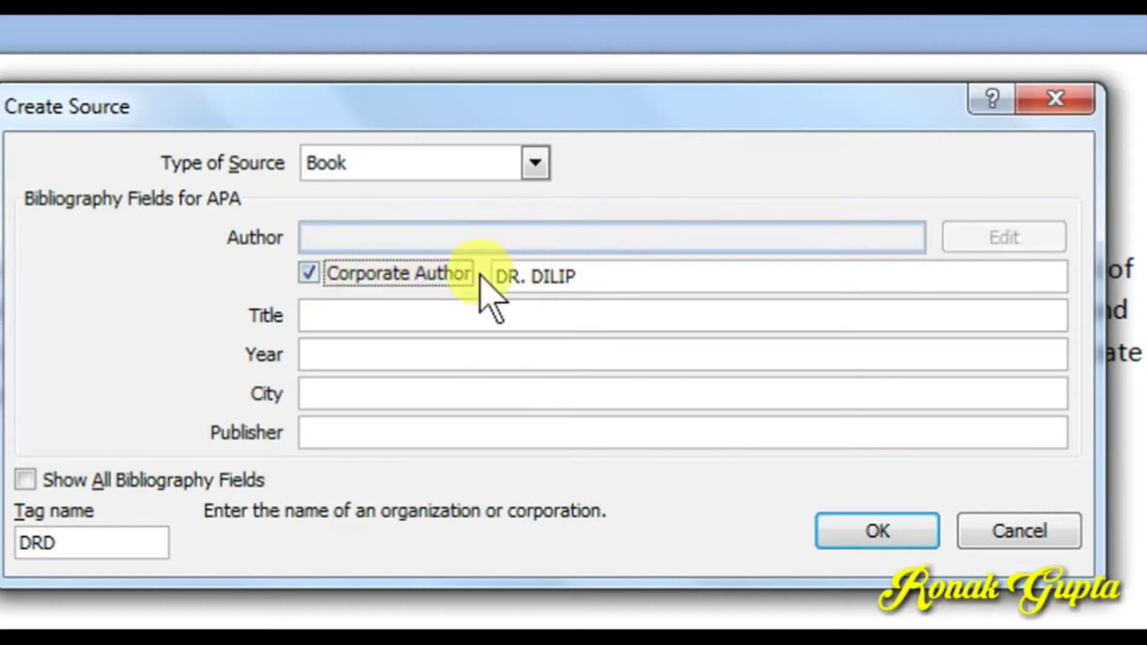
left_click(315, 276)
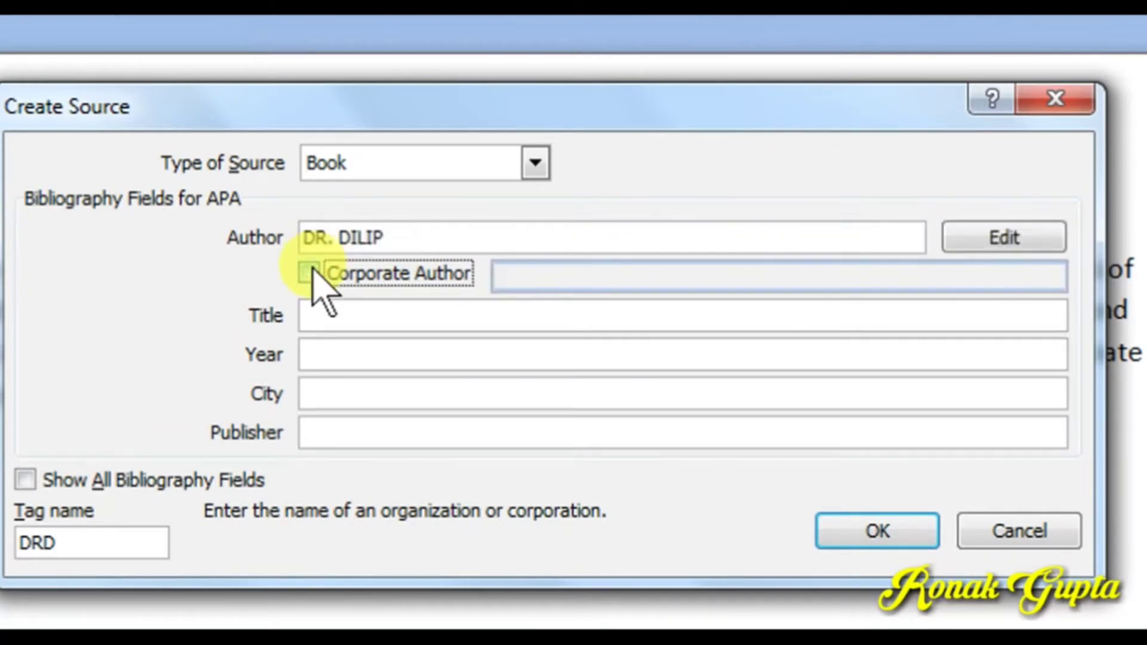
Set the source's title to ACCOUNTANCY and its year to 2009
left_click(315, 315)
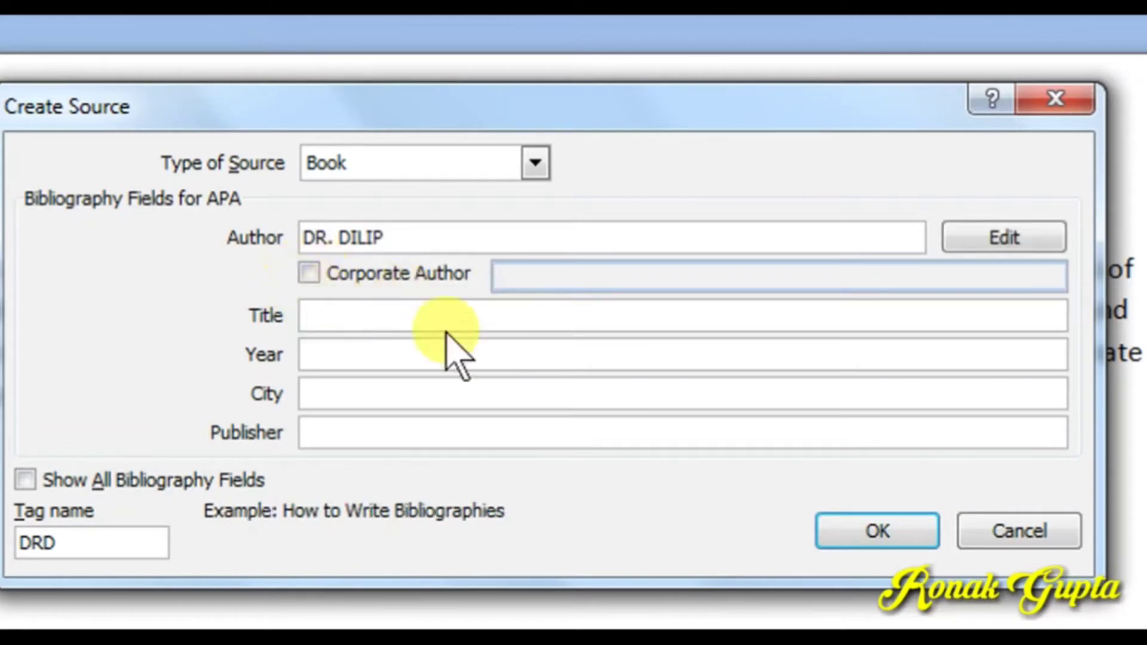
type("A")
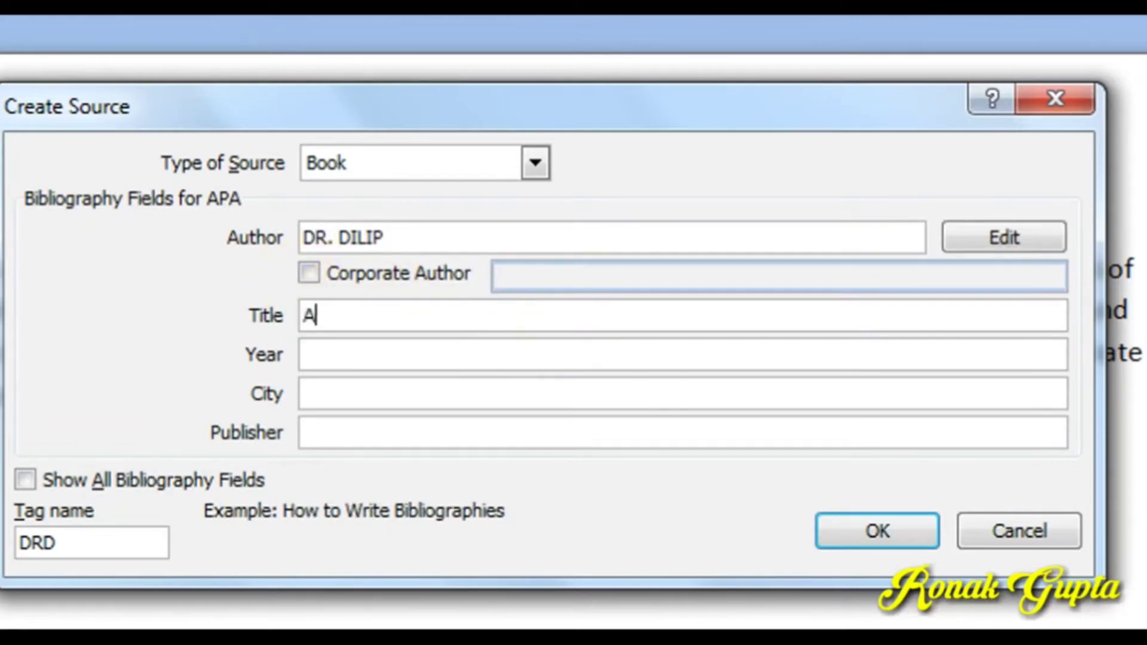
type("CCOUNTANCY")
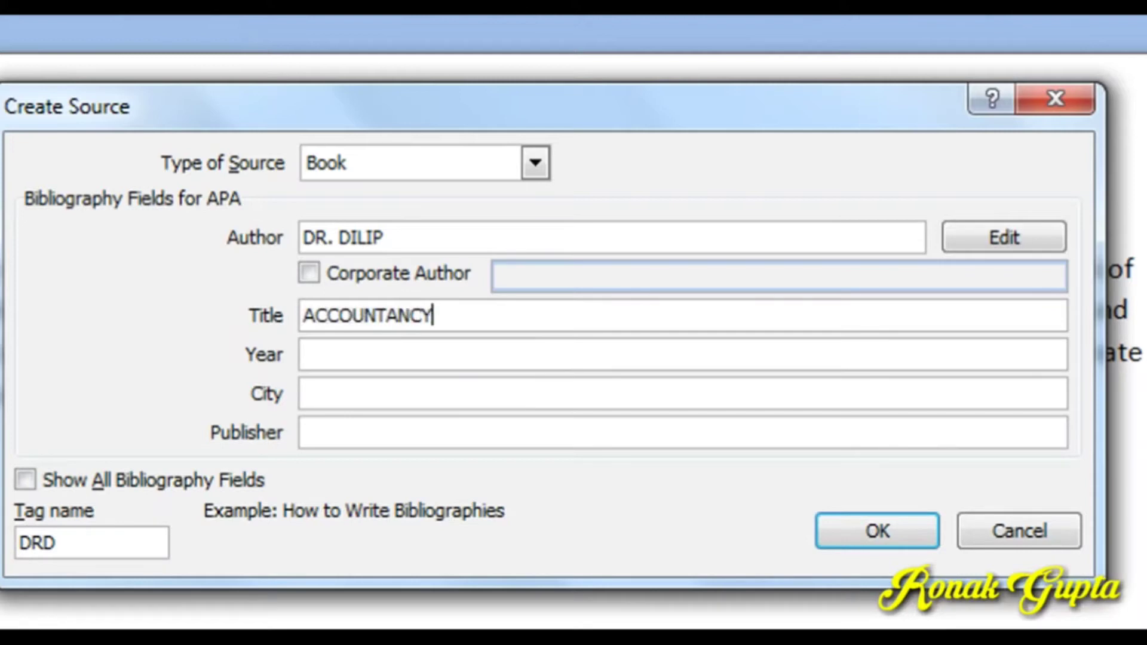
key("Tab")
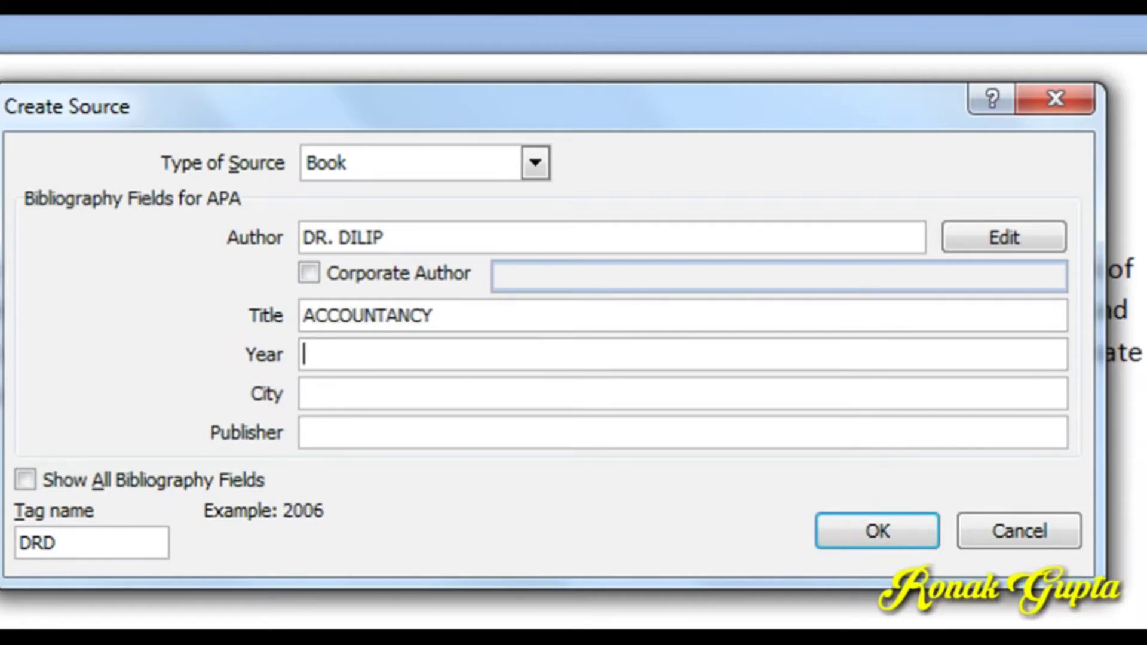
type("200")
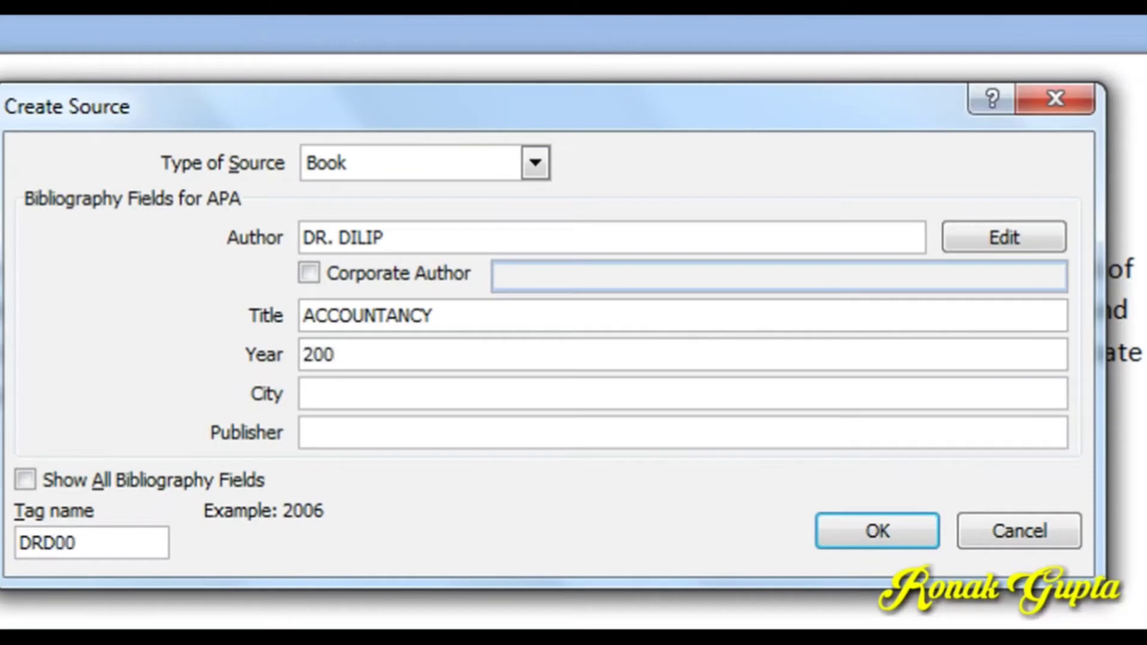
type("9")
key("Tab")
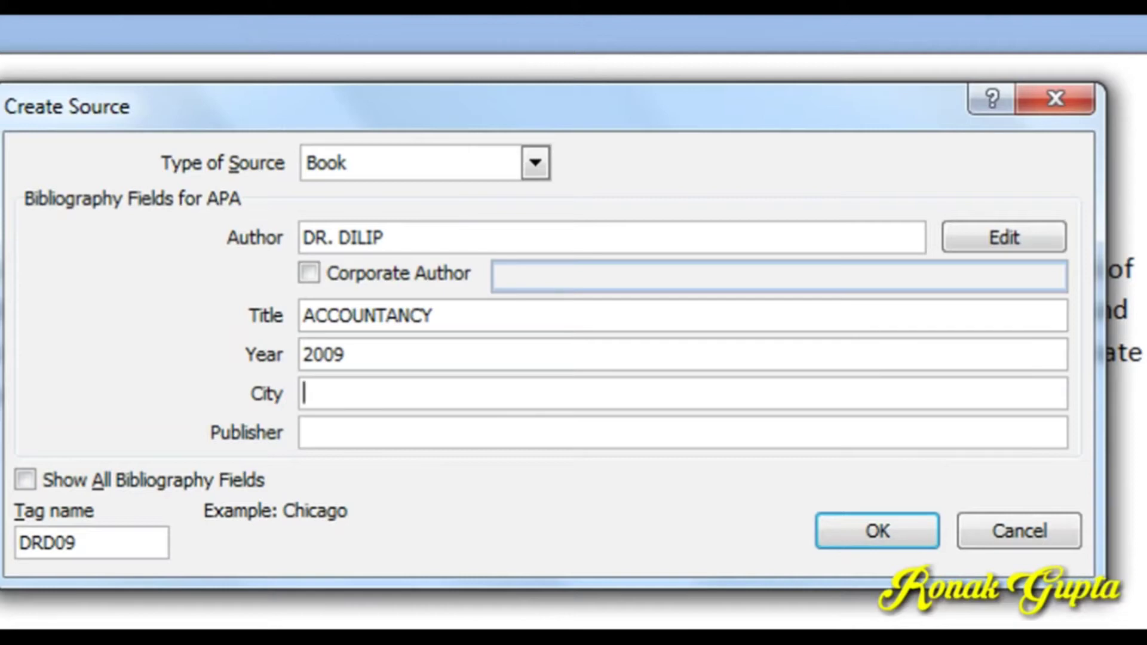
Set the source's city to CHICAGO and publisher to JP PRAKASHAN, and insert its citation below the paragraph
type("CHICAGO")
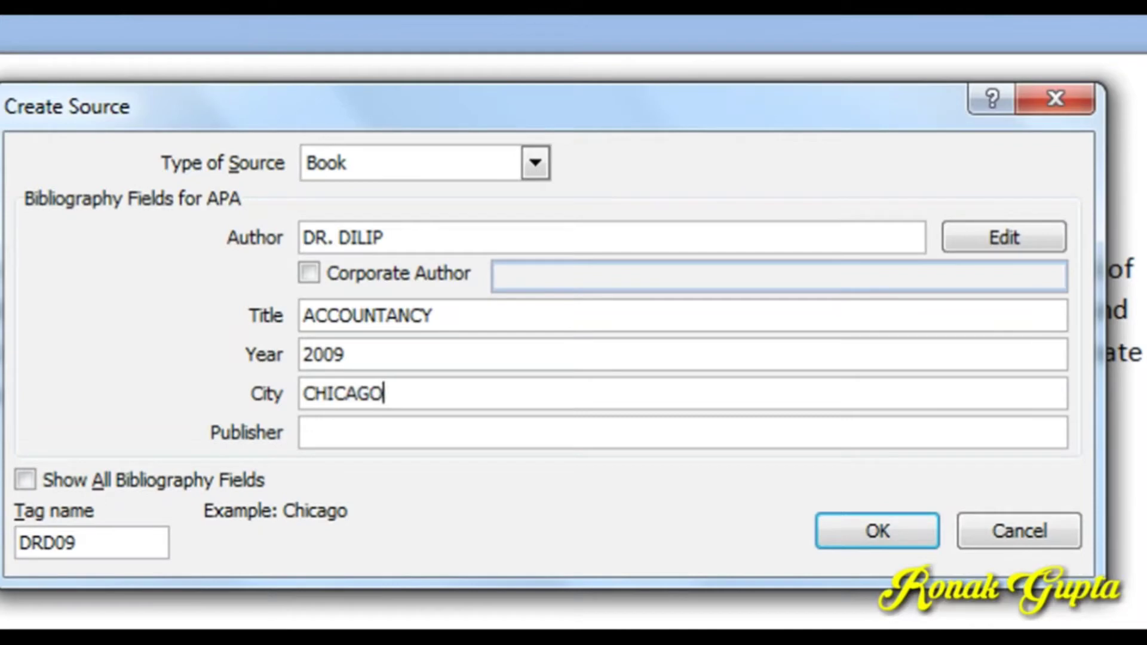
key("Tab")
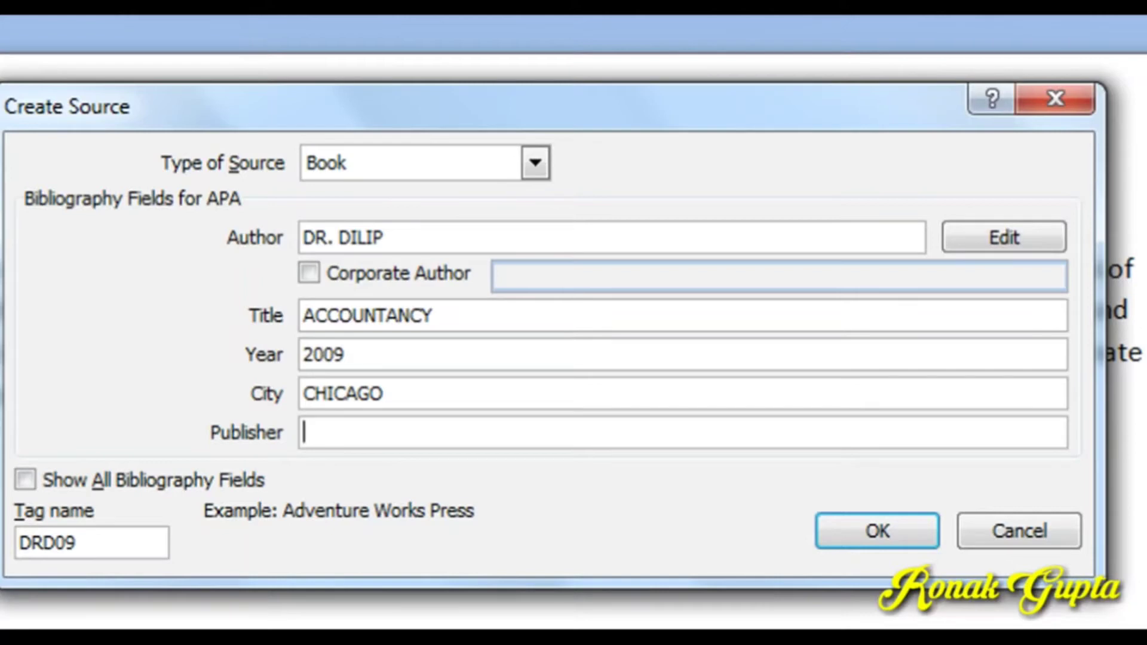
type("JP B")
key("BackSpace")
type("PRAKASH")
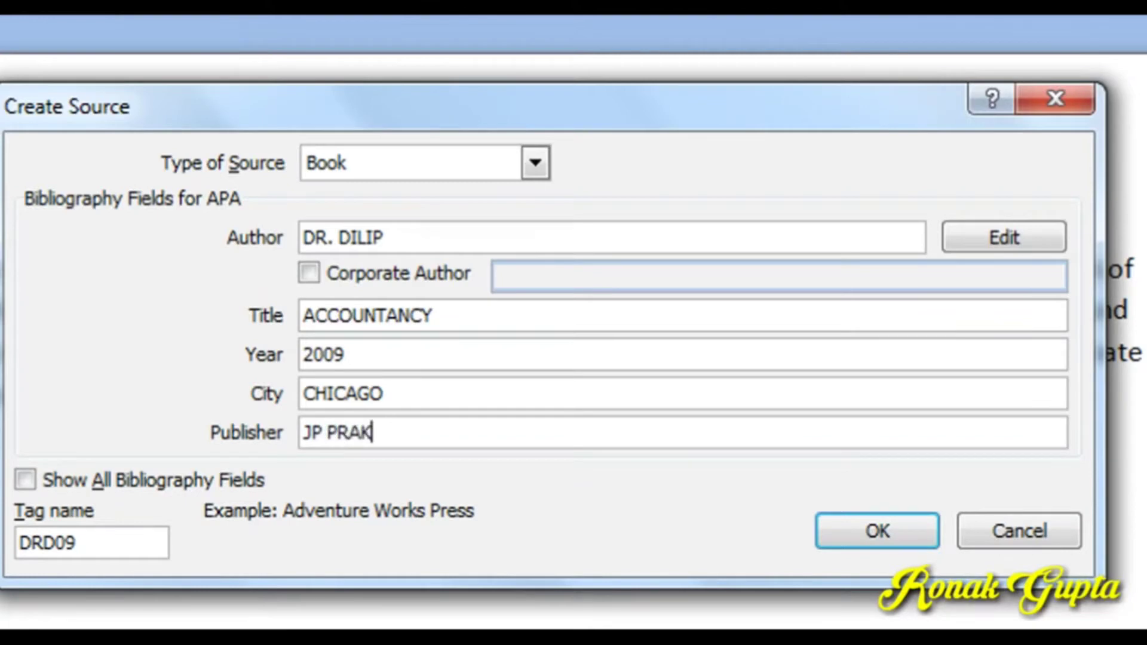
type("AN")
key("Tab")
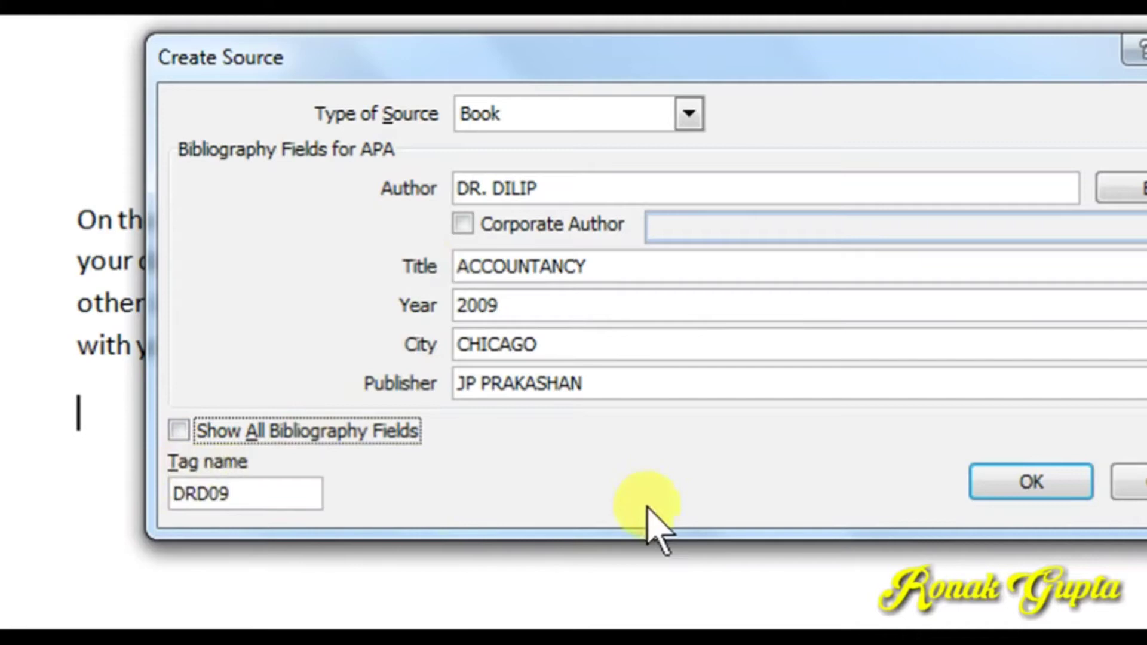
left_click(977, 489)
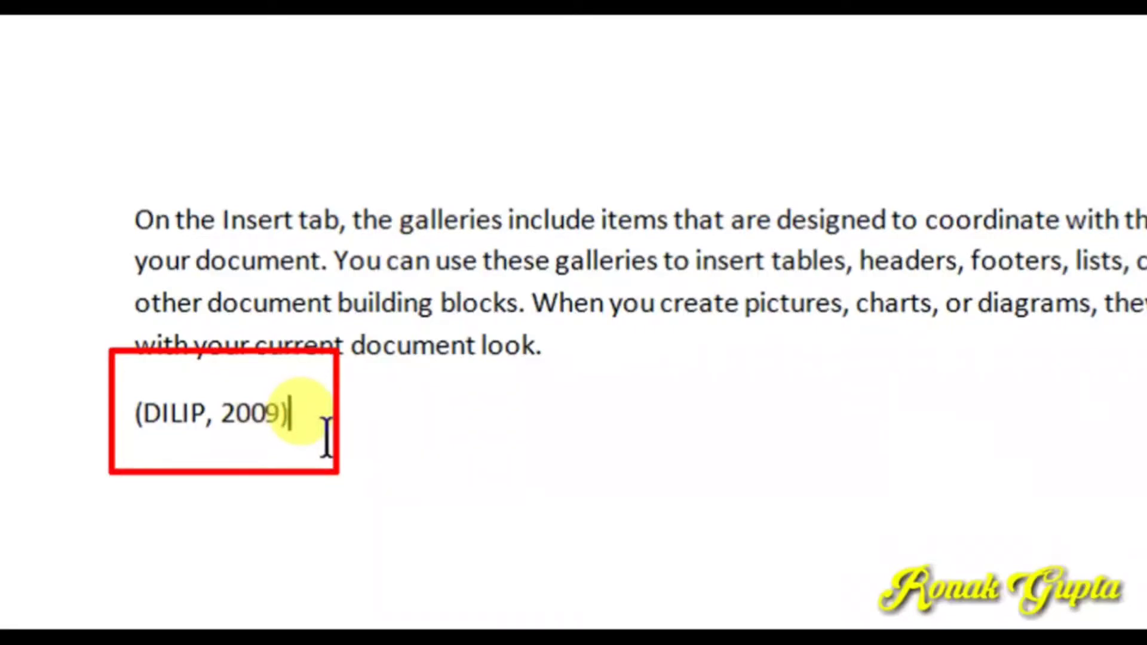
Insert the built-in Bibliography on a new line below the citation
key("Return")
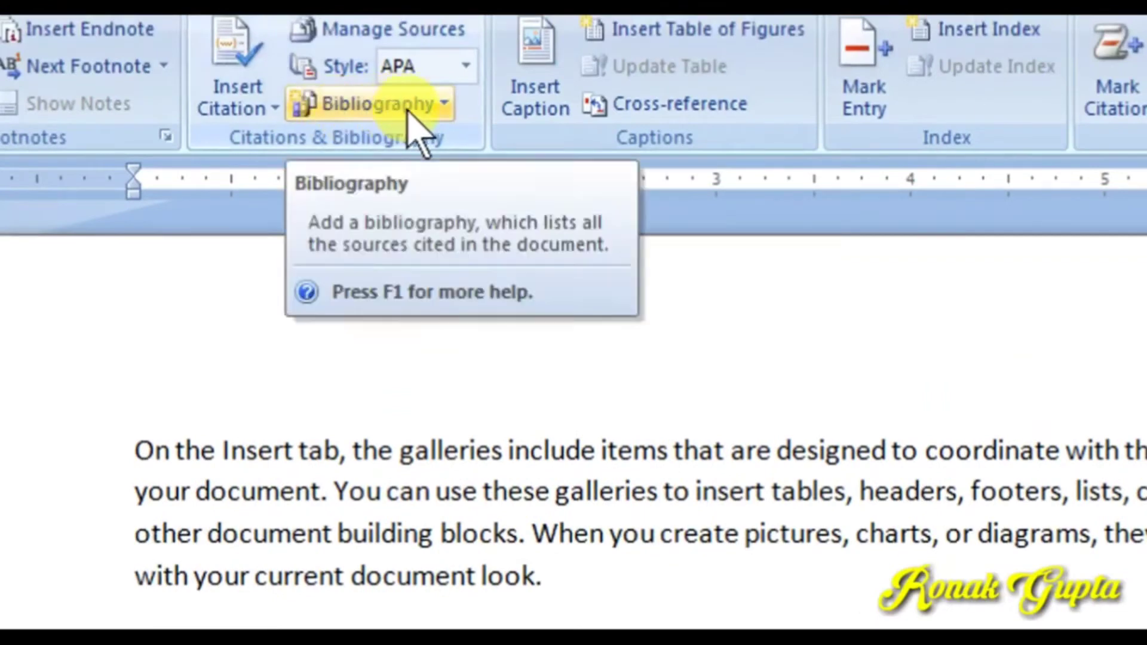
left_click(365, 111)
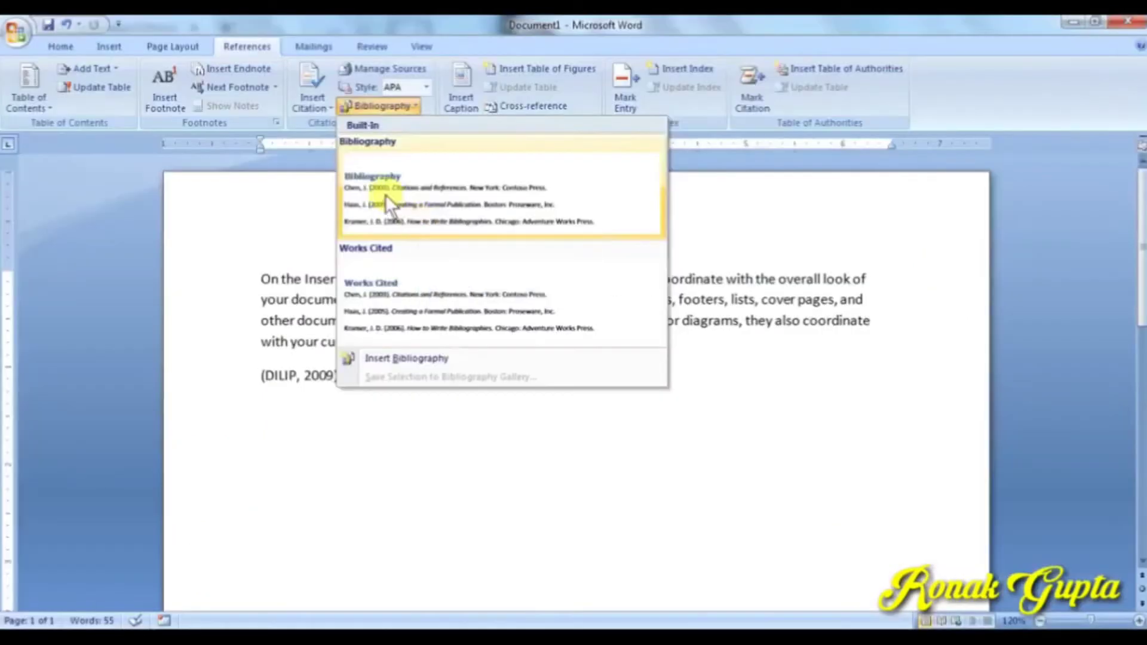
left_click(430, 216)
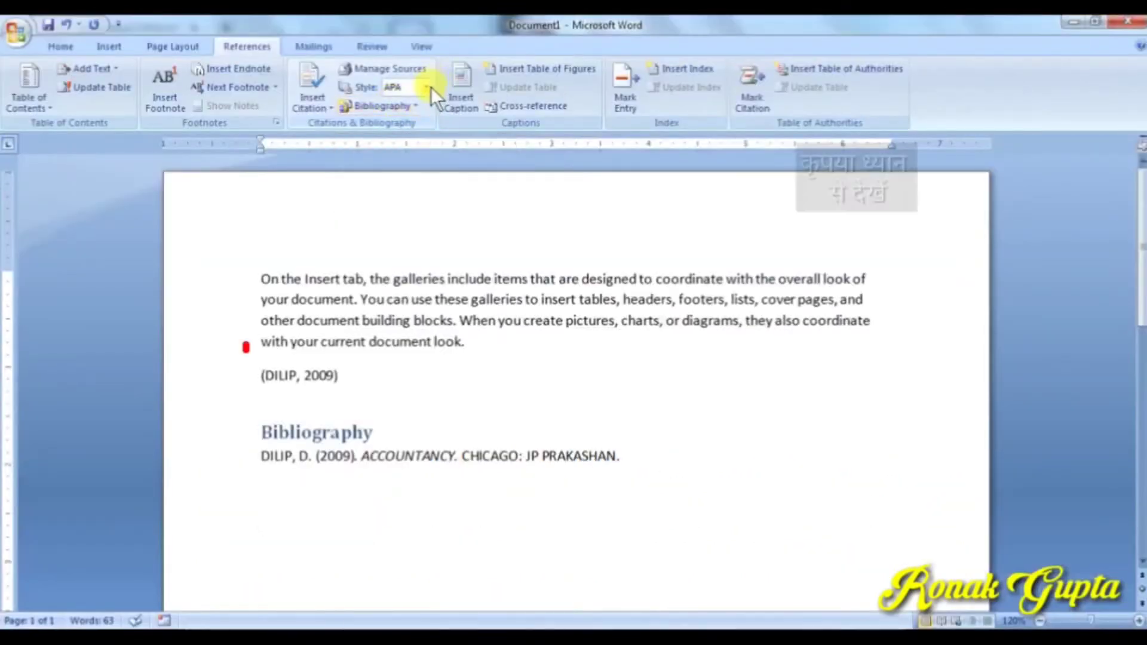
Switch the citation style to Chicago, to GB7714 and to GOST - Name Sort to compare the formatting
left_click(535, 86)
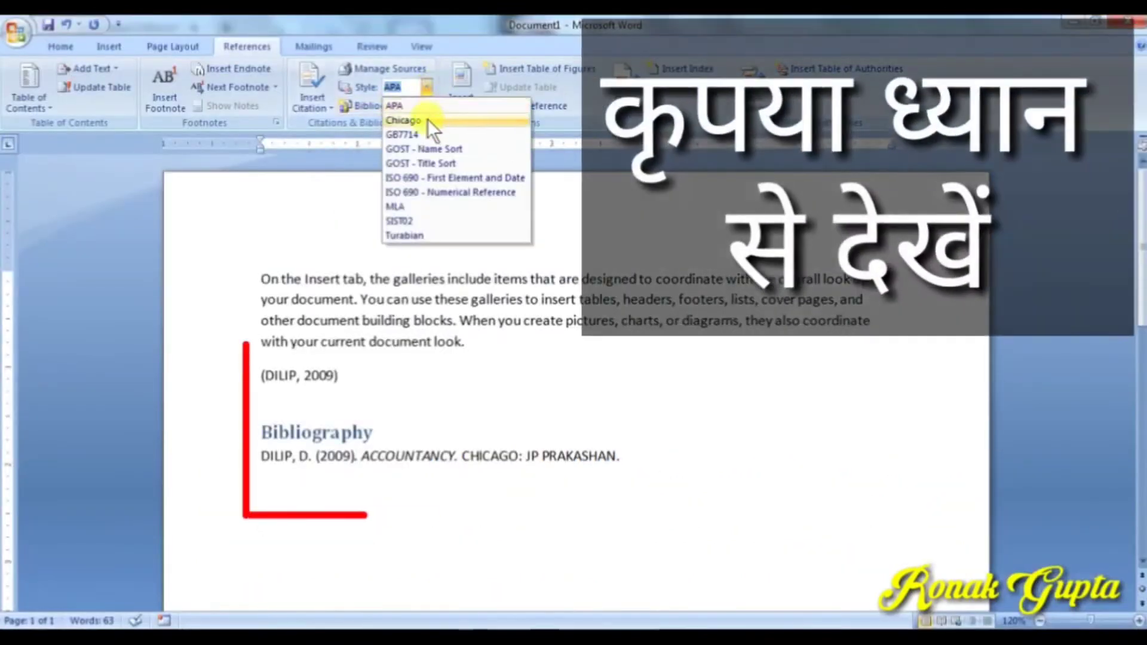
left_click(427, 119)
left_click(426, 88)
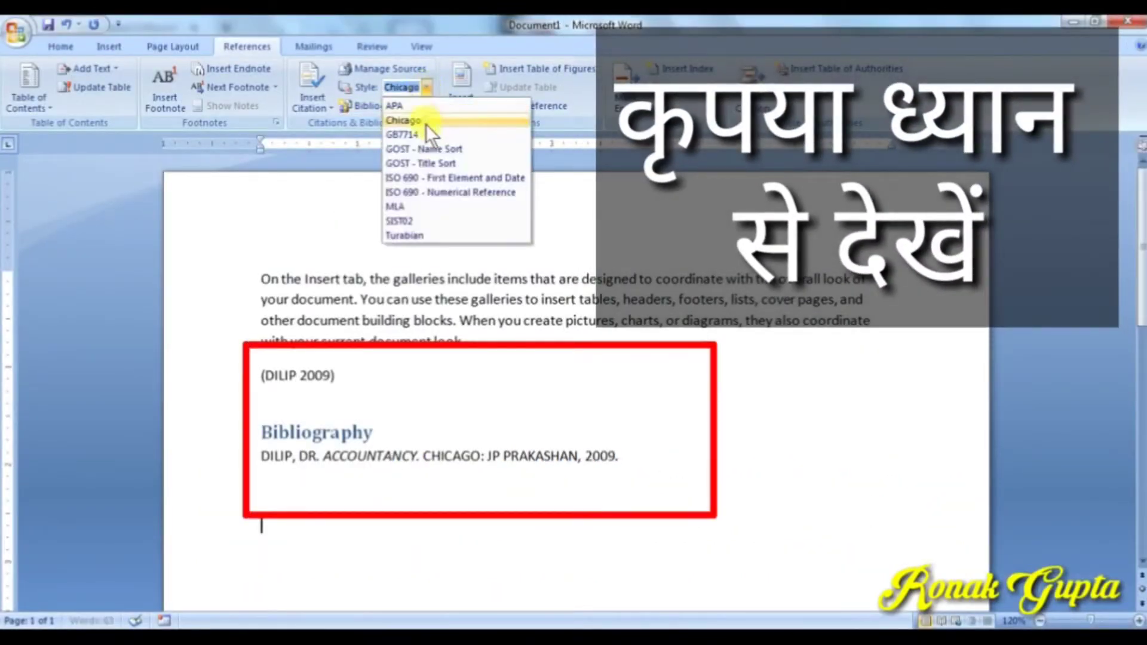
left_click(426, 134)
left_click(428, 88)
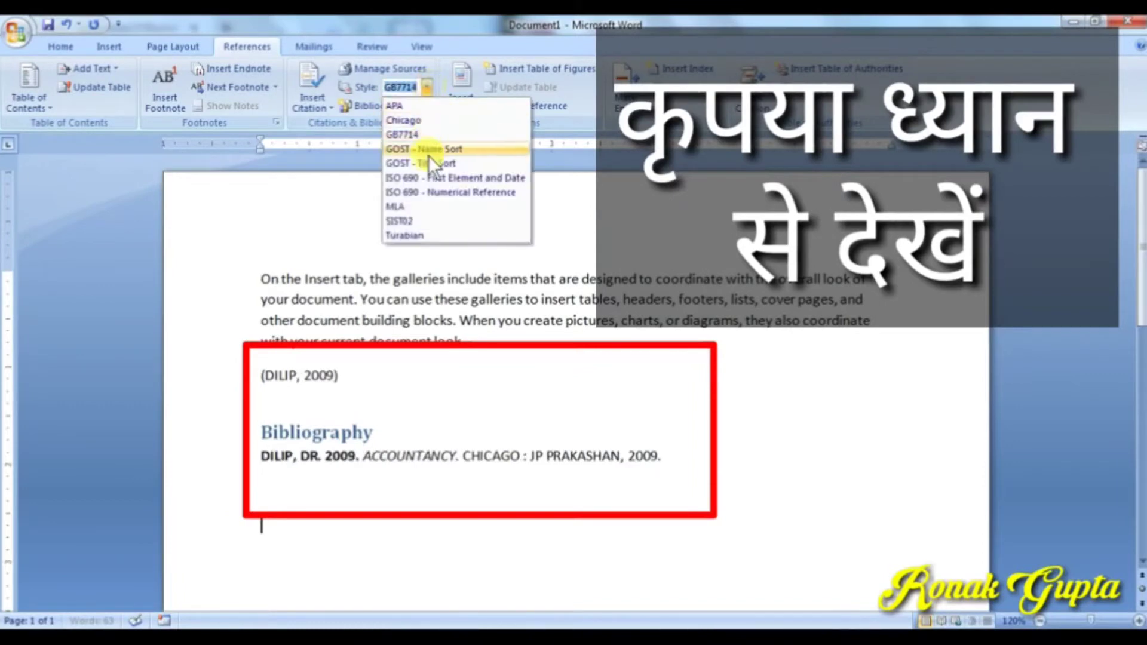
left_click(428, 150)
Try the GOST - Title Sort, ISO 690 - First Element and Date, and MLA citation styles
left_click(425, 88)
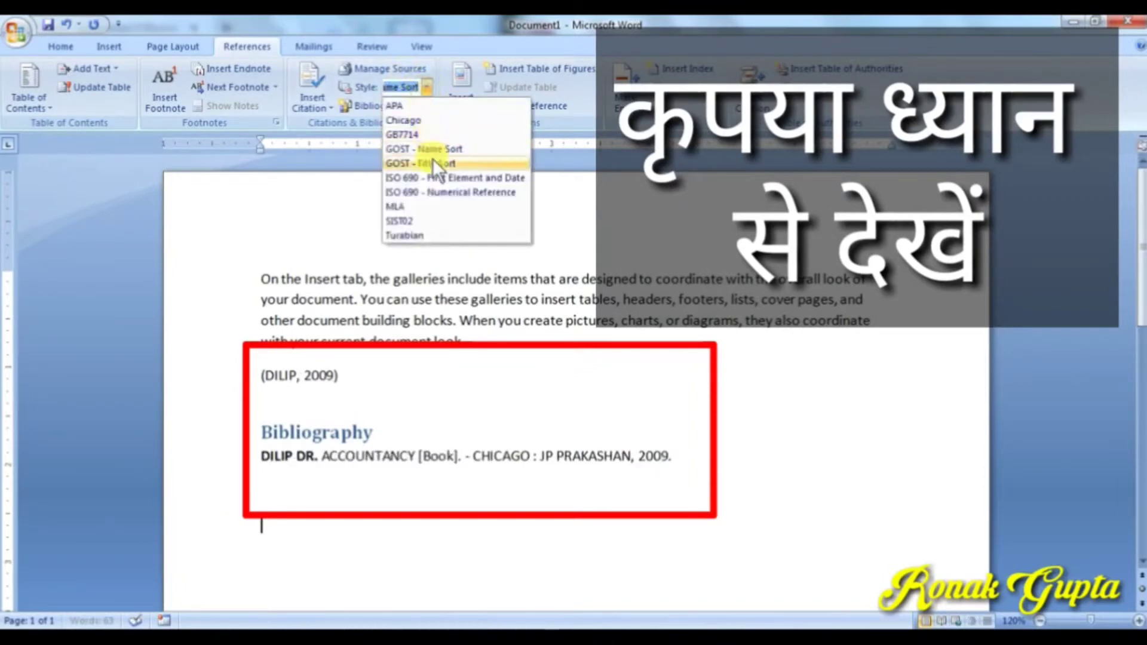
left_click(433, 161)
left_click(426, 88)
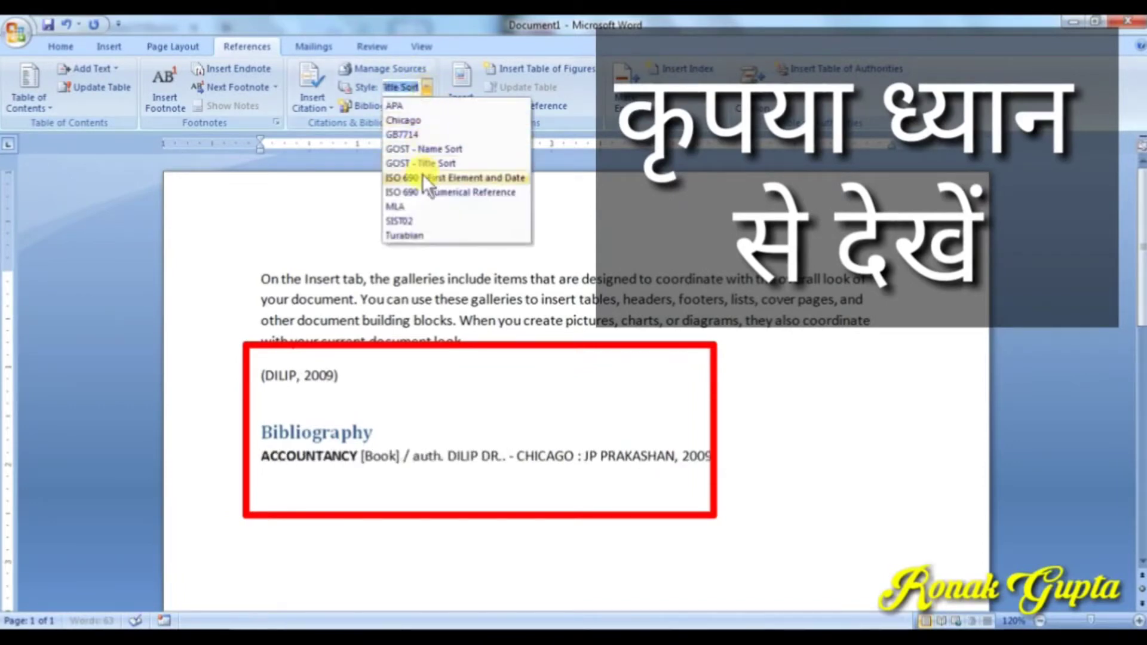
left_click(422, 175)
left_click(428, 89)
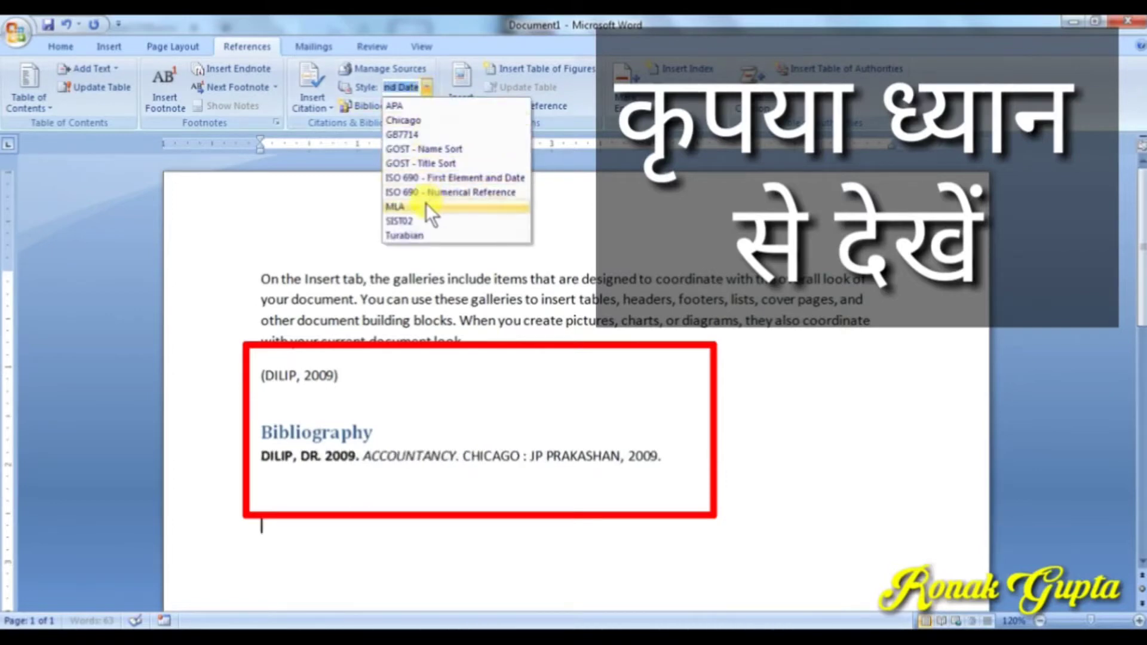
left_click(425, 205)
Try the SIST02 citation style and set the style to Turabian
left_click(428, 88)
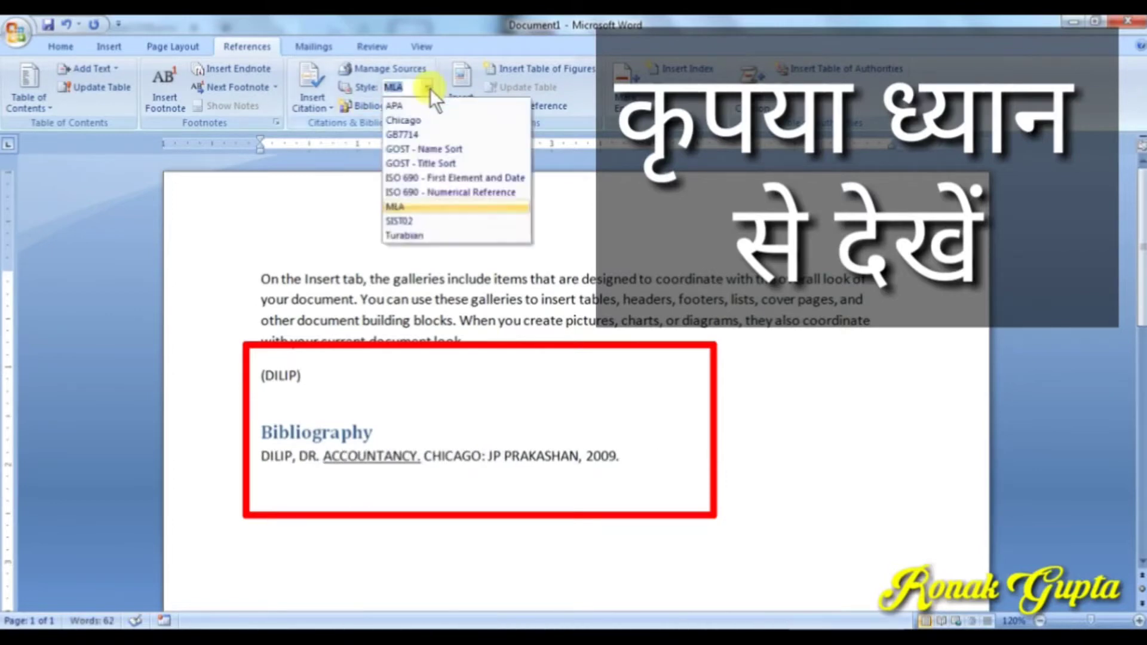
left_click(423, 86)
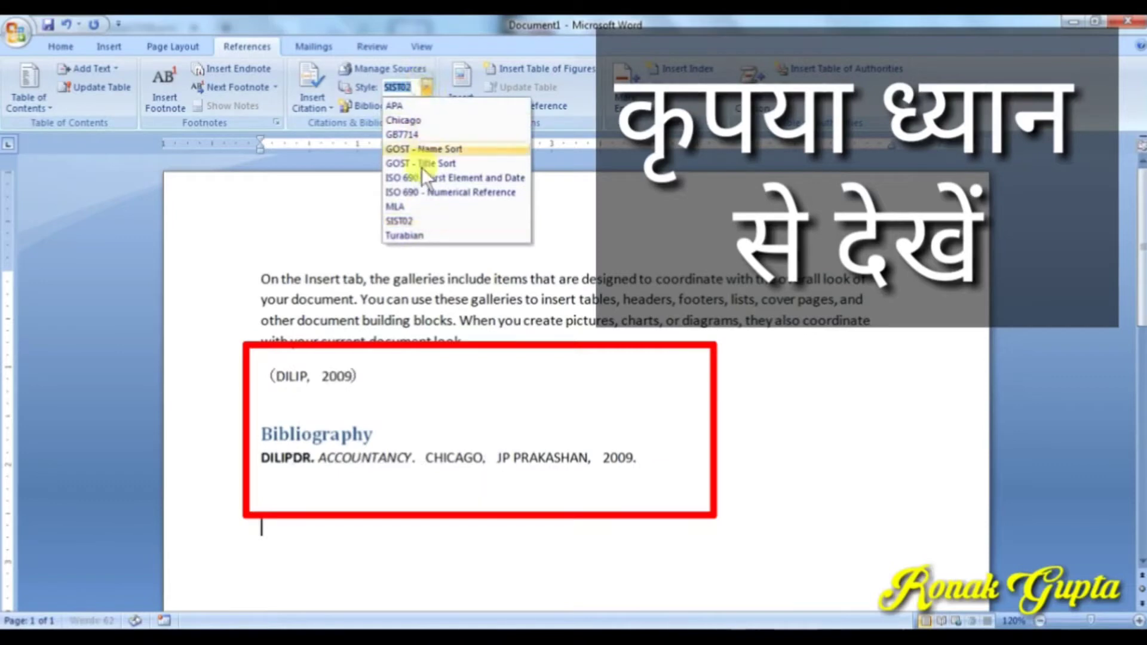
left_click(418, 234)
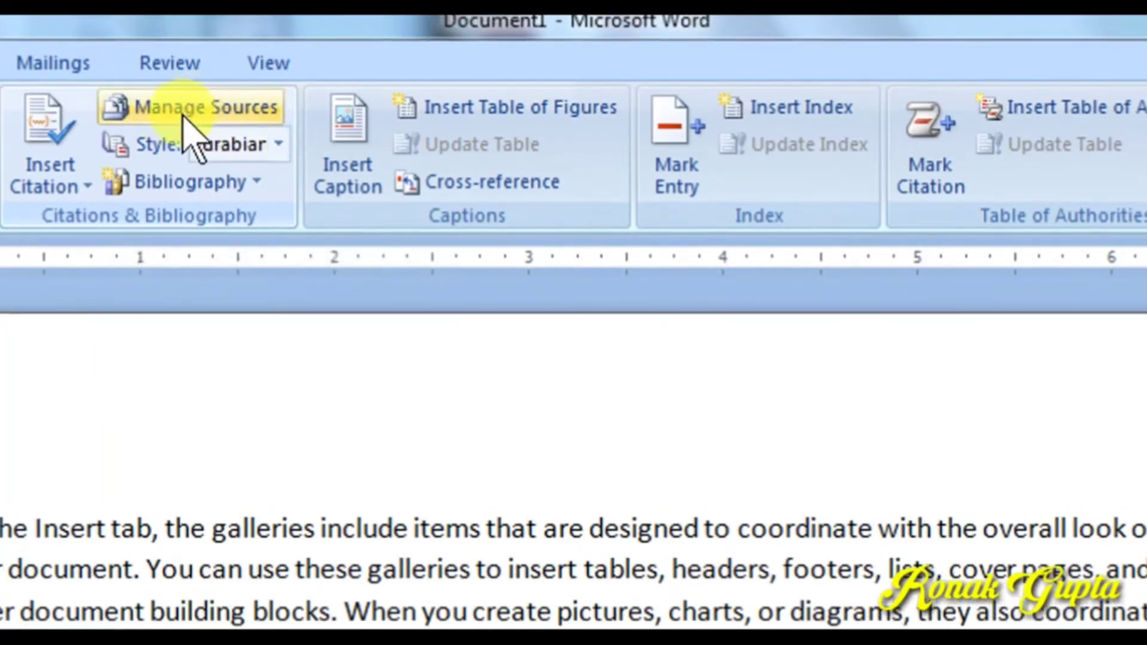
Open the source manager and look at the ACCOUNTANCY source's edit form and the blank form for creating a source
left_click(190, 103)
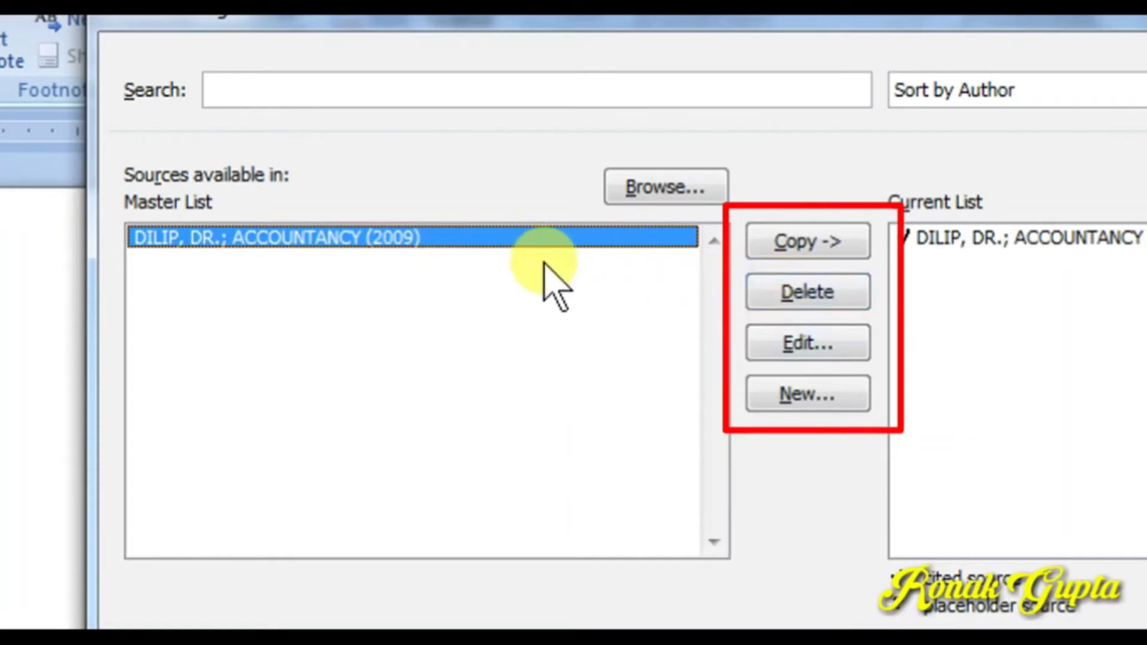
left_click(789, 348)
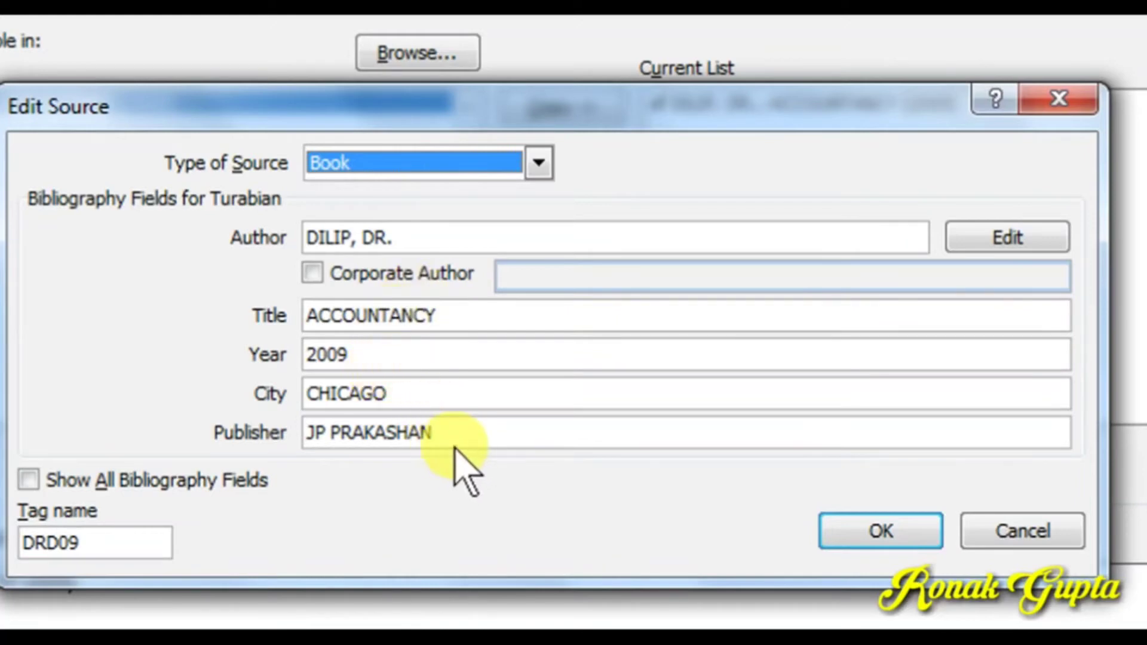
left_click(824, 542)
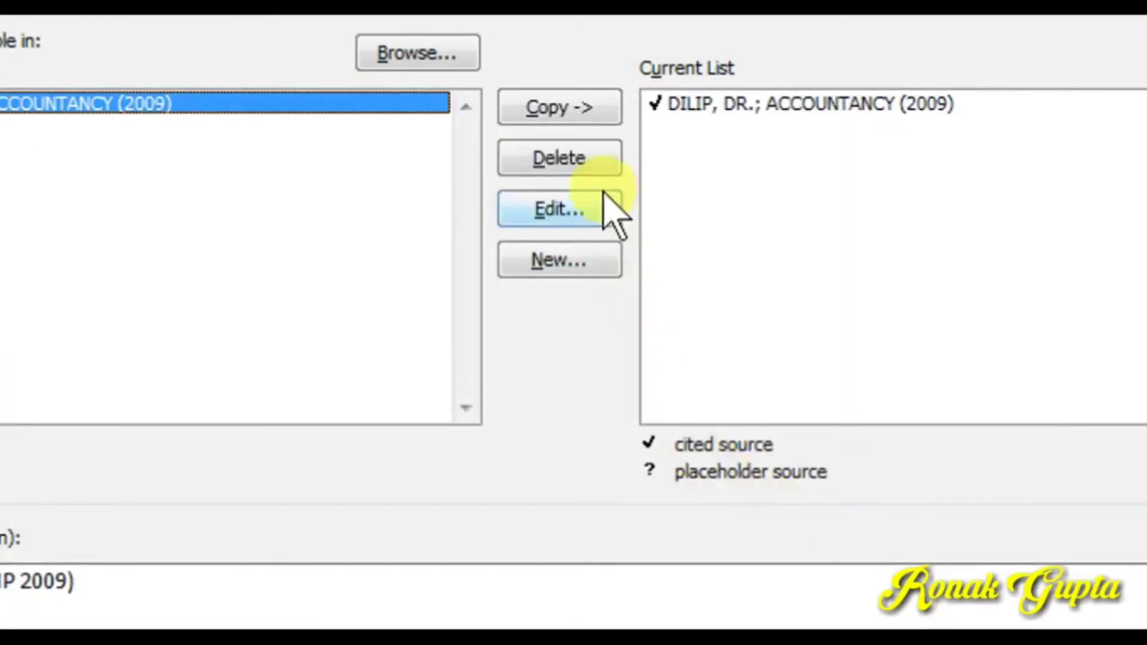
left_click(549, 267)
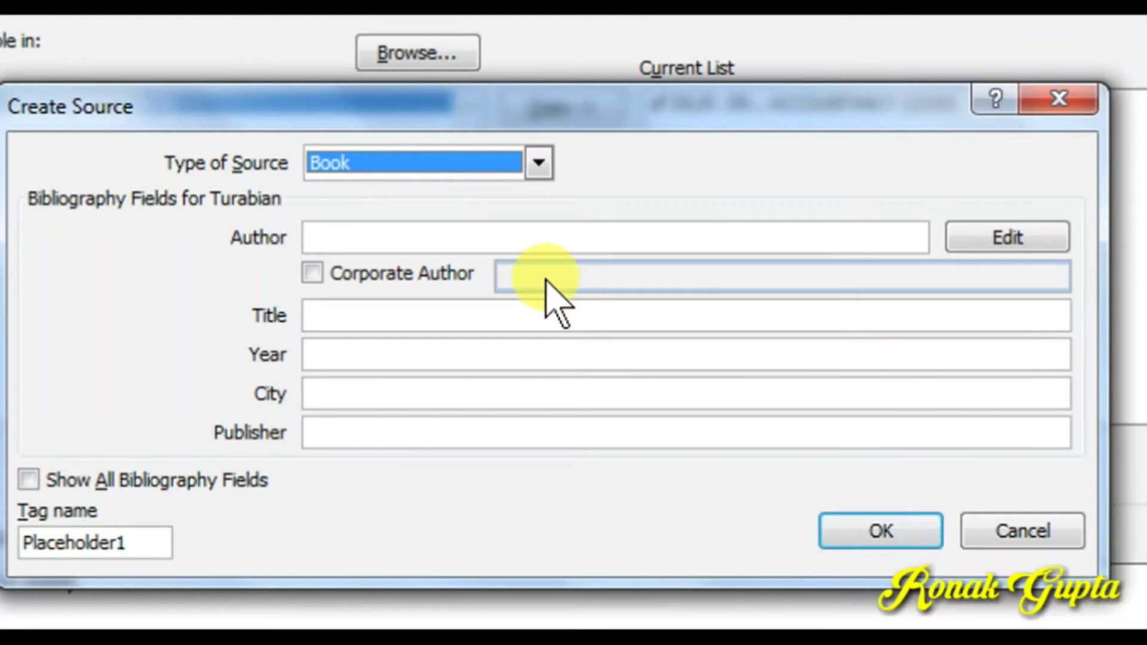
left_click(970, 535)
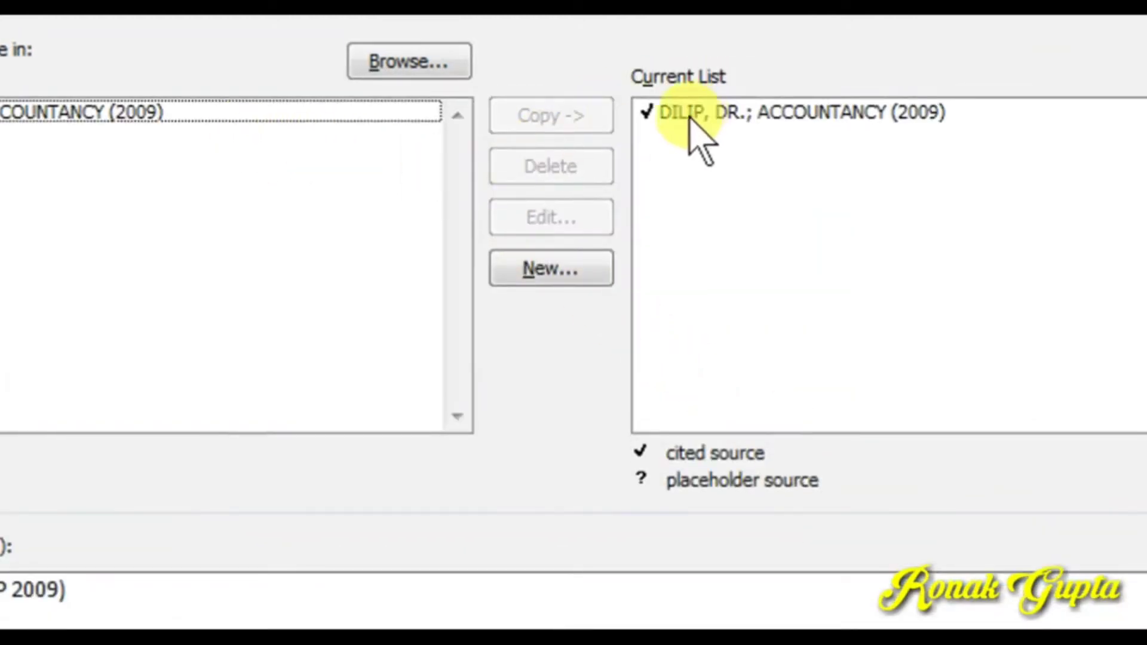
Delete the ACCOUNTANCY (2009) source from the master list and close the source manager
left_click(263, 113)
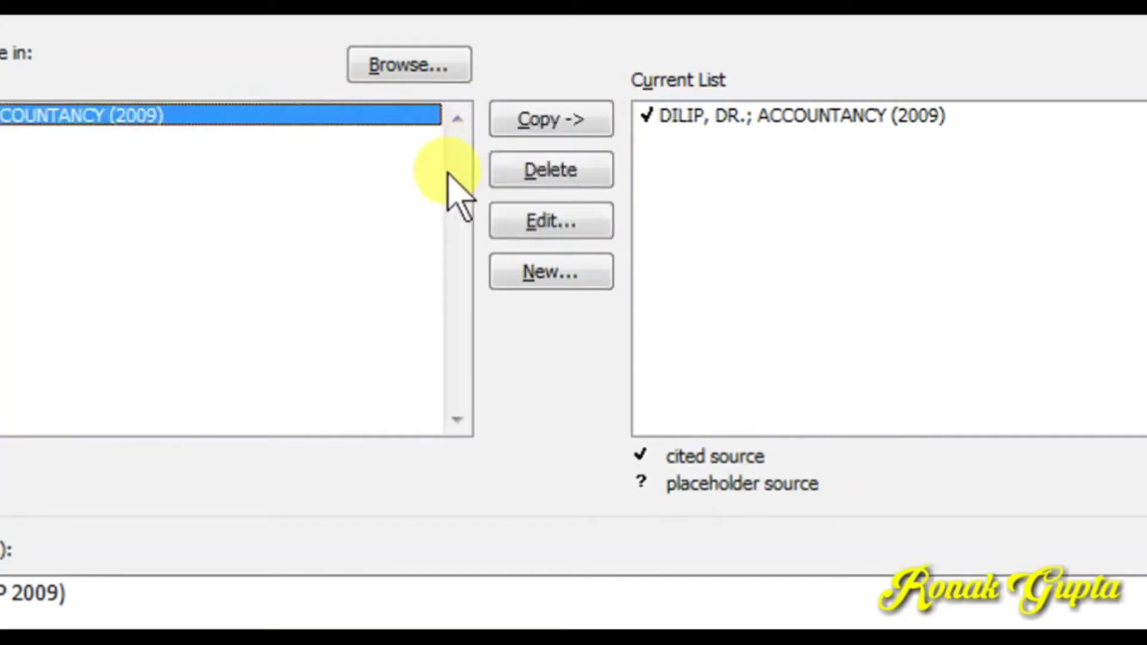
left_click(539, 173)
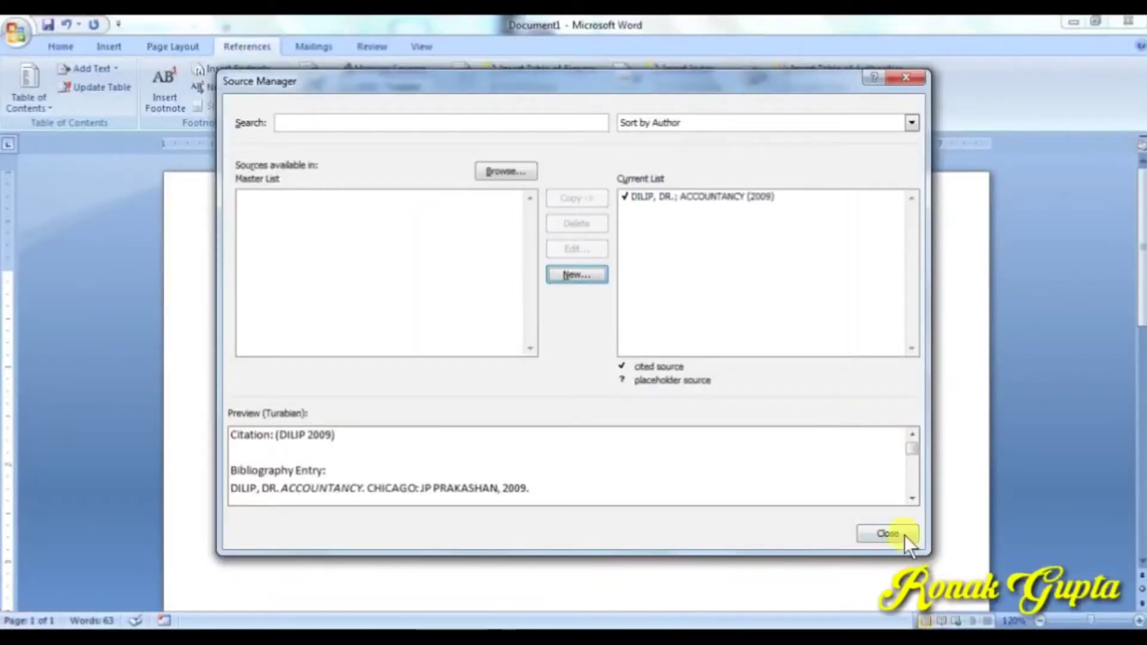
left_click(896, 531)
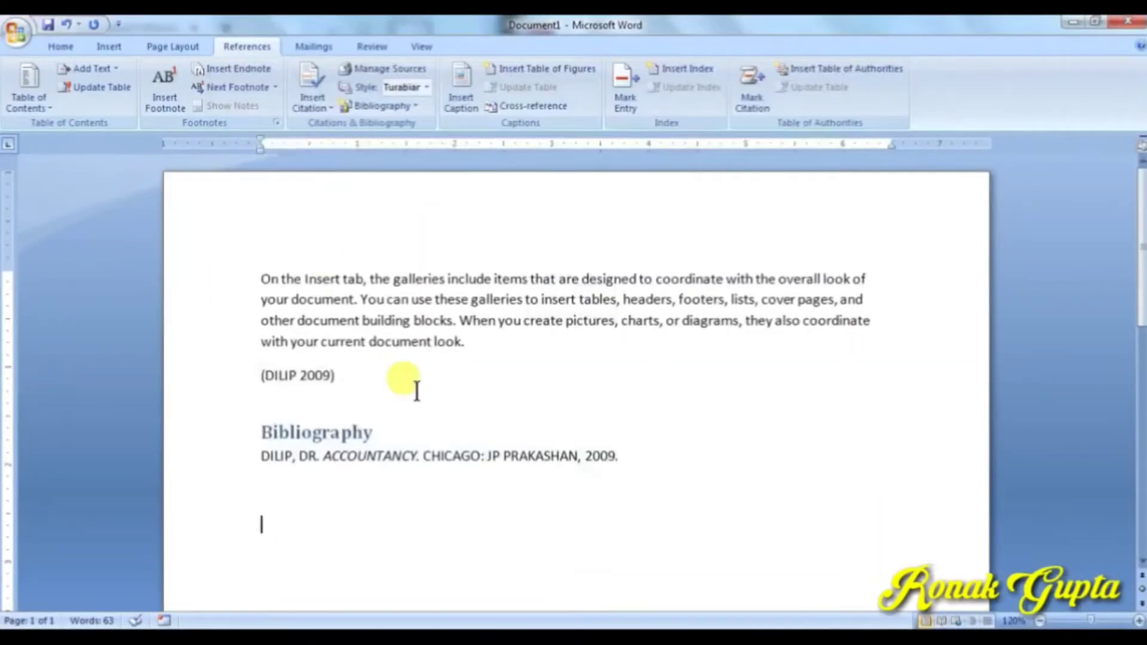
left_click(368, 459)
left_click(241, 546)
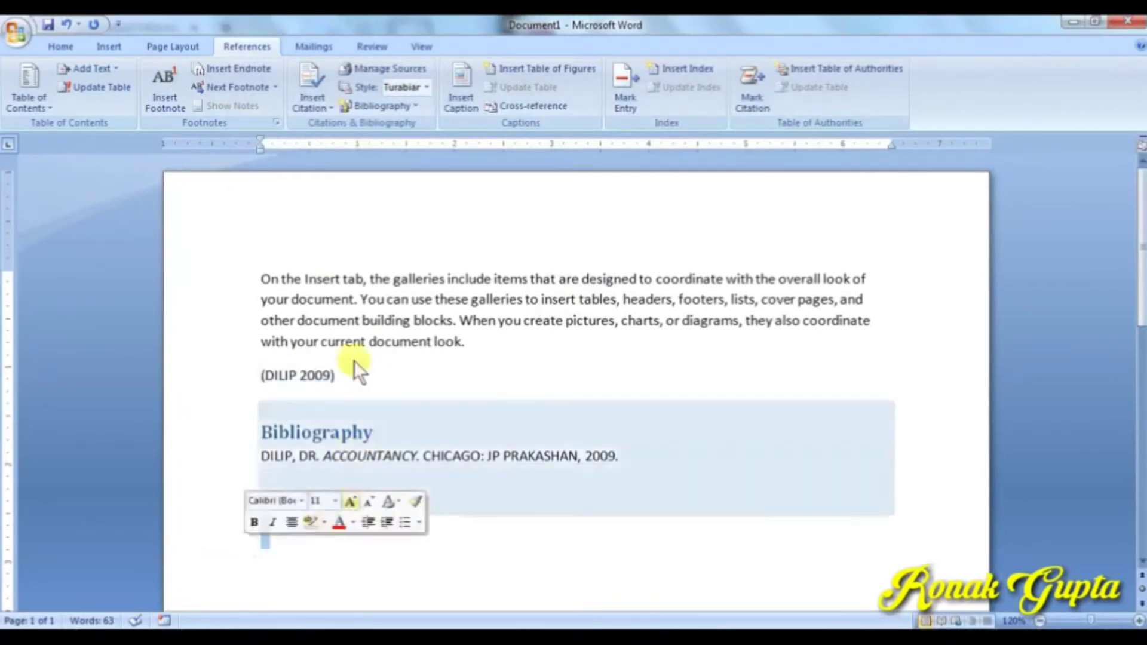
left_click(298, 535)
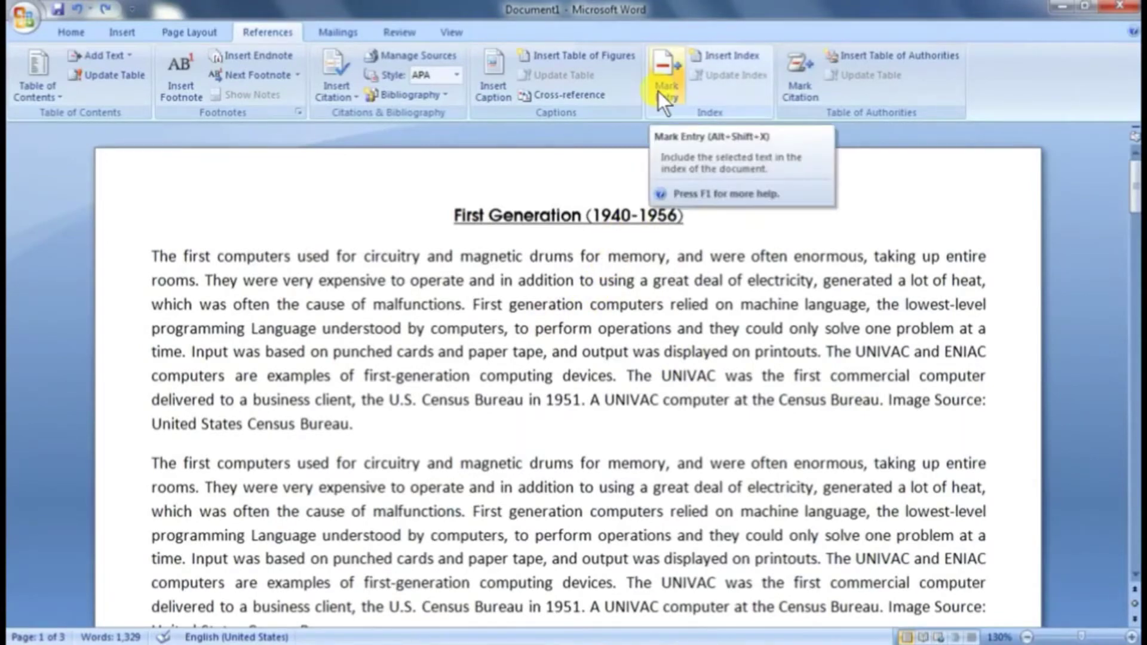
Mark the word "computers" in the first paragraph as an index entry for the current page, keeping the entry dialog clear of the text
left_click(658, 93)
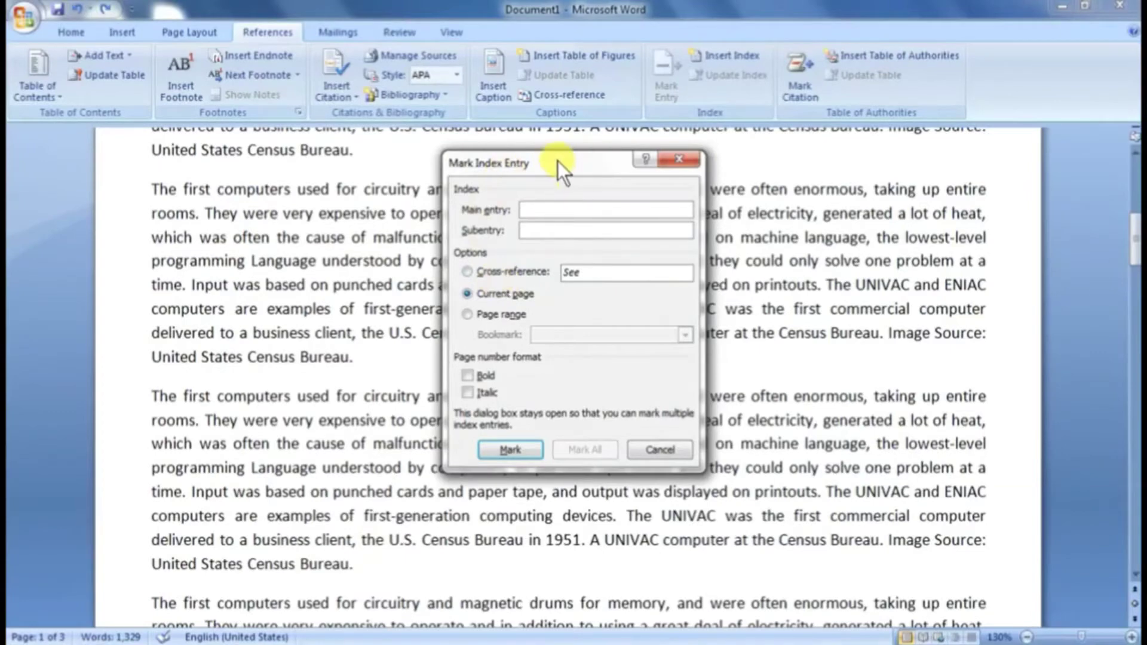
left_click_drag(558, 163, 181, 213)
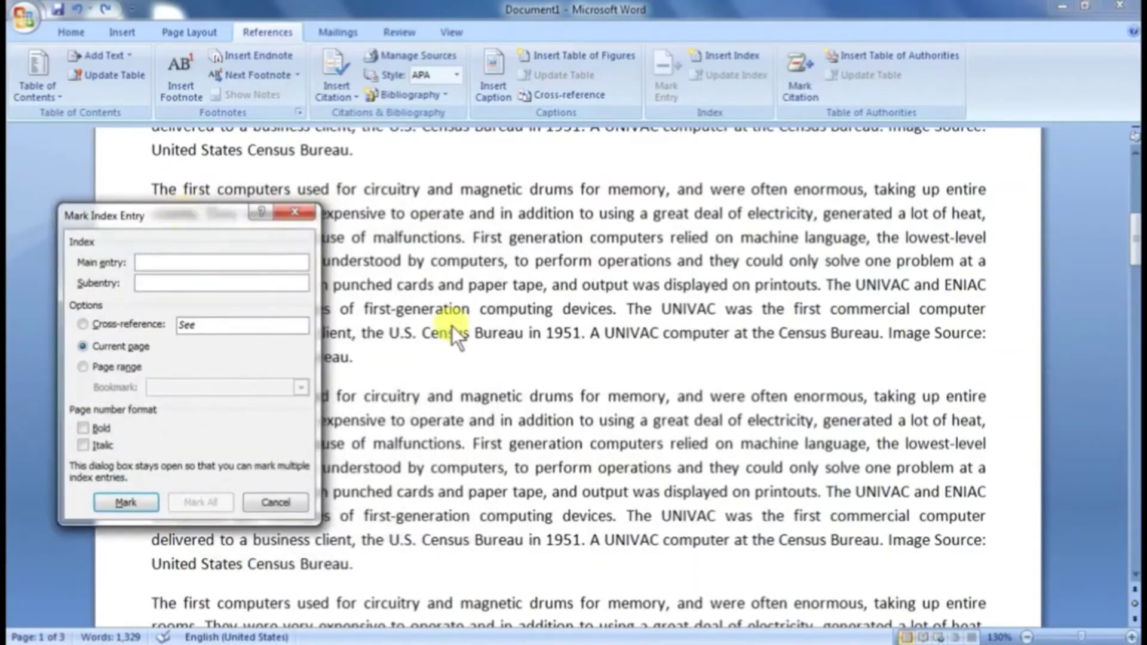
left_click(538, 265)
scroll(576, 327, "up", 7)
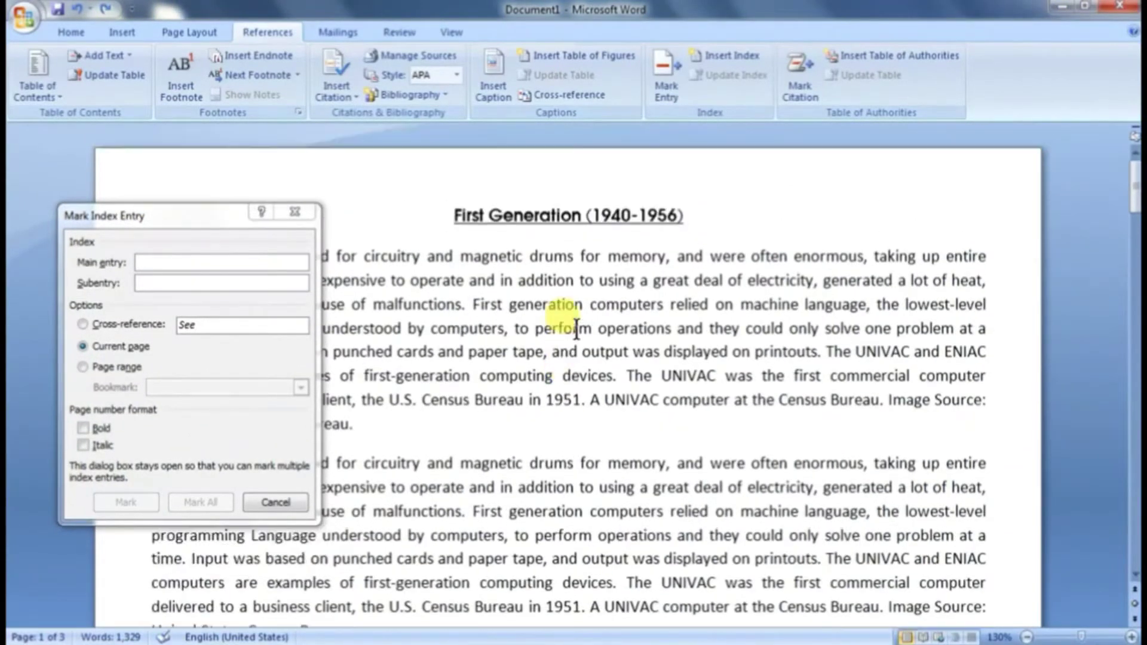
left_click_drag(205, 221, 865, 187)
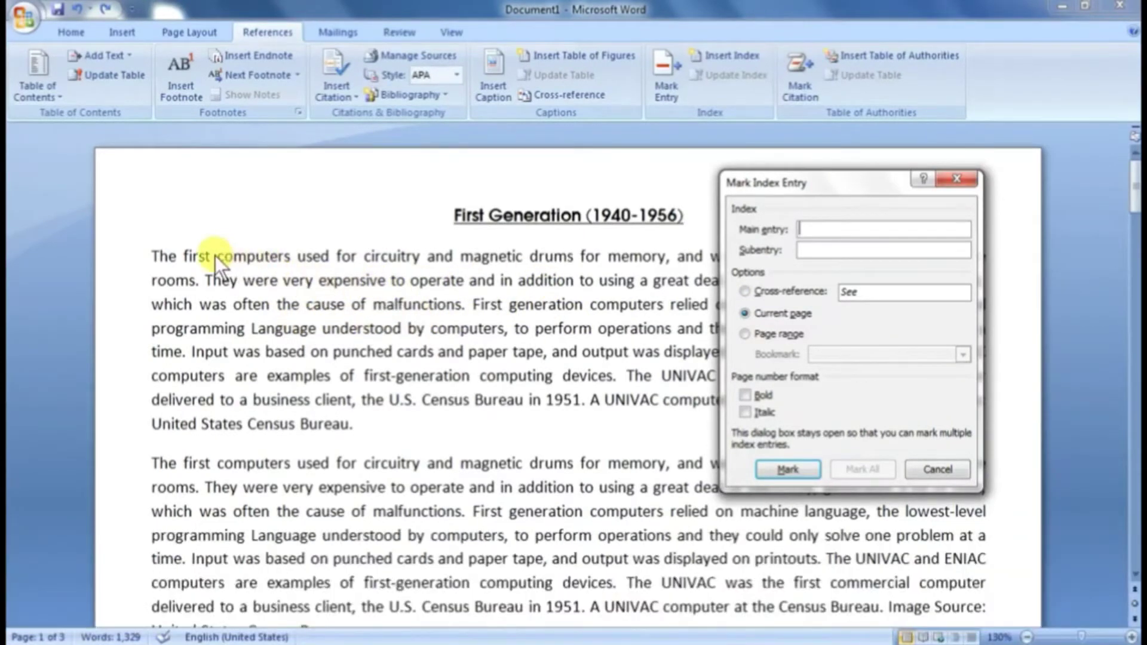
left_click_drag(213, 255, 289, 263)
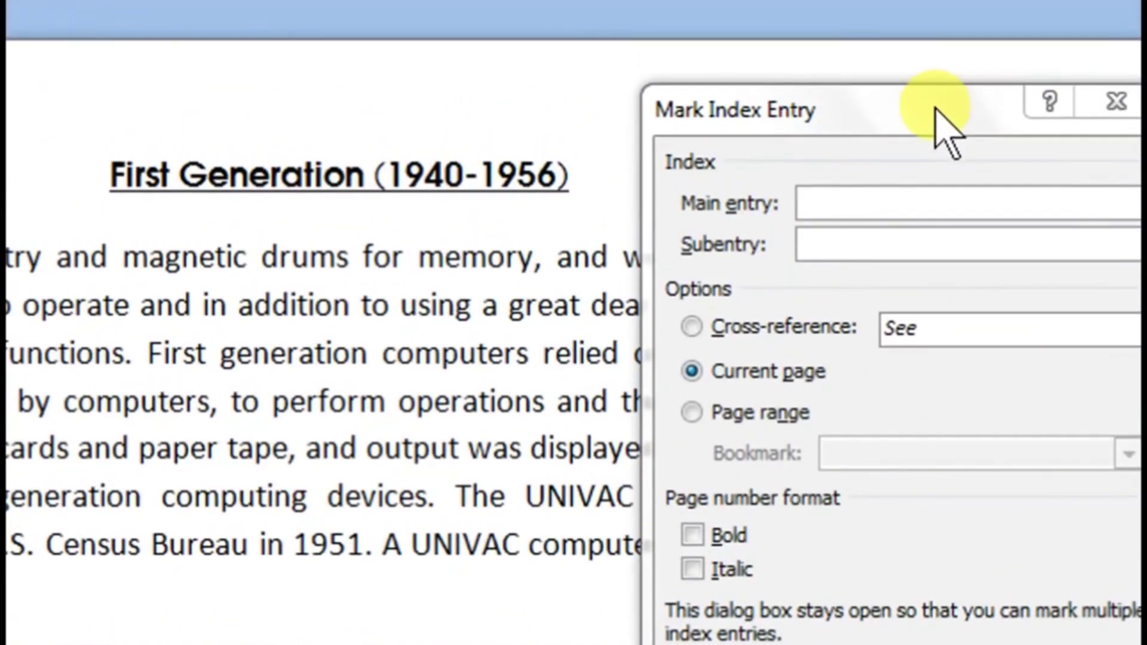
left_click(944, 113)
double_click(909, 200)
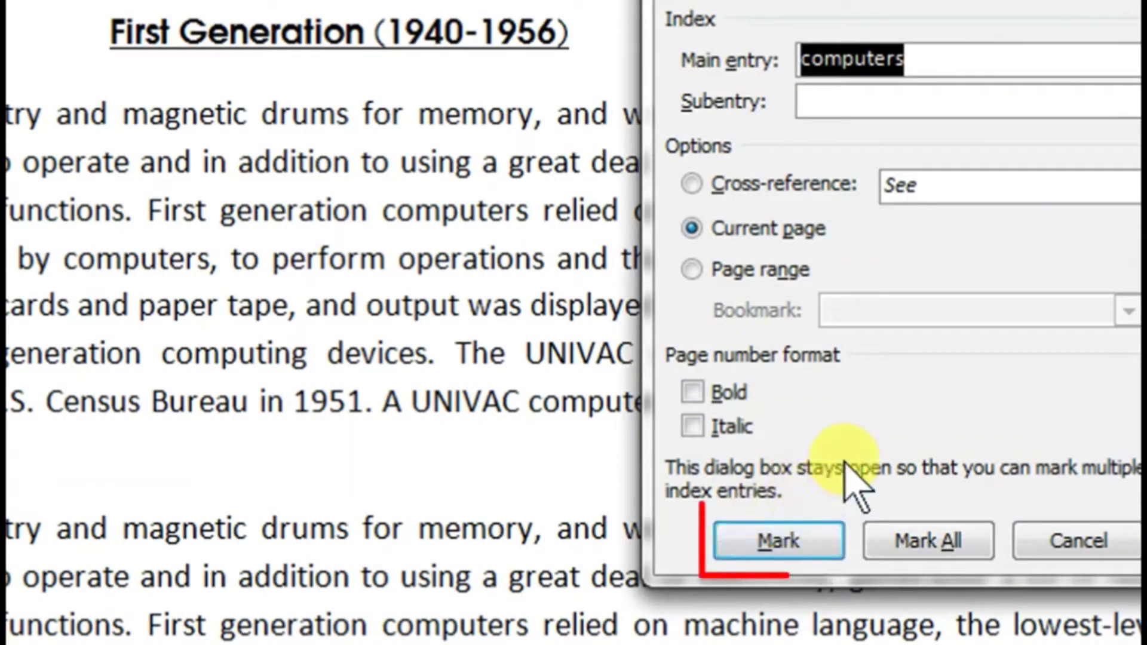
left_click(806, 540)
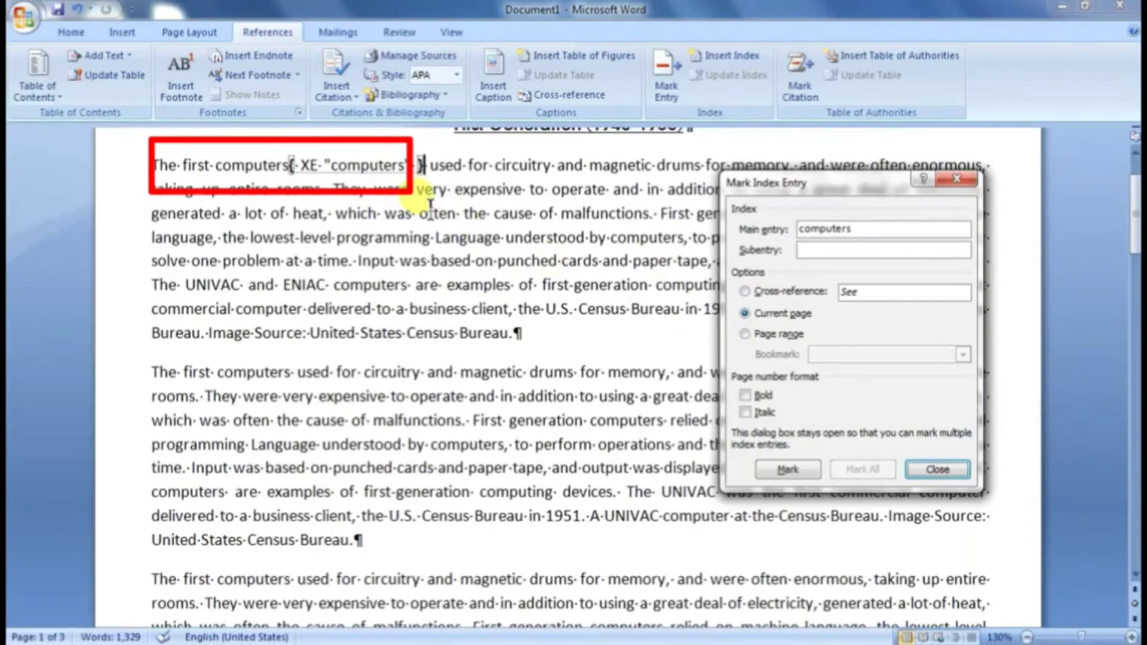
Mark the word "expensive" in the second paragraph as an index entry for the current page
left_click(70, 33)
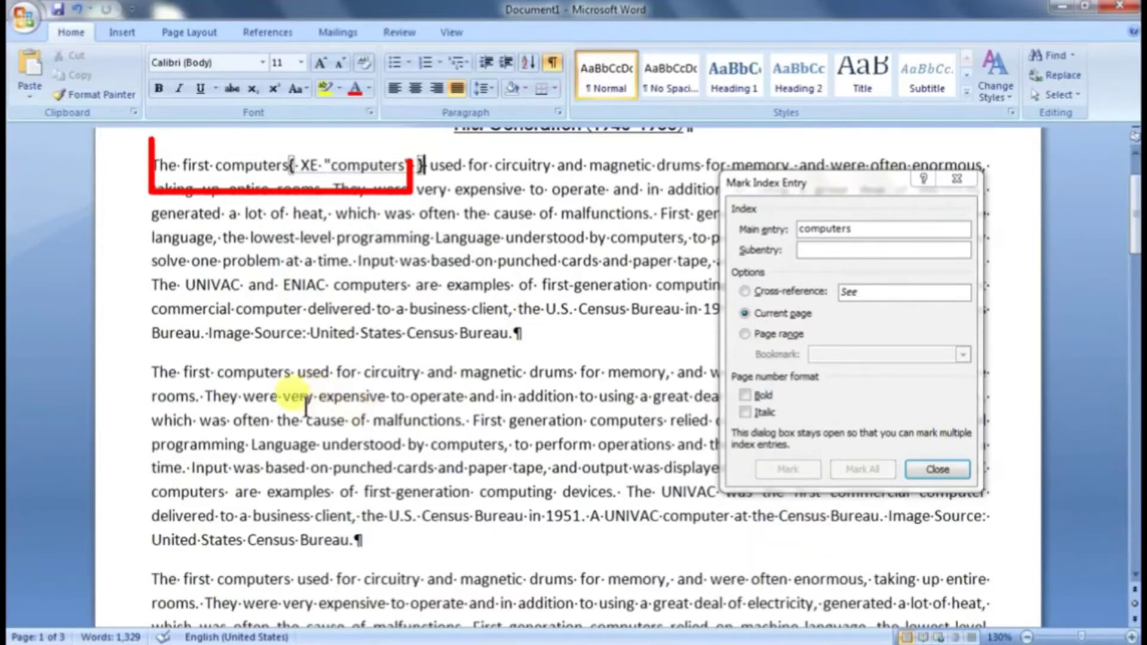
left_click_drag(357, 396, 361, 399)
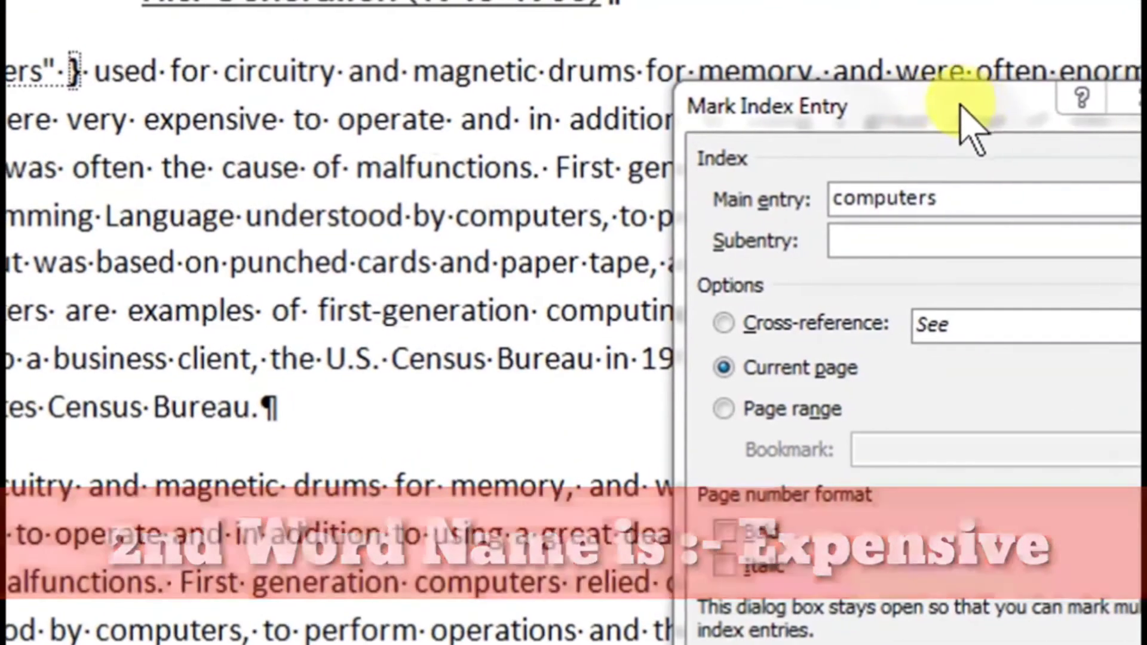
left_click(955, 111)
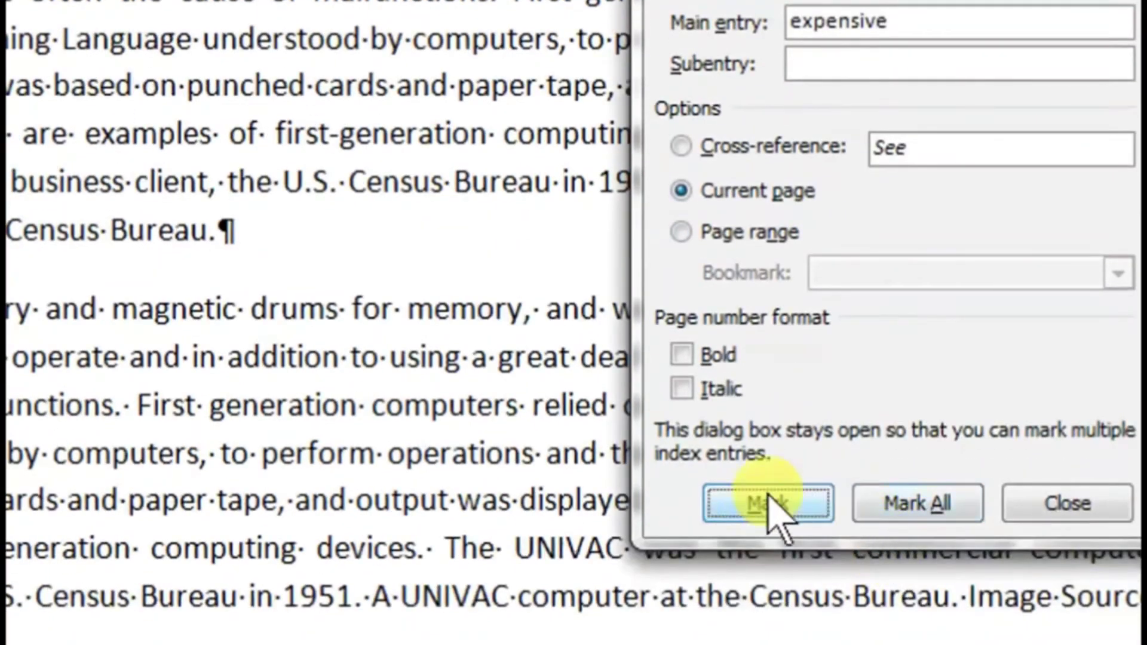
left_click(778, 511)
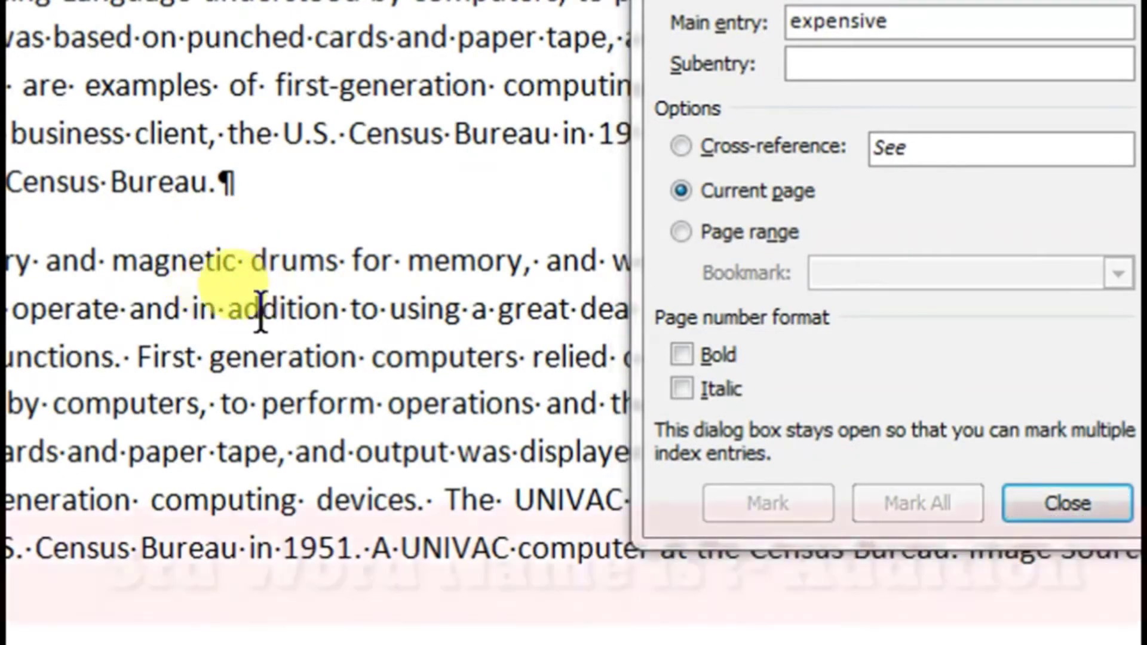
Mark the word "addition" in the third paragraph as an index entry for the current page
left_click_drag(231, 309, 334, 307)
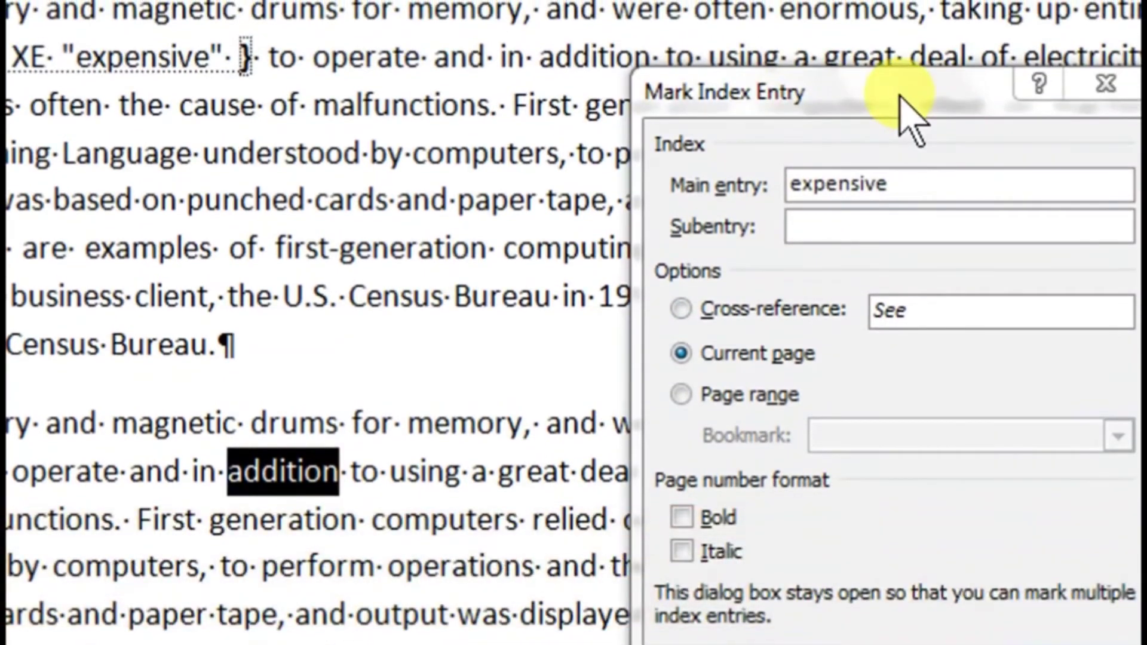
left_click(908, 116)
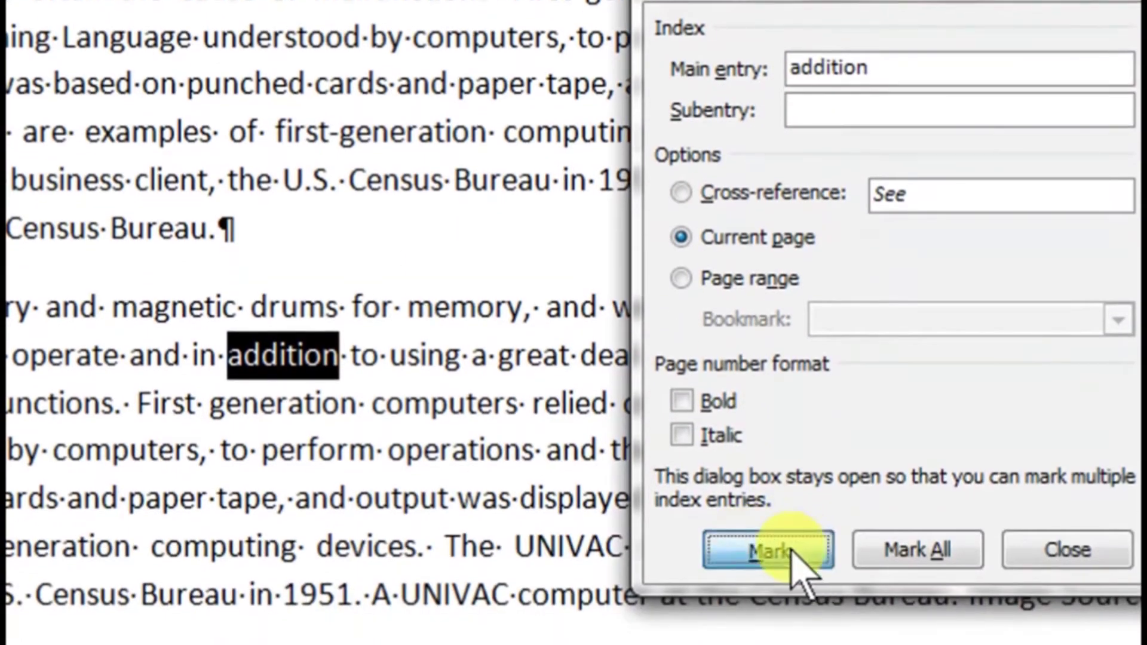
left_click(759, 555)
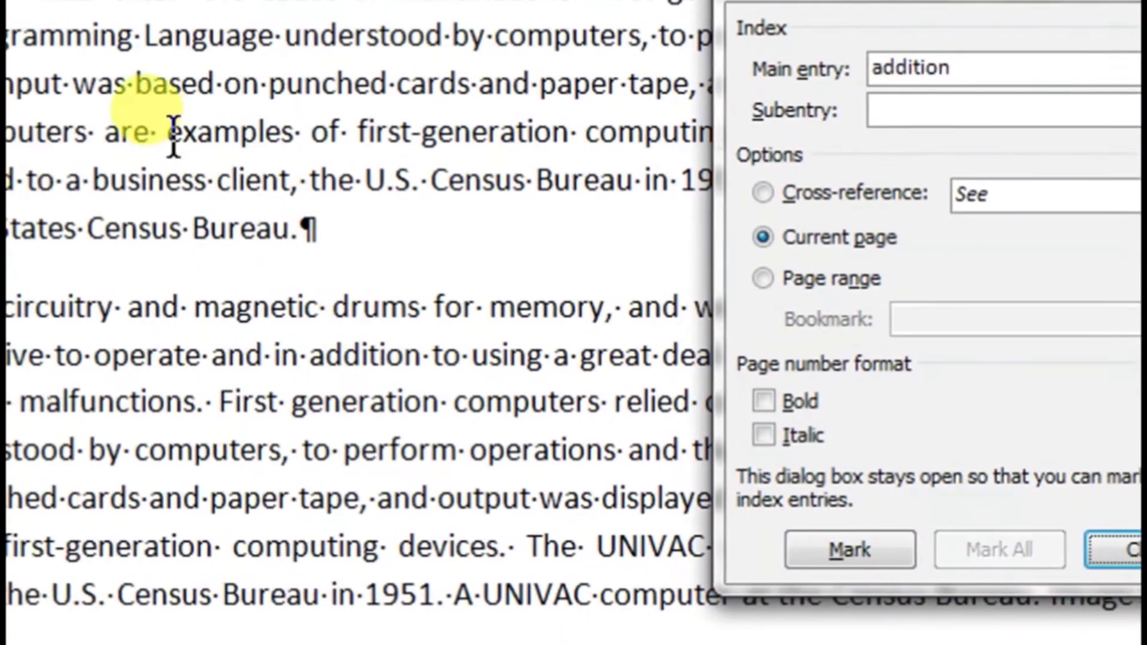
Mark the word "examples" in the third paragraph as an index entry for the current page
left_click(98, 131)
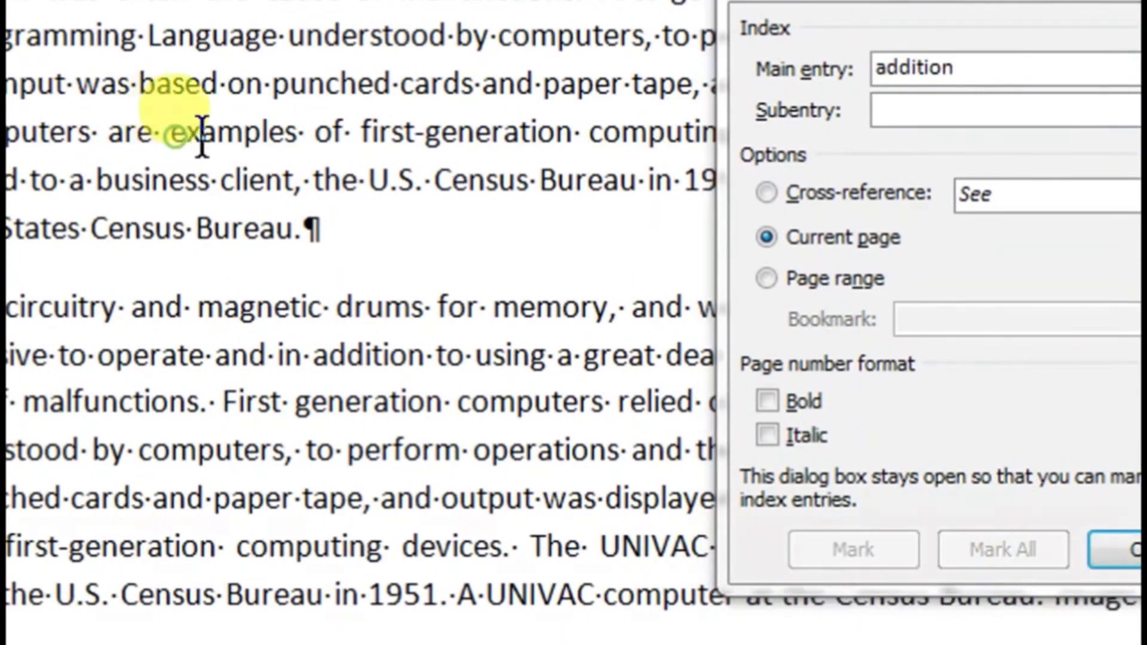
left_click_drag(171, 131, 288, 134)
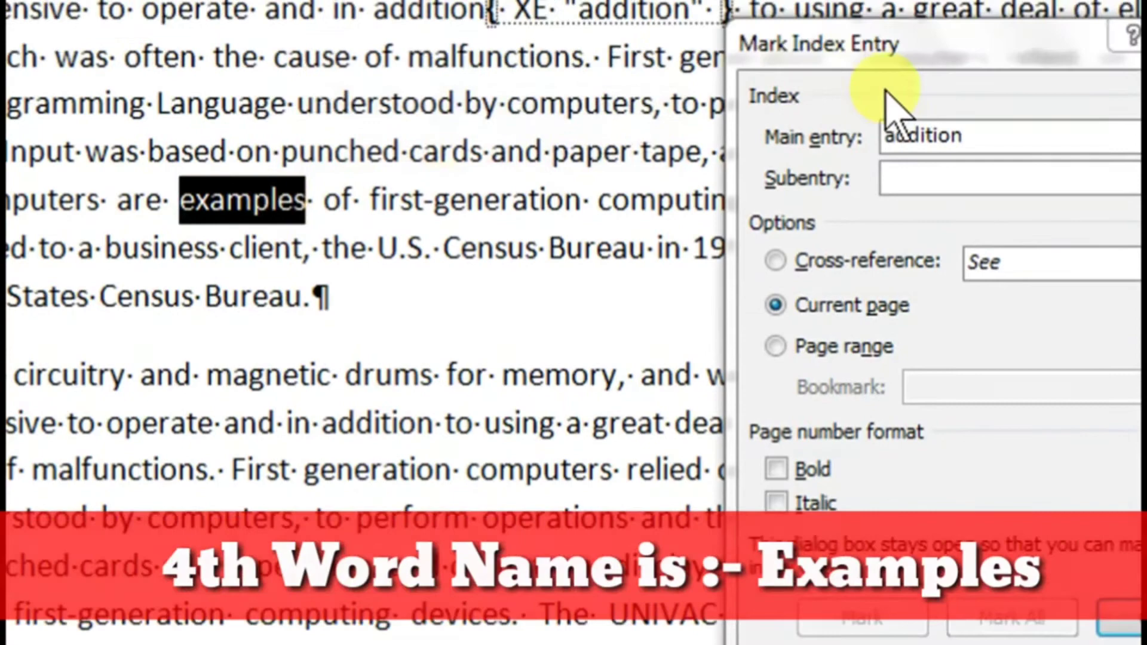
left_click(970, 95)
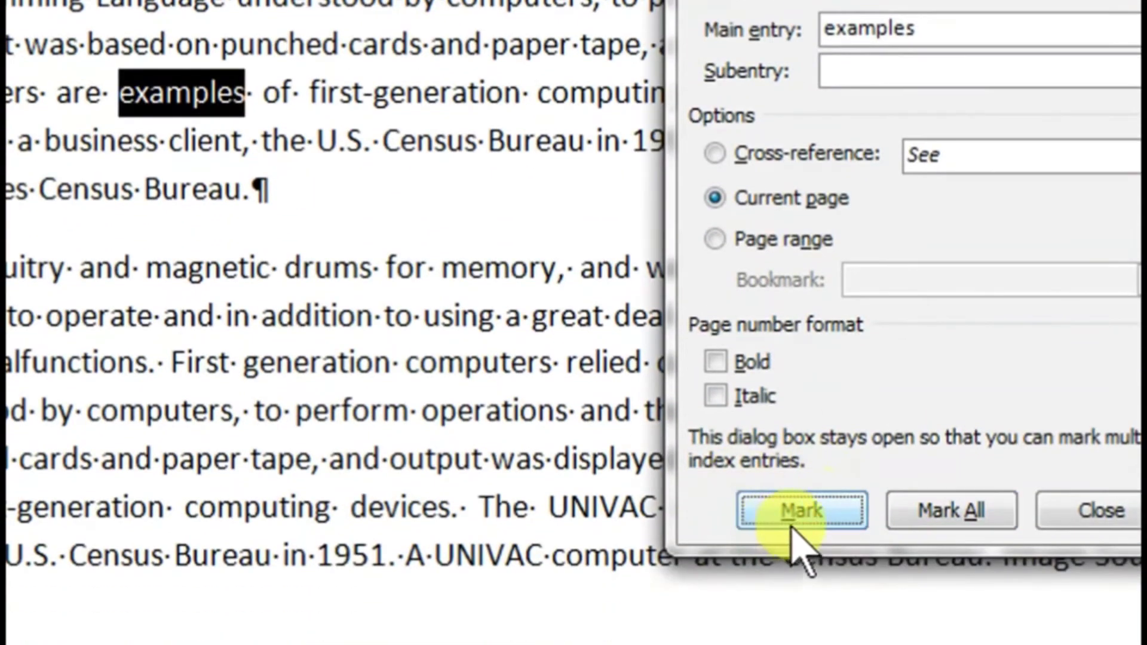
left_click(789, 519)
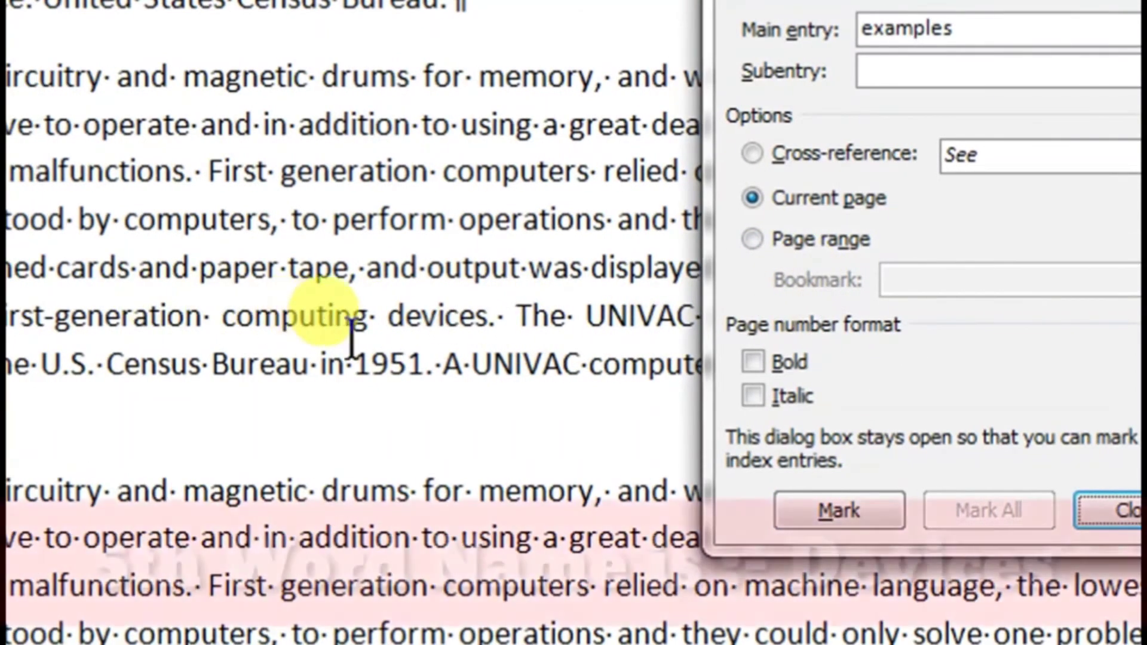
Mark the word "devices" in the fourth paragraph as an index entry and close the entry dialog
left_click_drag(387, 326, 505, 325)
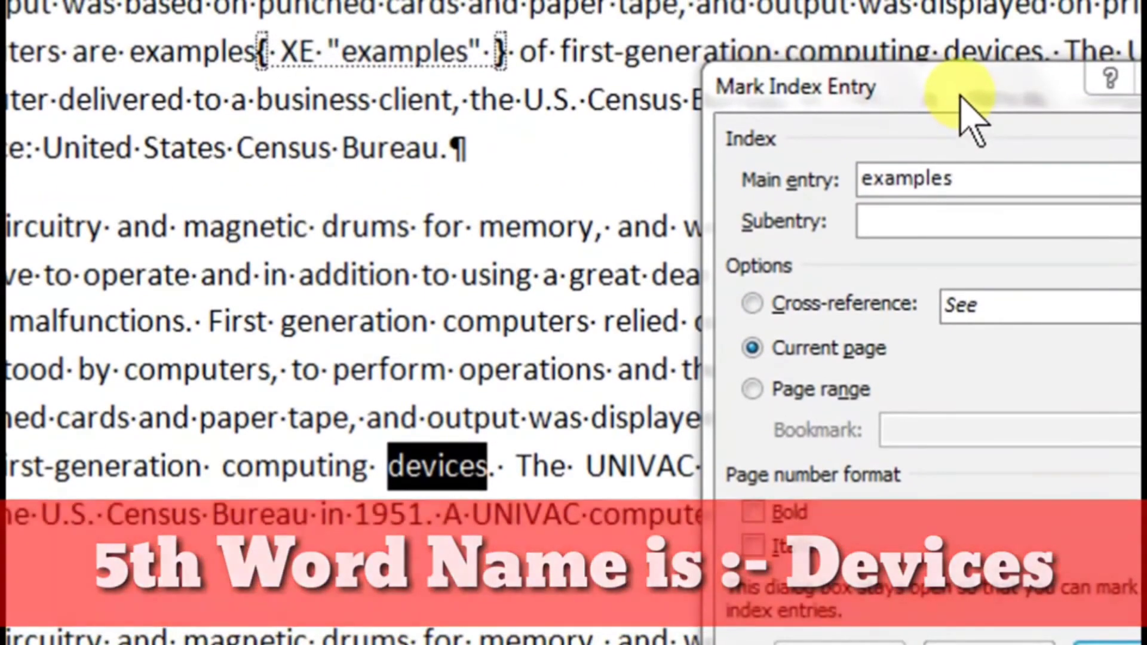
left_click(961, 94)
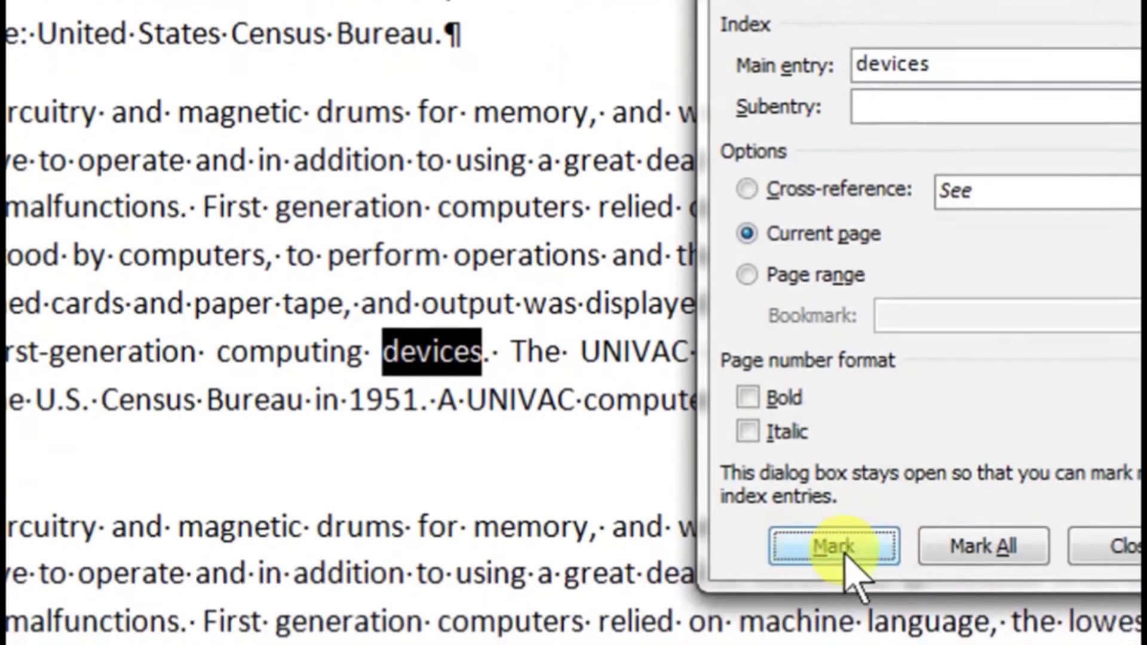
left_click(826, 545)
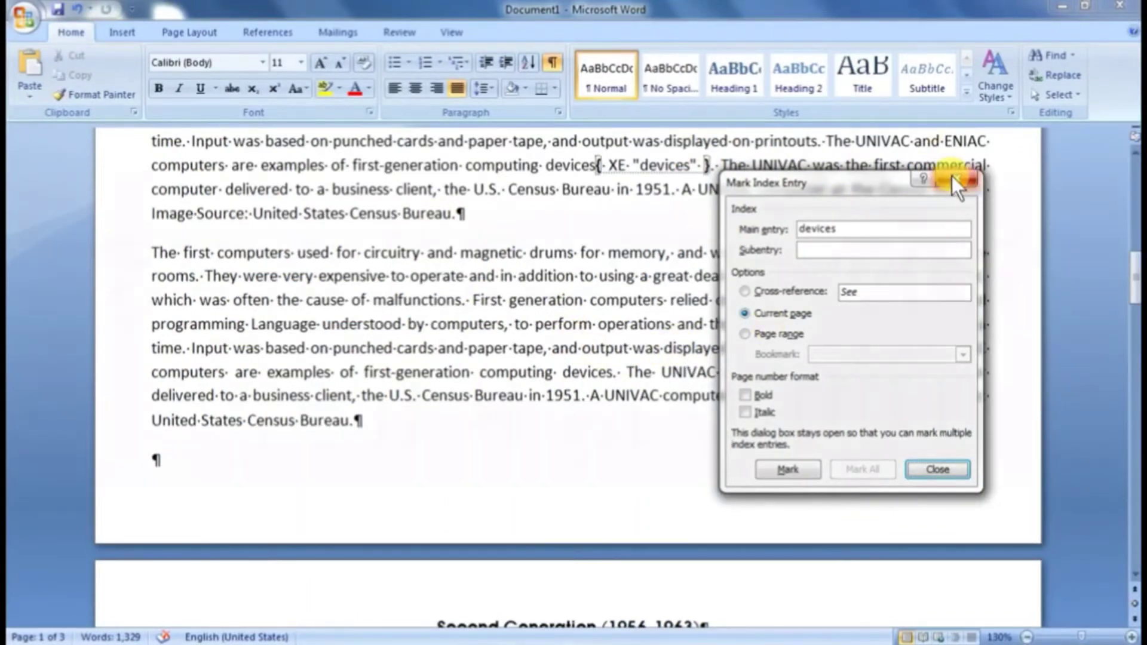
left_click(956, 179)
Place the insertion point on the blank third page and hide the formatting marks
scroll(300, 473, "down", 4)
scroll(300, 472, "down", 8)
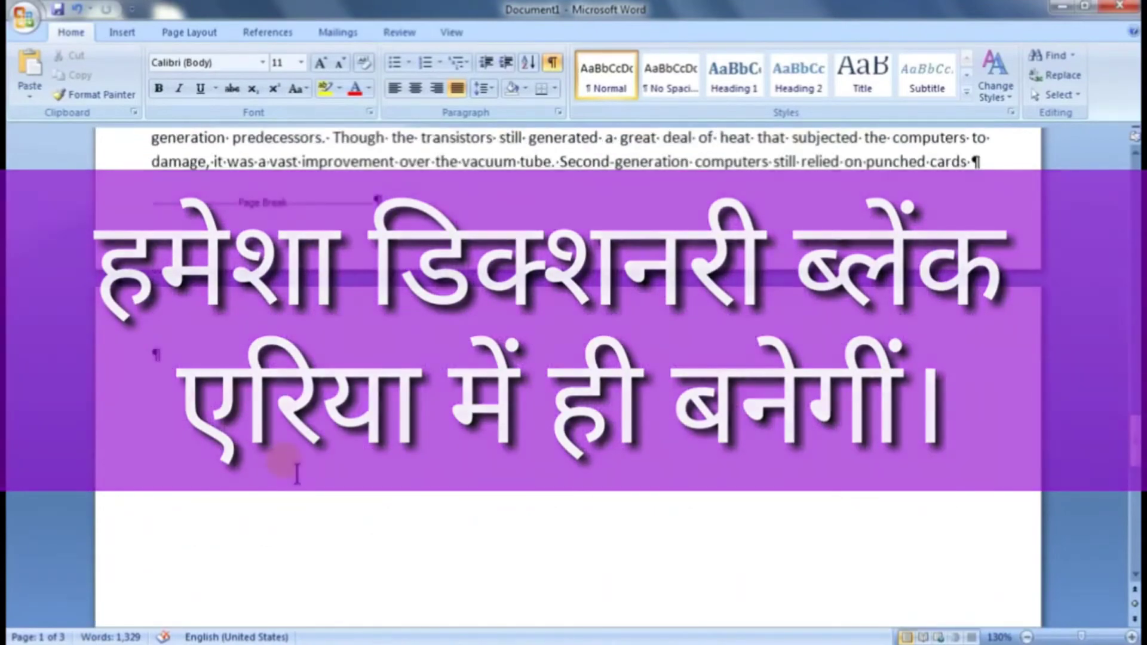
left_click(157, 355)
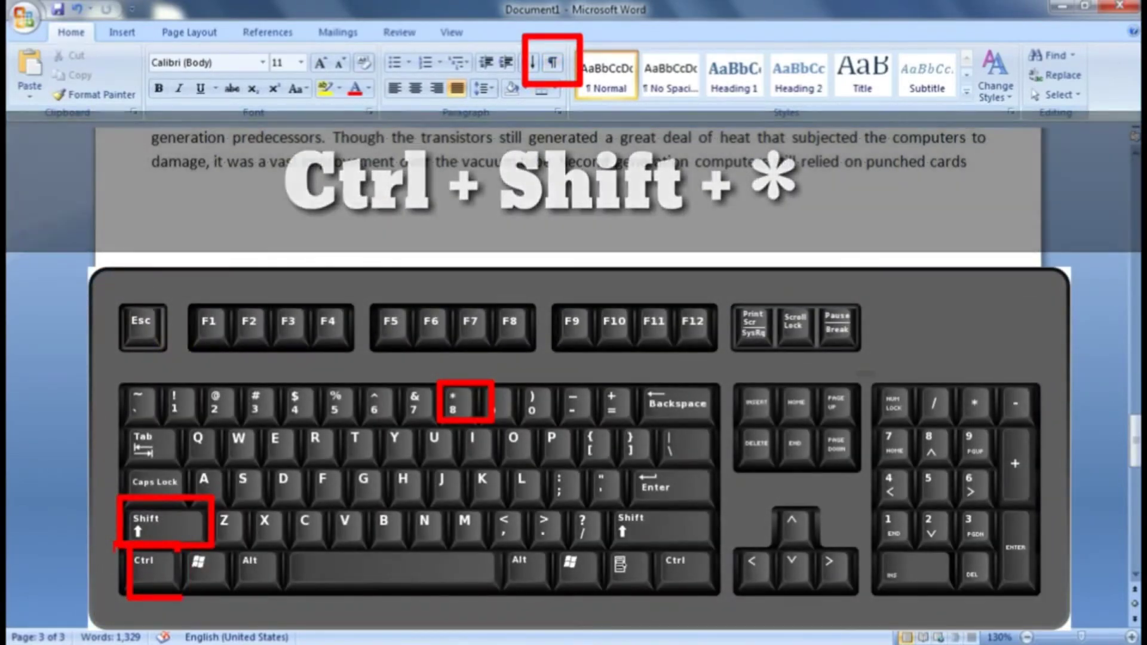
key("ctrl+shift+8")
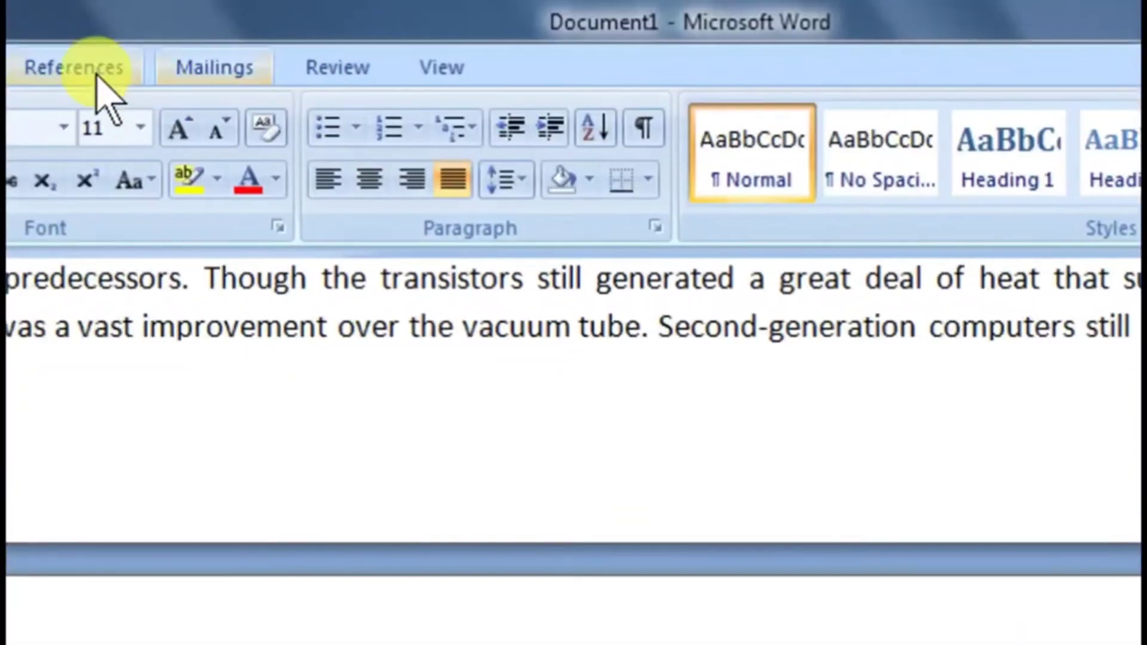
Start inserting an index on the third page with the Run-in type and 2 columns
left_click(269, 34)
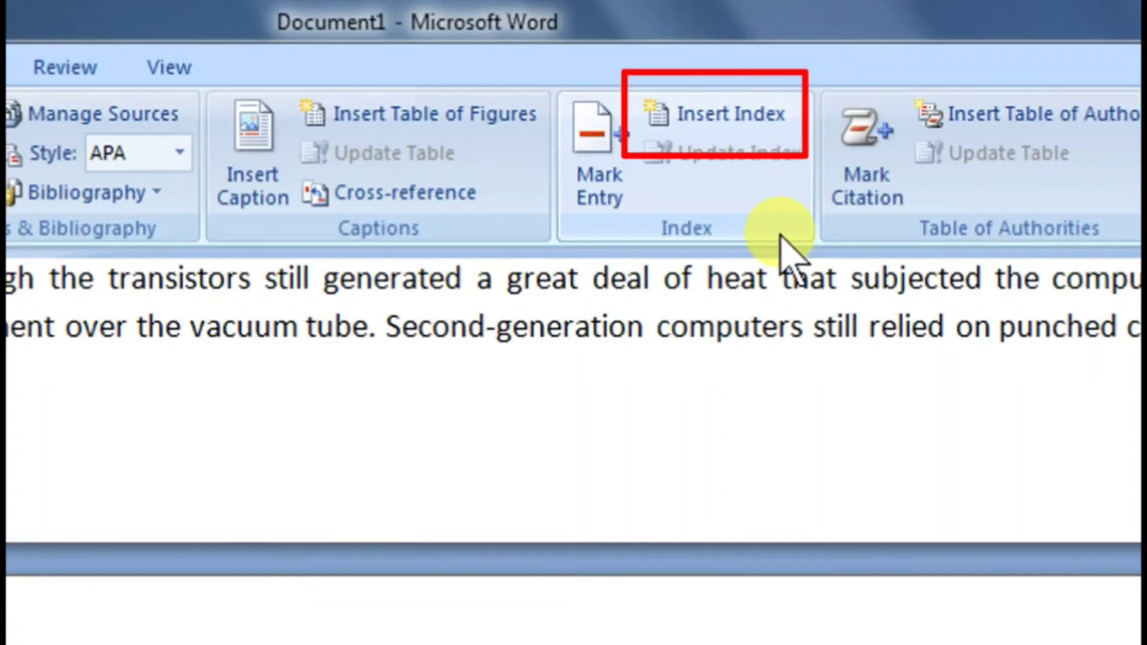
left_click(720, 120)
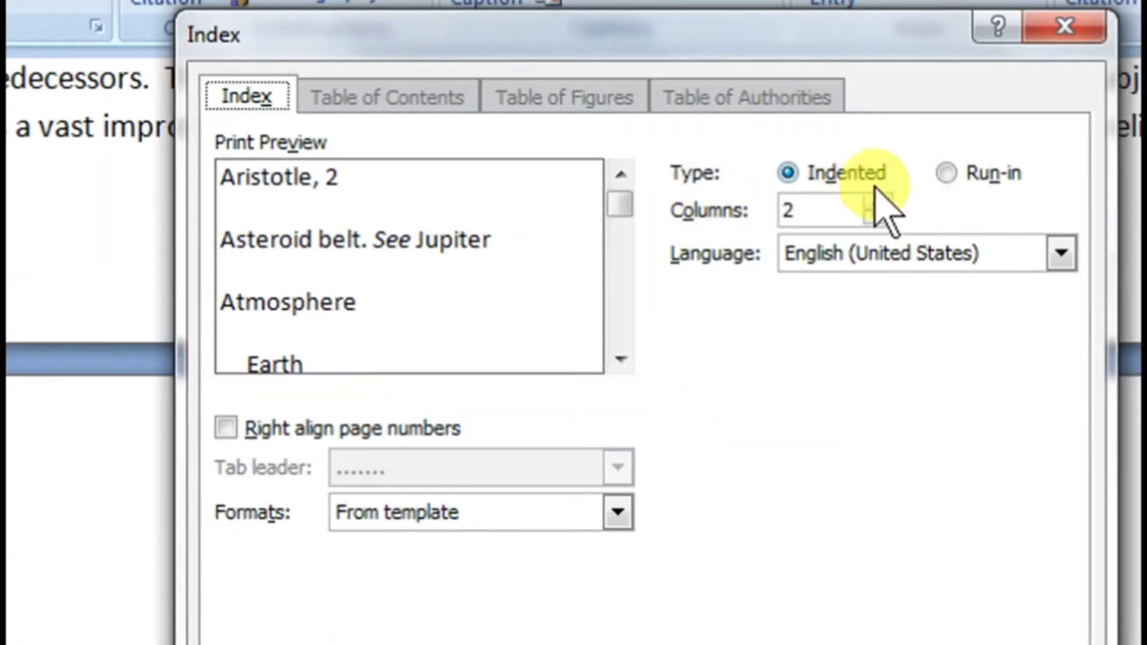
left_click(945, 174)
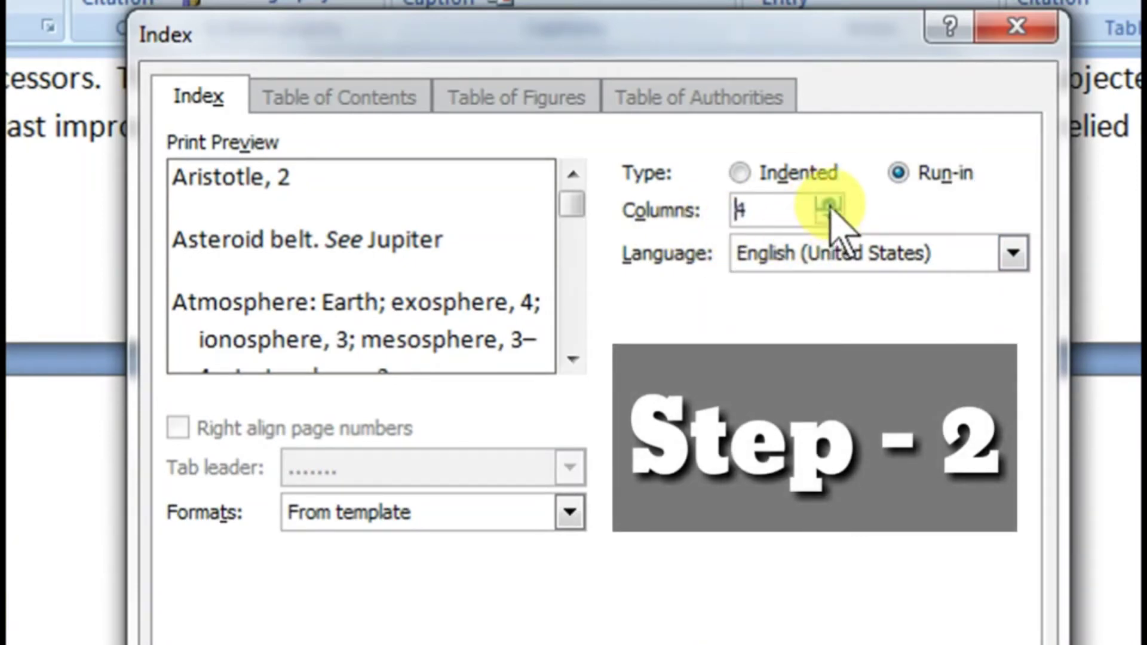
left_click(828, 216)
left_click(828, 216)
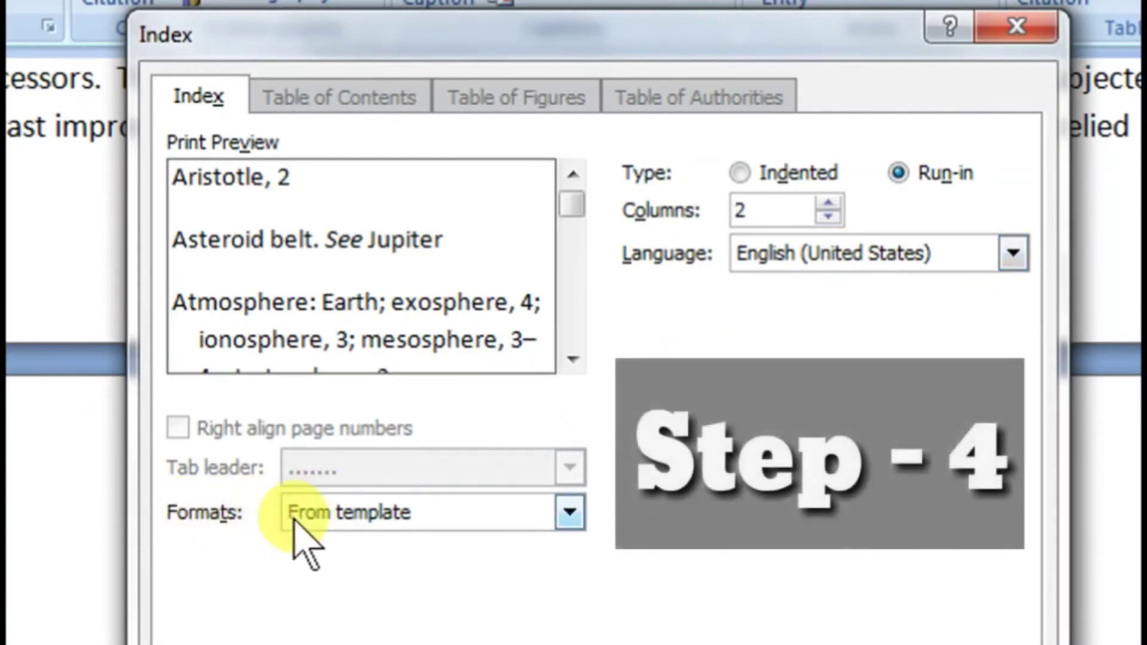
Preview the Classic, Fancy, Modern and Bulleted index formats, and set the index format to Fancy
left_click(324, 517)
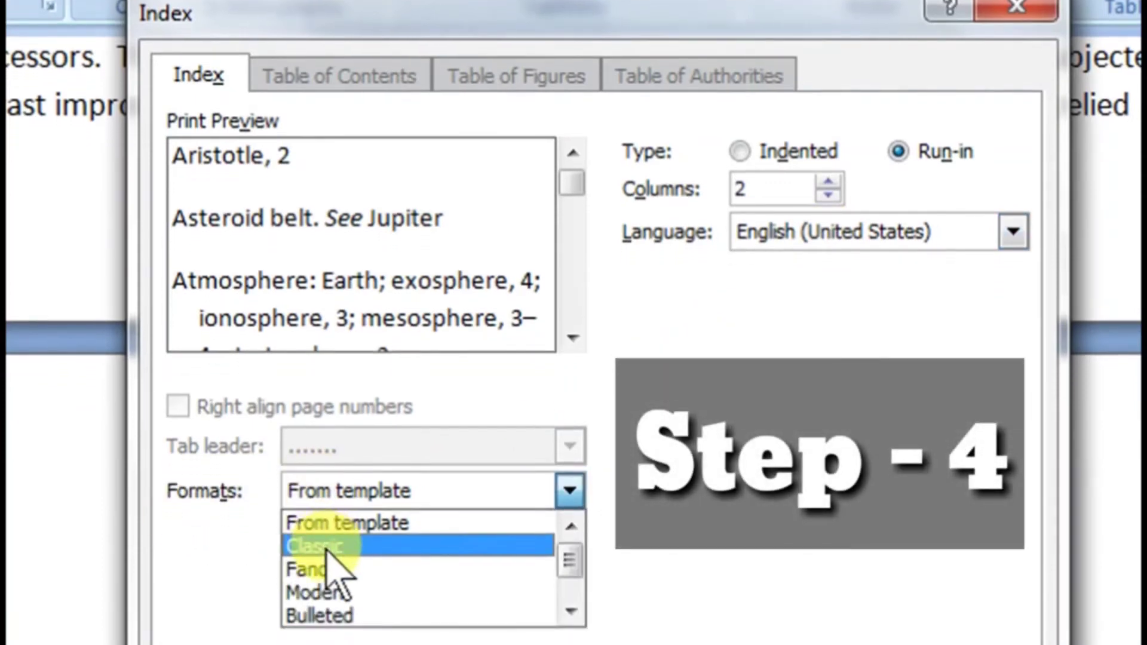
left_click(325, 547)
left_click(333, 488)
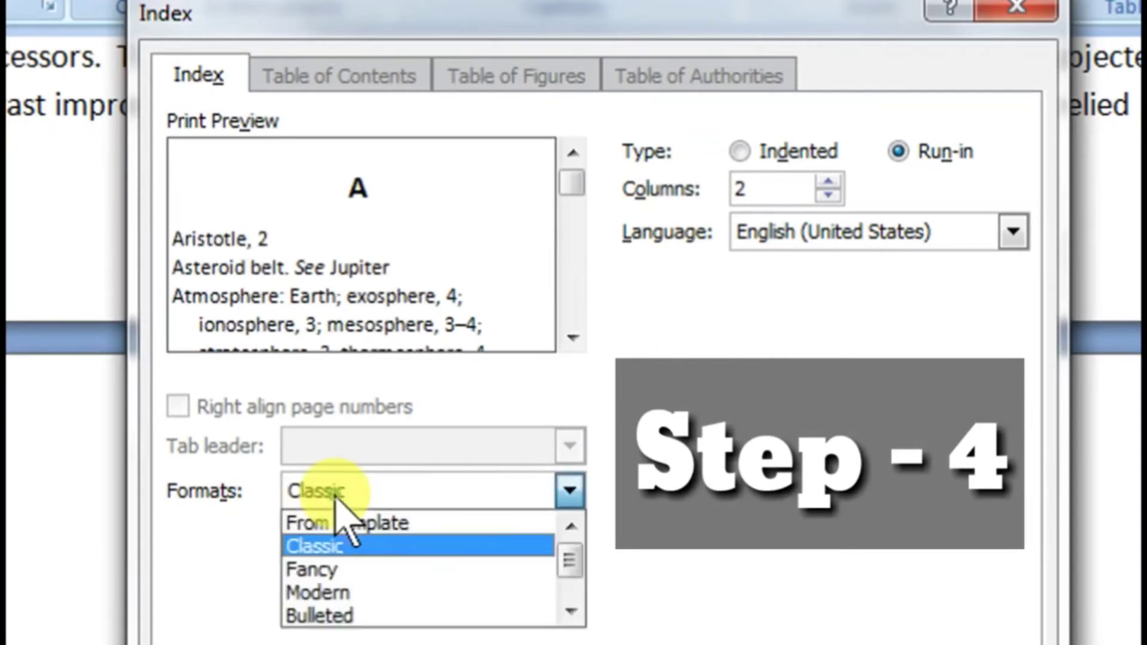
left_click(336, 567)
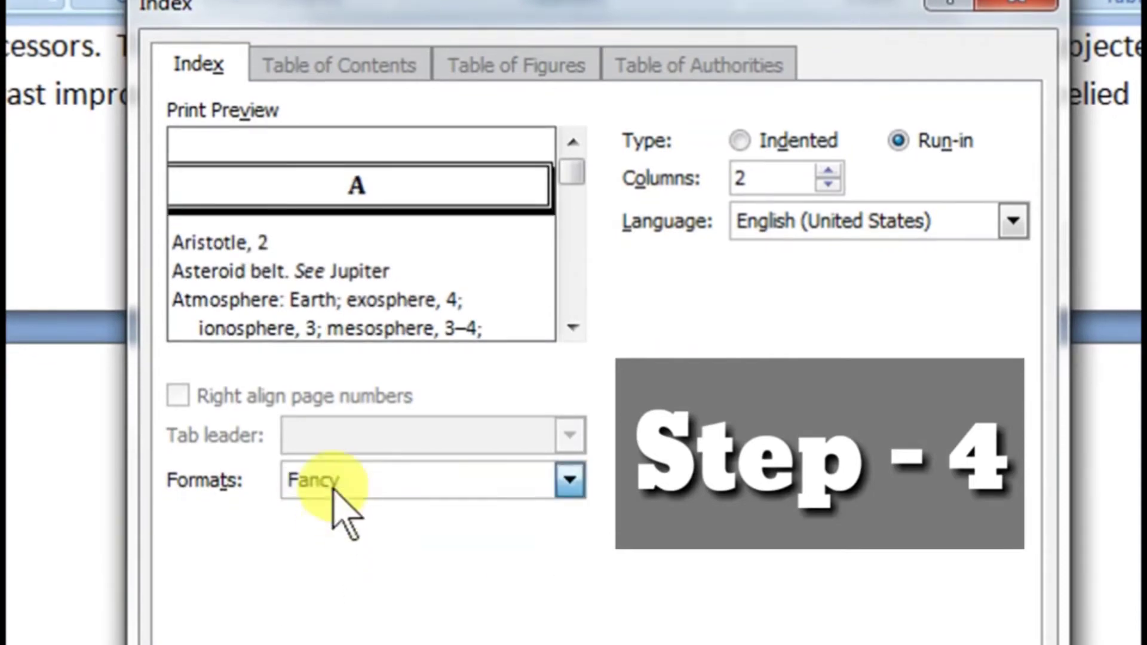
left_click(333, 489)
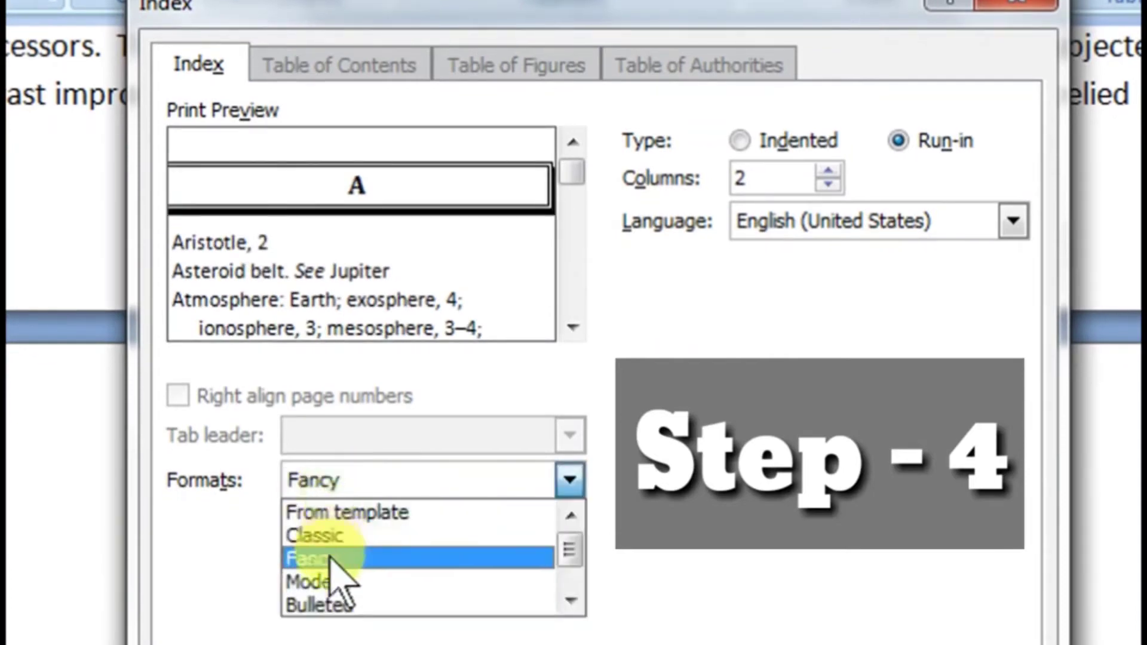
left_click(327, 577)
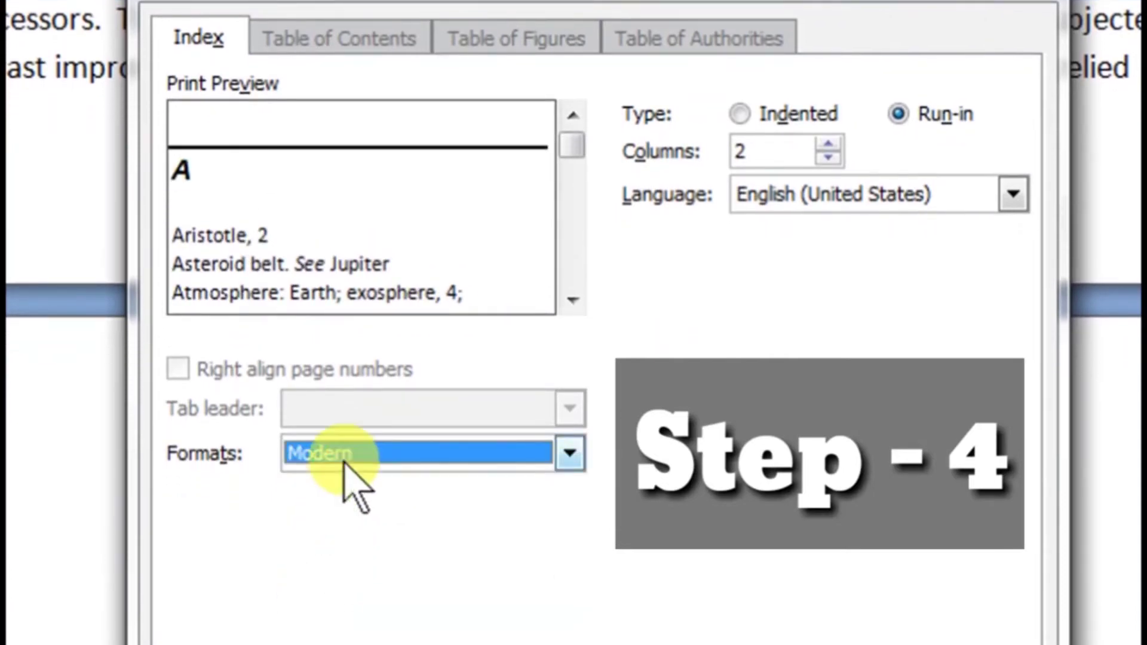
left_click(344, 464)
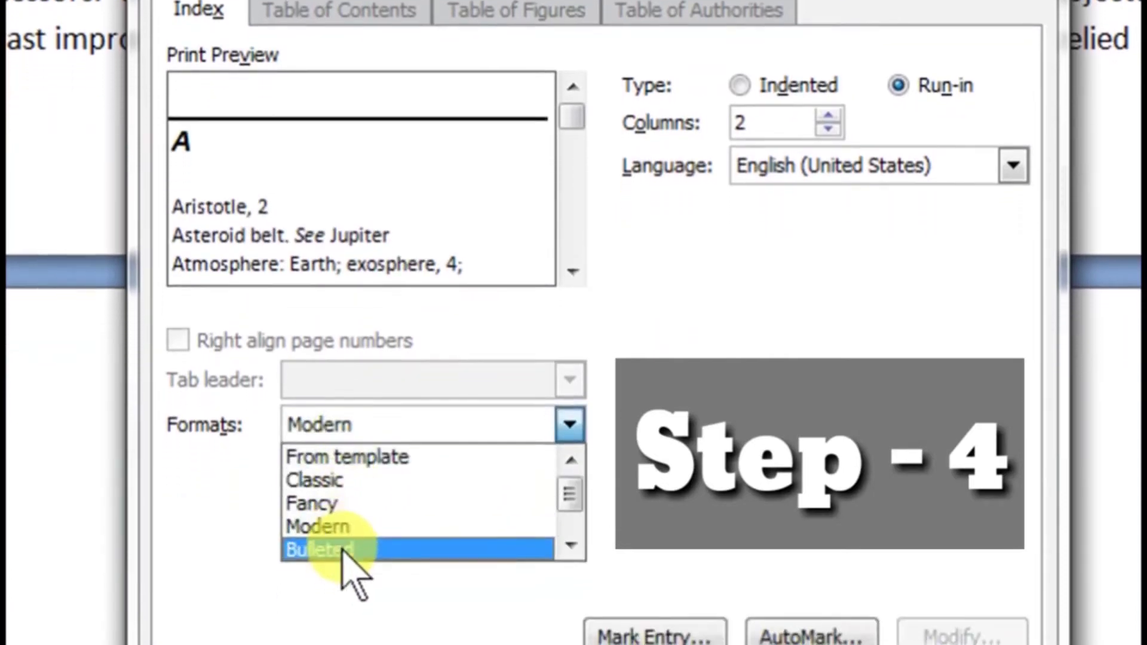
left_click(333, 574)
left_click(361, 461)
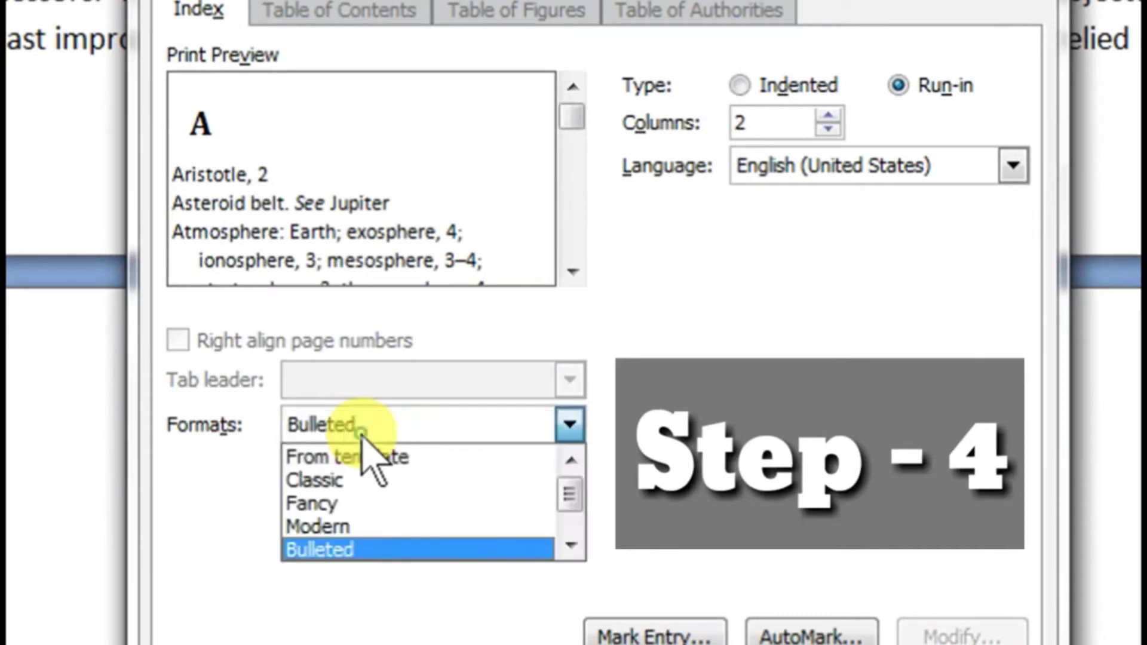
left_click(353, 505)
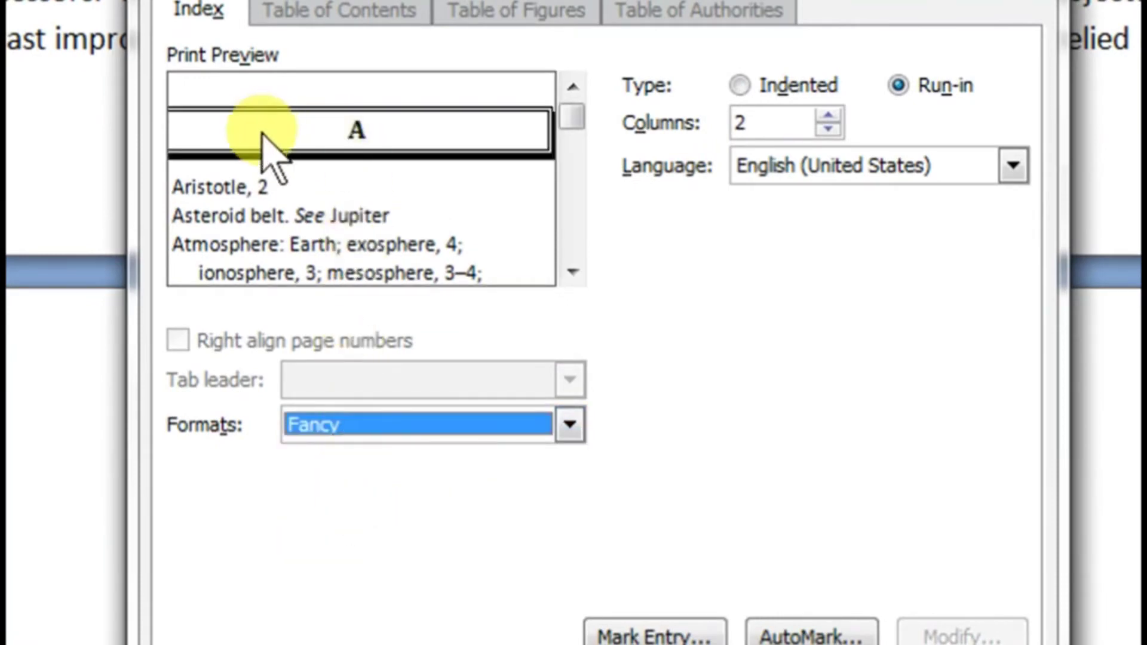
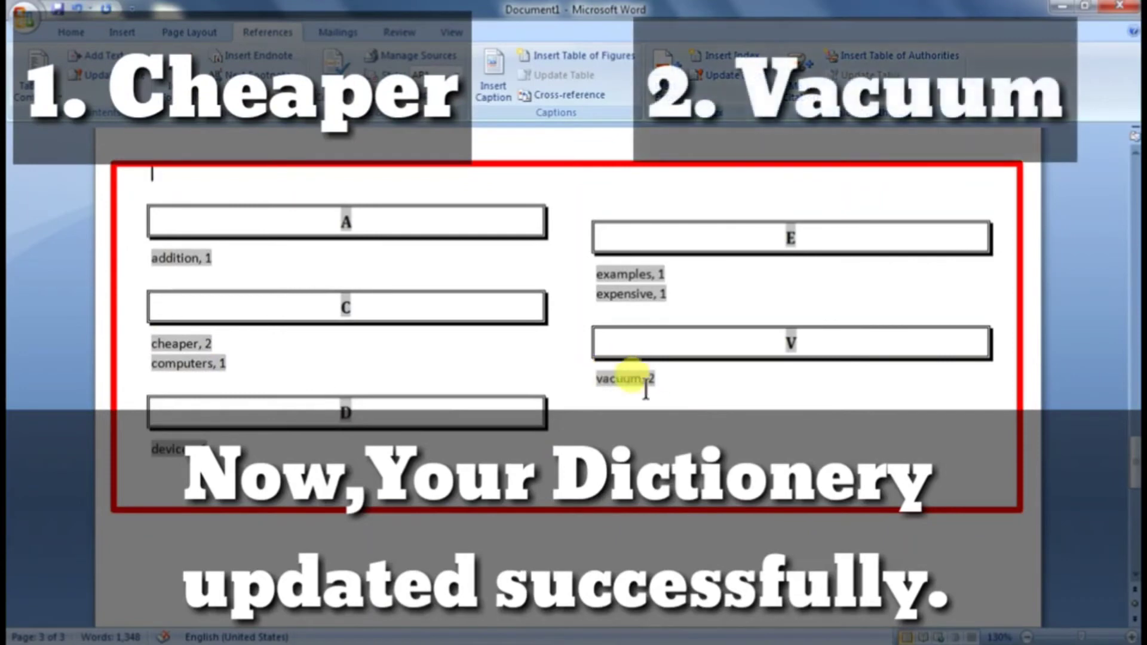
Examine the entries of the index on the third page and the page number given for "vacuum"
left_click(505, 459)
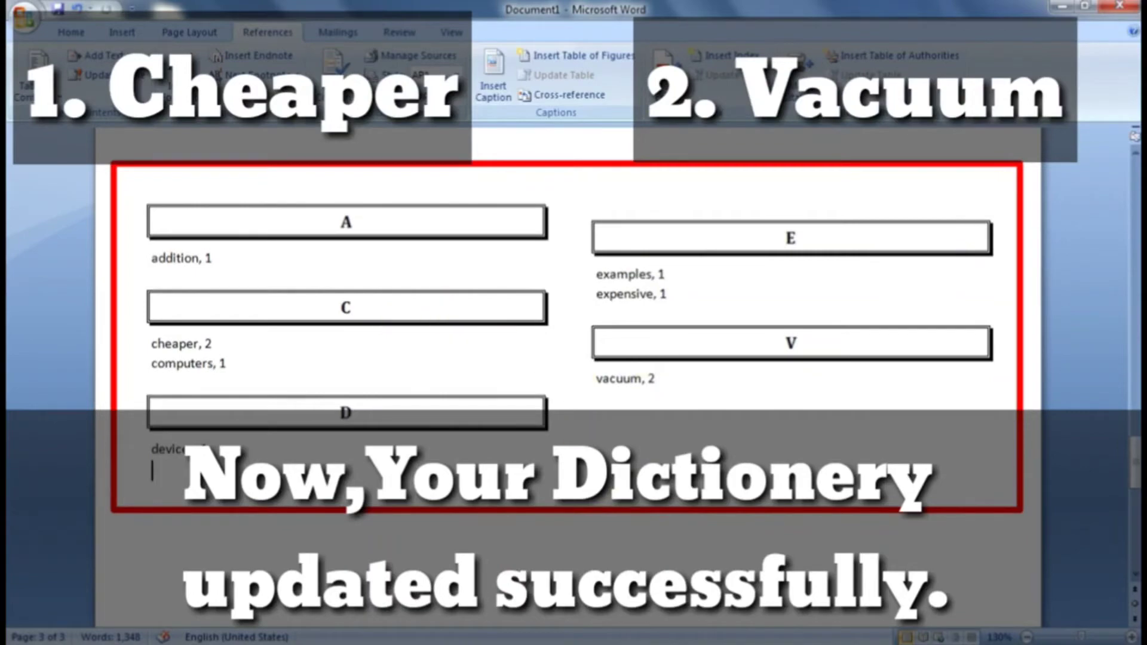
scroll(568, 287, "down", 3)
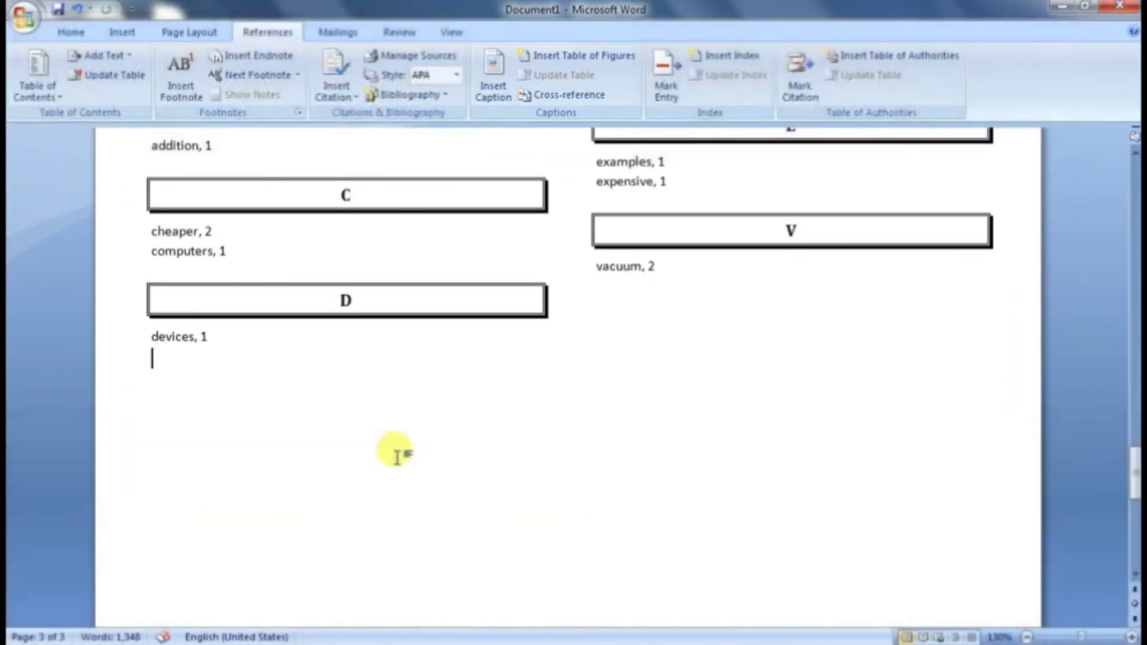
scroll(397, 457, "up", 2)
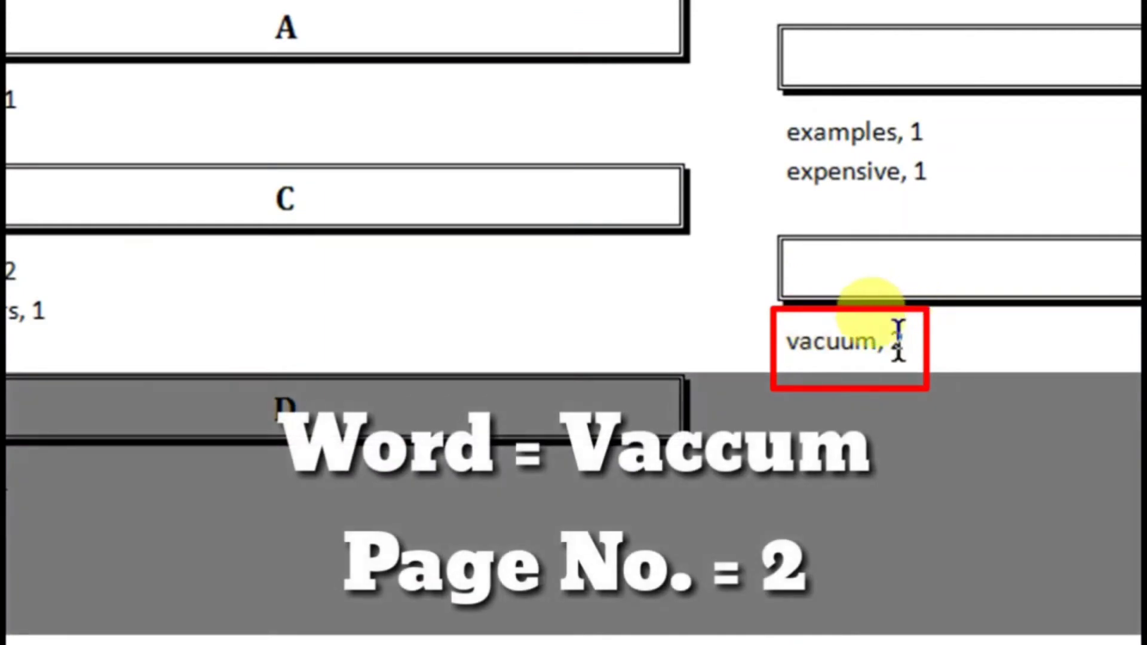
mouse_move(898, 340)
left_mouse_down()
mouse_move(840, 338)
mouse_move(824, 325)
left_mouse_up()
left_click(886, 345)
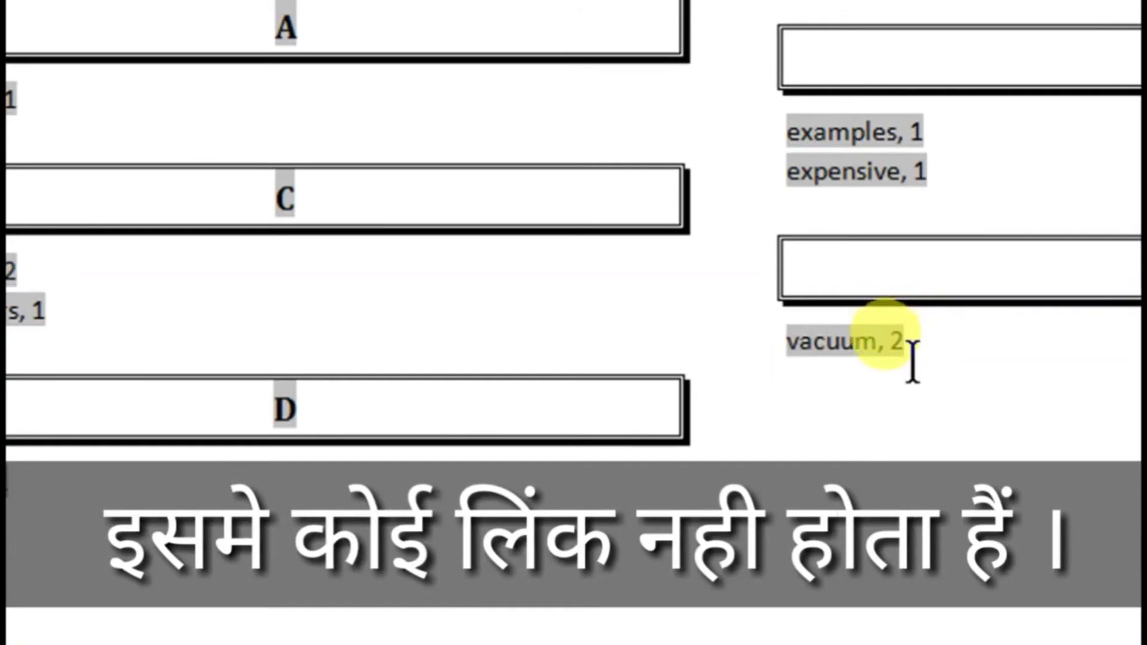
left_click(944, 348)
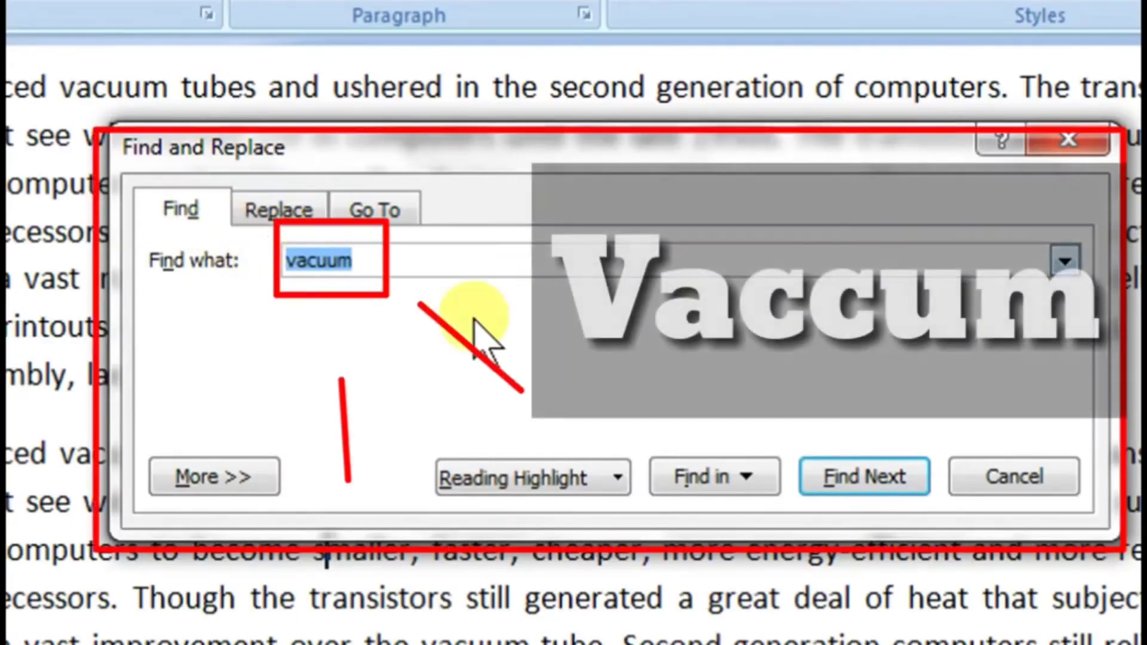
Highlight all occurrences of the word "vacuum" in the document and close the find dialog
left_click(618, 478)
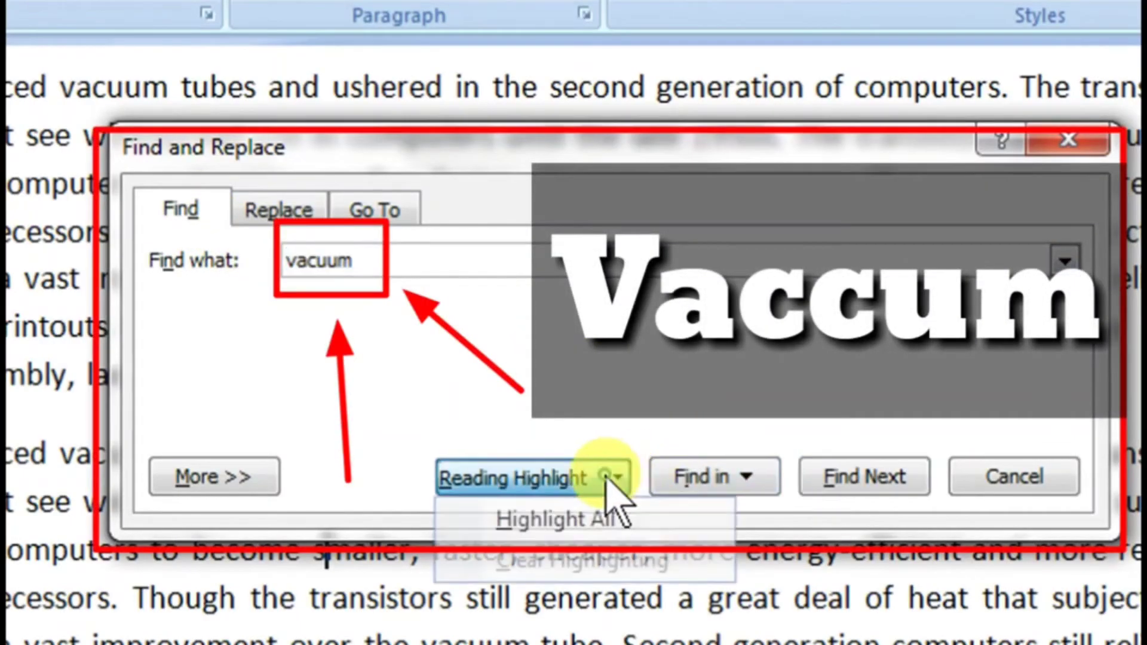
left_click(559, 520)
left_click(967, 472)
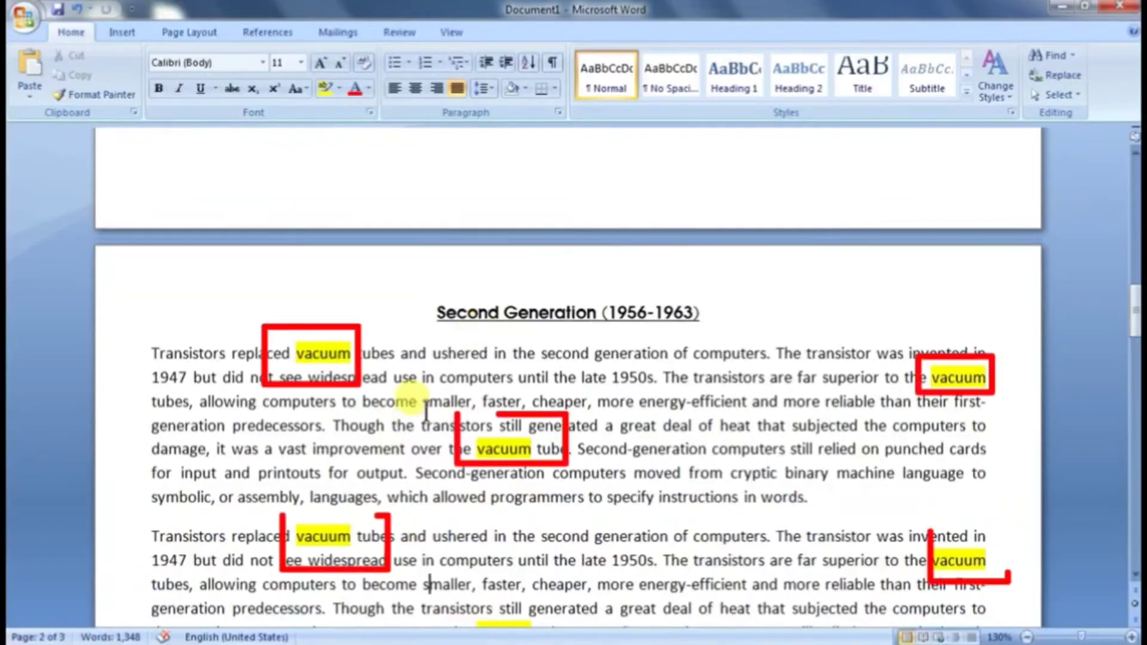
scroll(461, 465, "down", 5)
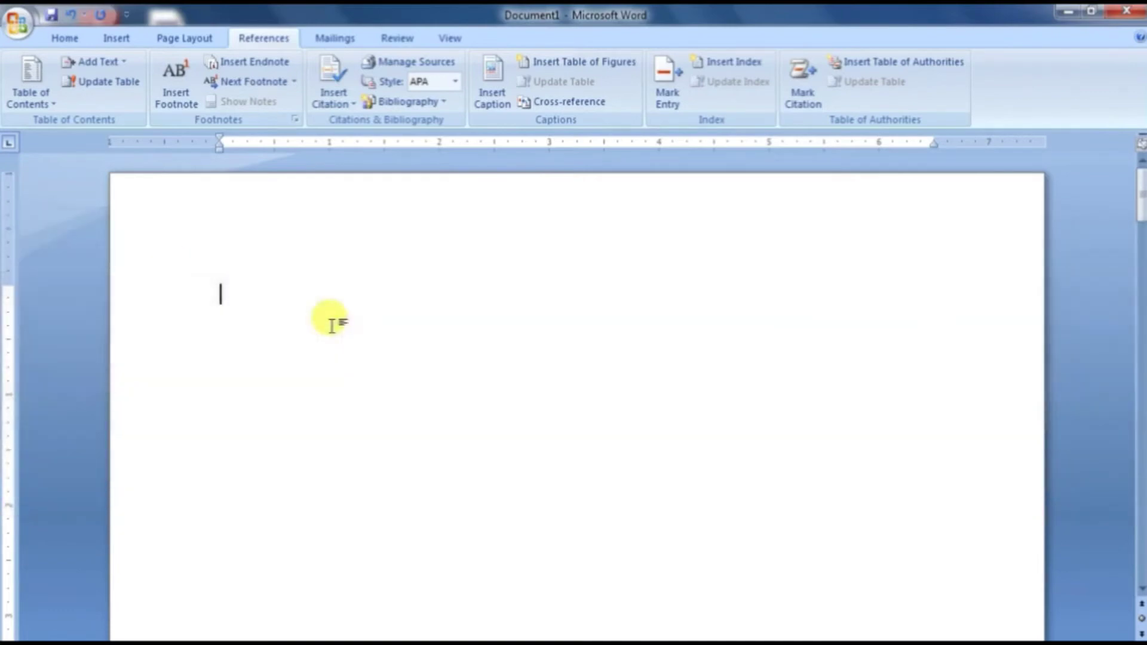
Examine the sample document's blank opening page and its chapters THE DOCUMENT VIEW and THE ROYAL FAMILY
scroll(316, 305, "down", 1)
scroll(316, 304, "down", 10)
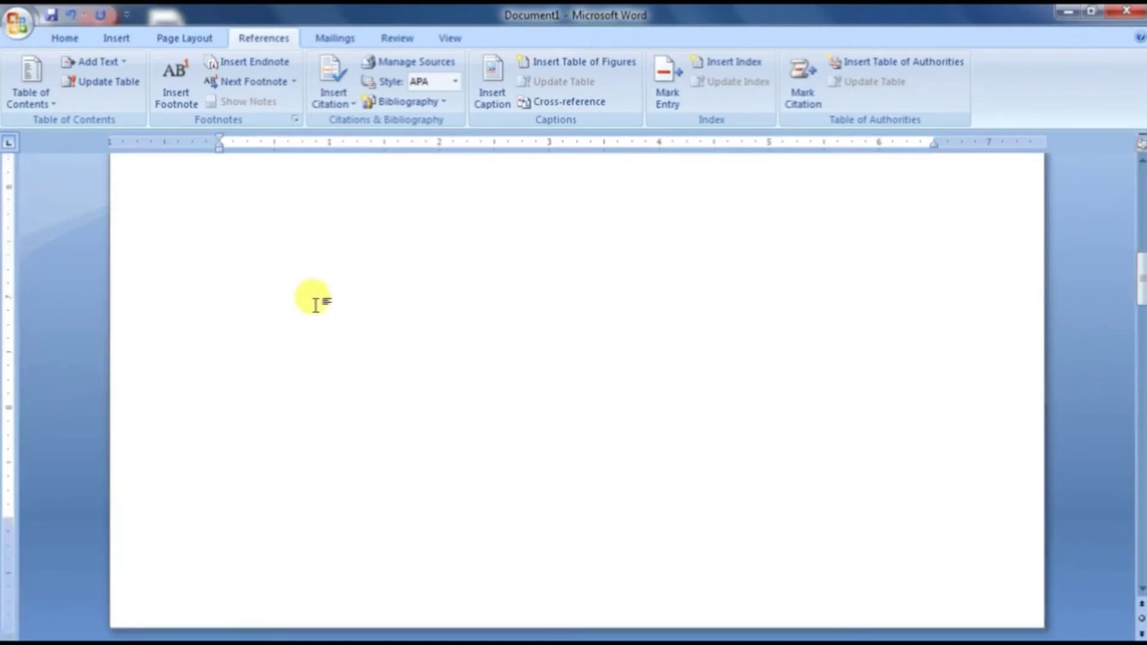
scroll(314, 302, "down", 4)
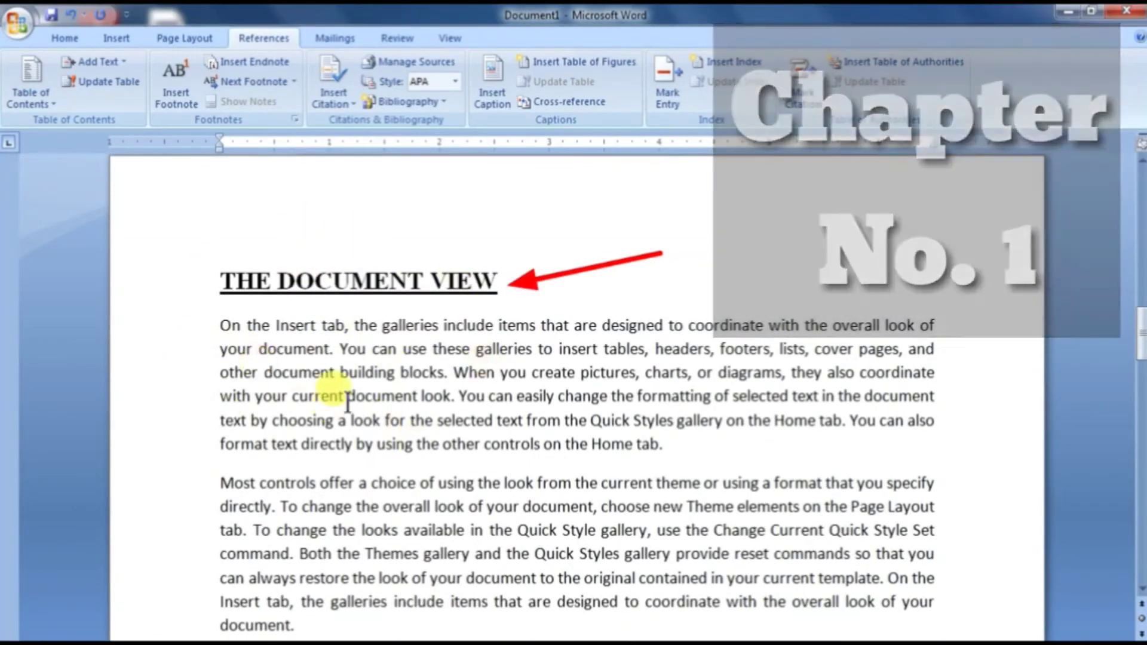
scroll(347, 403, "down", 15)
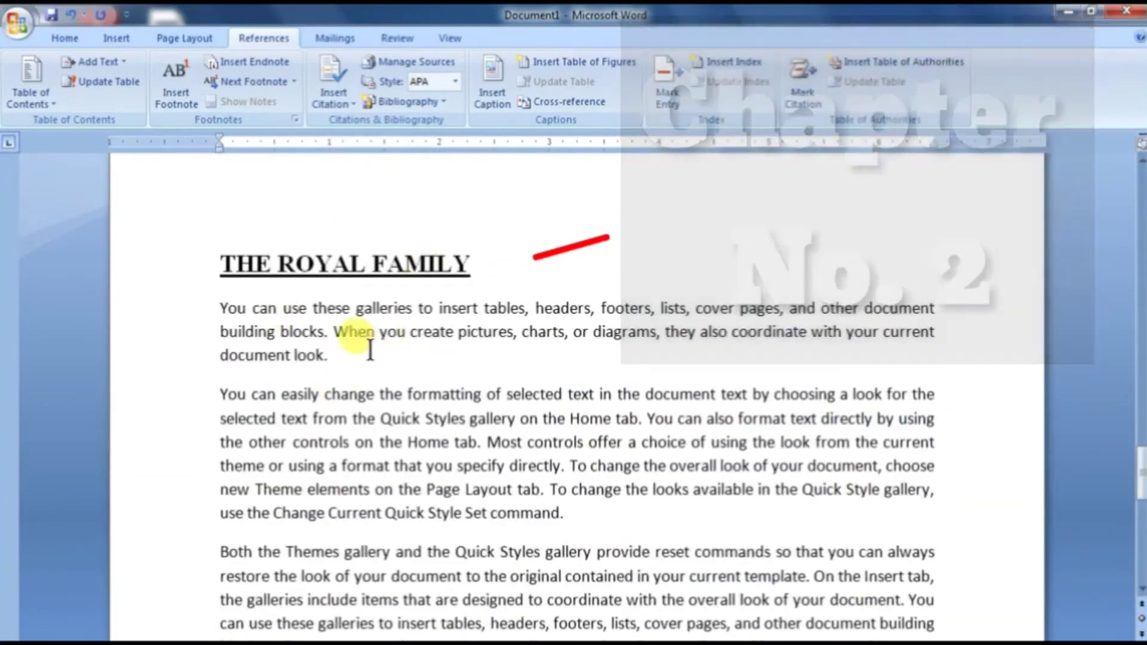
scroll(355, 366, "up", 10)
scroll(349, 364, "up", 6)
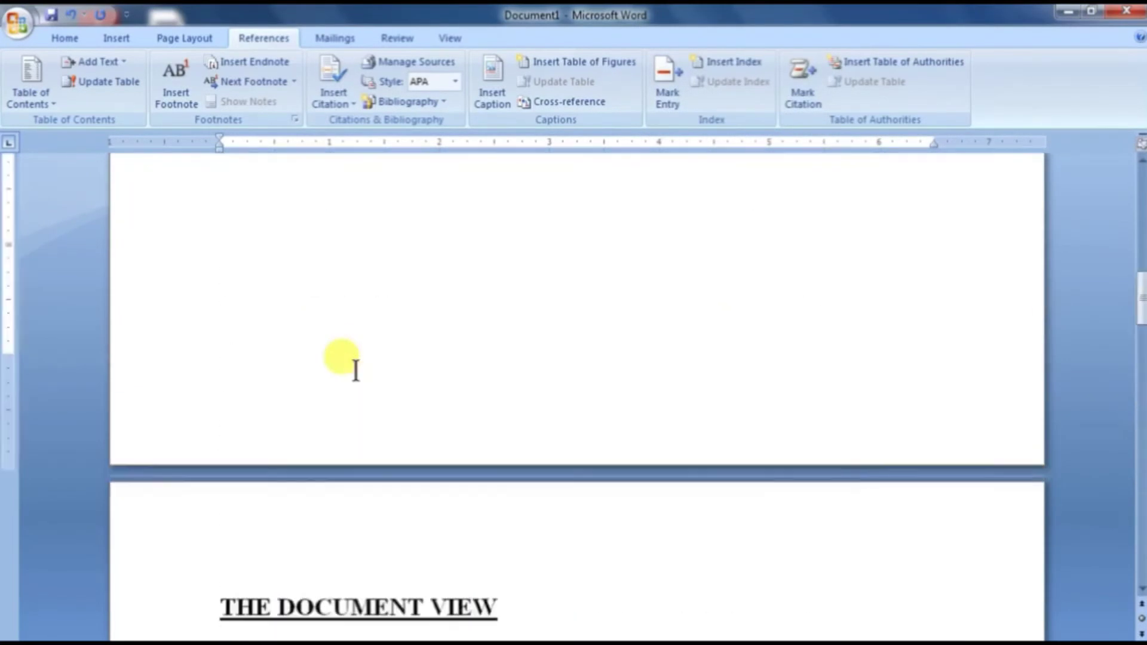
scroll(344, 382, "down", 3)
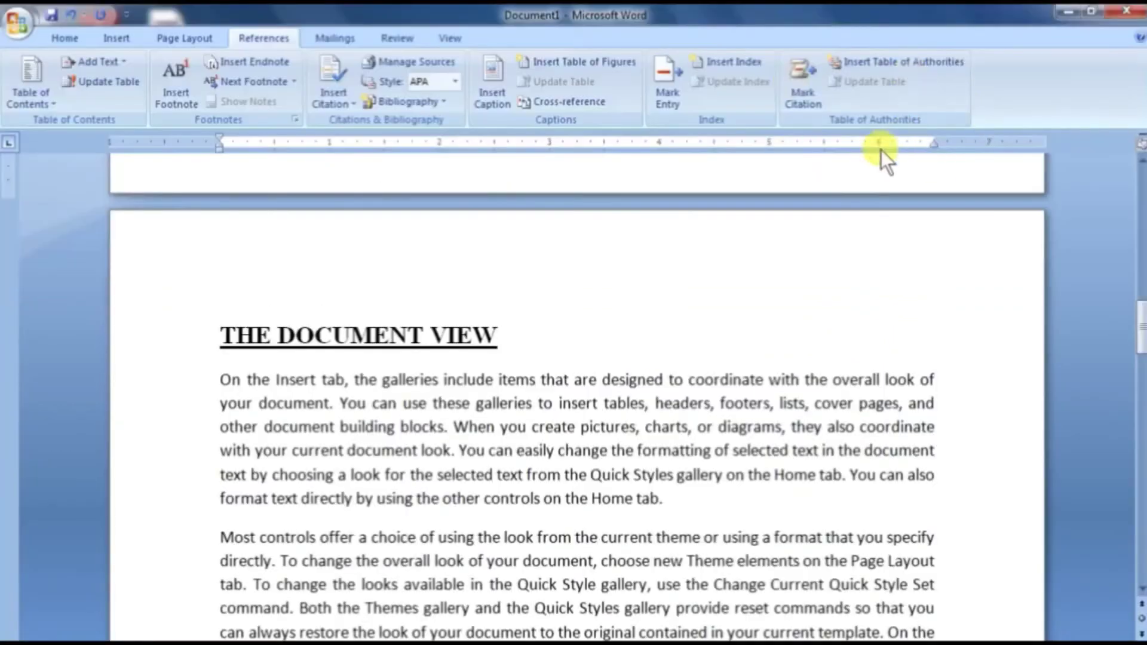
scroll(480, 451, "up", 15)
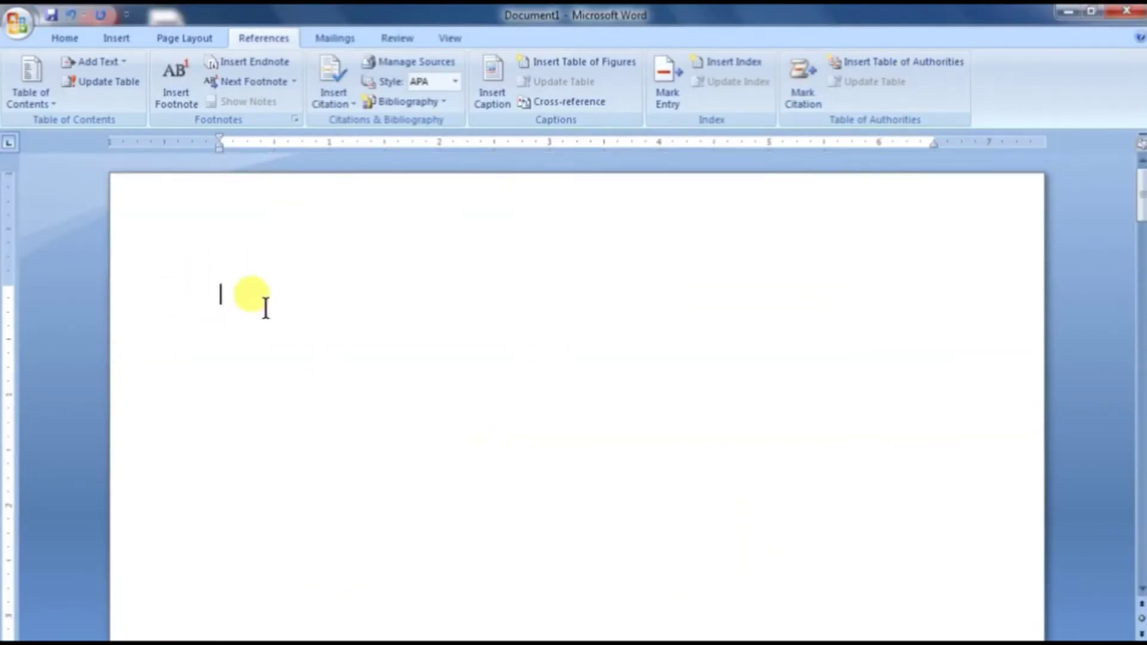
Mark the heading THE DOCUMENT VIEW as a citation in the Cases category
scroll(408, 371, "down", 1)
scroll(408, 371, "down", 15)
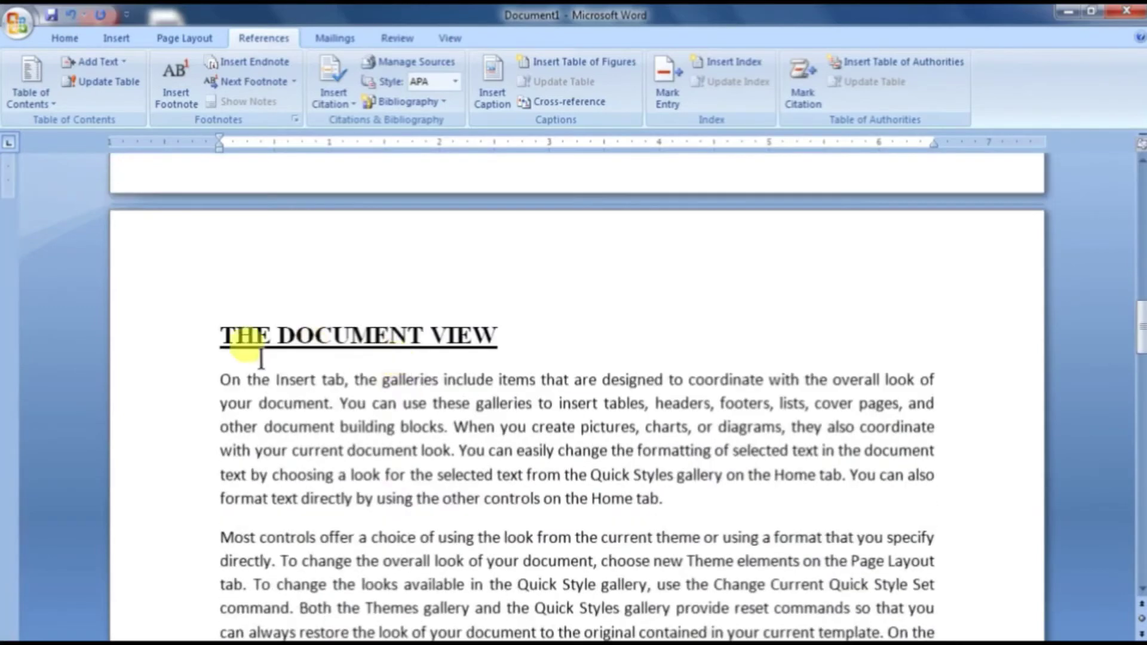
left_click_drag(213, 333, 481, 350)
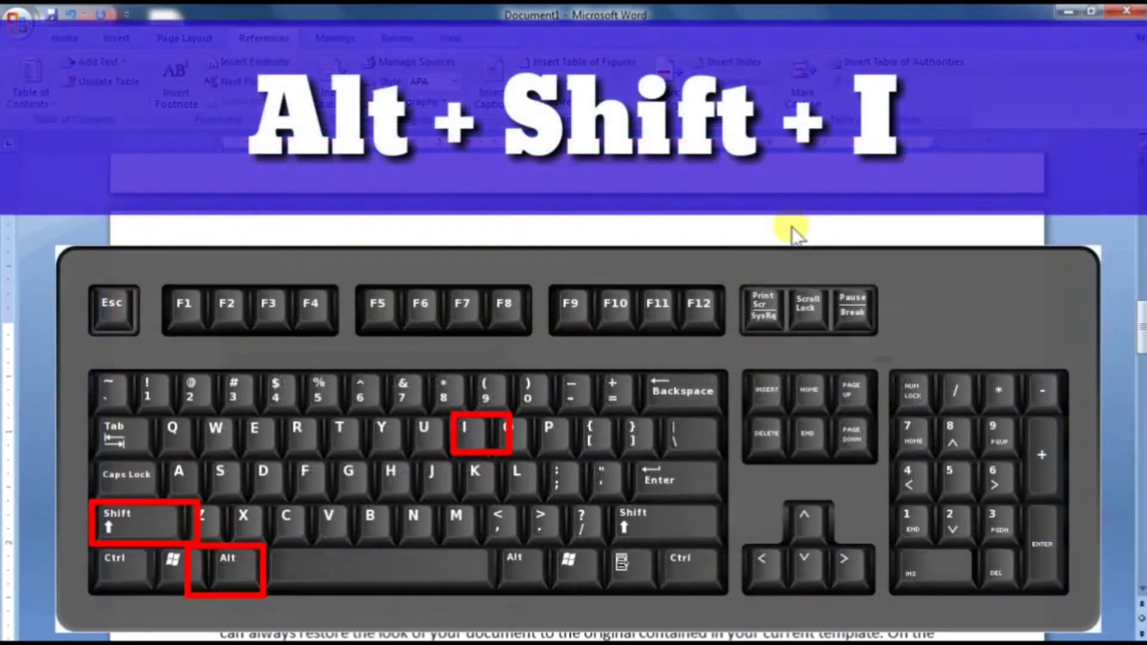
key("alt+shift+i")
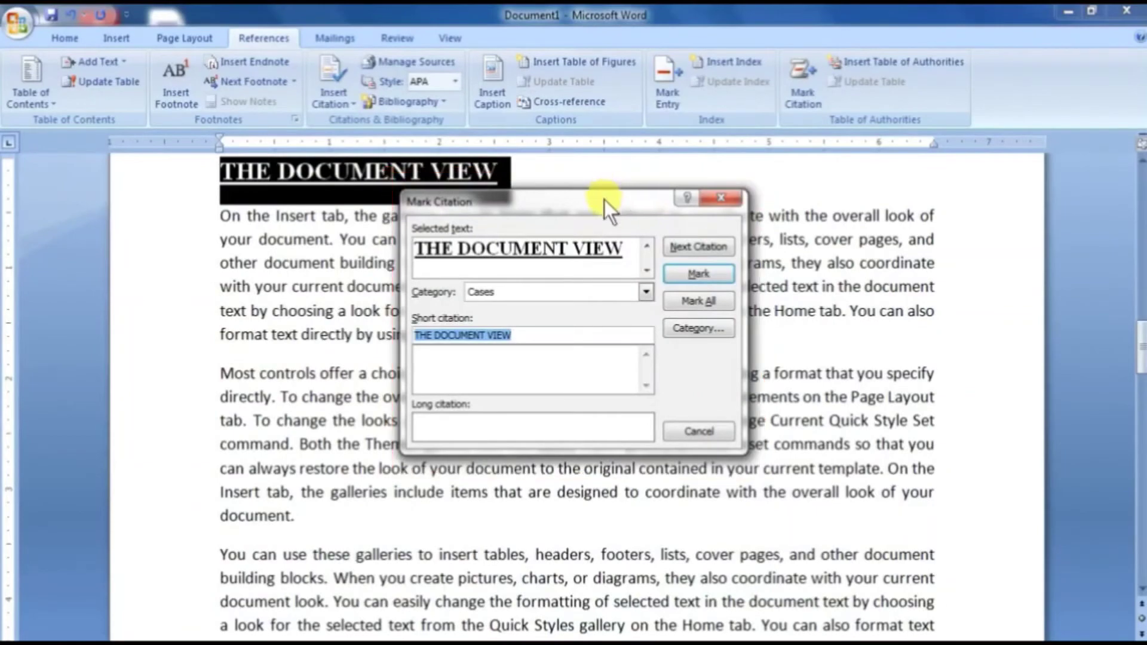
left_click_drag(604, 200, 612, 286)
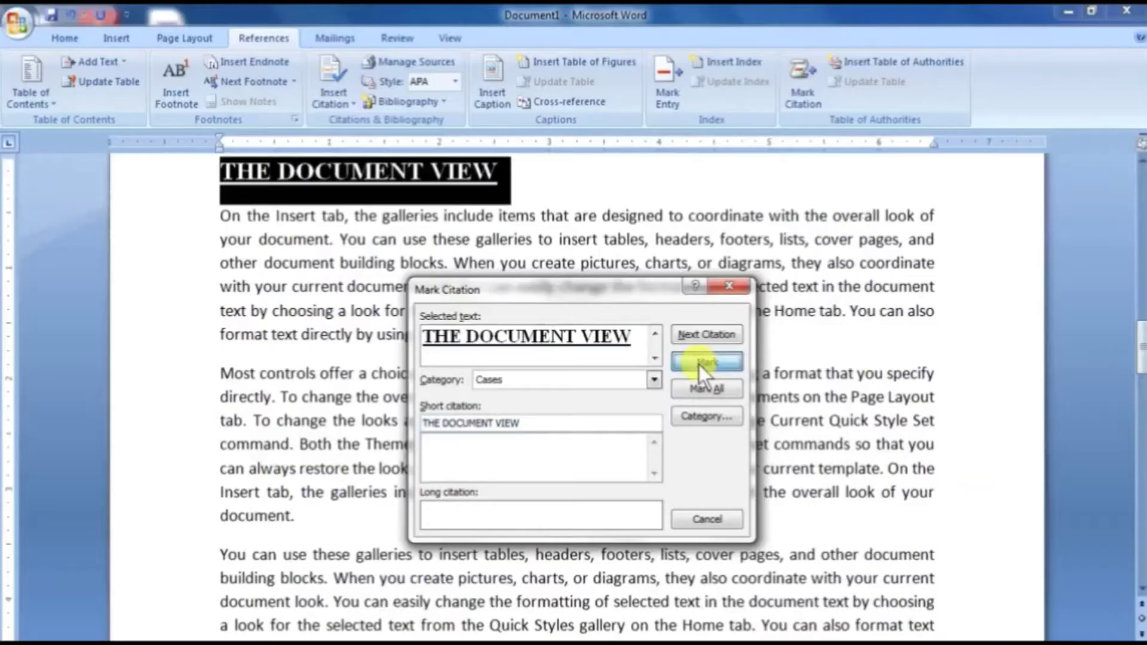
left_click(826, 227)
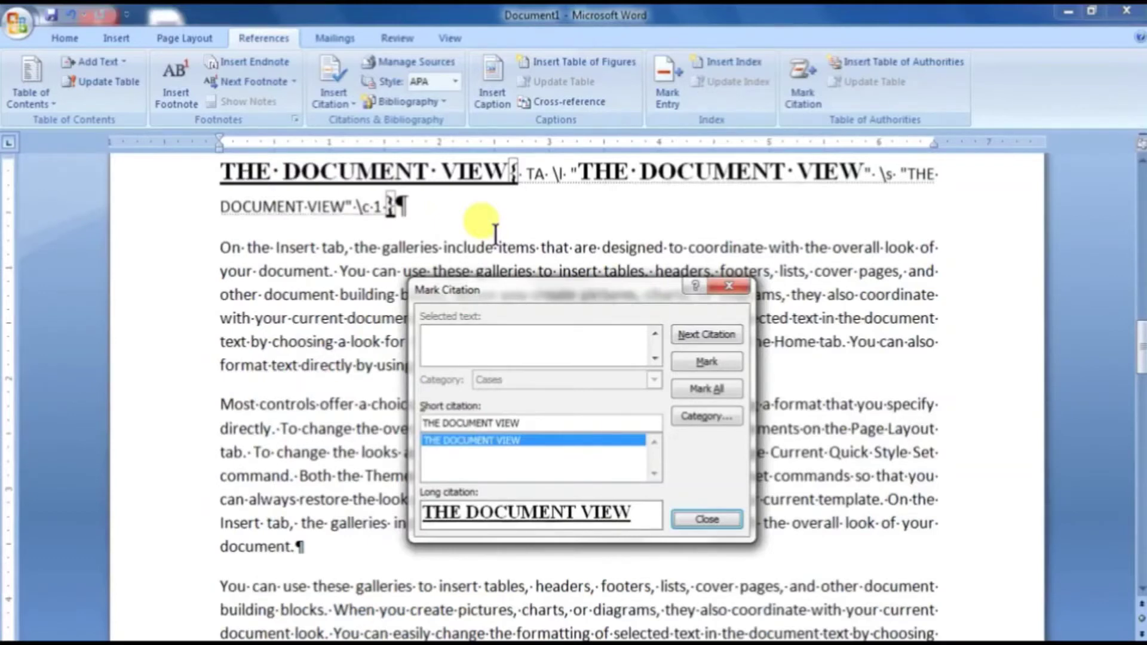
Hide the formatting marks and place the insertion point in the first paragraph under THE DOCUMENT VIEW
left_click(67, 39)
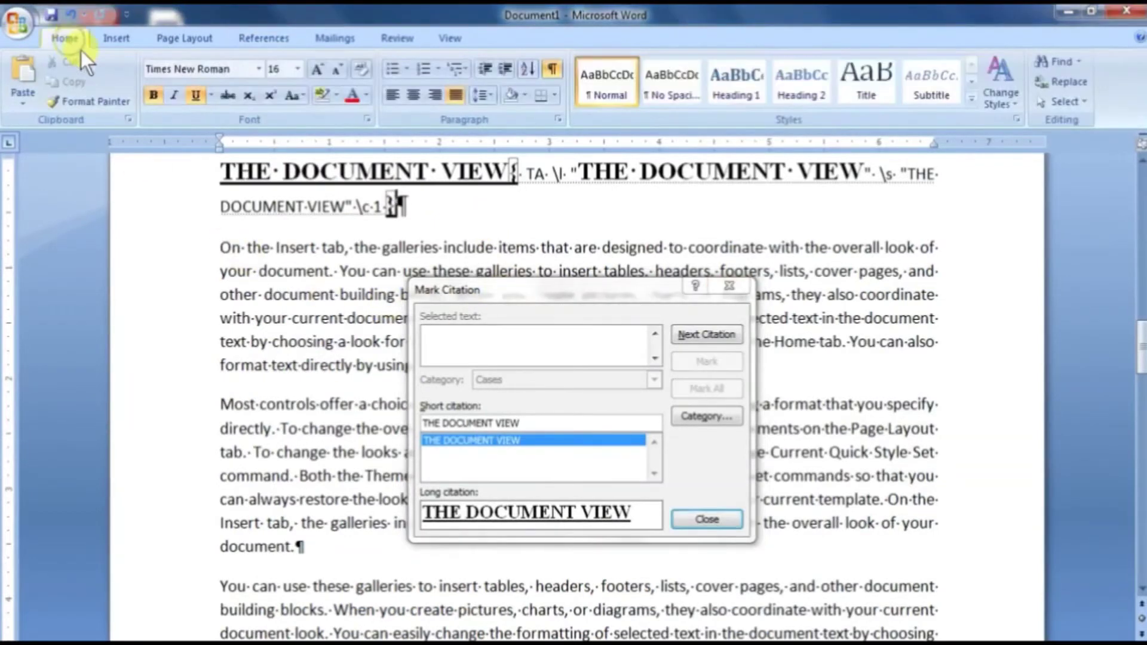
left_click(553, 71)
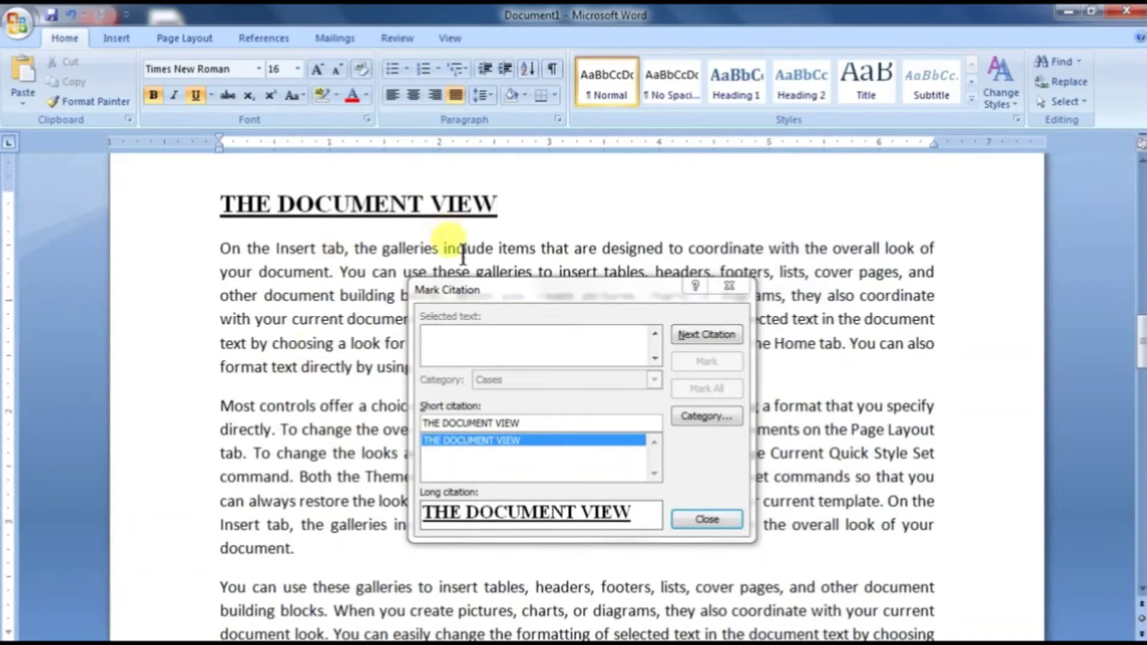
left_click(346, 340)
scroll(346, 341, "down", 12)
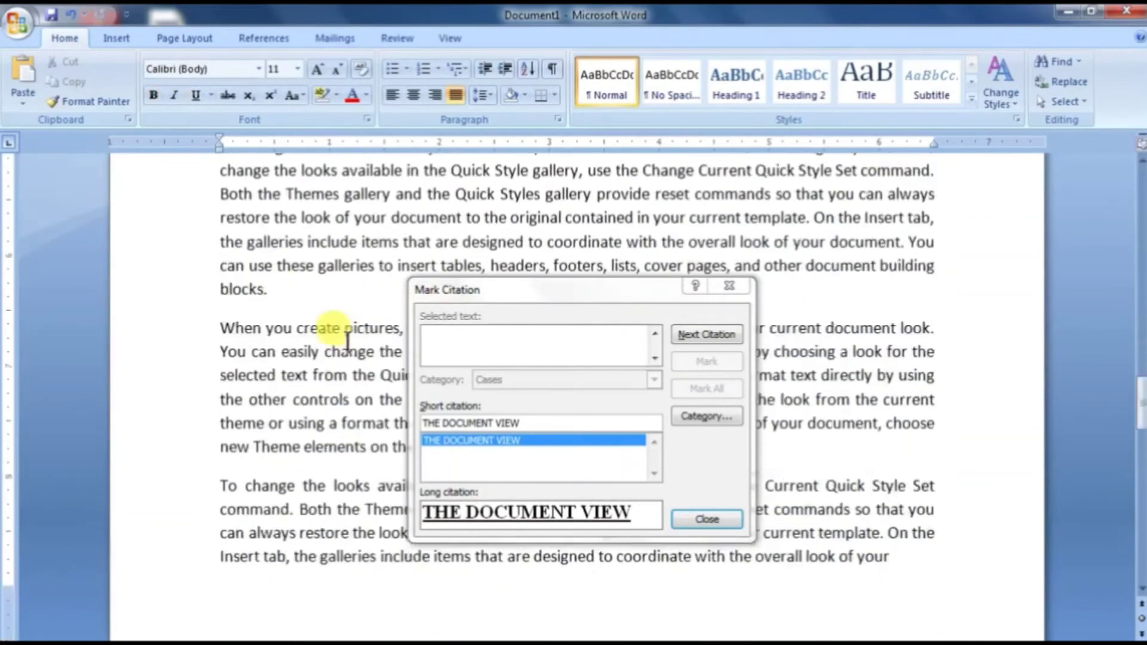
Mark the heading THE ROYAL FAMILY as a citation in the Cases category and close the citation dialog
scroll(347, 341, "down", 3)
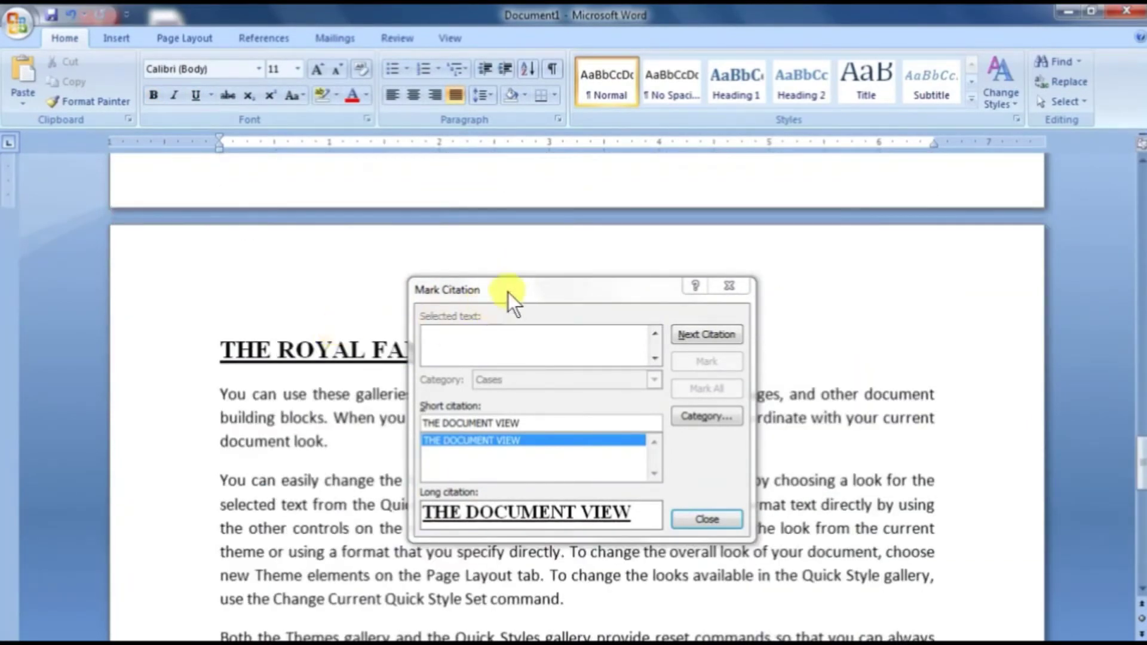
left_click_drag(508, 292, 735, 285)
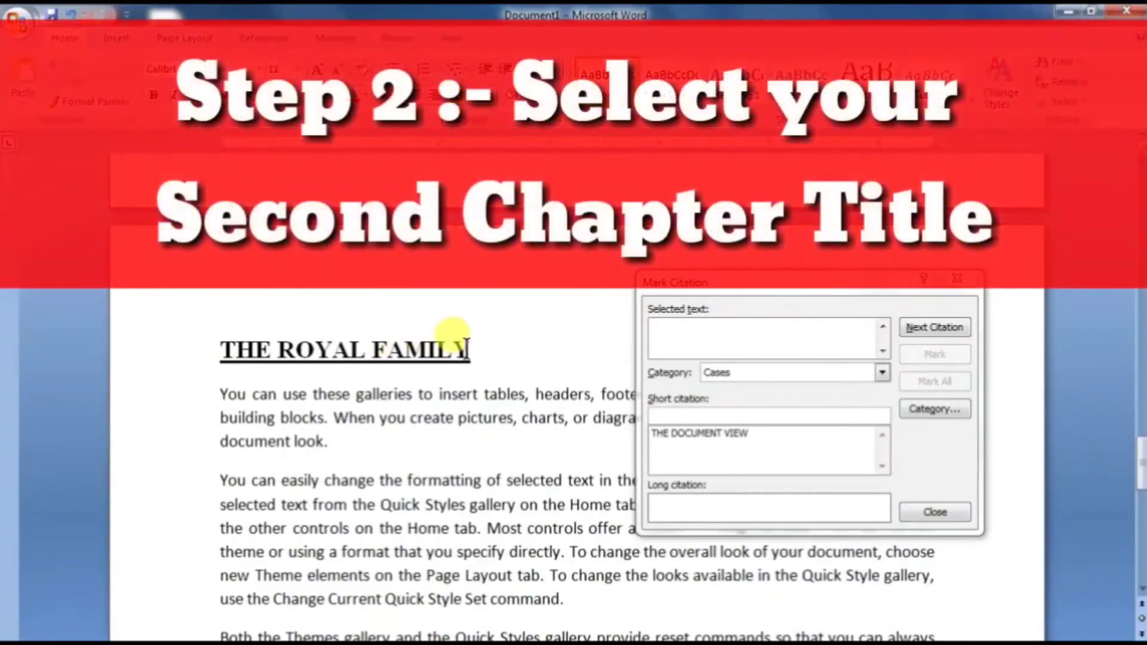
left_click_drag(469, 349, 221, 350)
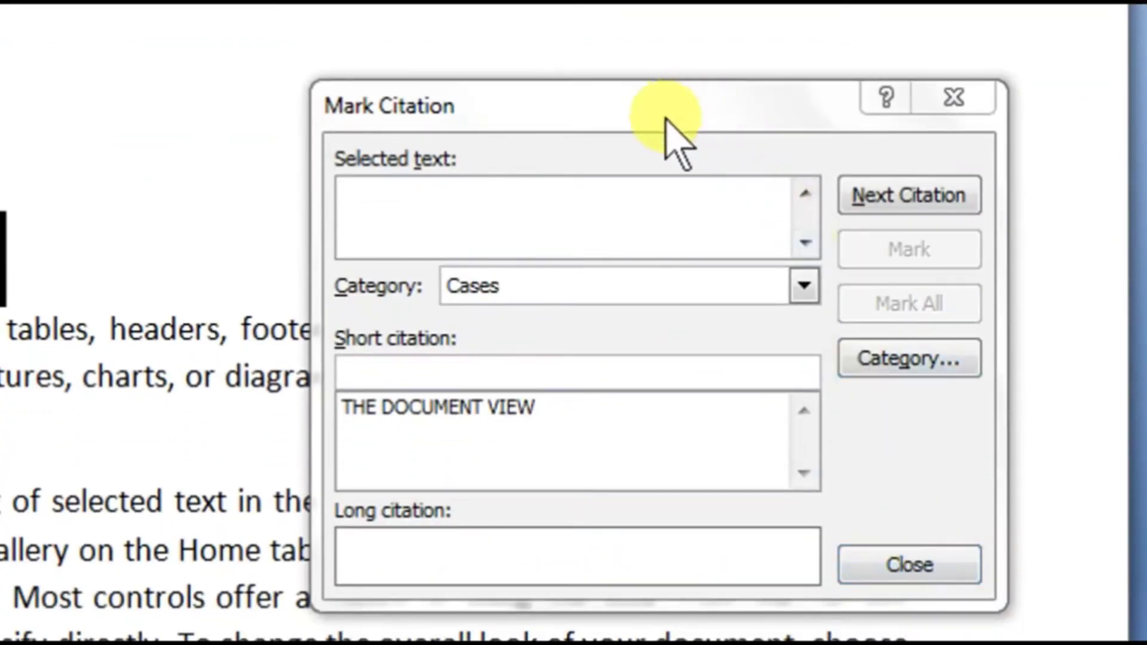
left_click(677, 110)
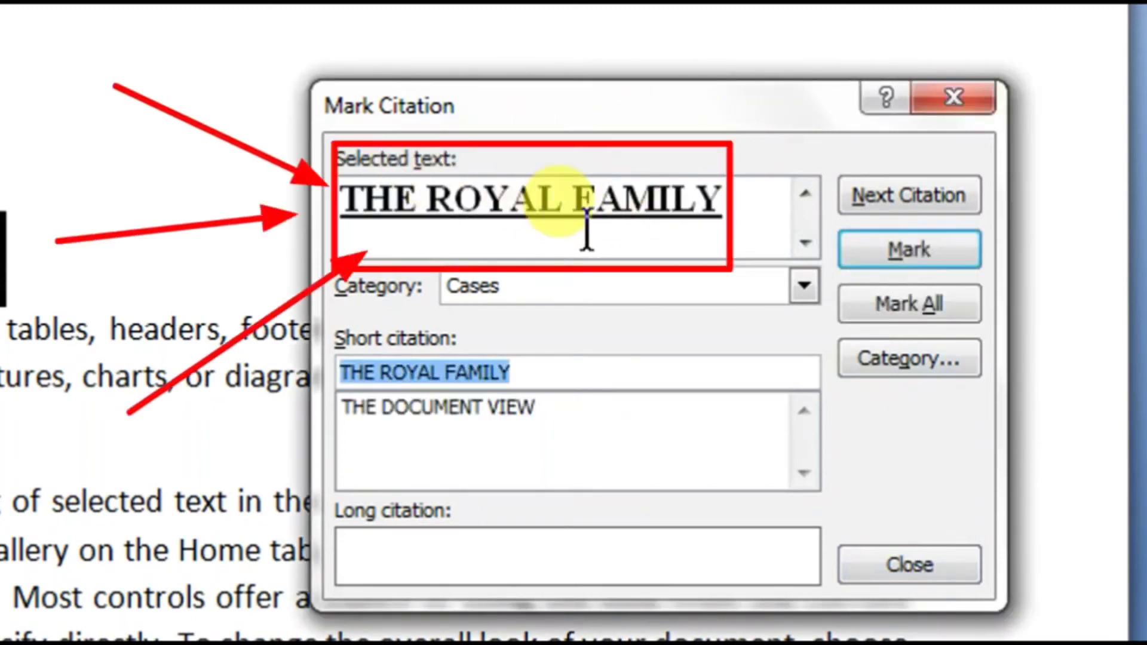
left_click(877, 256)
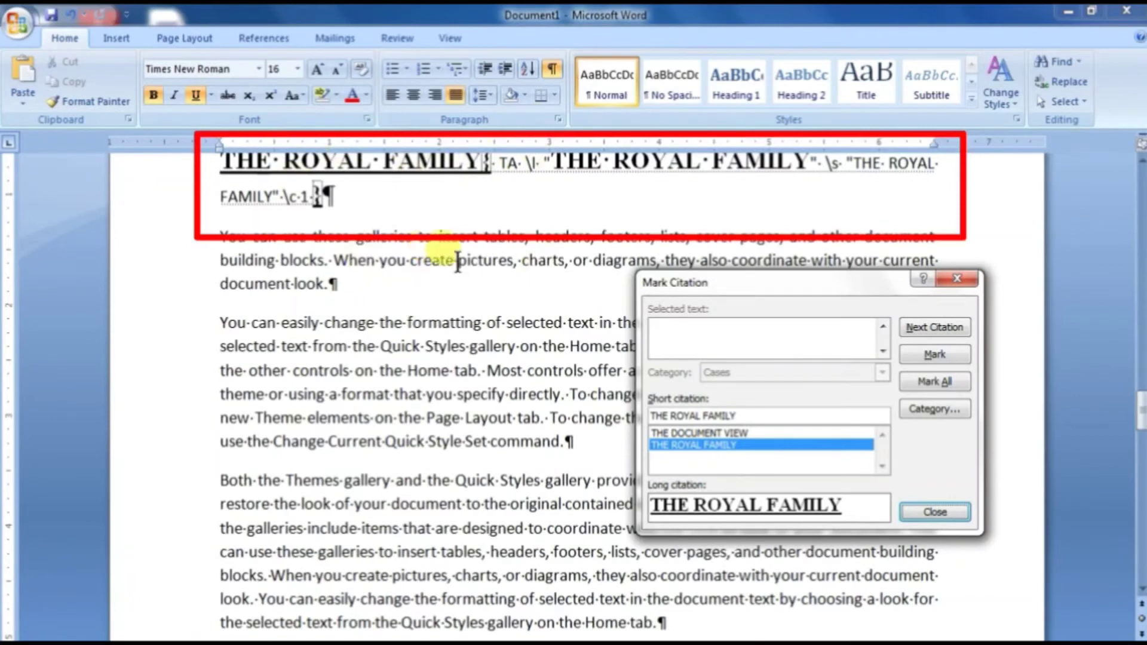
left_click(934, 512)
Hide the formatting marks and place the insertion point on the blank first page
scroll(495, 439, "up", 3)
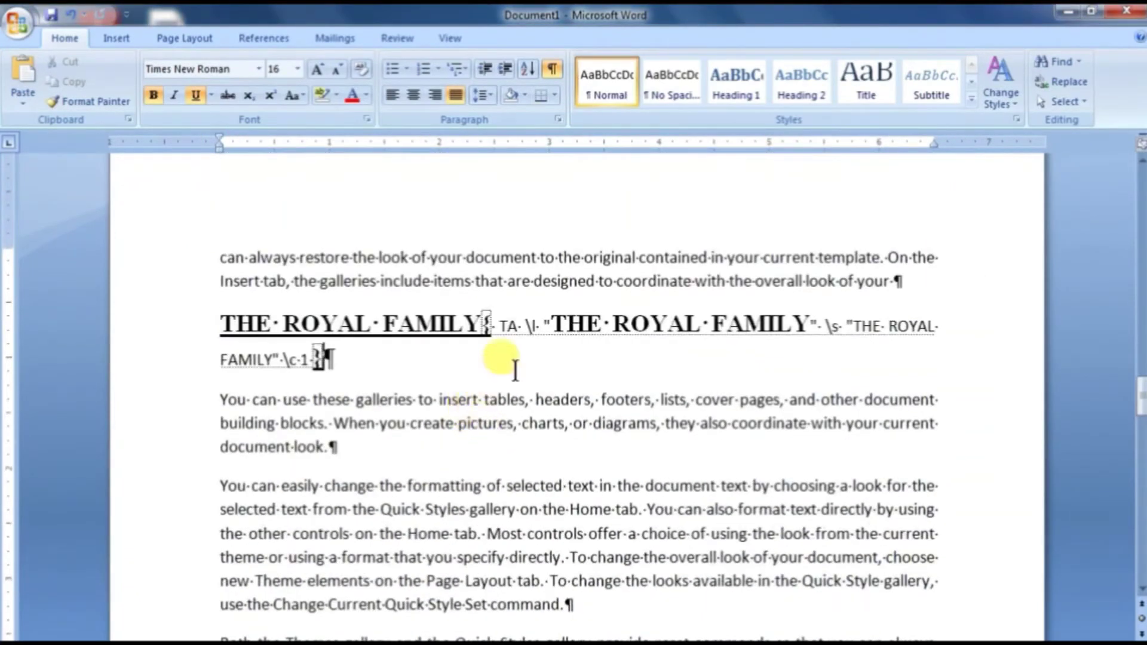
left_click(554, 69)
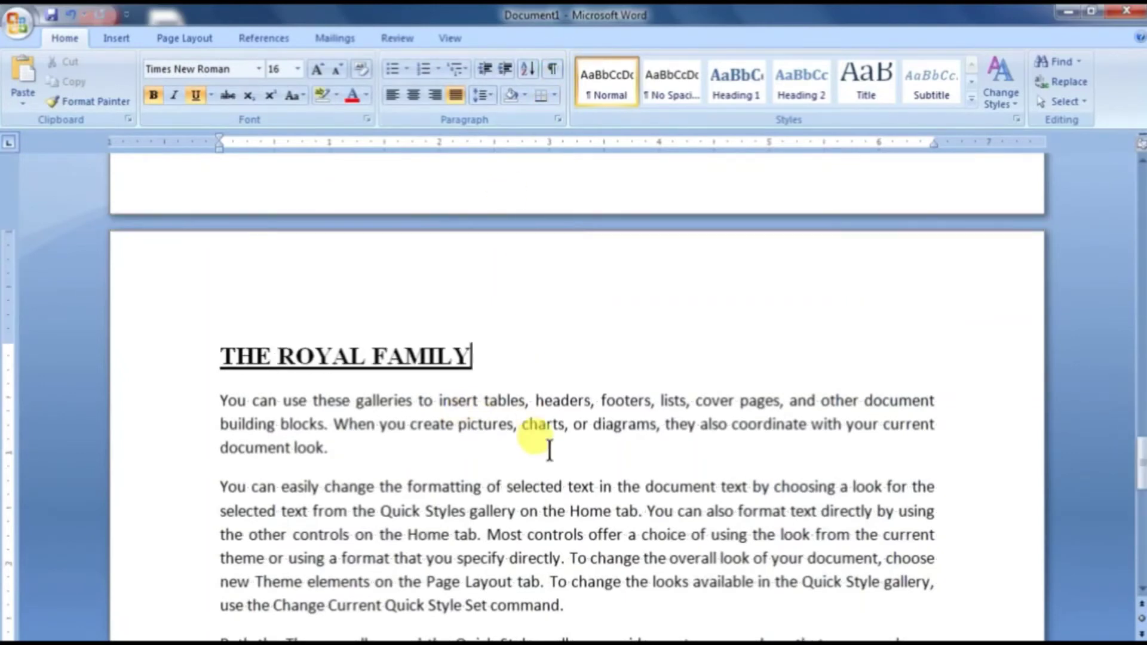
scroll(545, 477, "up", 15)
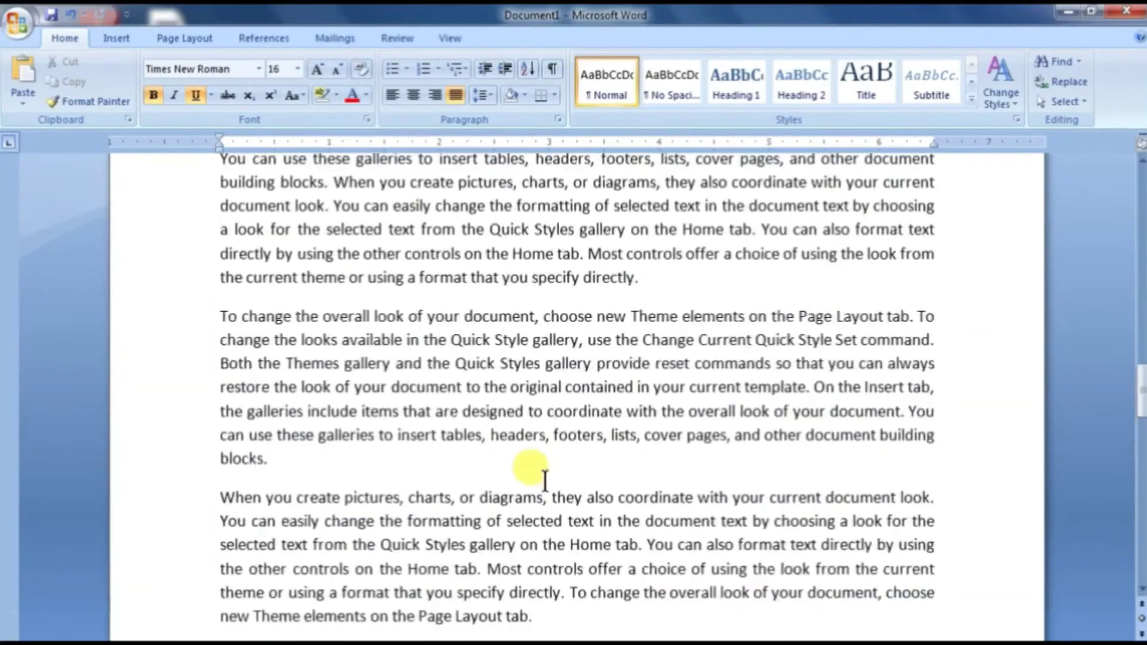
scroll(545, 480, "up", 15)
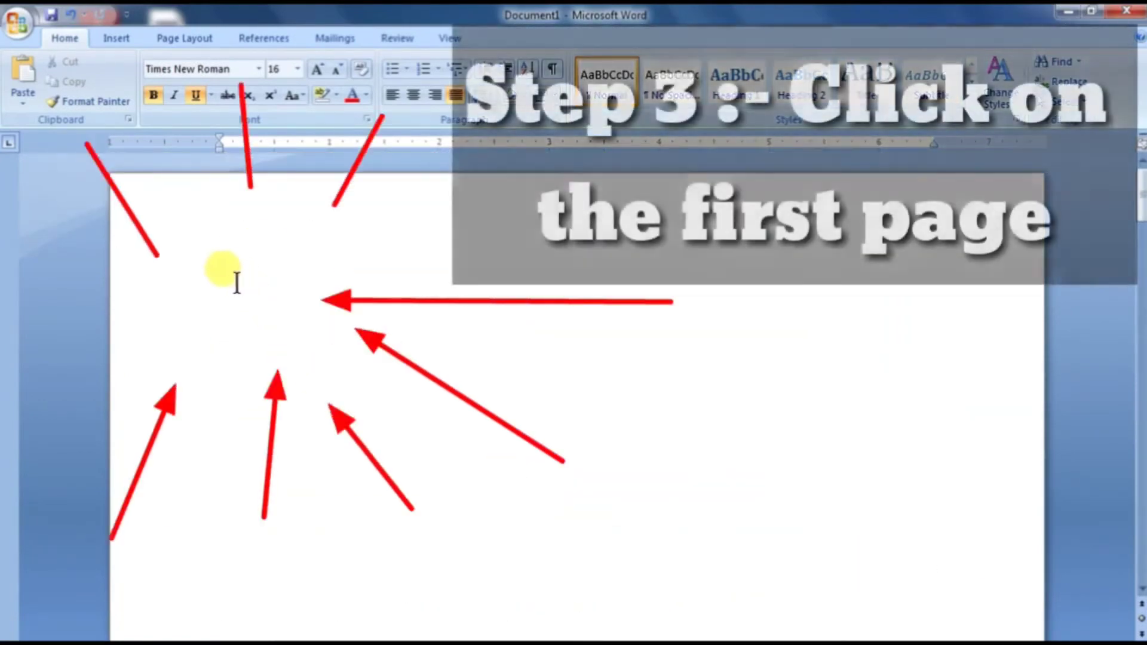
left_click(211, 308)
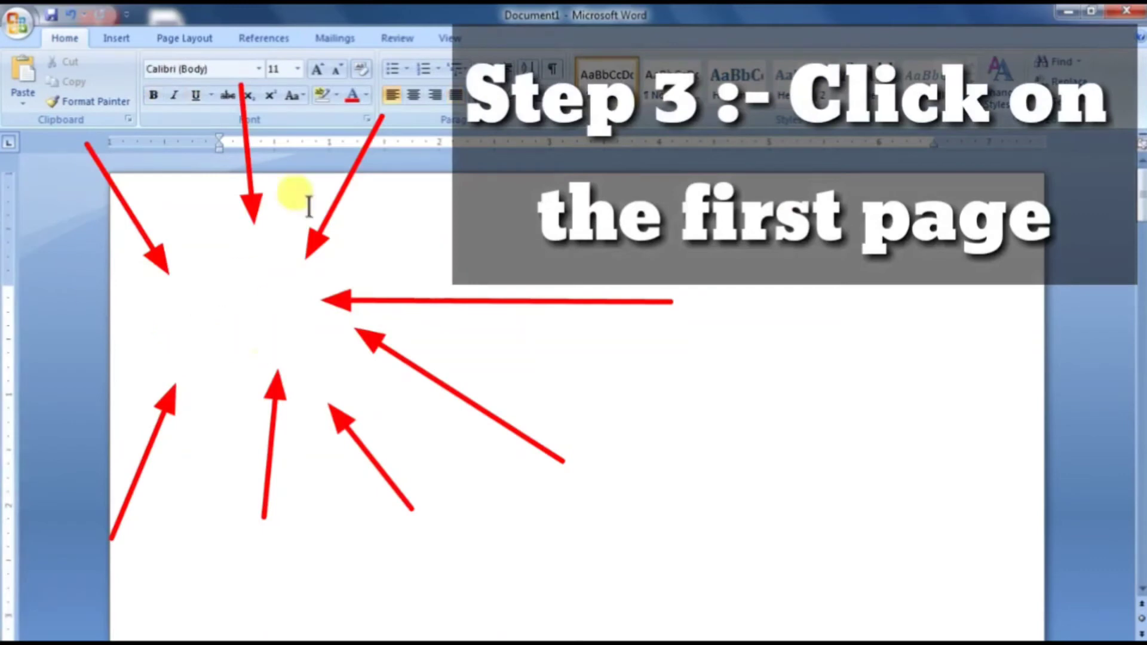
Start inserting a table of authorities that covers the category All
left_click(288, 39)
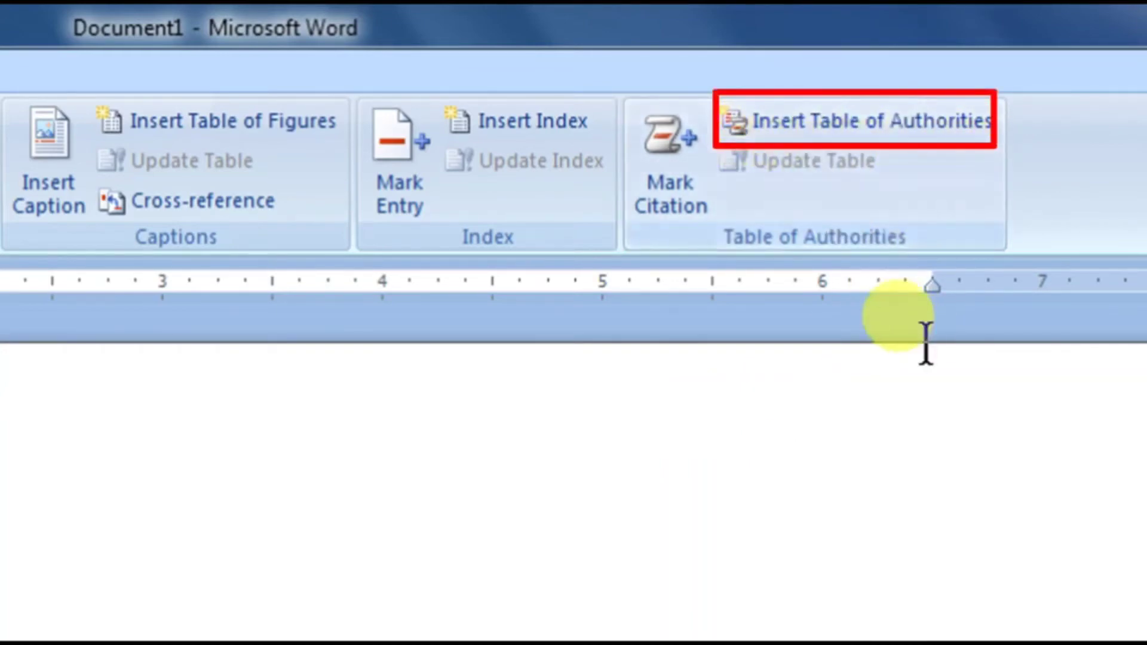
left_click(870, 122)
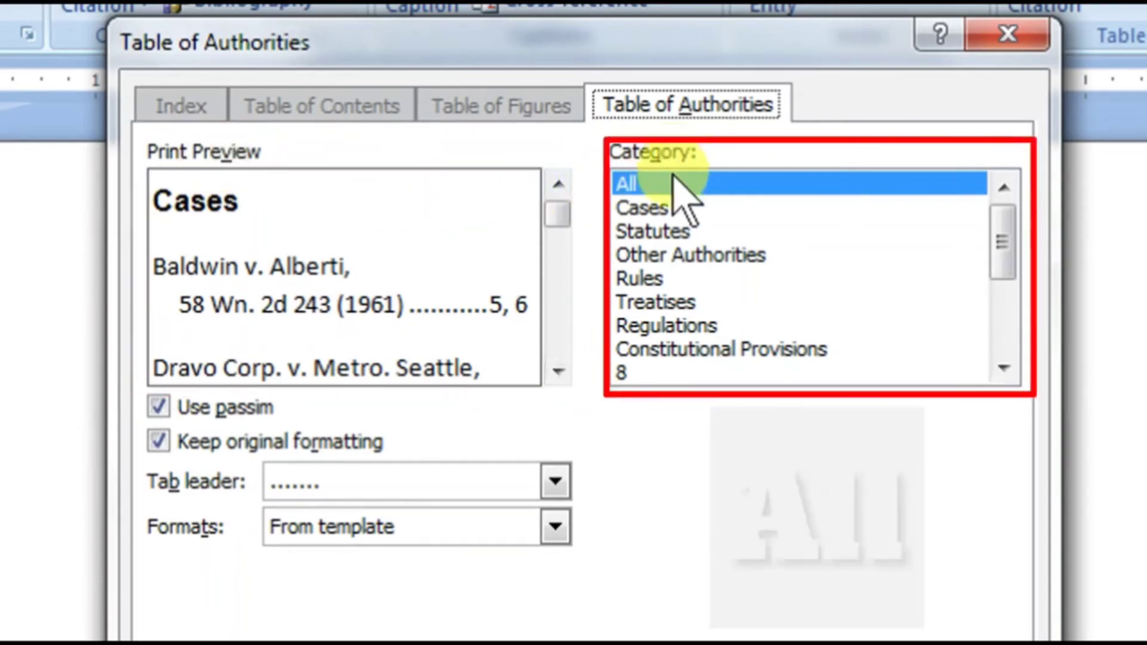
left_click(643, 181)
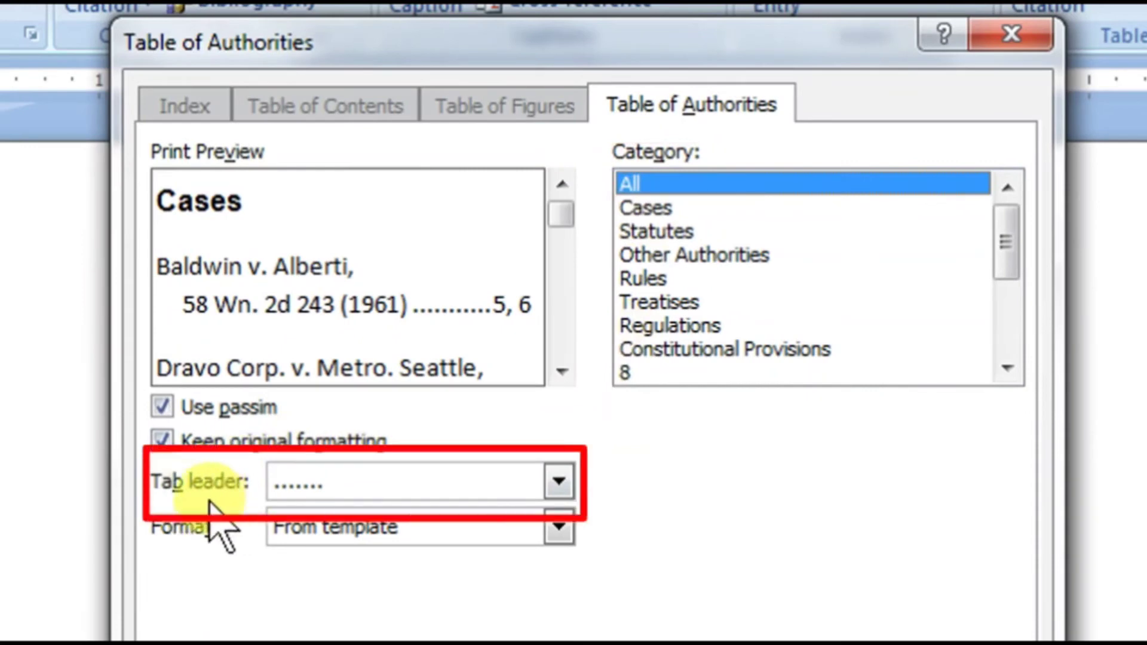
Try the dashed and solid-line tab leaders for the table of authorities, then return to the dotted leader
left_click(346, 494)
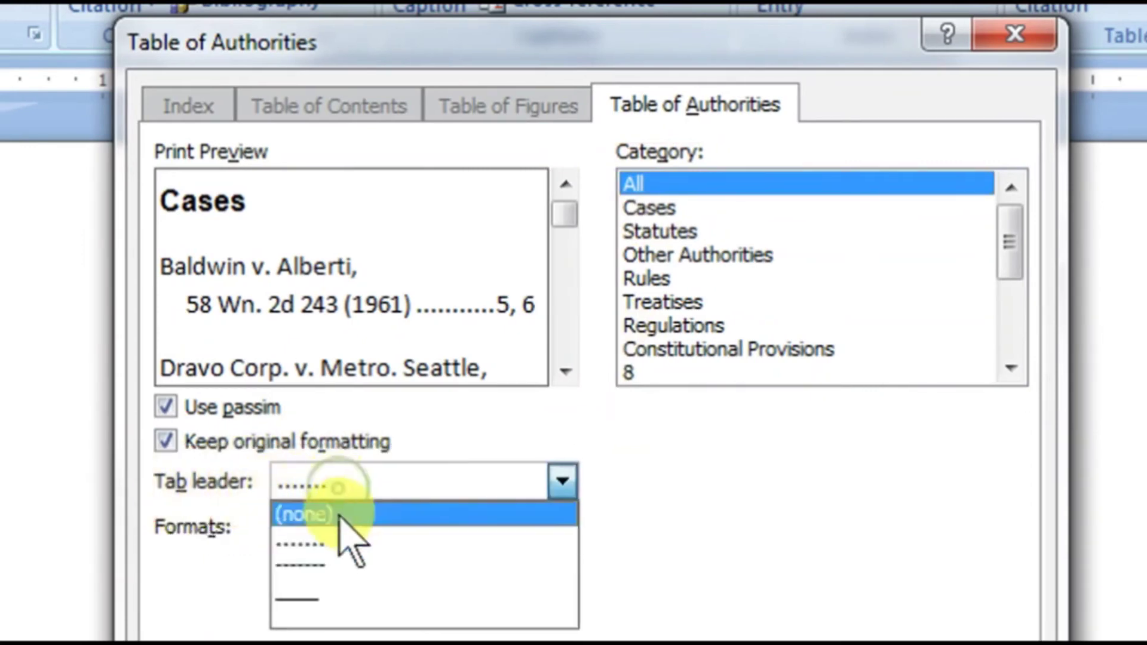
left_click(340, 561)
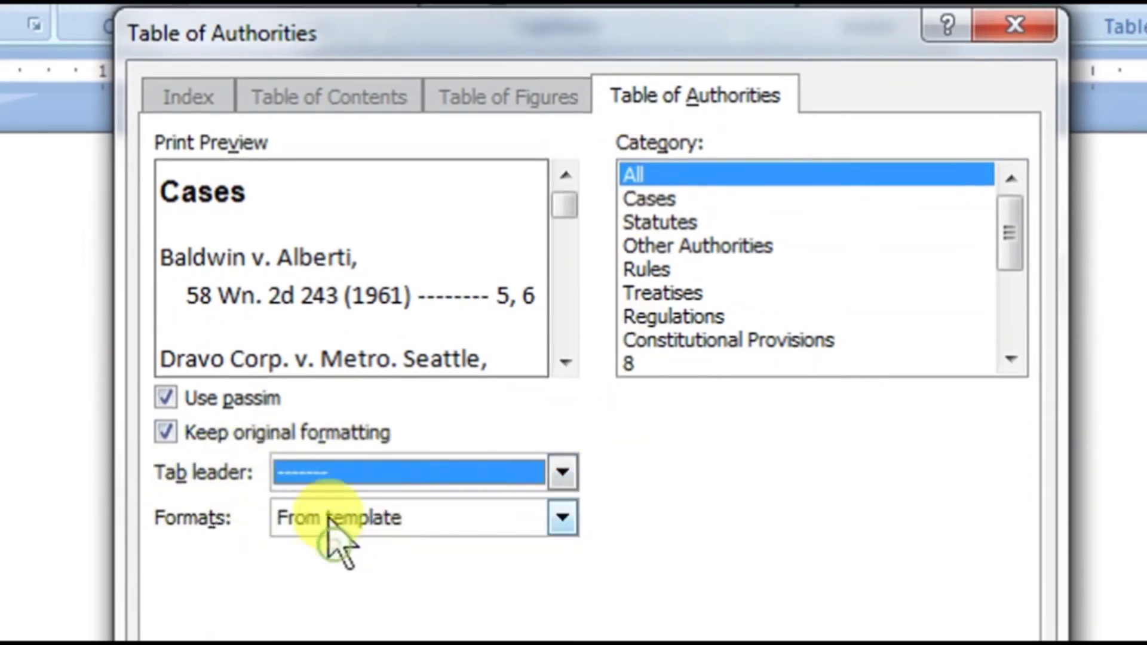
left_click(326, 481)
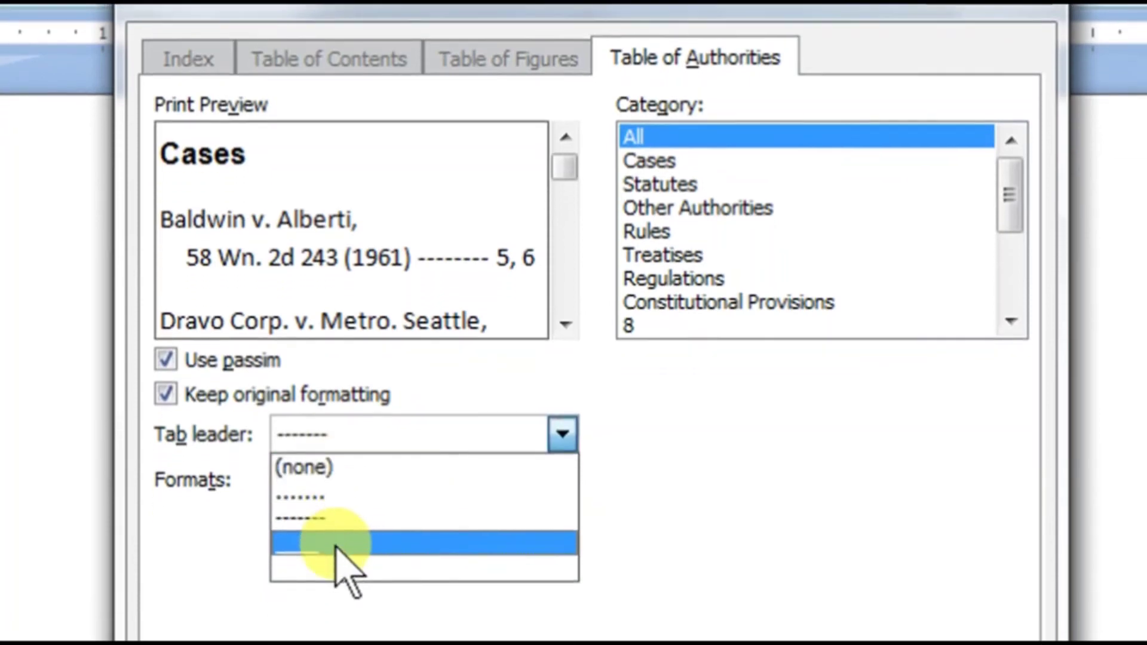
left_click(335, 544)
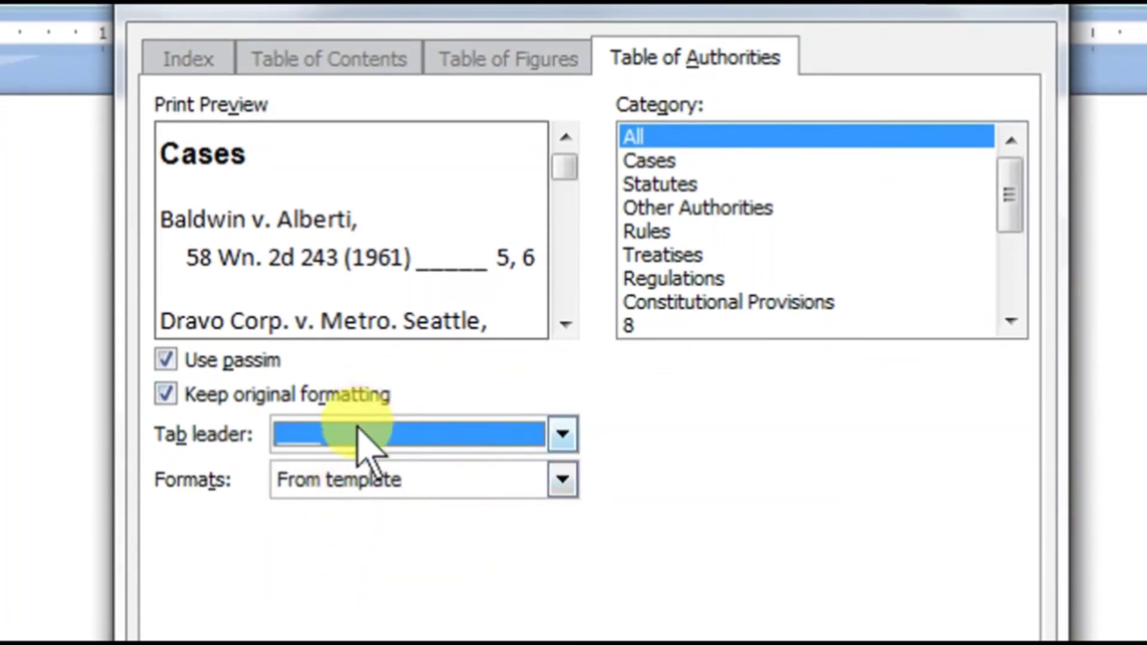
left_click(344, 442)
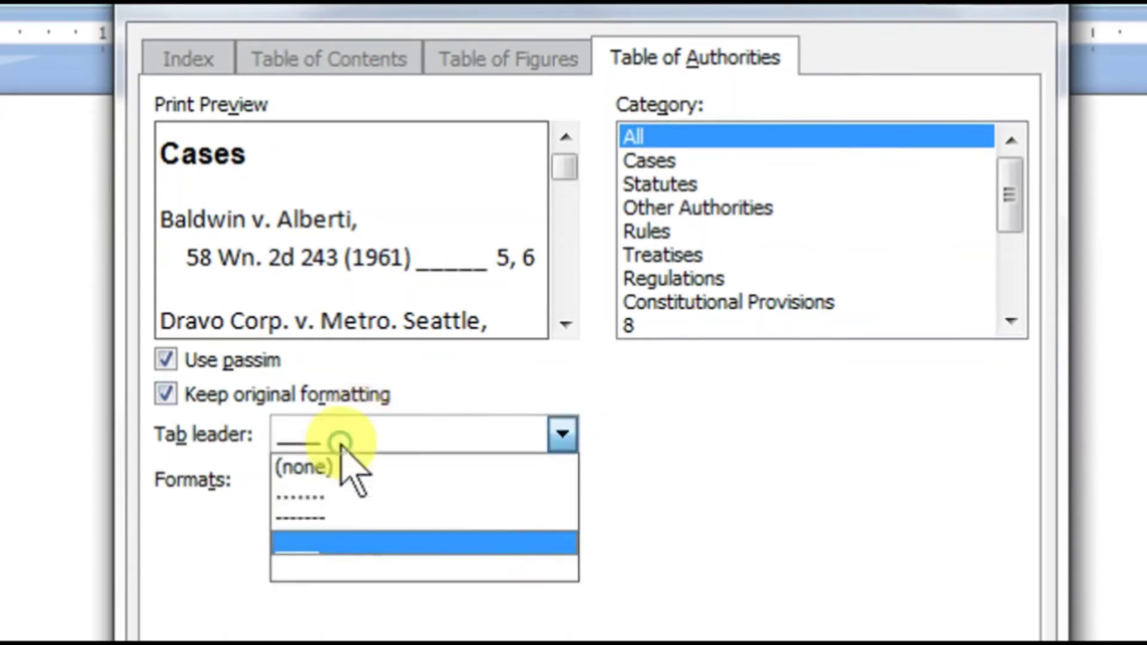
left_click(338, 487)
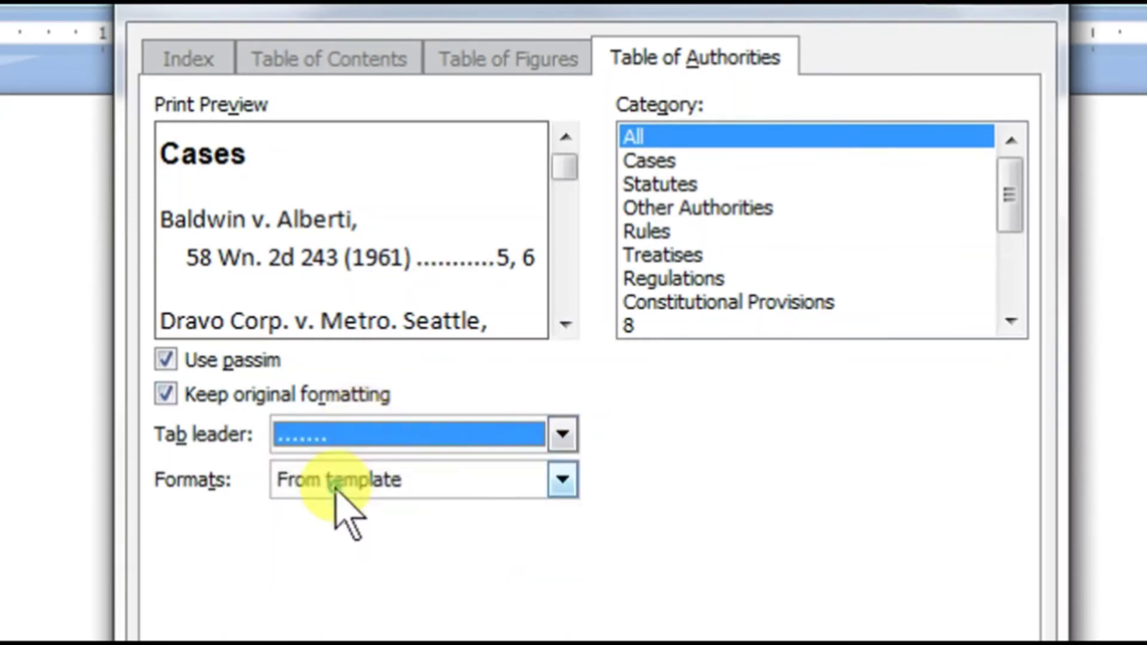
Try the Classic format for the table of authorities with a solid-line tab leader
left_click(290, 486)
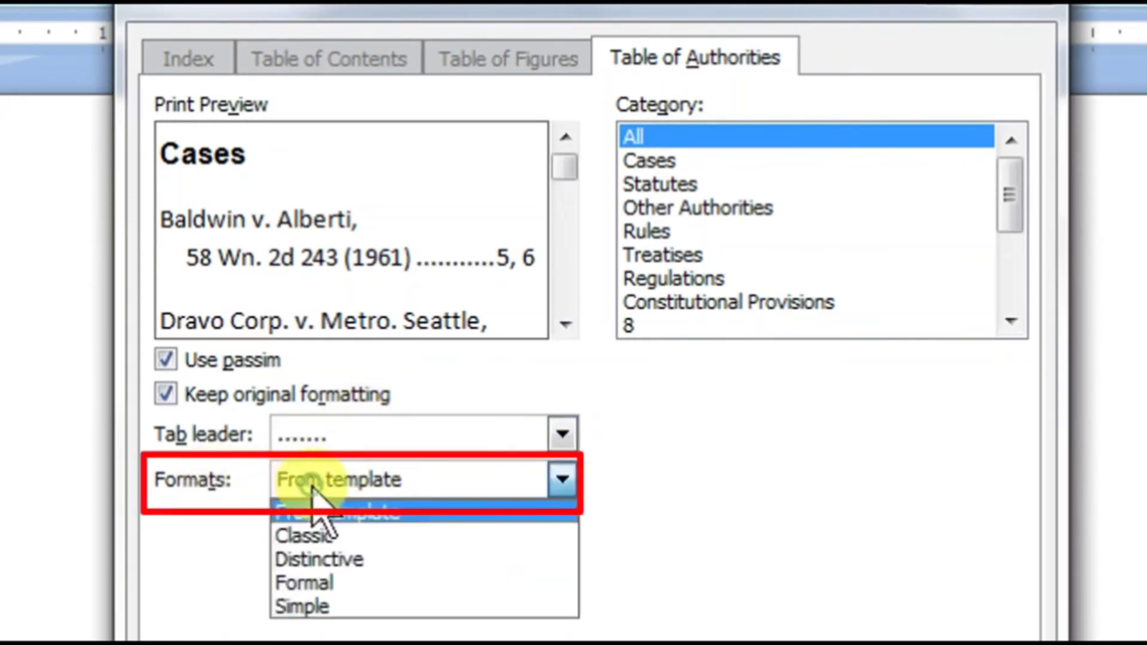
left_click(311, 536)
left_click(287, 436)
left_click(302, 460)
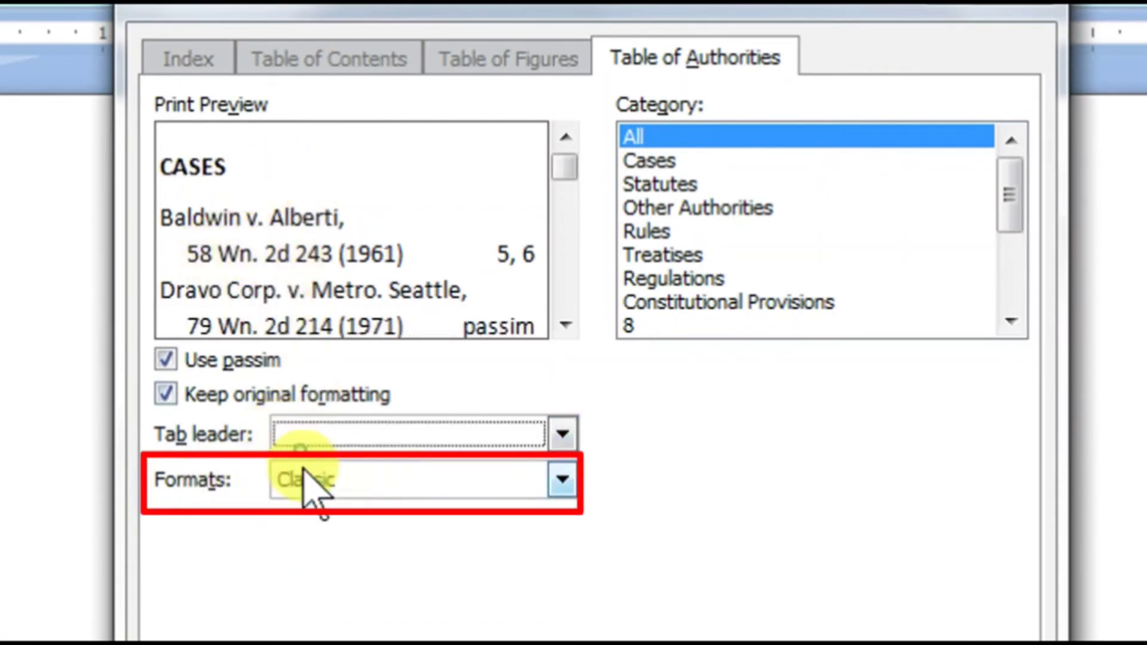
left_click(302, 479)
left_click(311, 480)
left_click(312, 440)
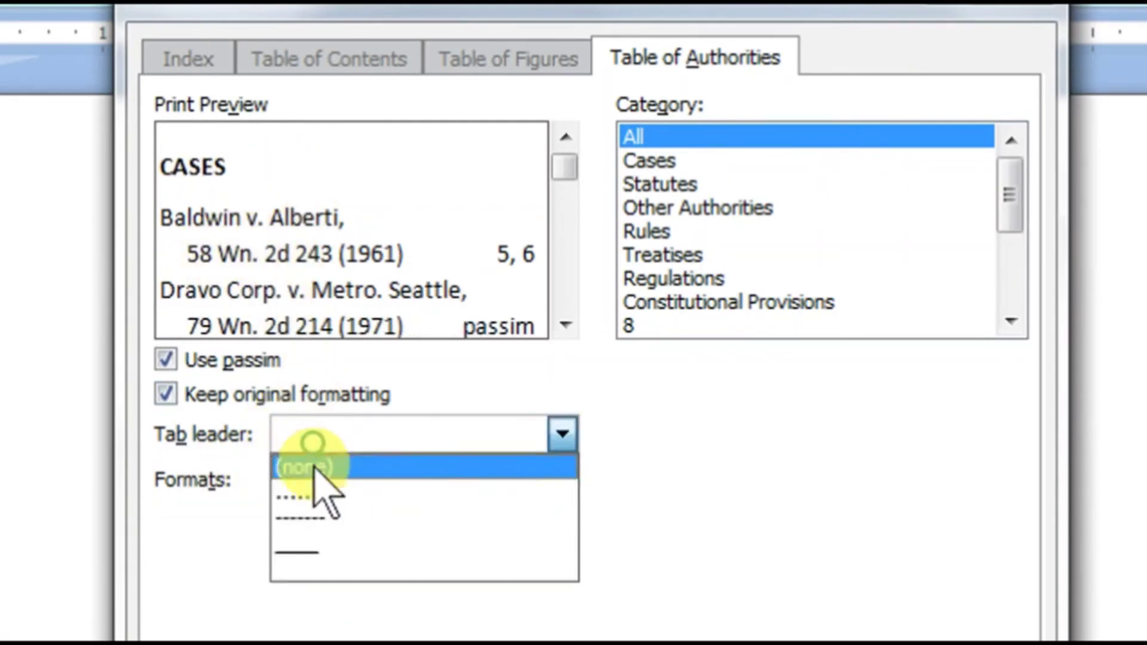
left_click(302, 496)
Preview the Distinctive, Formal and Simple formats for the table of authorities
left_click(305, 480)
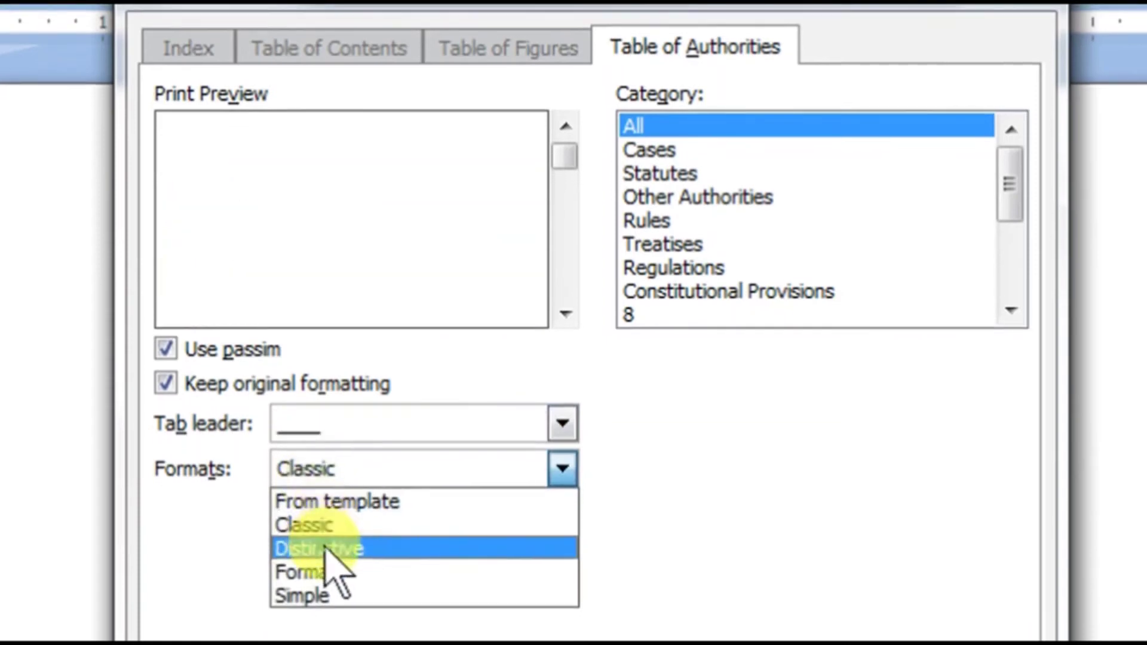
left_click(327, 547)
left_click(325, 472)
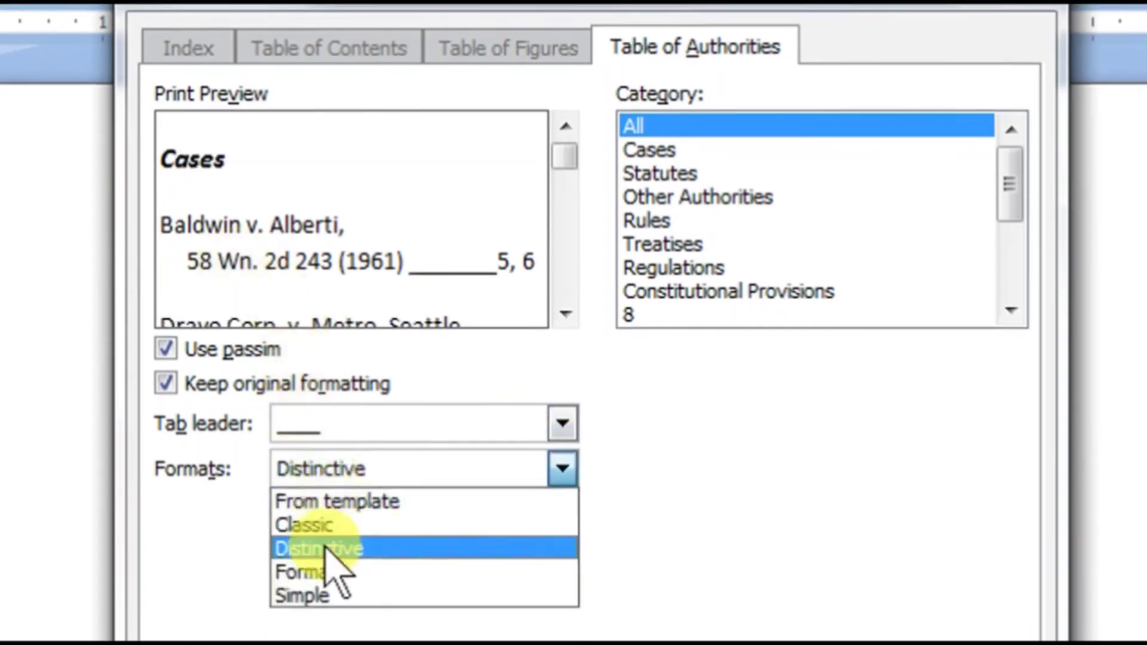
left_click(329, 572)
left_click(317, 477)
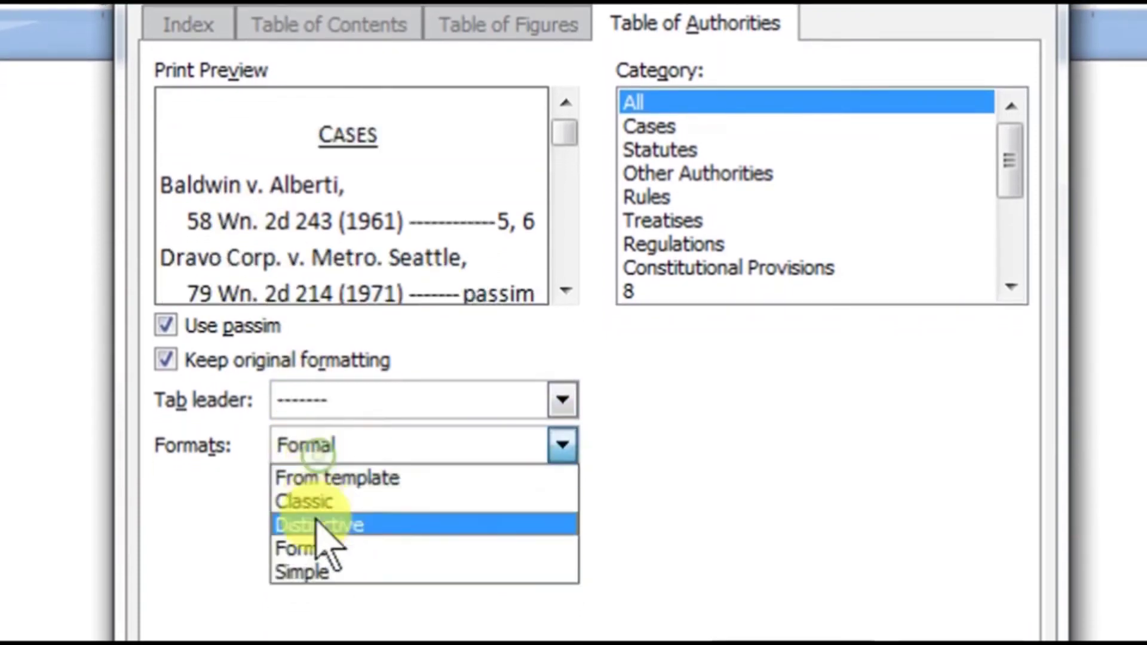
left_click(322, 571)
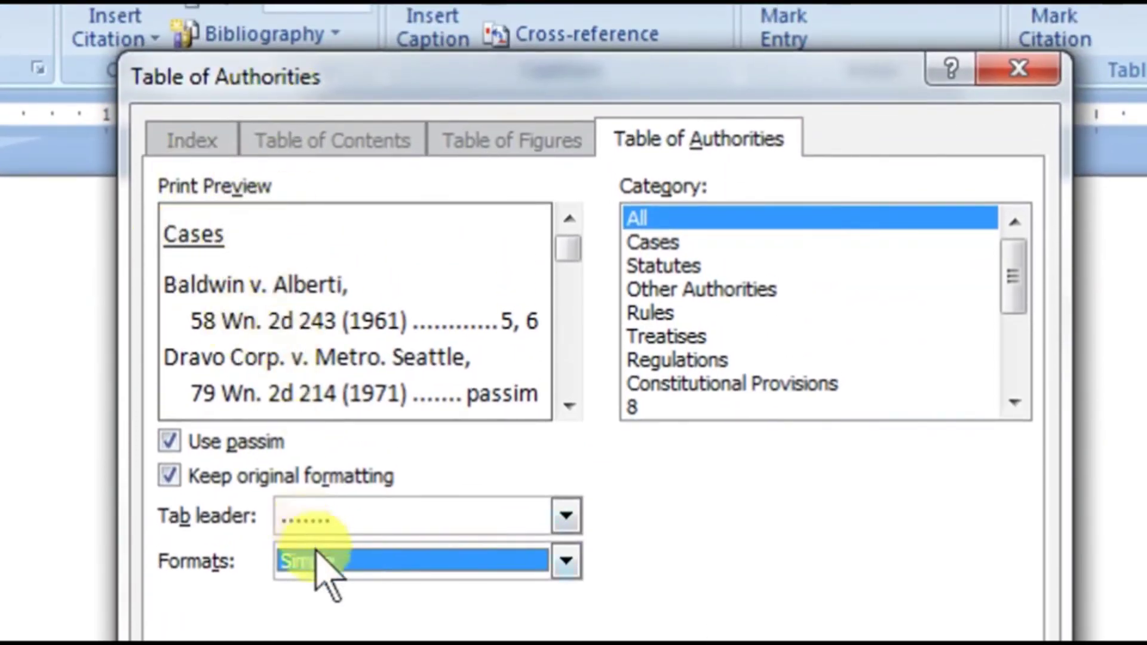
Set the format to From template and insert the table of authorities on the first page
left_click(323, 567)
left_click(328, 597)
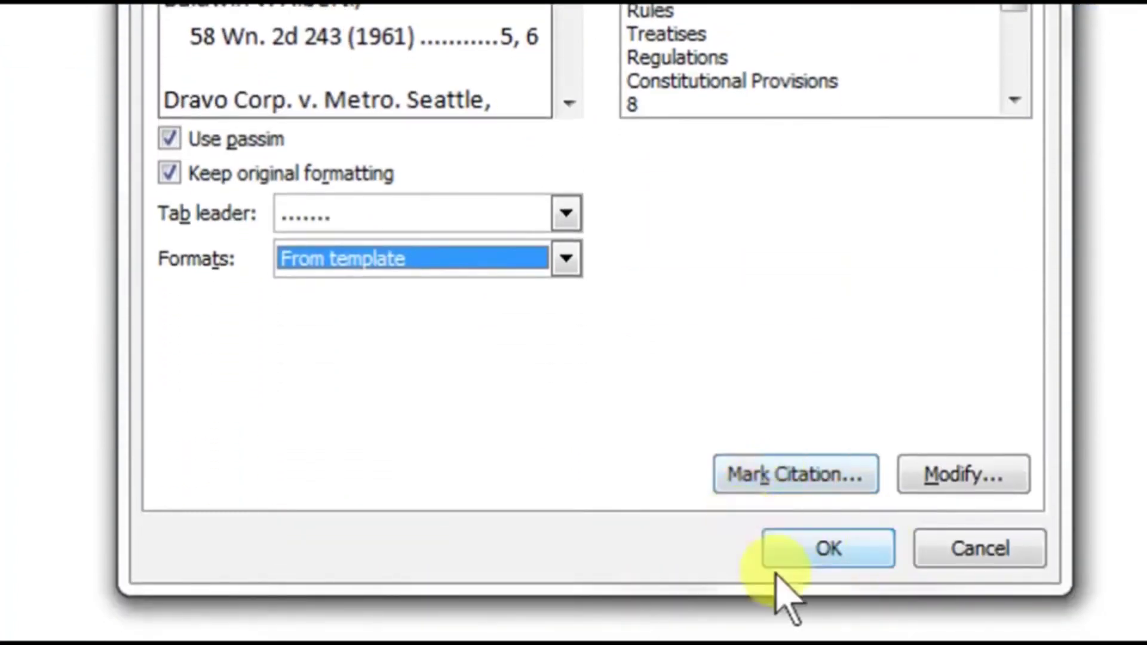
left_click(829, 507)
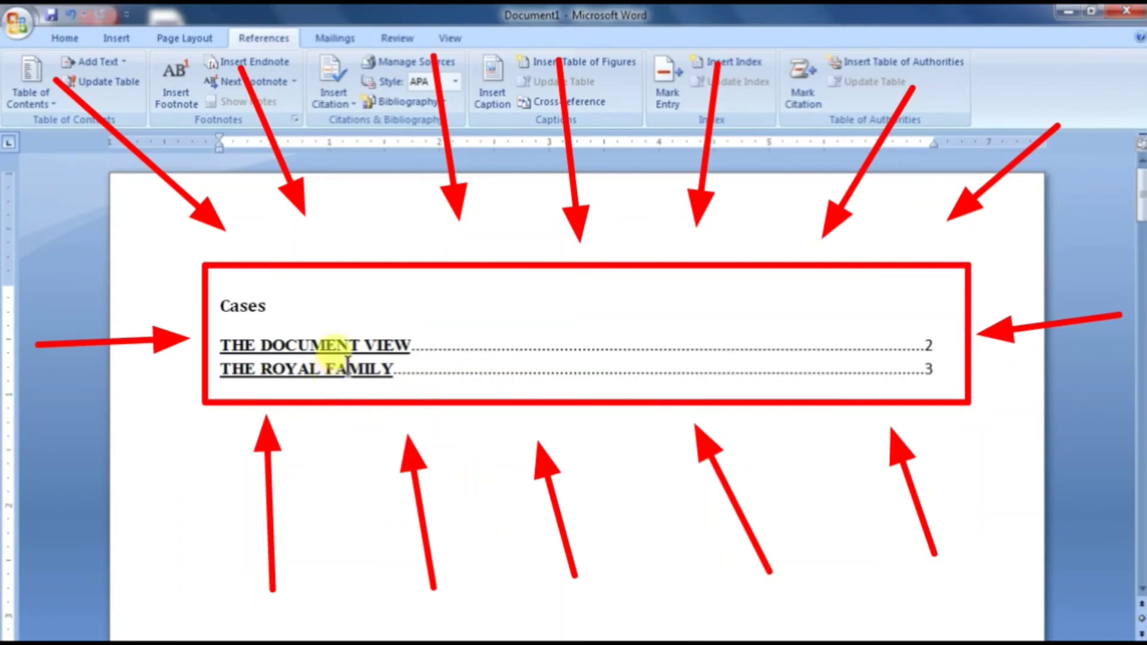
Check whether the THE ROYAL FAMILY and THE DOCUMENT VIEW entries in the table of authorities work as links
left_click(347, 368)
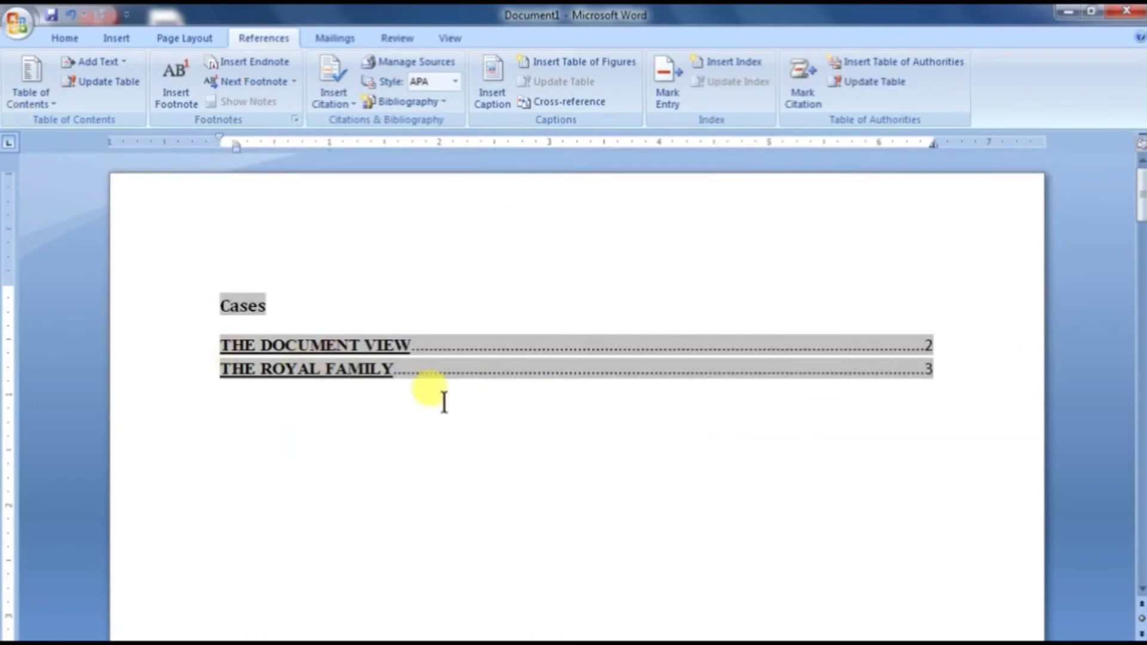
key("ctrl")
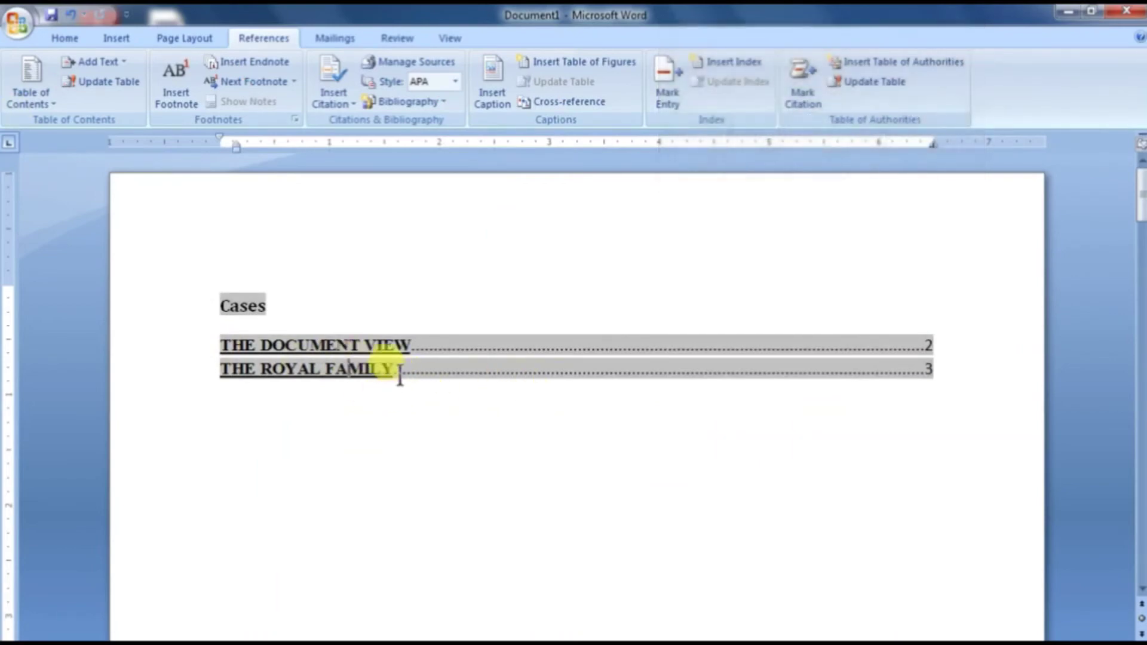
left_click(397, 373, "ctrl")
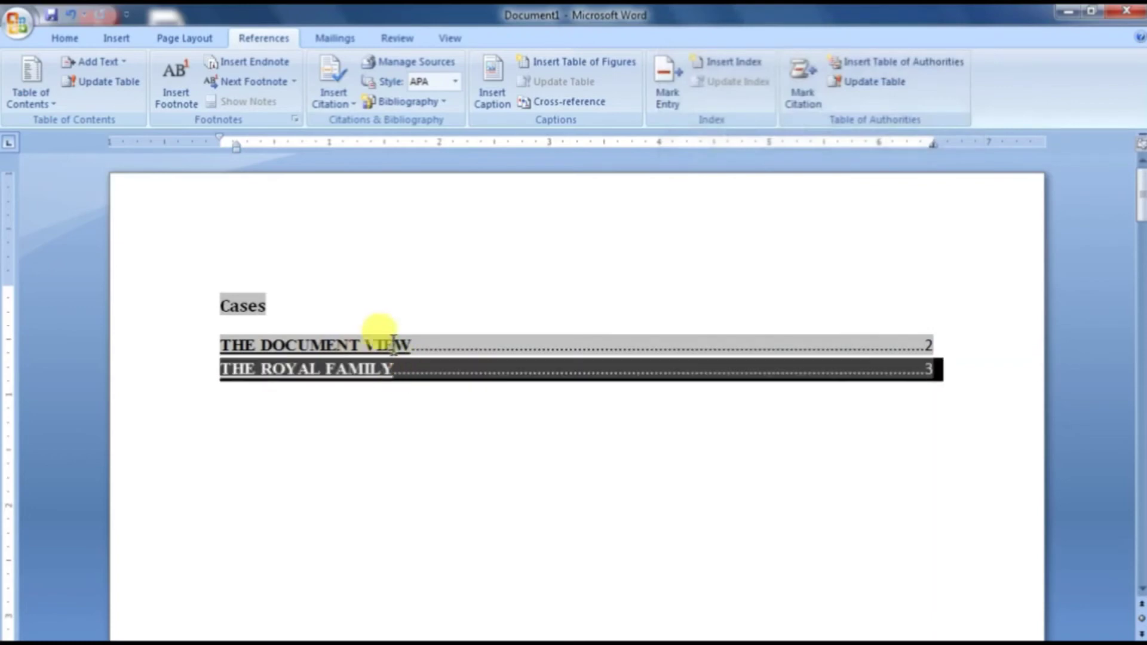
left_click_drag(365, 344, 442, 353)
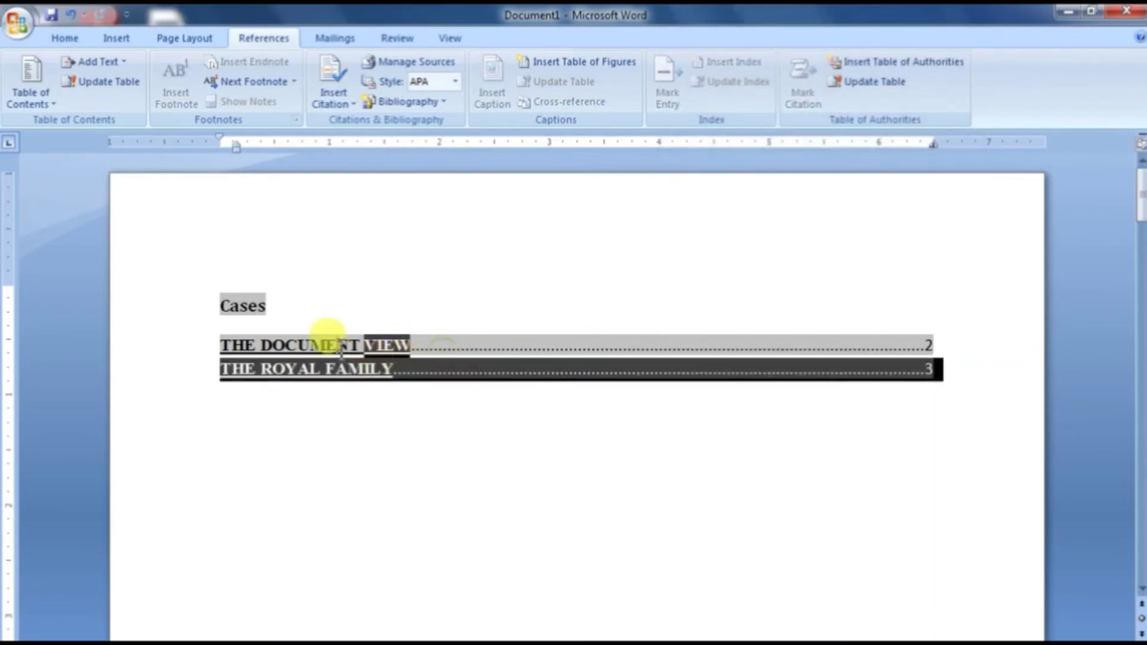
left_click(445, 391)
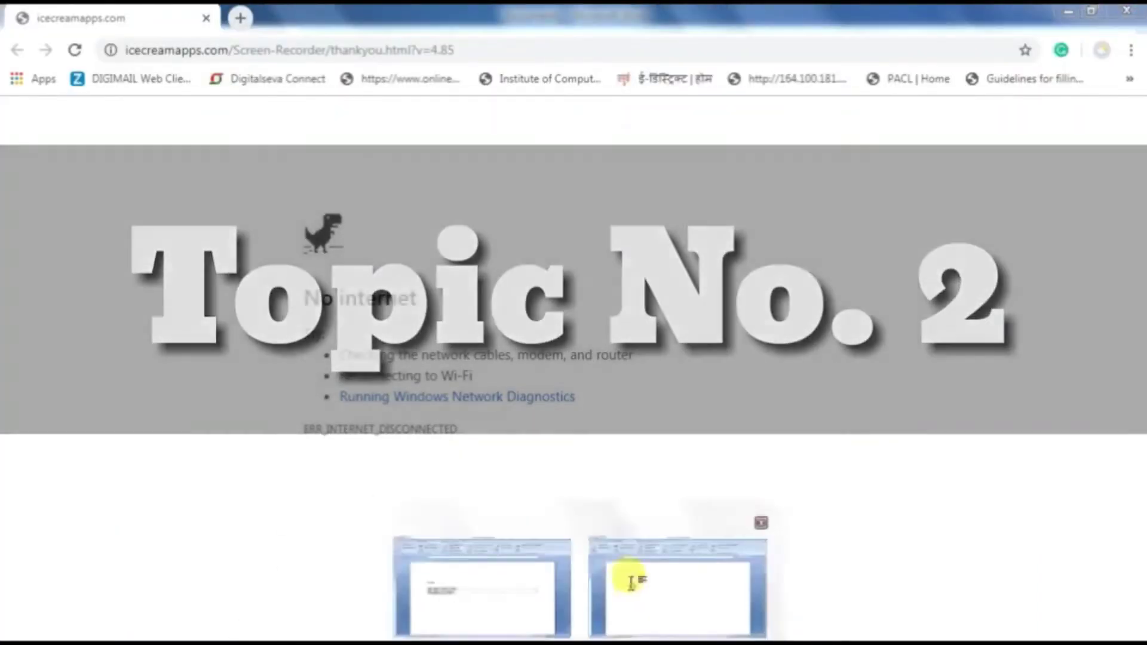
Switch to the second Word document and open Mark Citation, placing its dialog beside the list of brand names
left_click(630, 582)
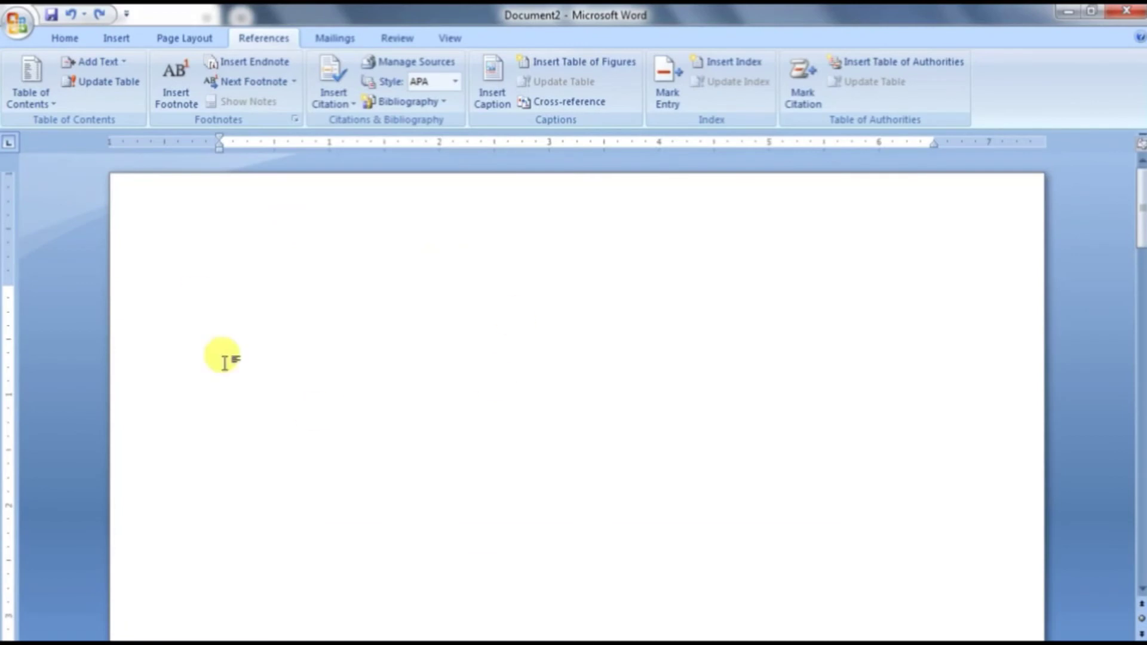
scroll(371, 421, "down", 15)
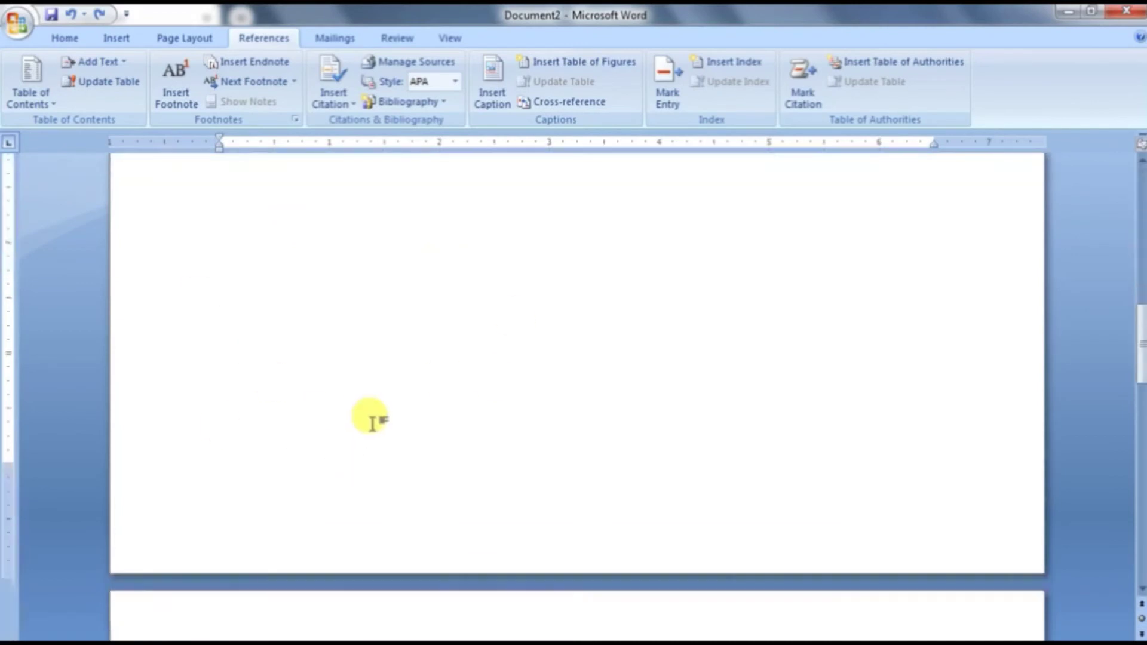
scroll(346, 365, "down", 3)
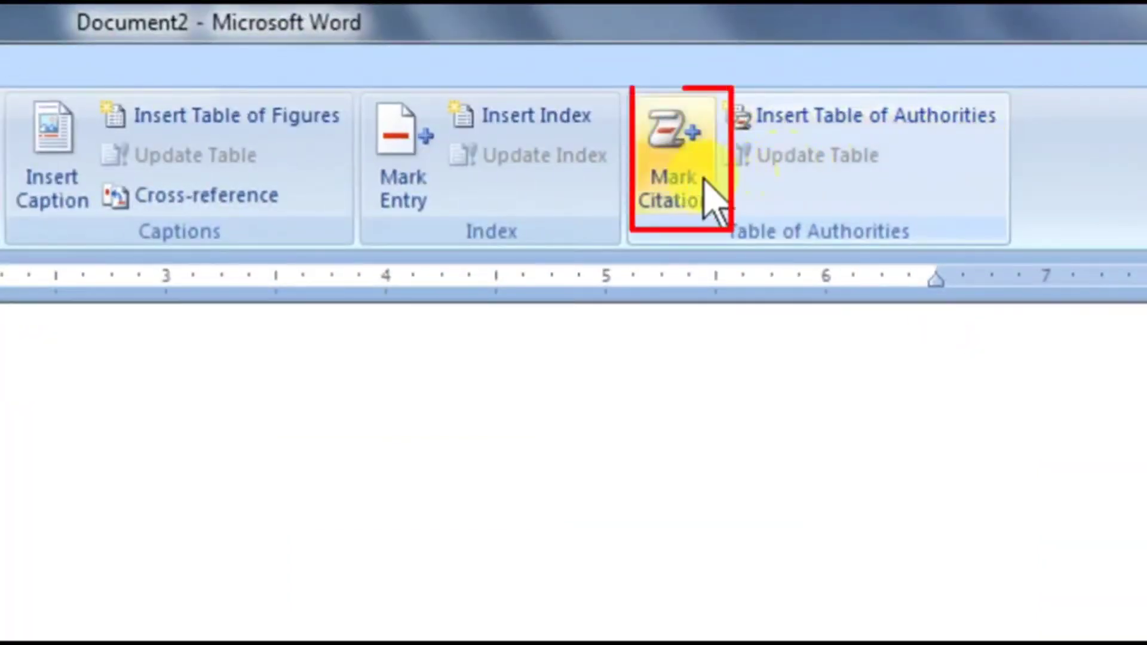
left_click(711, 197)
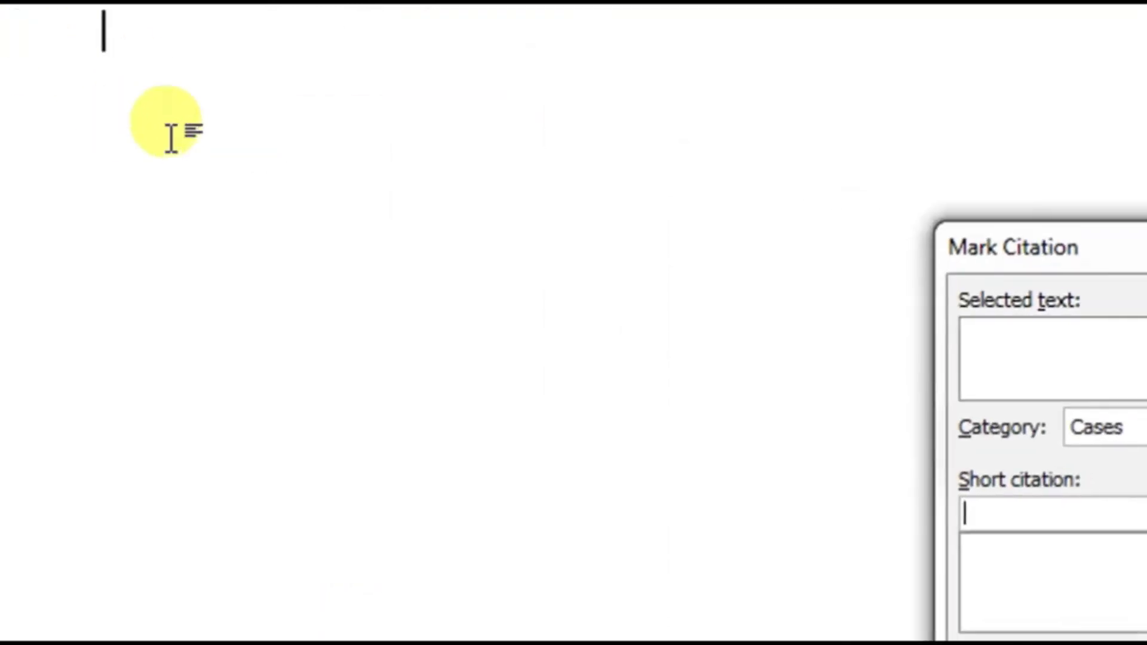
key("Return")
key("Return")
key("Return")
key("Return")
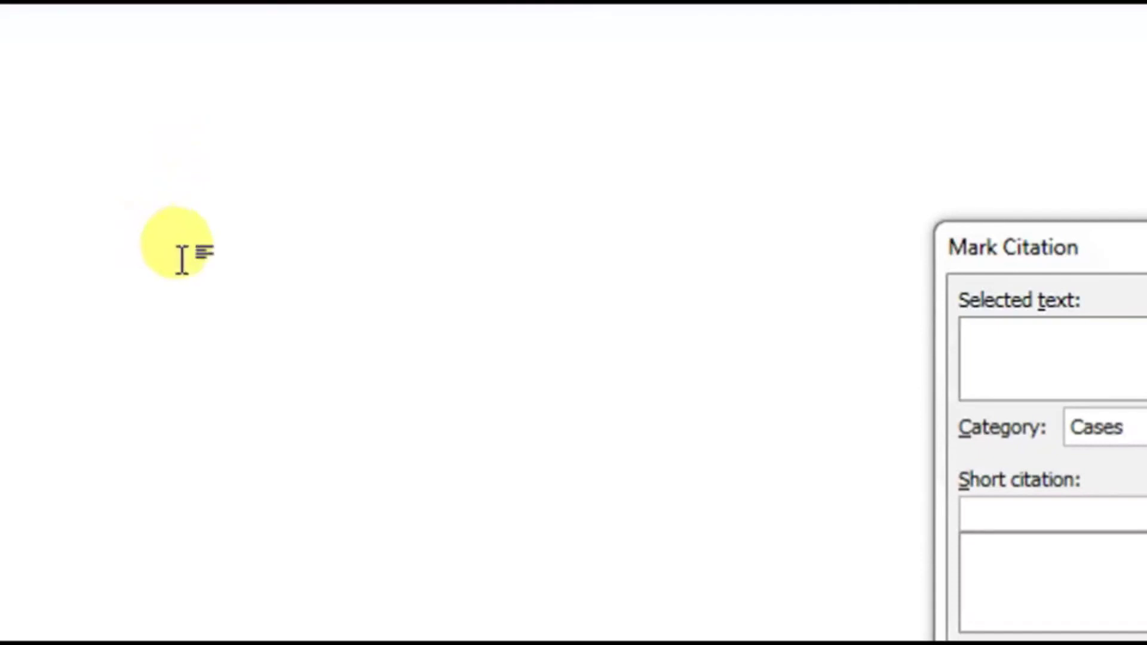
scroll(182, 256, "down", 5)
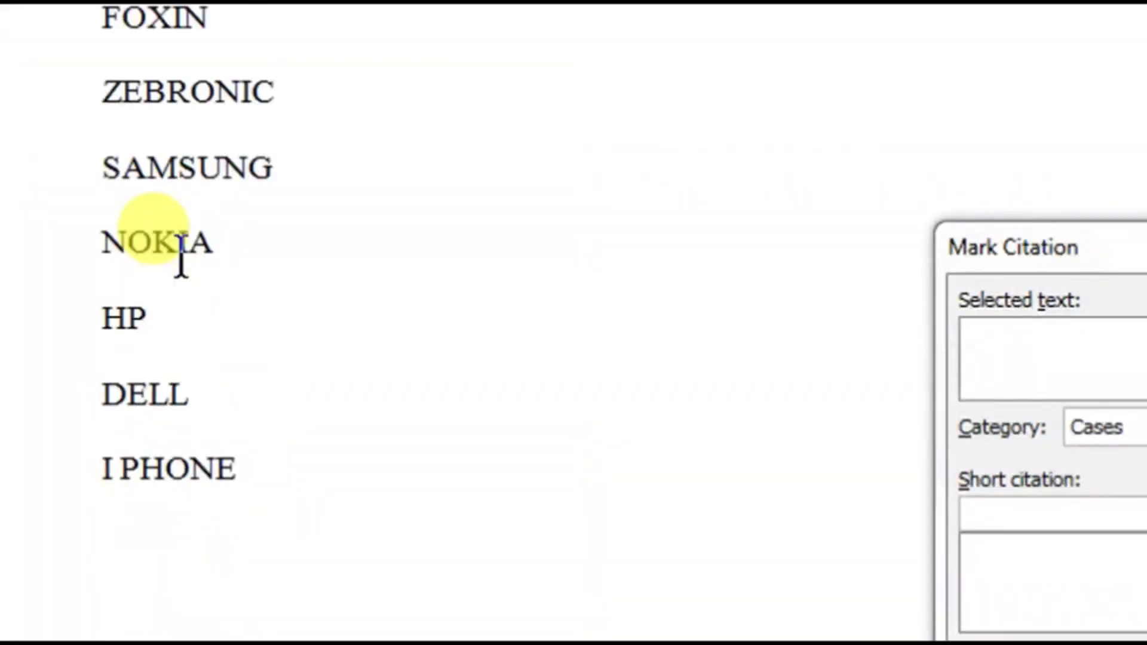
scroll(182, 257, "up", 2)
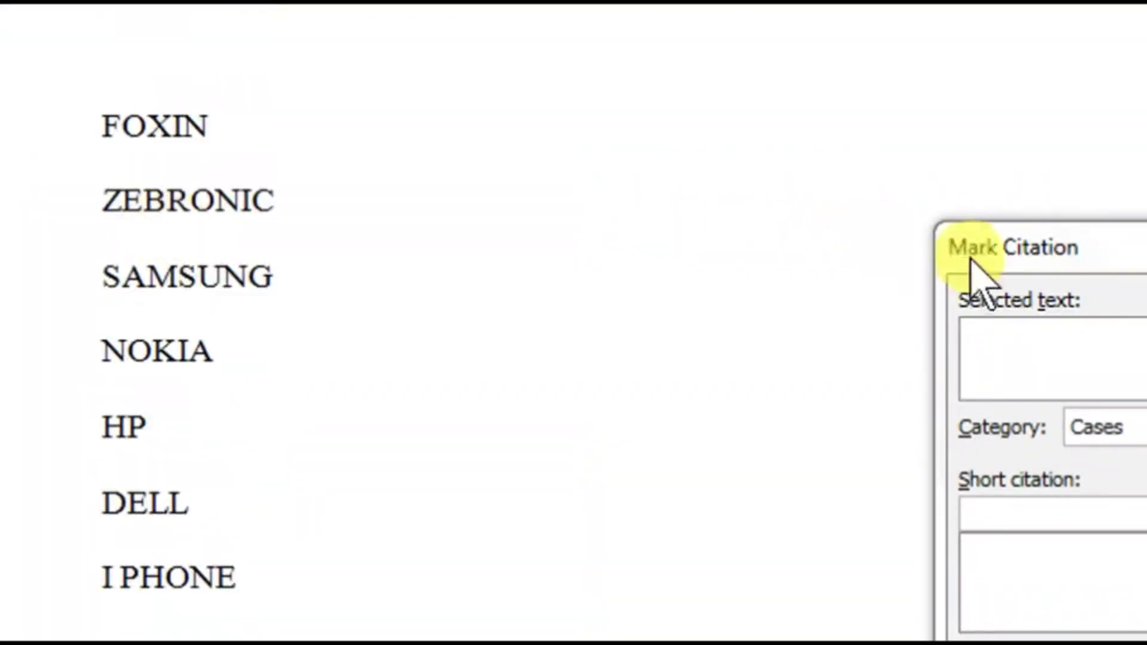
left_click_drag(968, 256, 351, 126)
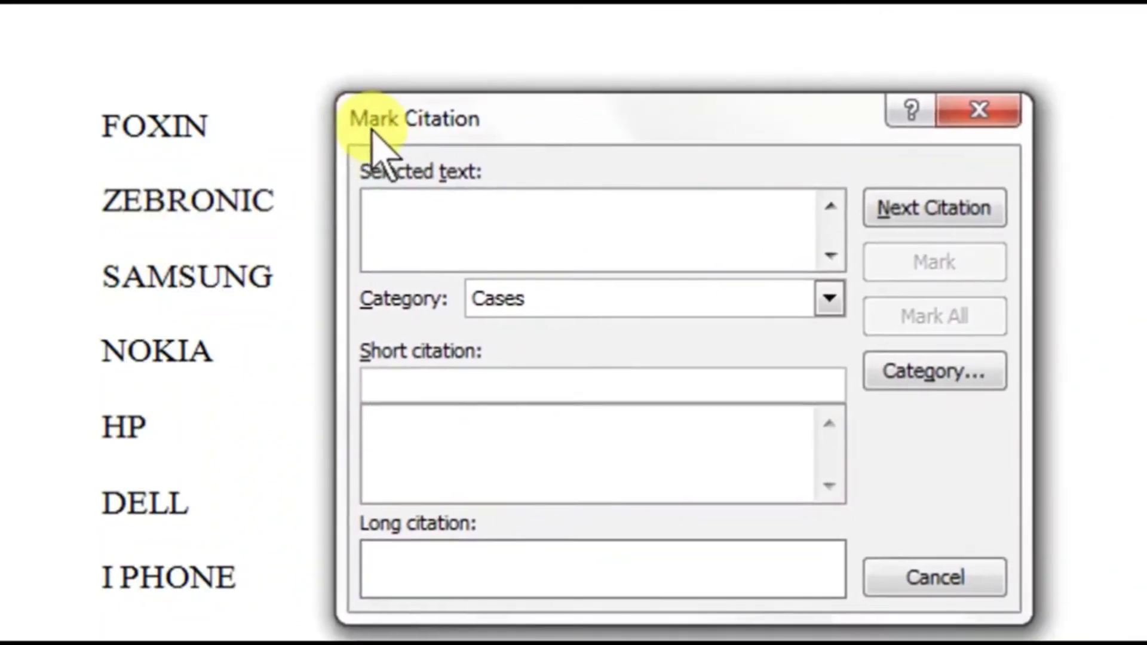
Use FOXIN from the brand list as the citation's selected text and review the available citation categories
left_click(218, 131)
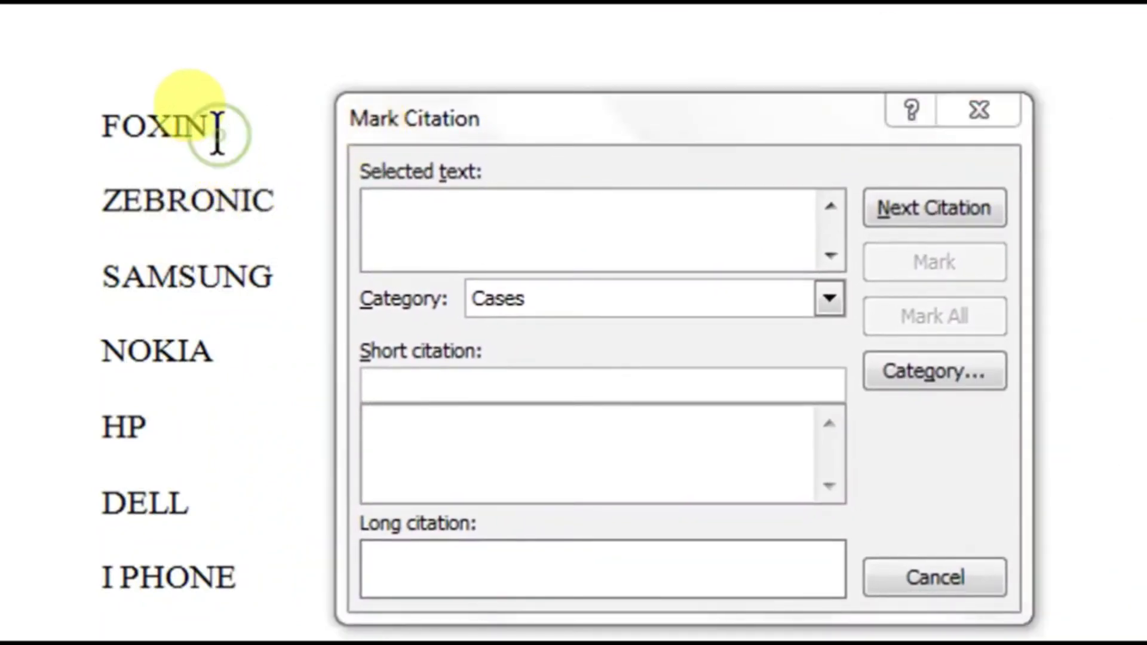
left_click_drag(189, 132, 101, 123)
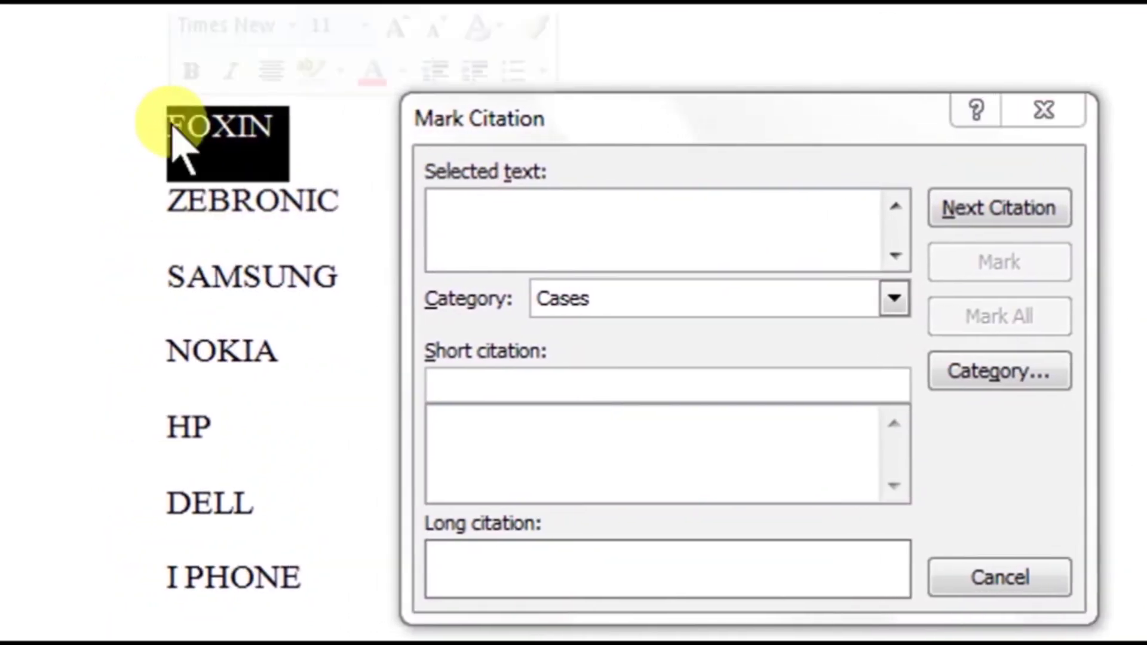
left_click(749, 118)
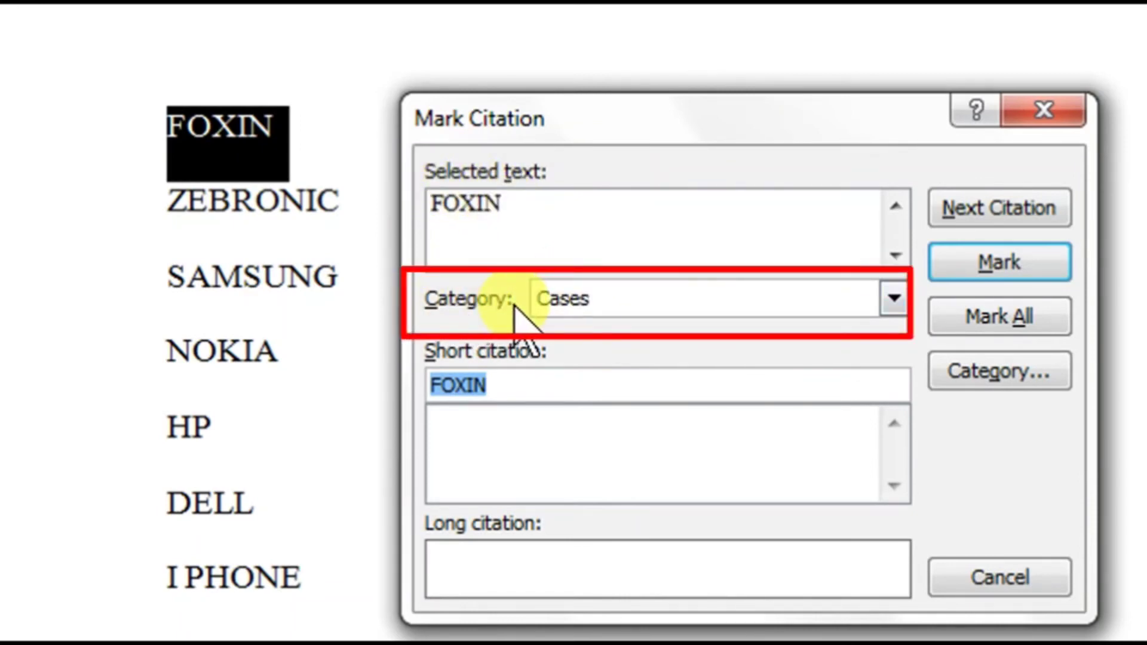
left_click(608, 308)
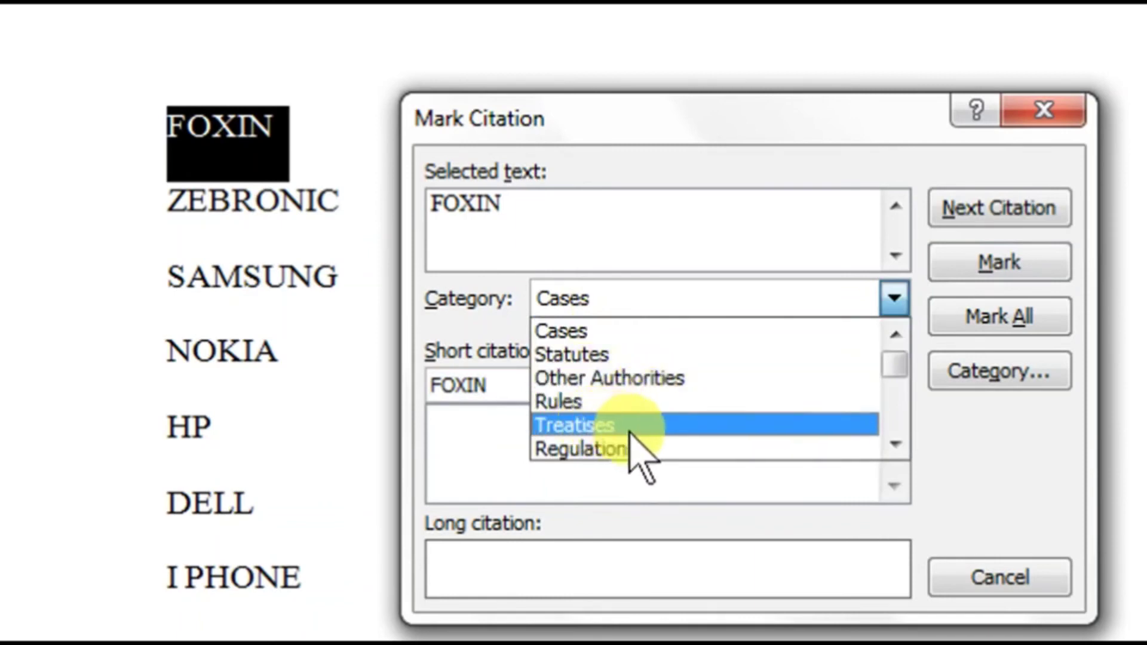
left_click(818, 298)
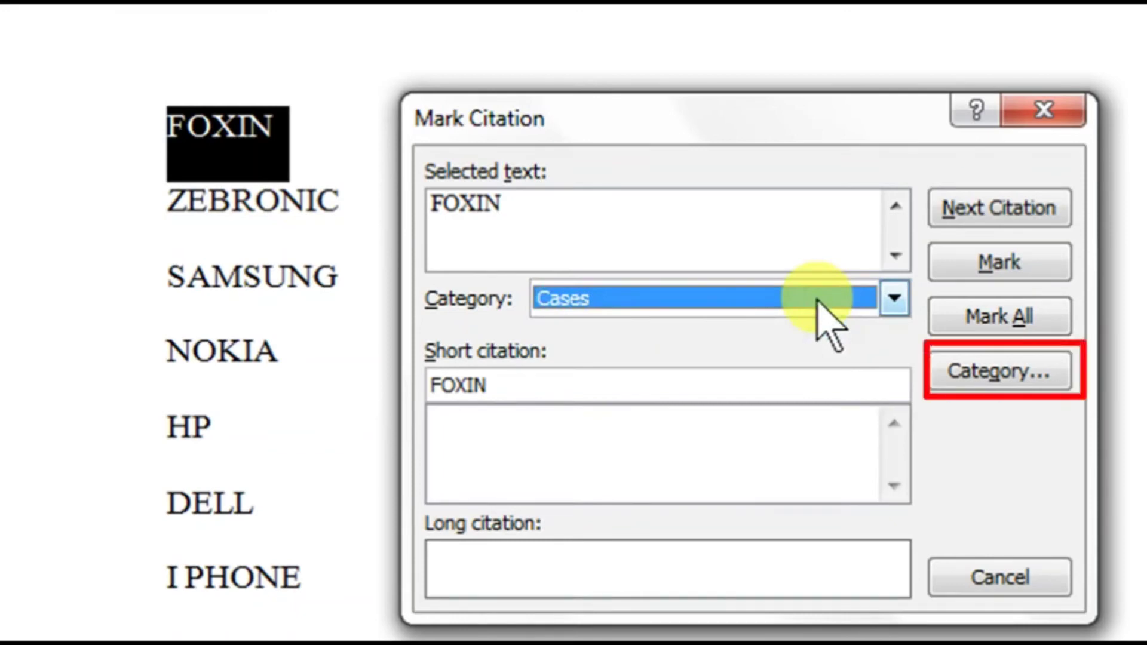
Replace the citation category Cases with LED
left_click(1016, 371)
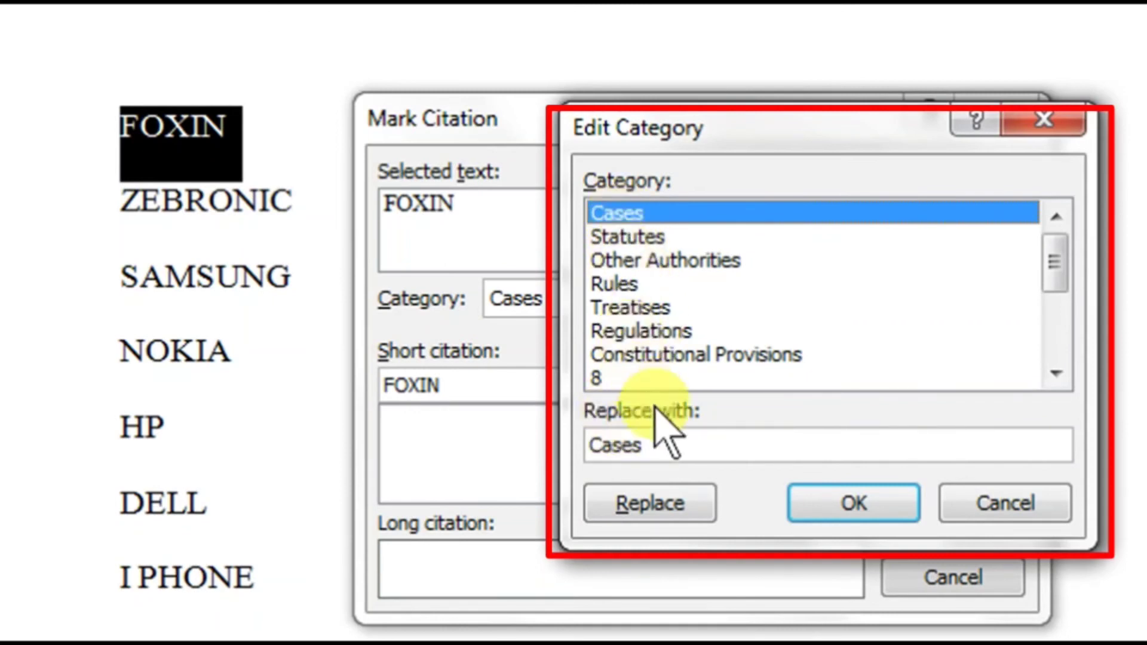
left_click_drag(655, 440, 585, 453)
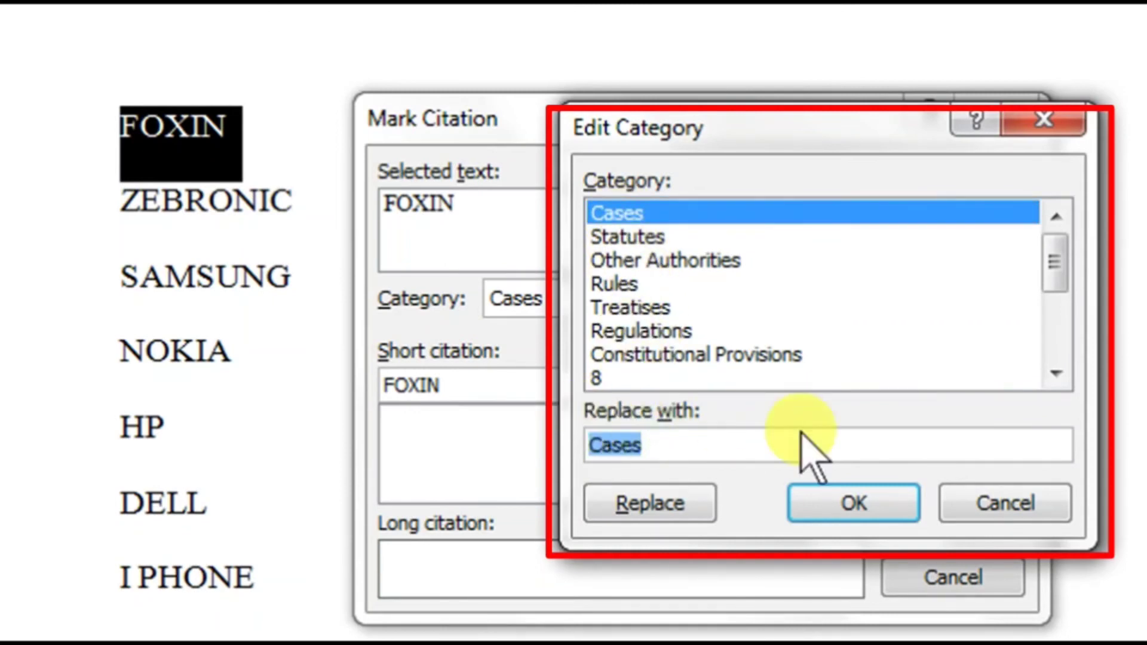
key("BackSpace")
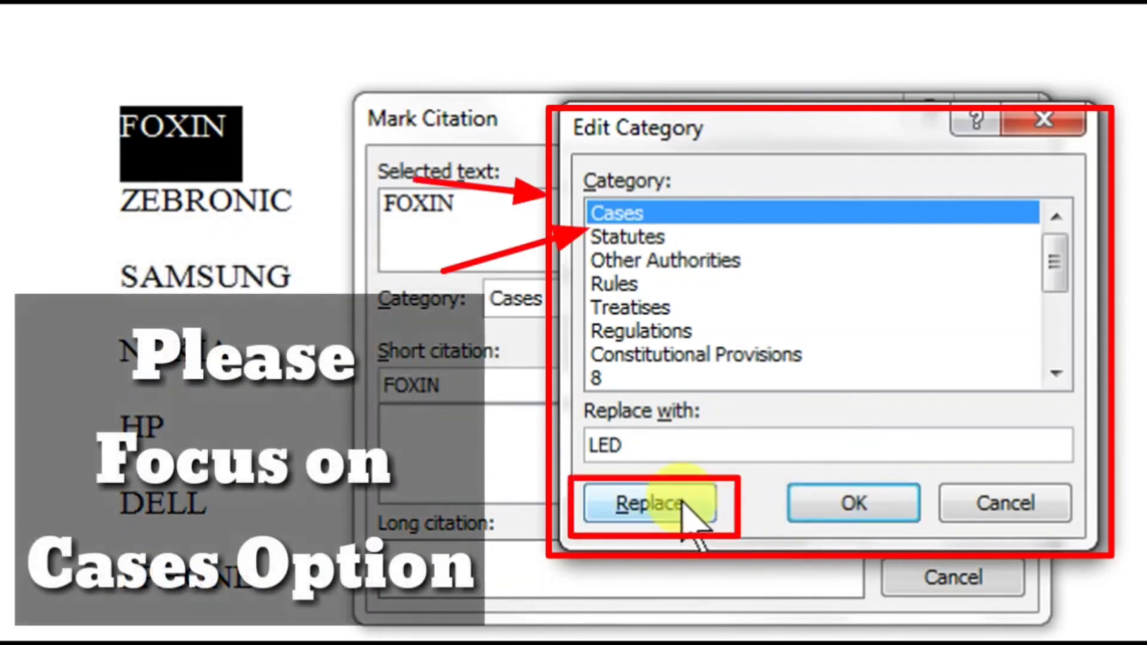
left_click(693, 513)
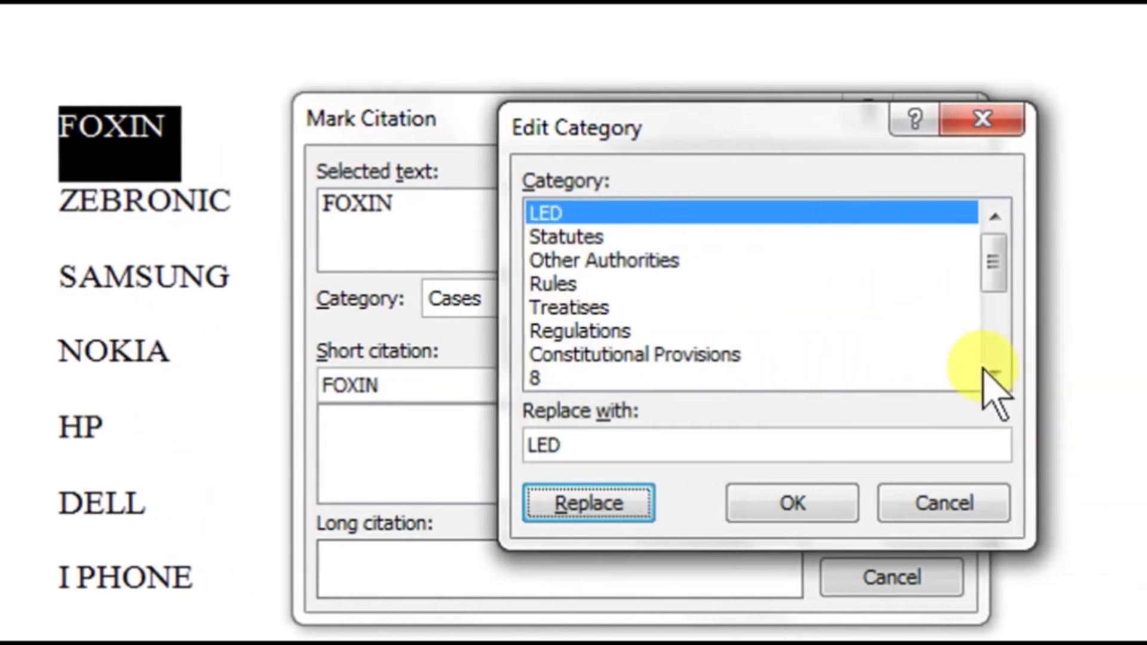
Replace the numbered citation category 8 with MOBILES
left_click(1106, 374)
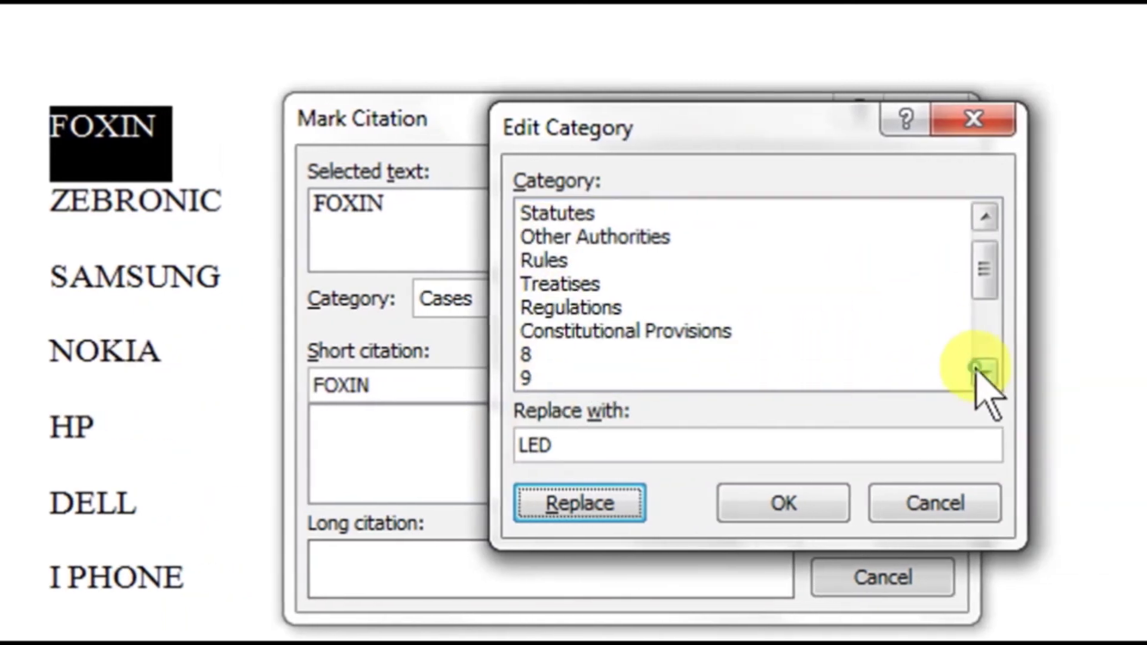
left_click(1106, 373)
left_click(979, 369)
left_click(591, 307)
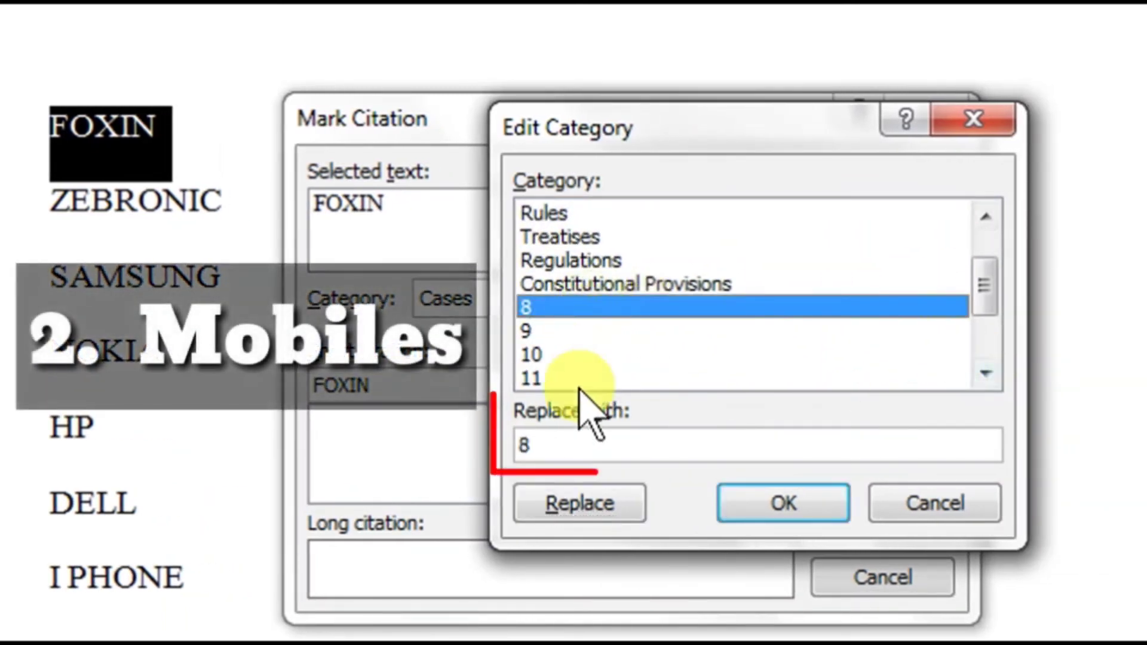
double_click(559, 444)
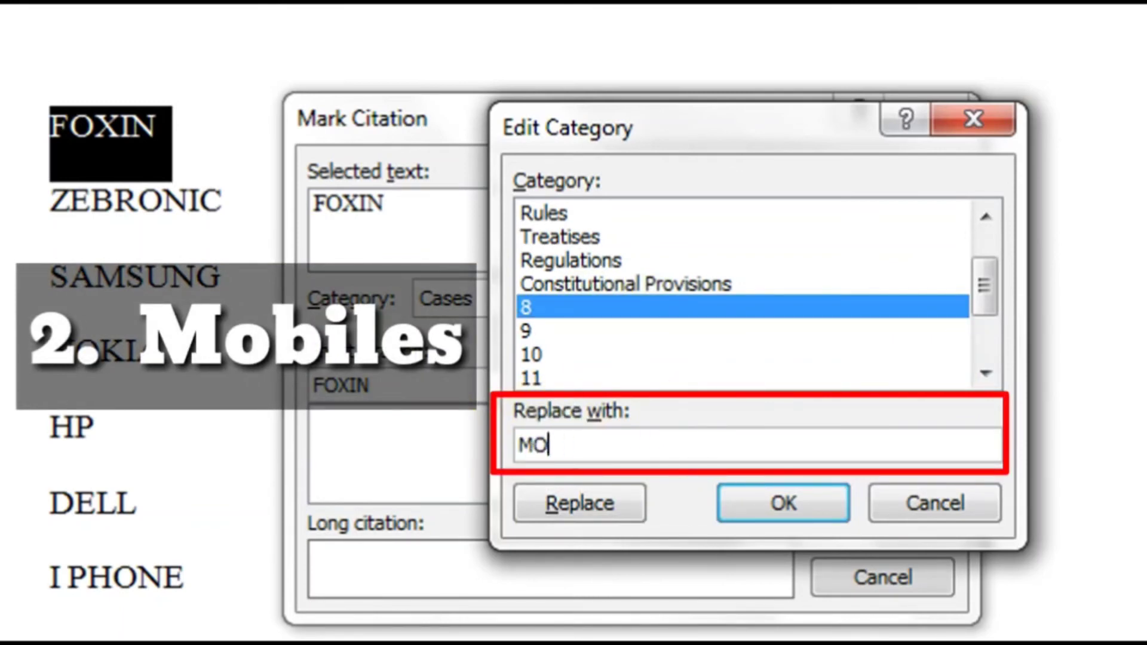
type("MOBILES")
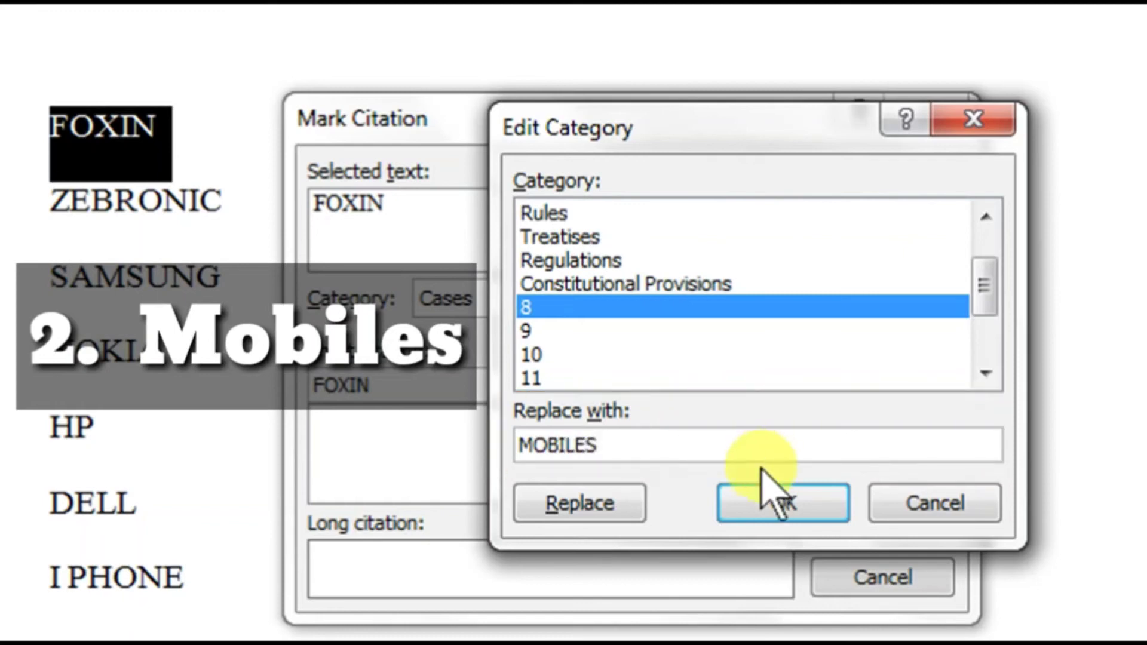
left_click(618, 491)
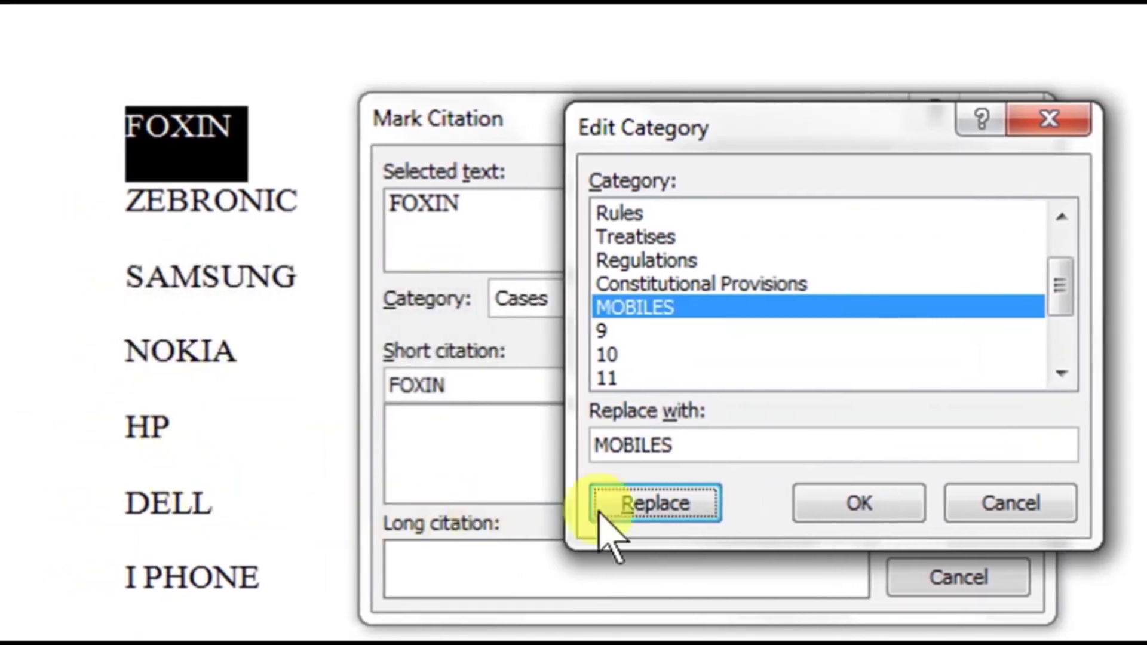
Replace the numbered citation category 9 with LAPTOPS and apply the category changes
left_click(618, 332)
double_click(632, 443)
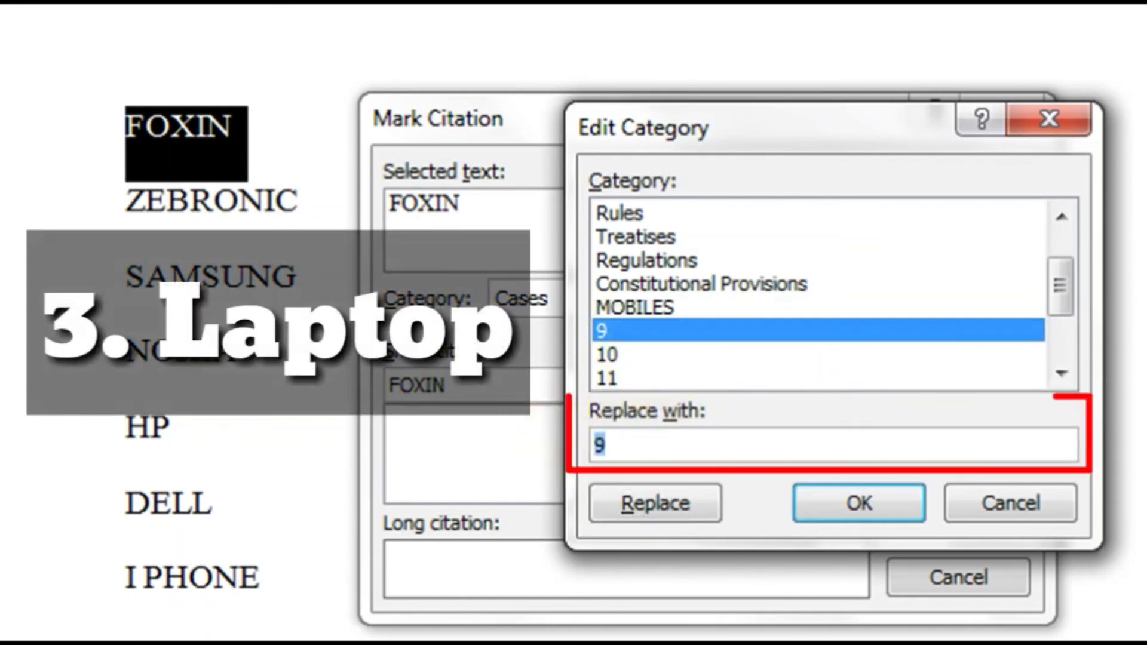
key("BackSpace")
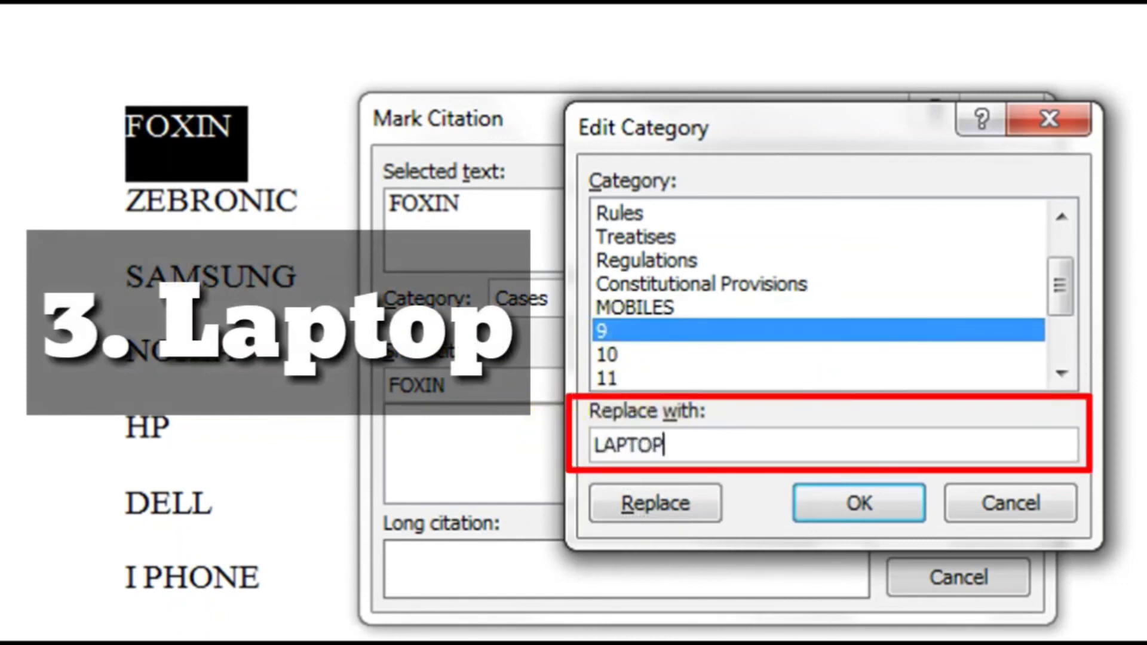
type("LAPTOPS")
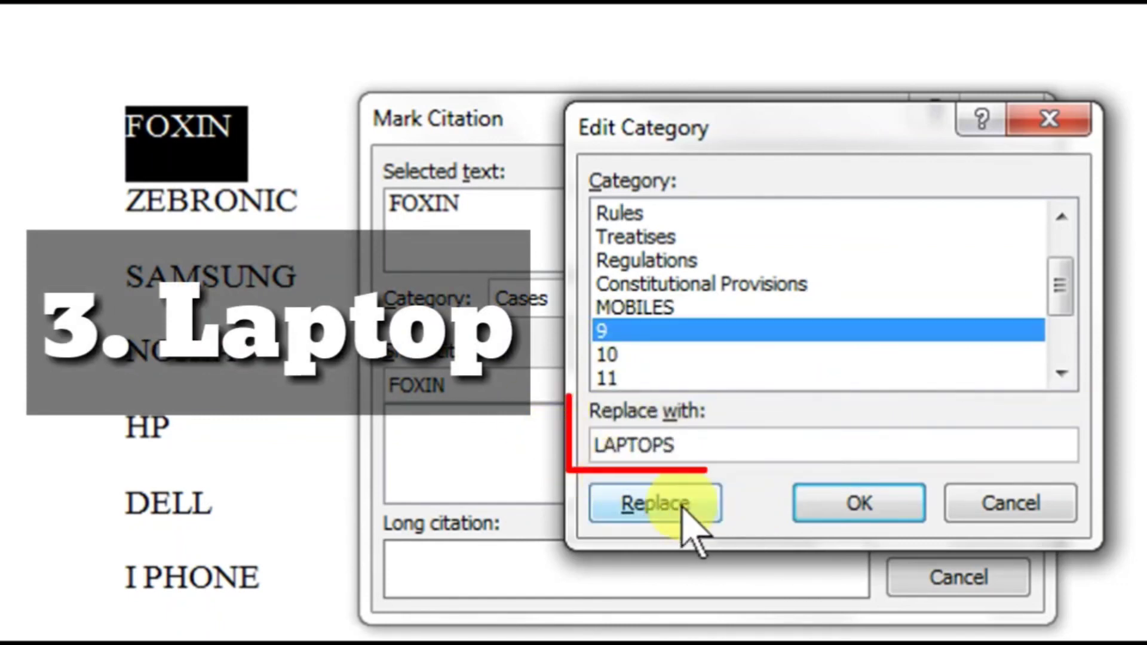
left_click(681, 512)
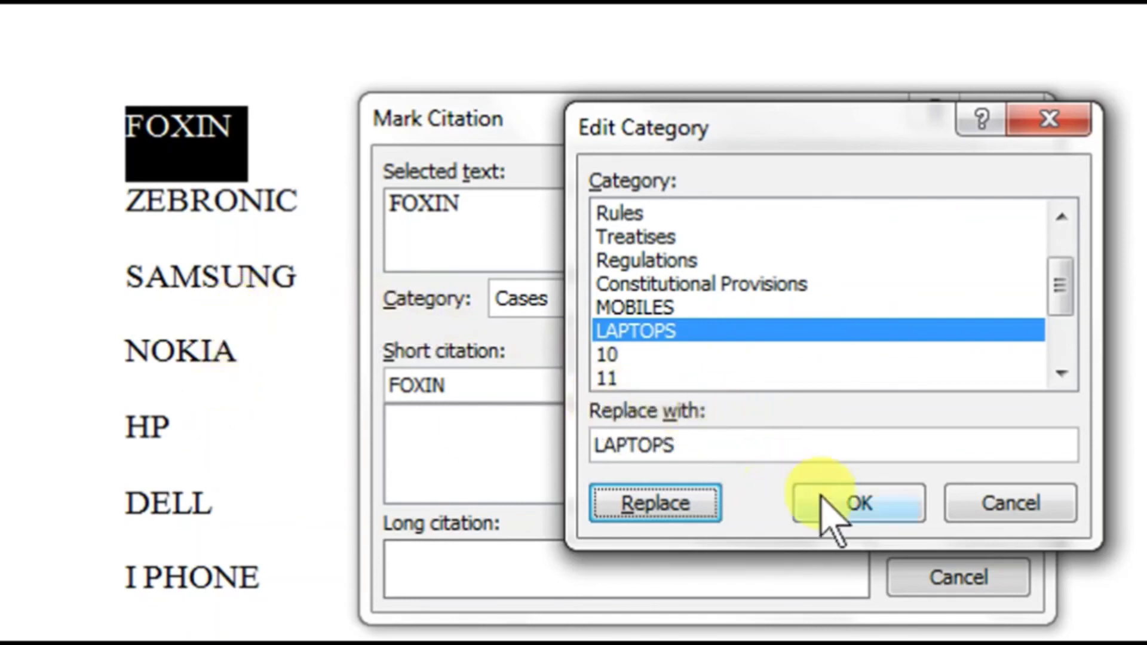
left_click(856, 504)
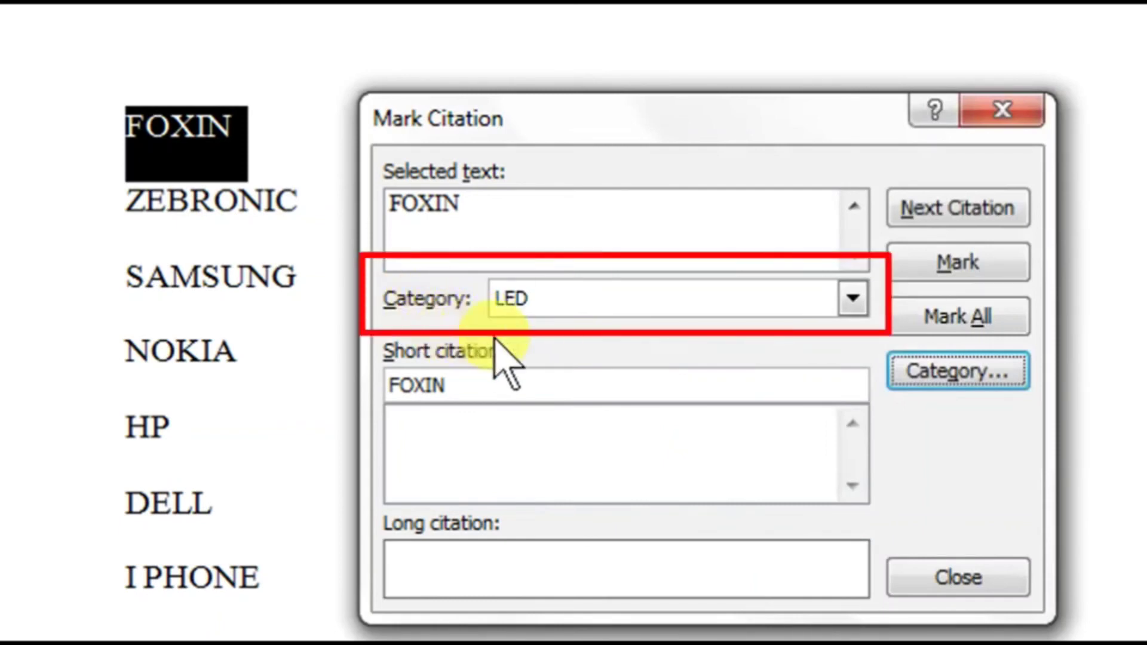
Mark FOXIN as a citation in the LED category
left_click(657, 299)
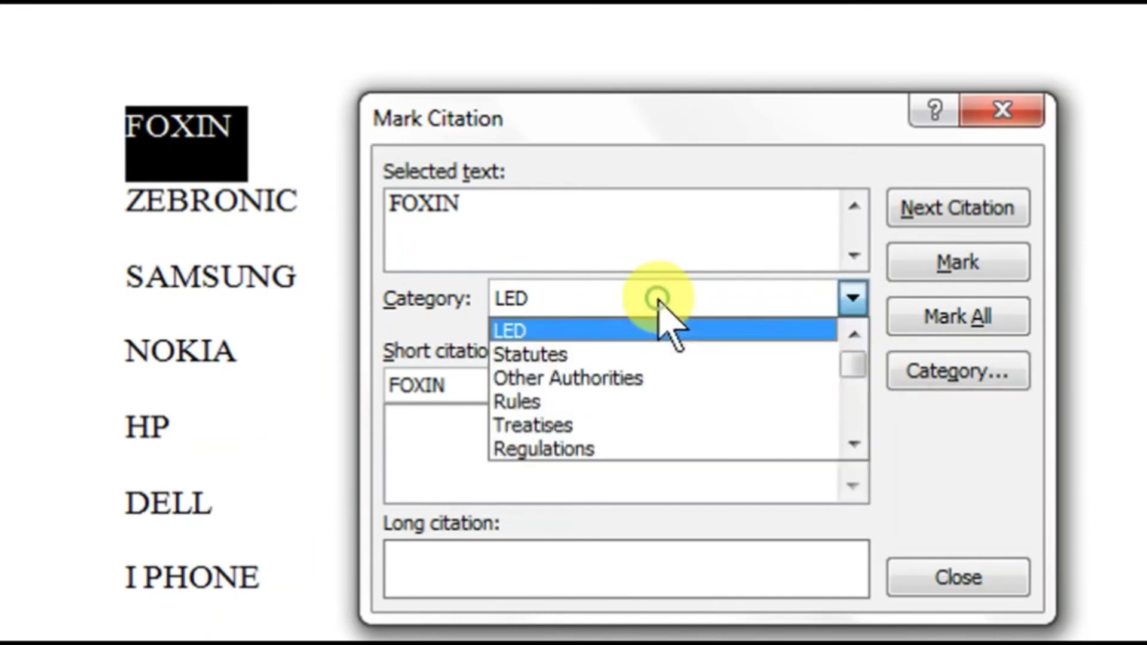
mouse_move(853, 365)
left_mouse_down()
mouse_move(844, 412)
mouse_move(844, 364)
mouse_move(848, 384)
mouse_move(854, 376)
left_mouse_up()
left_click(599, 330)
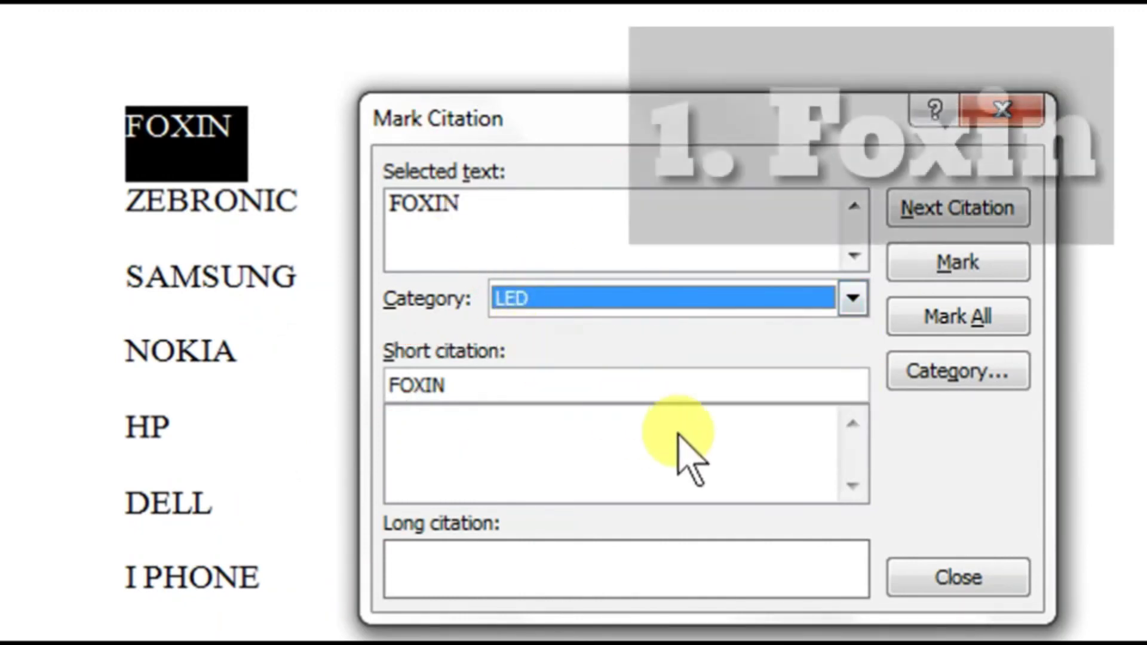
left_click(905, 271)
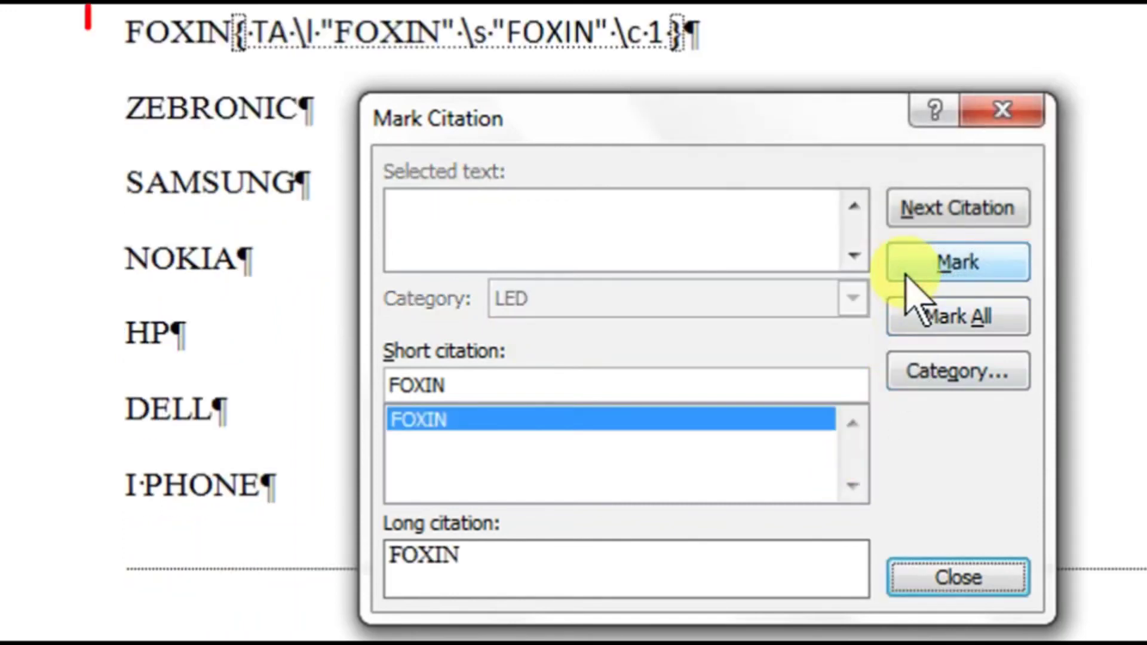
Mark ZEBRONIC in the brand list as a citation in the LED category
left_click(302, 113)
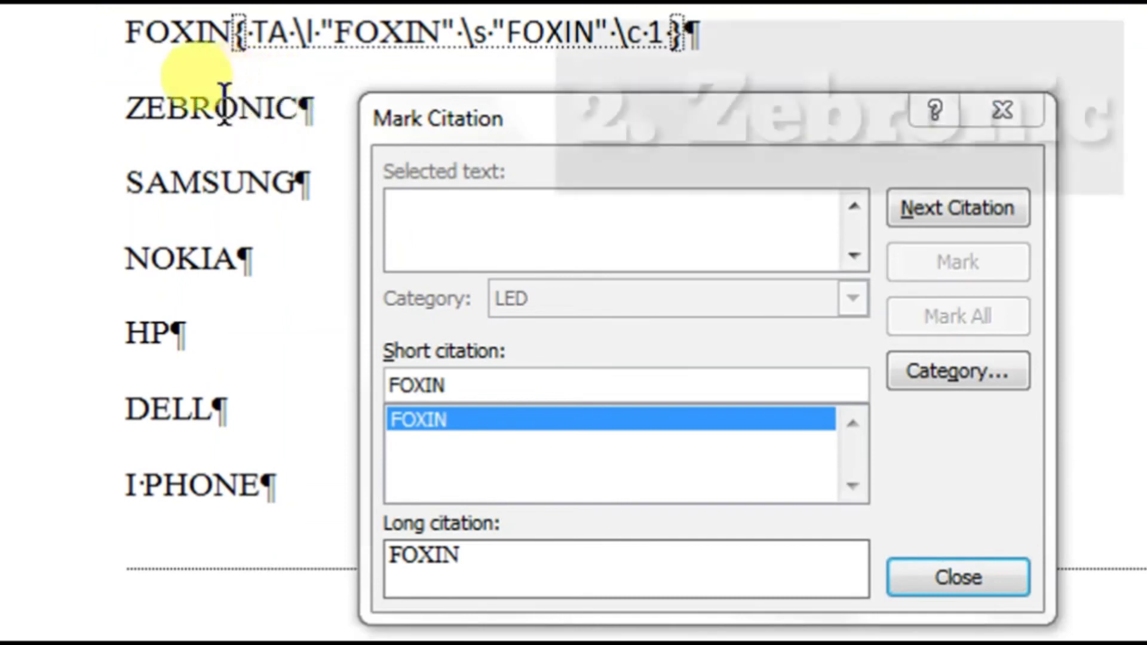
left_click_drag(192, 111, 491, 132)
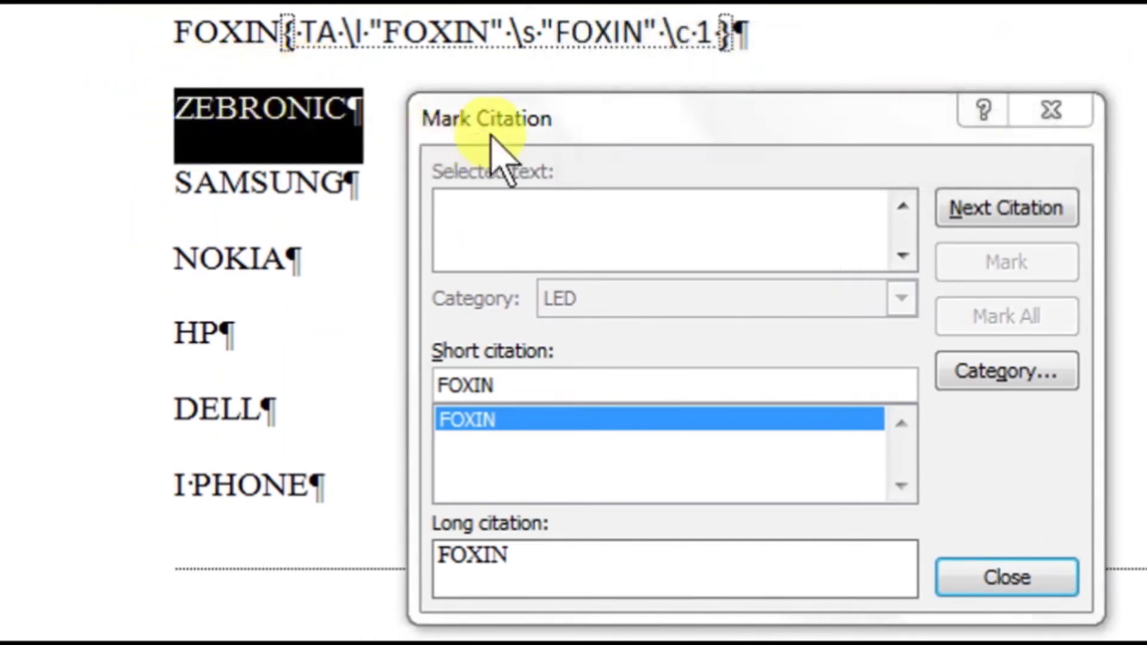
left_click(724, 147)
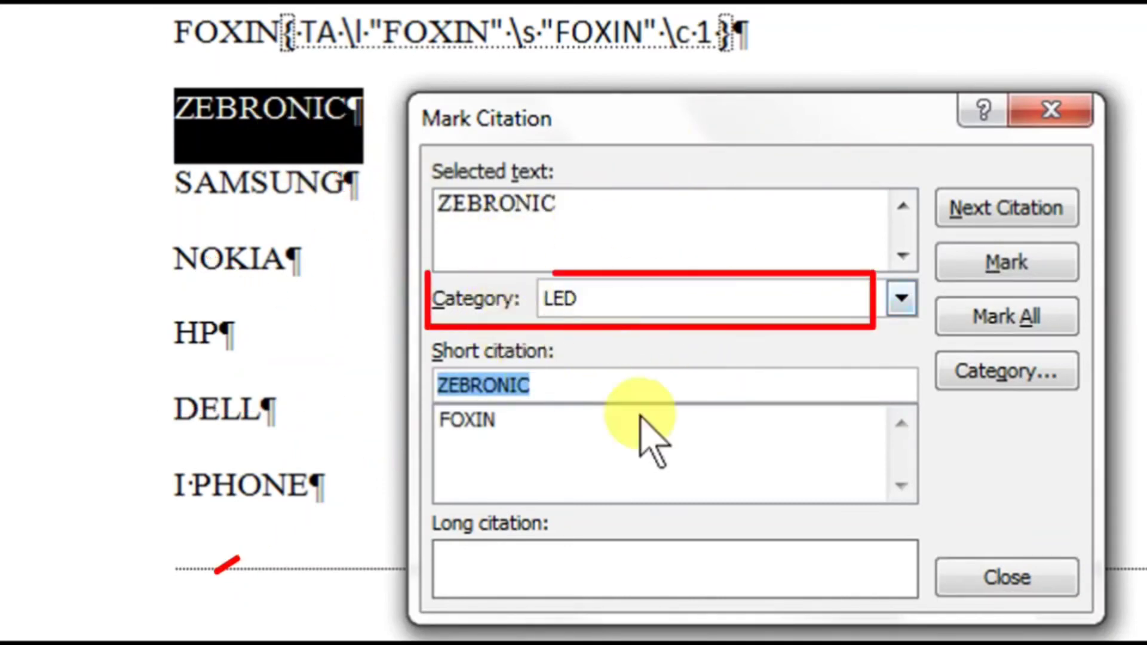
left_click(1006, 263)
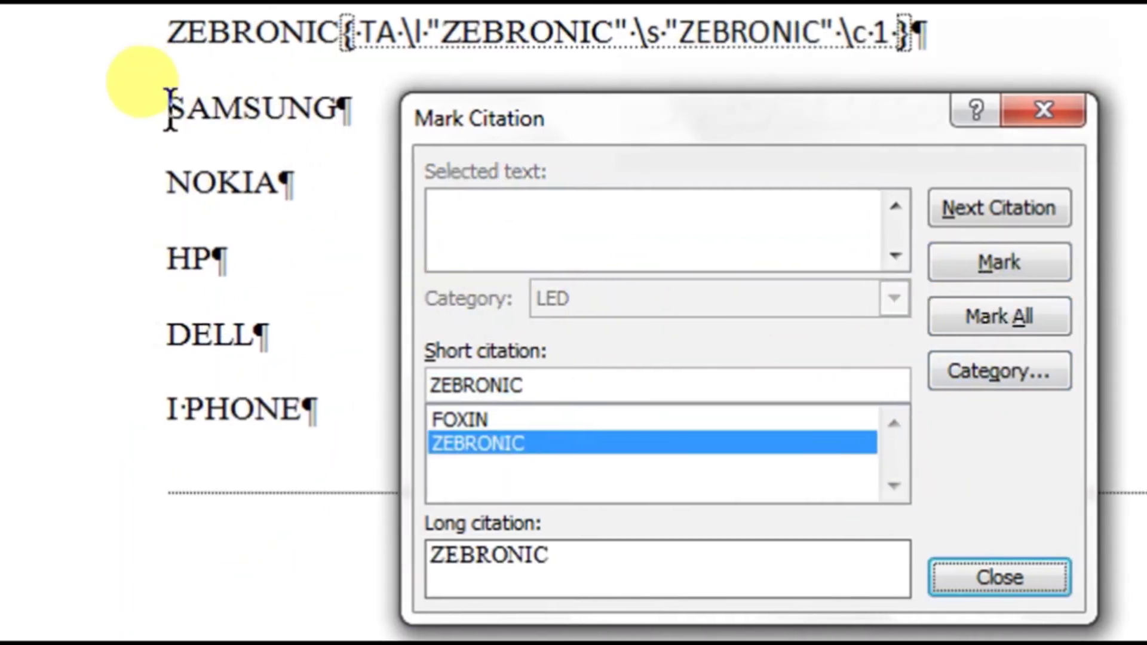
Mark SAMSUNG in the brand list as a citation in the MOBILES category
left_click(171, 110)
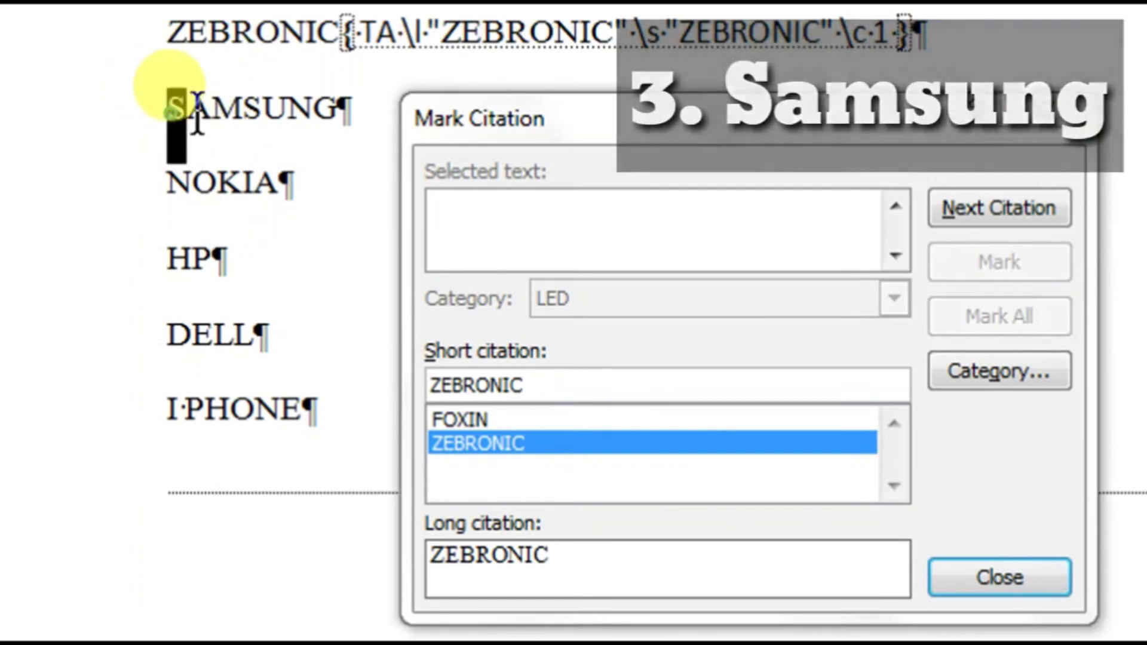
left_click_drag(176, 112, 322, 105)
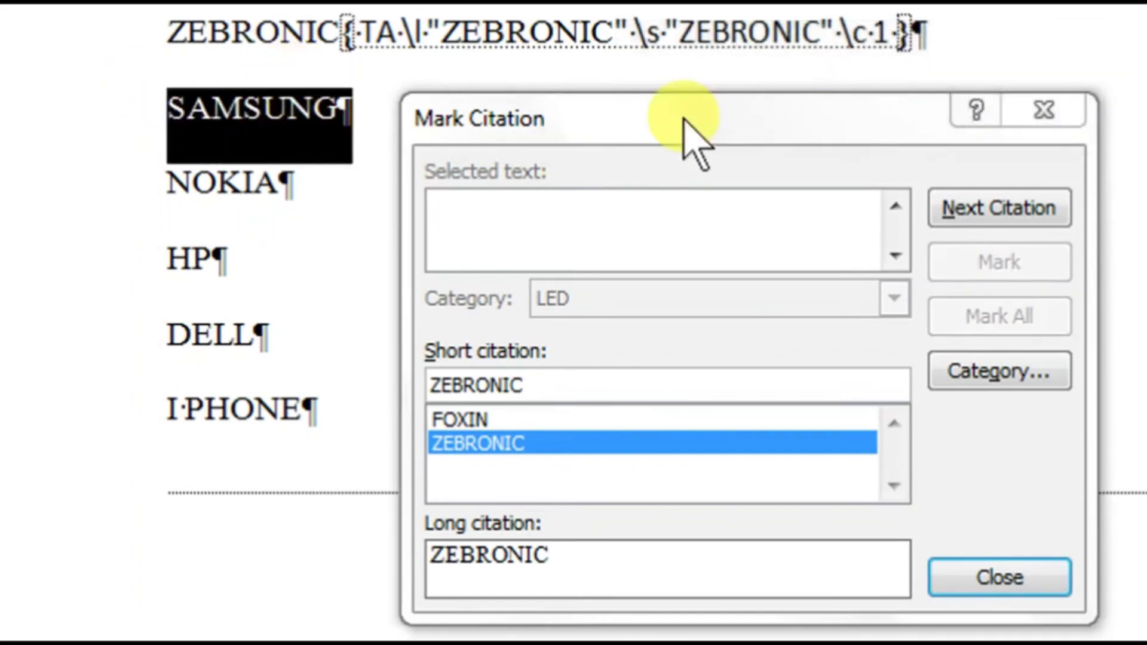
left_click(725, 140)
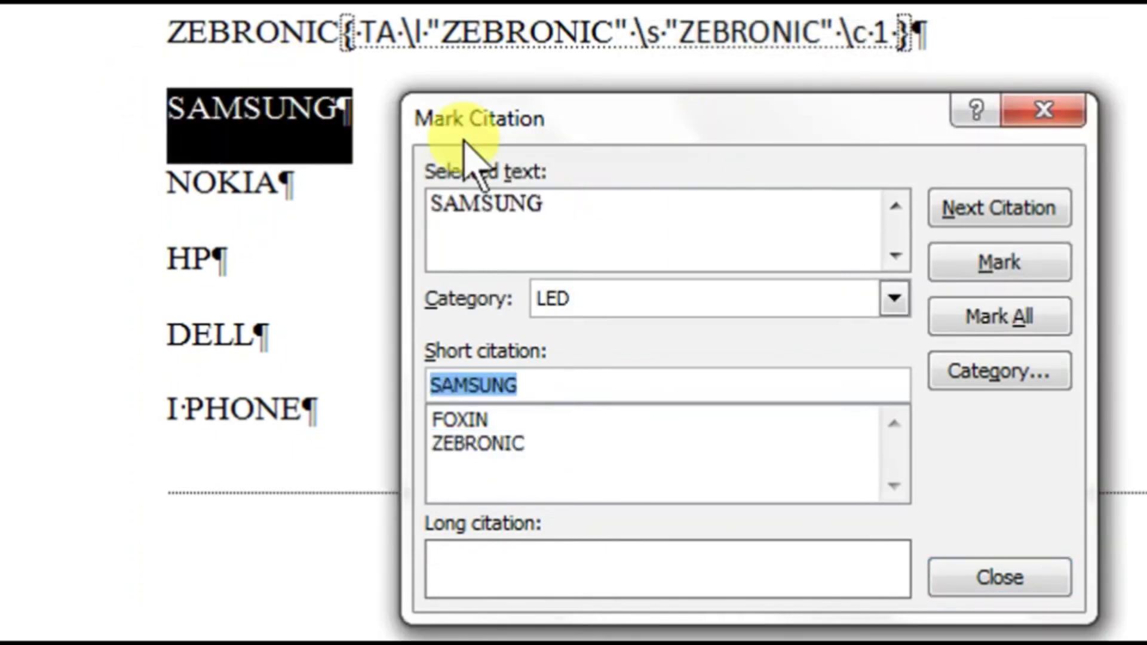
left_click(619, 303)
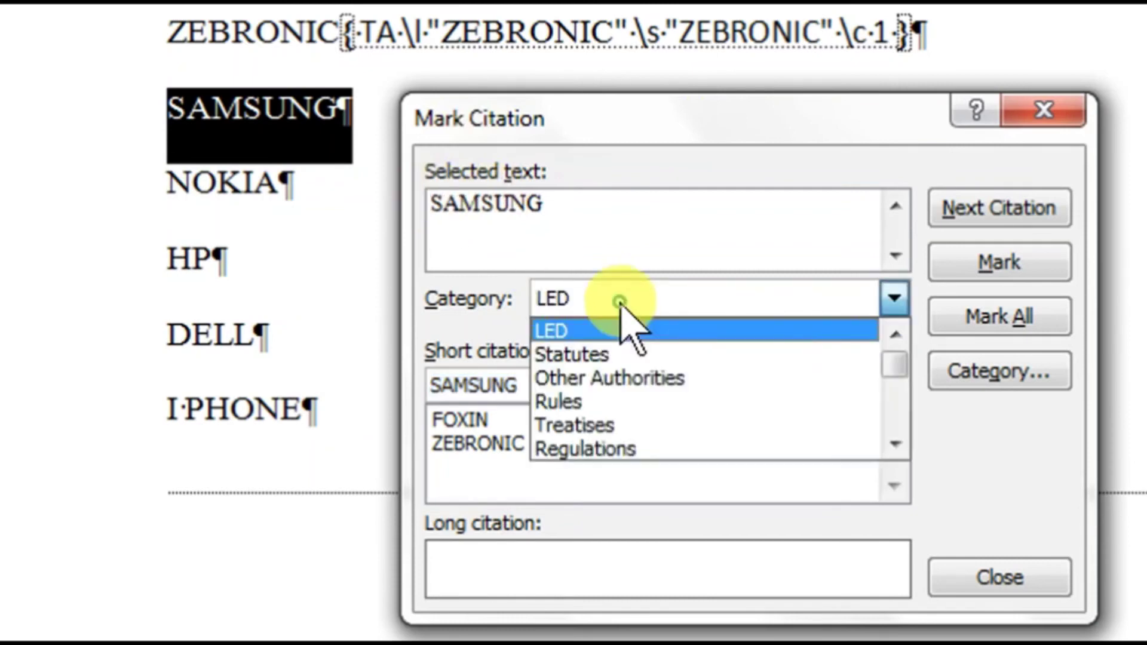
left_click(894, 445)
left_click(893, 446)
left_click(893, 446)
left_click(894, 446)
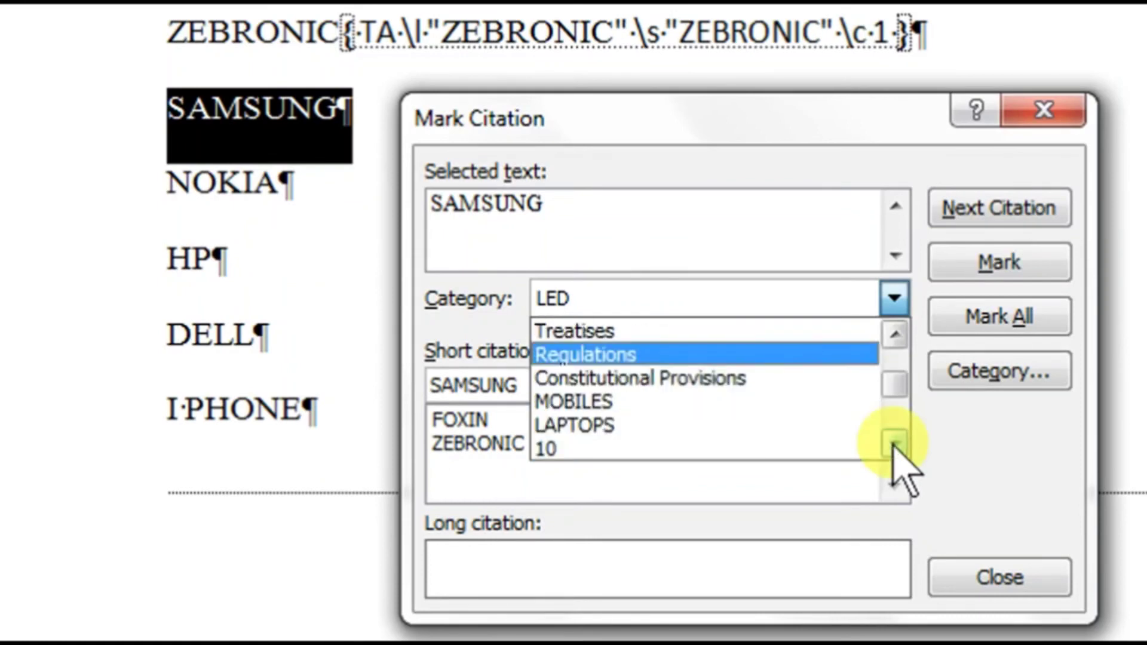
left_click(894, 446)
left_click(672, 376)
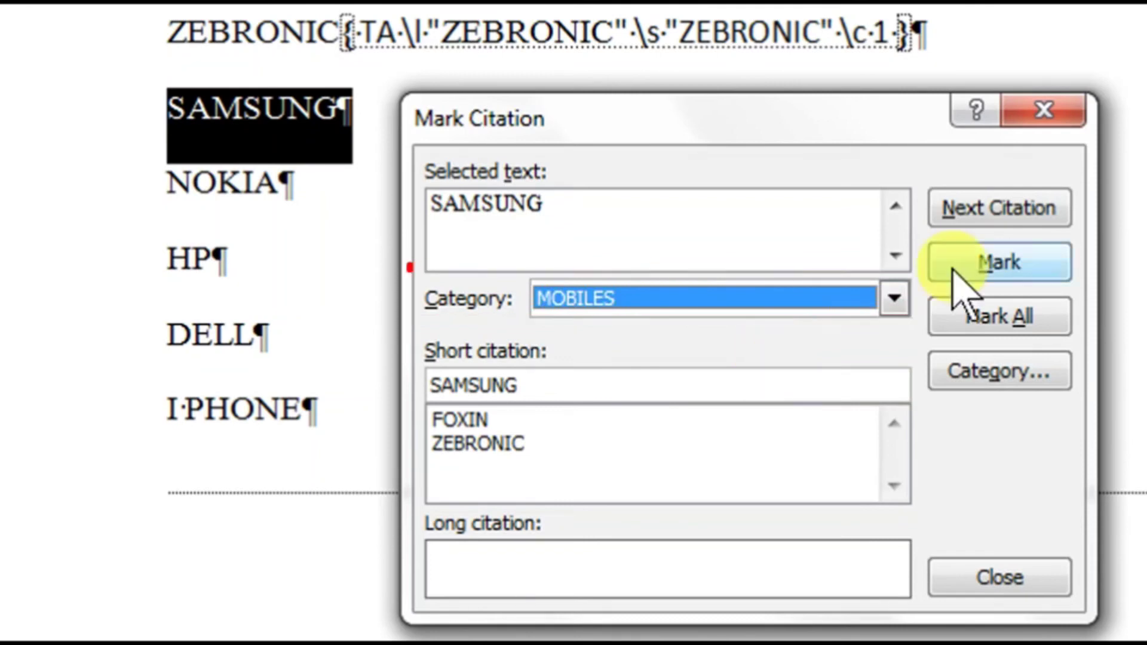
left_click(982, 266)
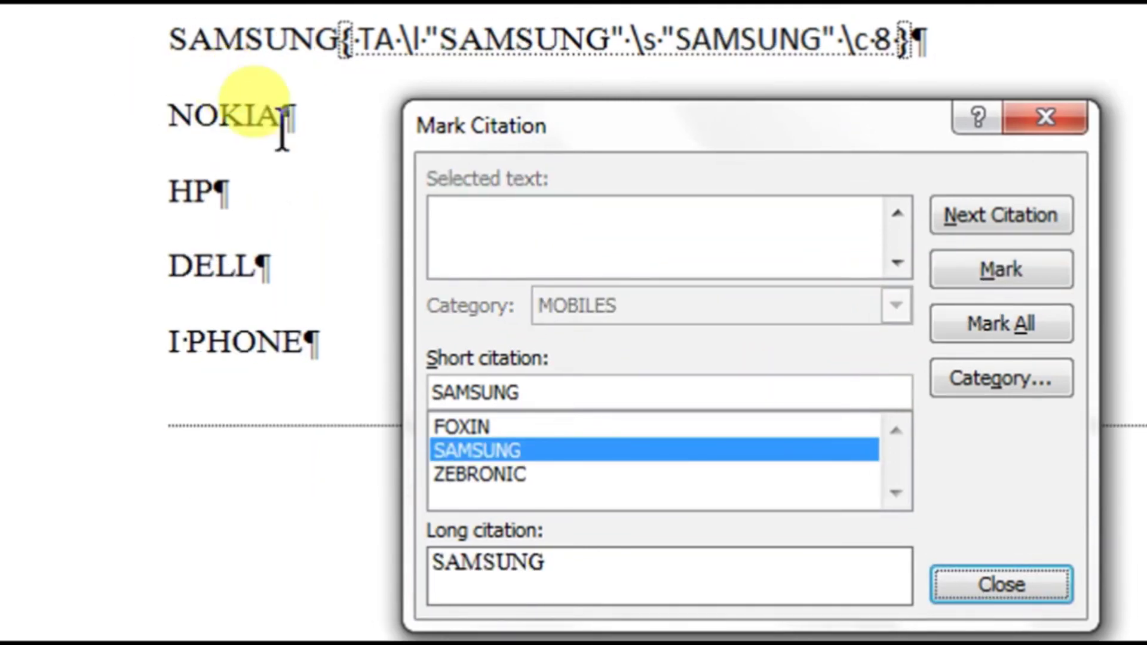
Mark NOKIA in the brand list as a citation in the MOBILES category
left_click(173, 114)
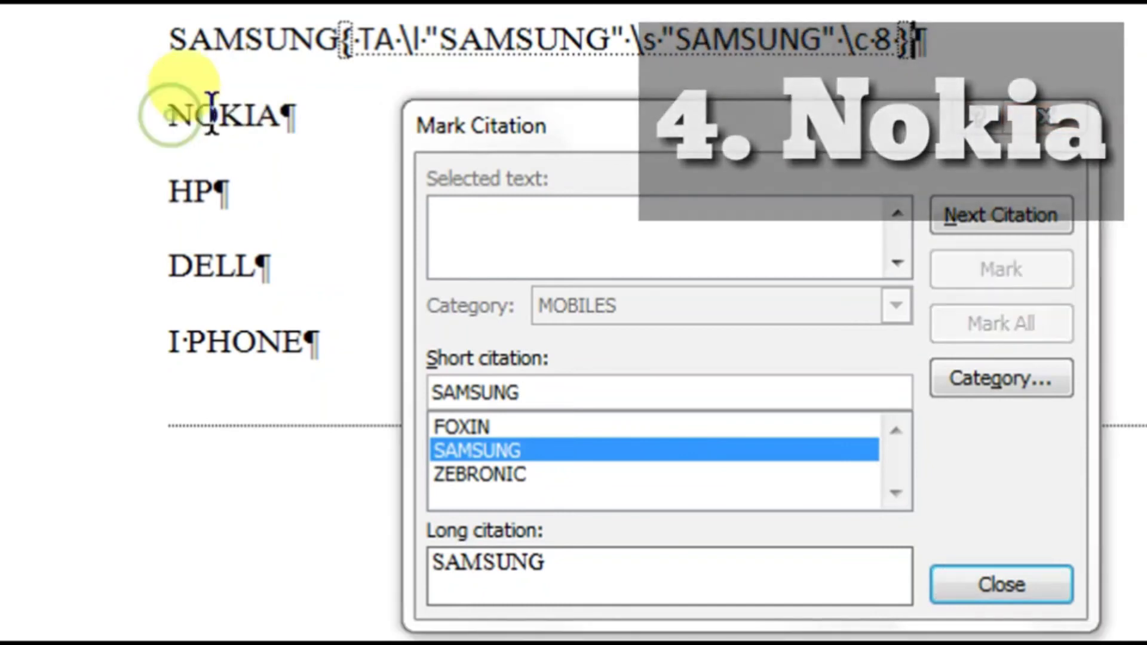
left_click_drag(173, 114, 250, 173)
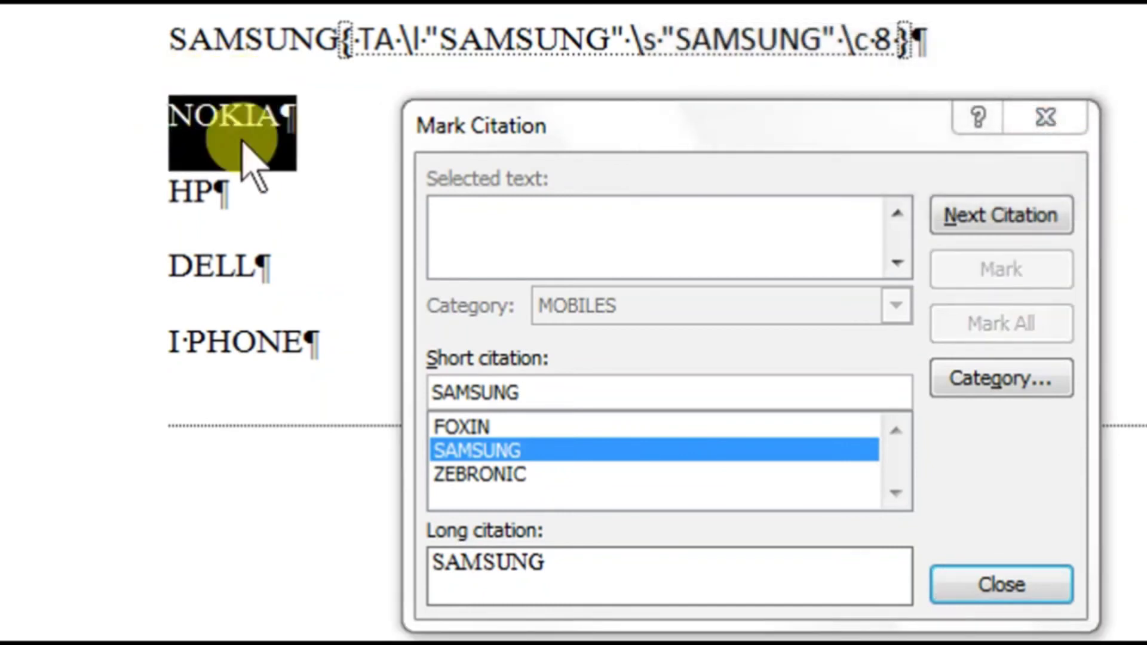
left_click(727, 146)
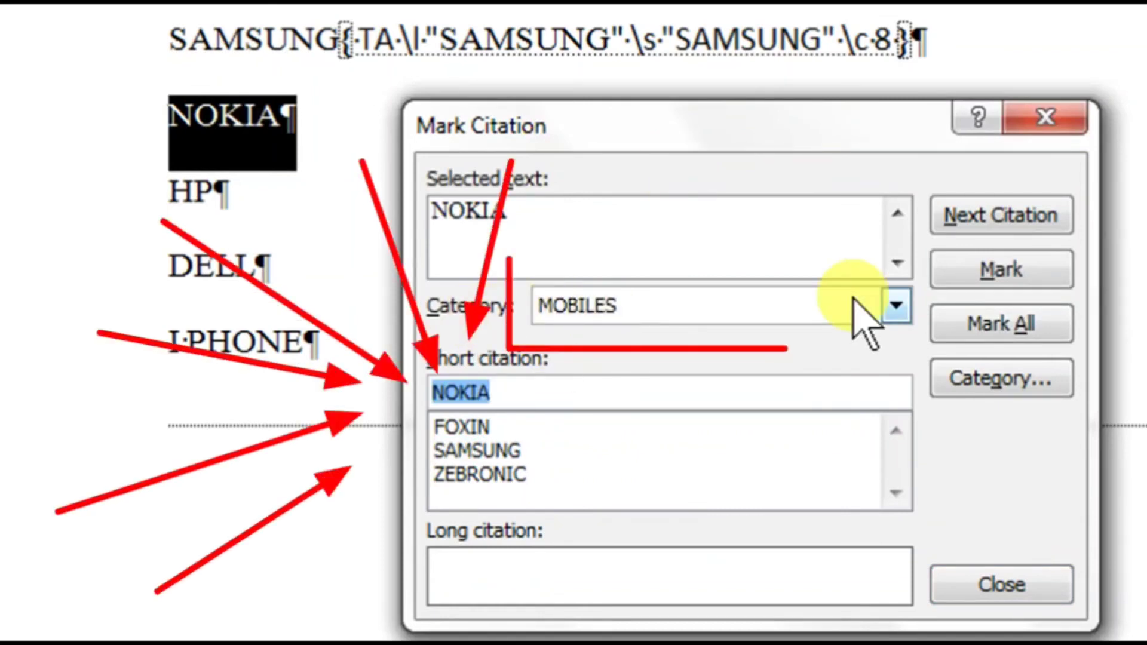
left_click(955, 278)
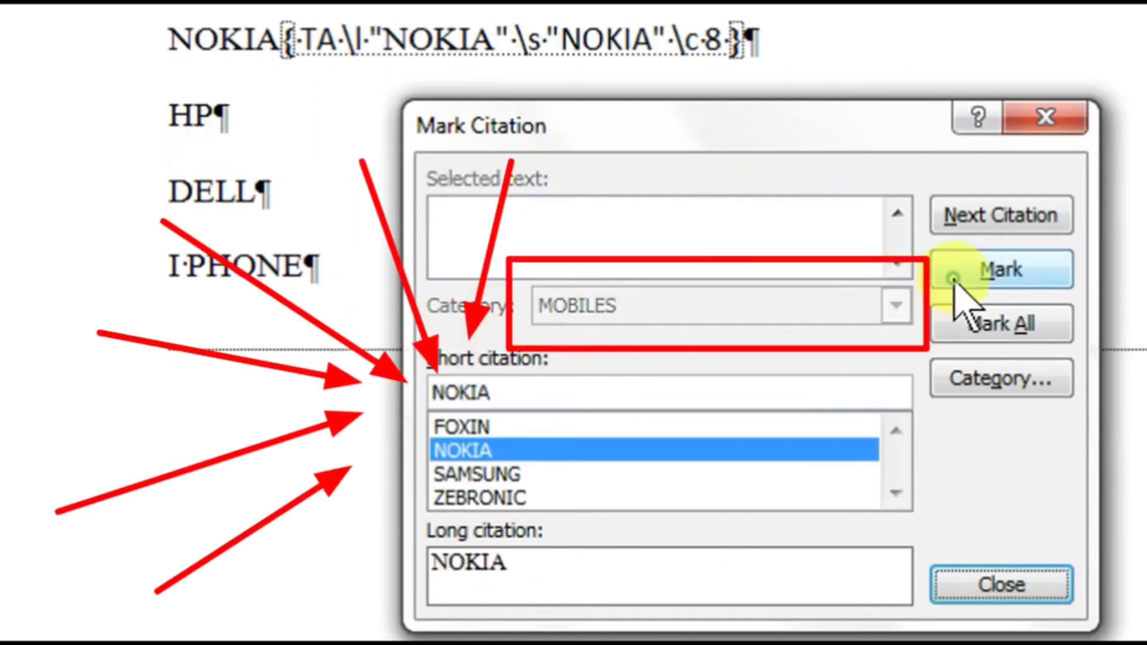
Mark HP in the brand list as a citation in the LAPTOPS category
triple_click(214, 125)
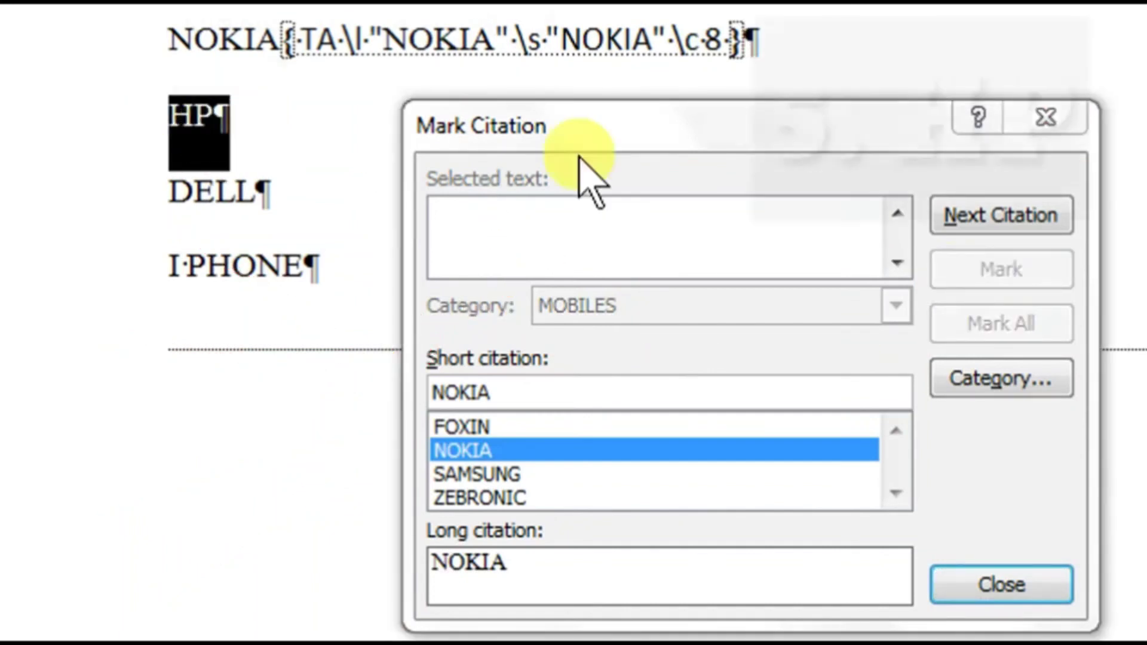
left_click(737, 150)
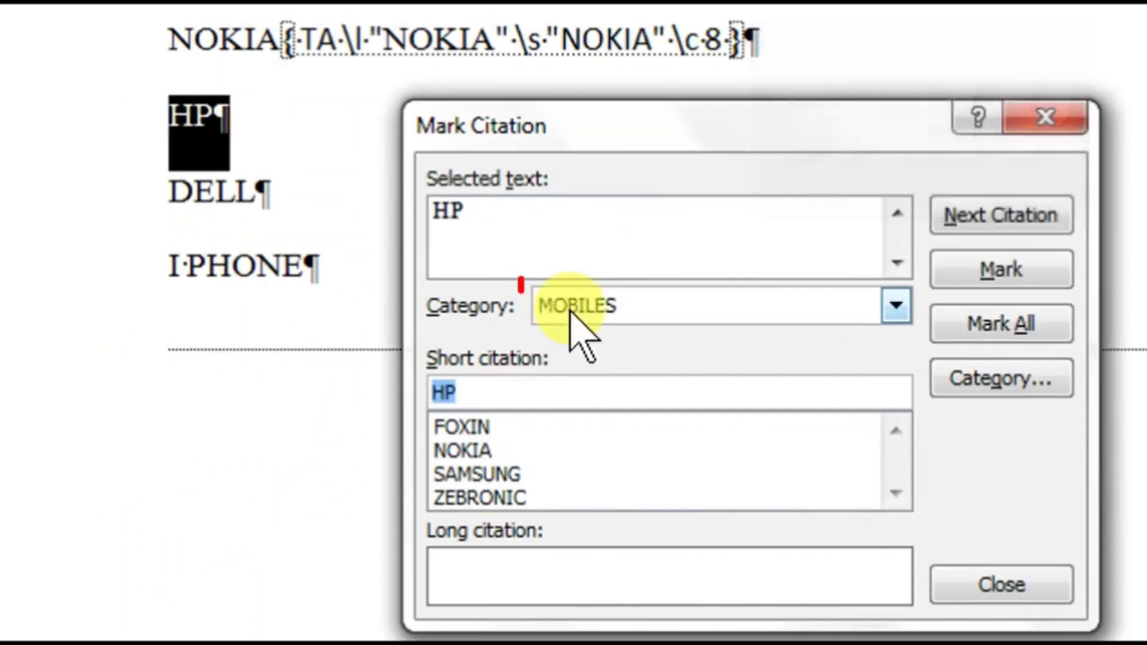
left_click(627, 313)
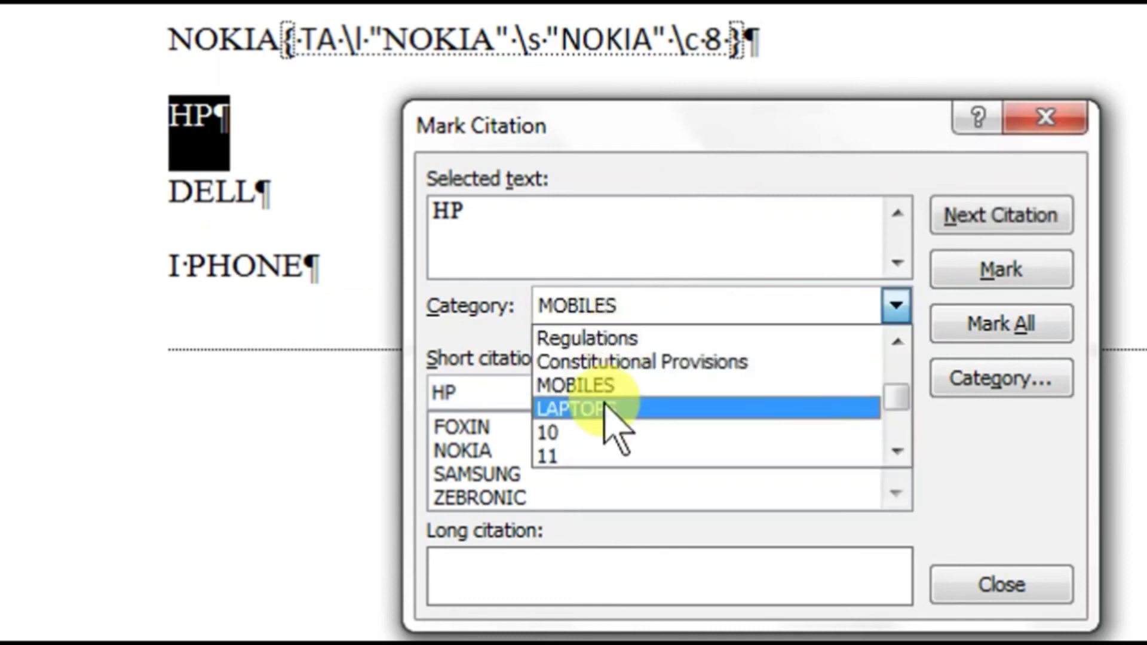
left_click(604, 404)
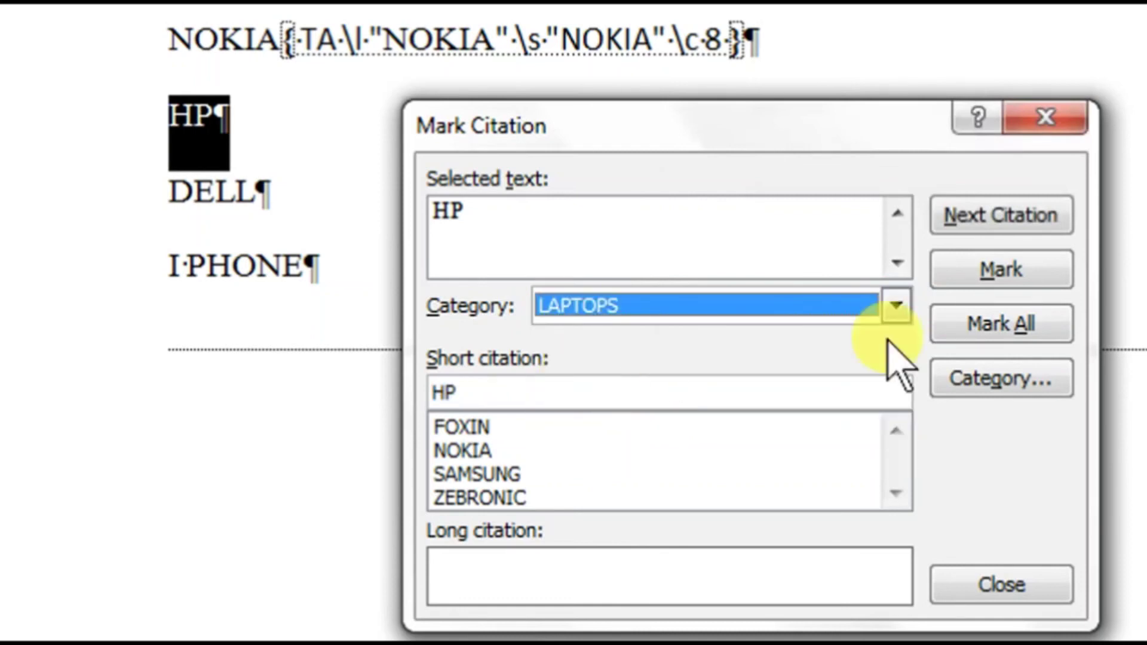
left_click(971, 274)
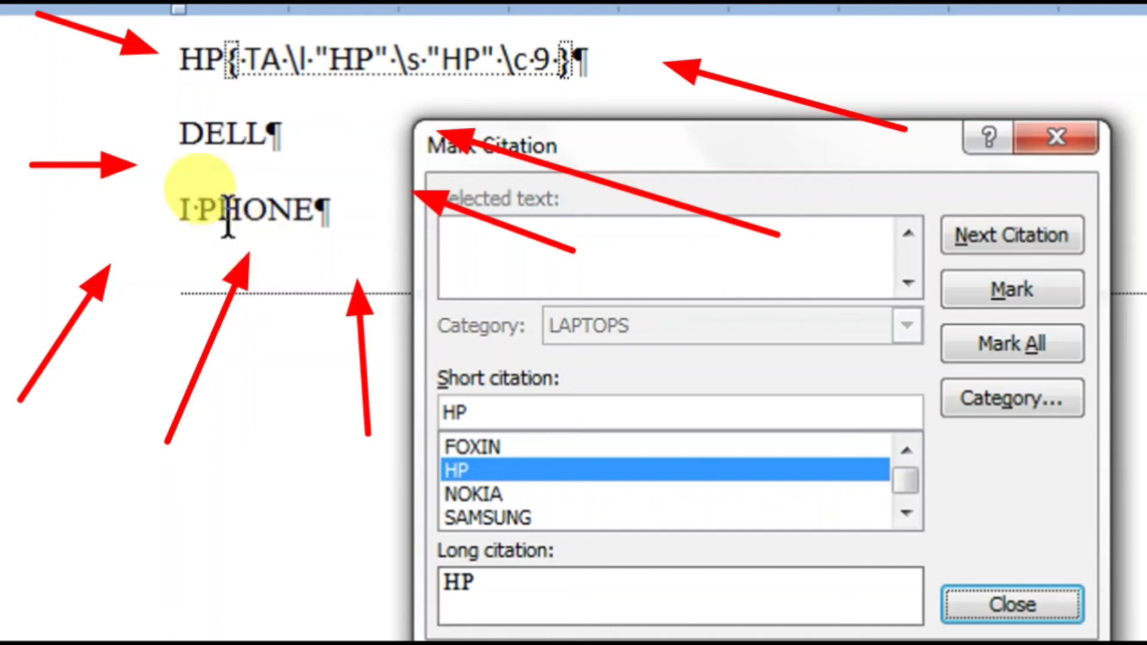
Mark DELL in the brand list as a citation in the LAPTOPS category
left_click(185, 135)
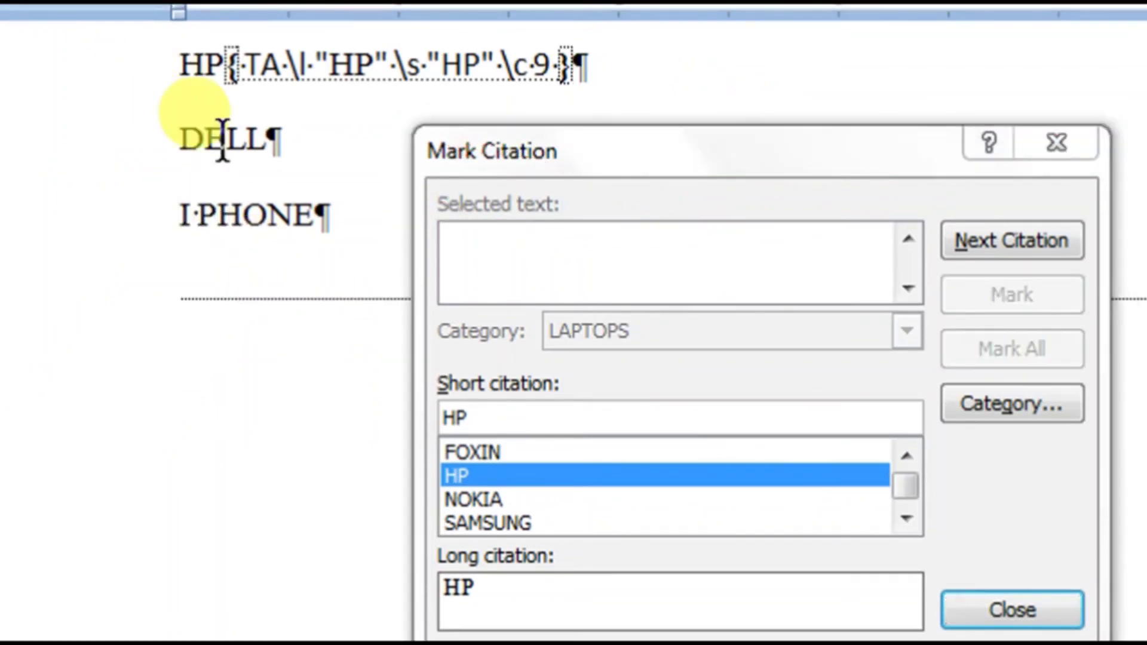
left_click_drag(179, 141, 257, 149)
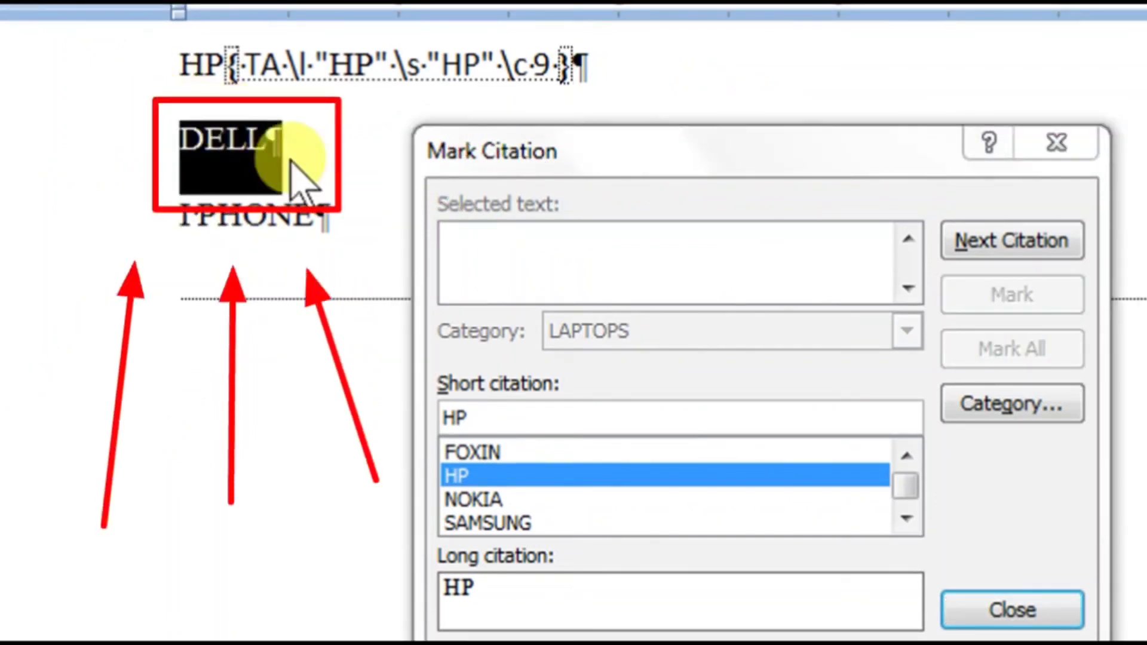
left_click(675, 164)
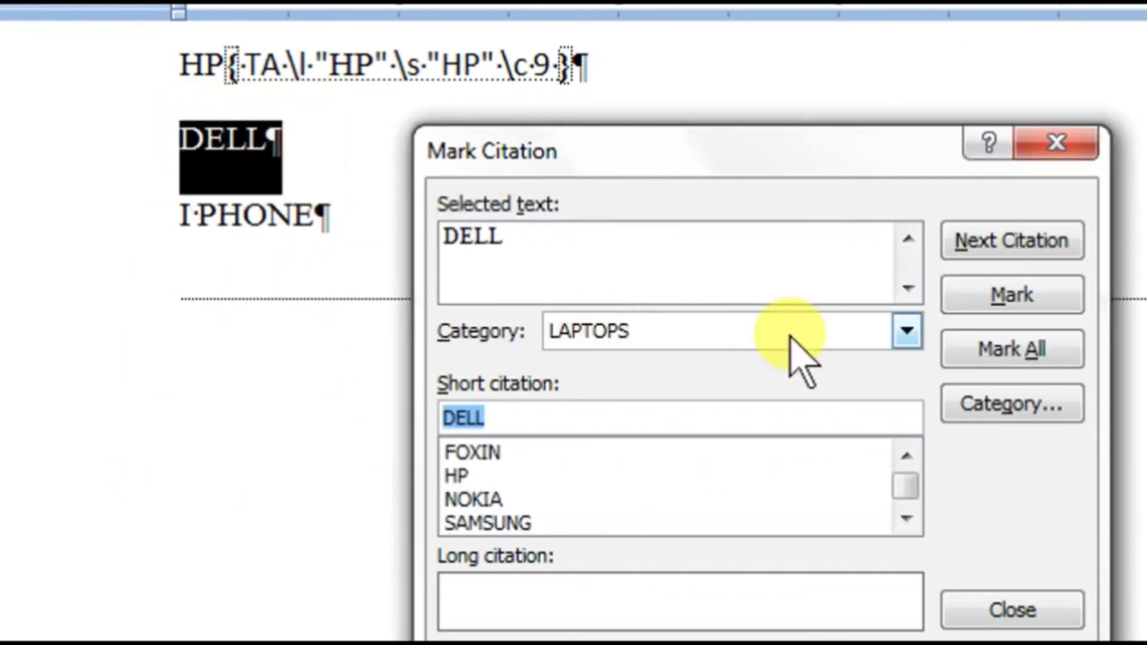
left_click(982, 299)
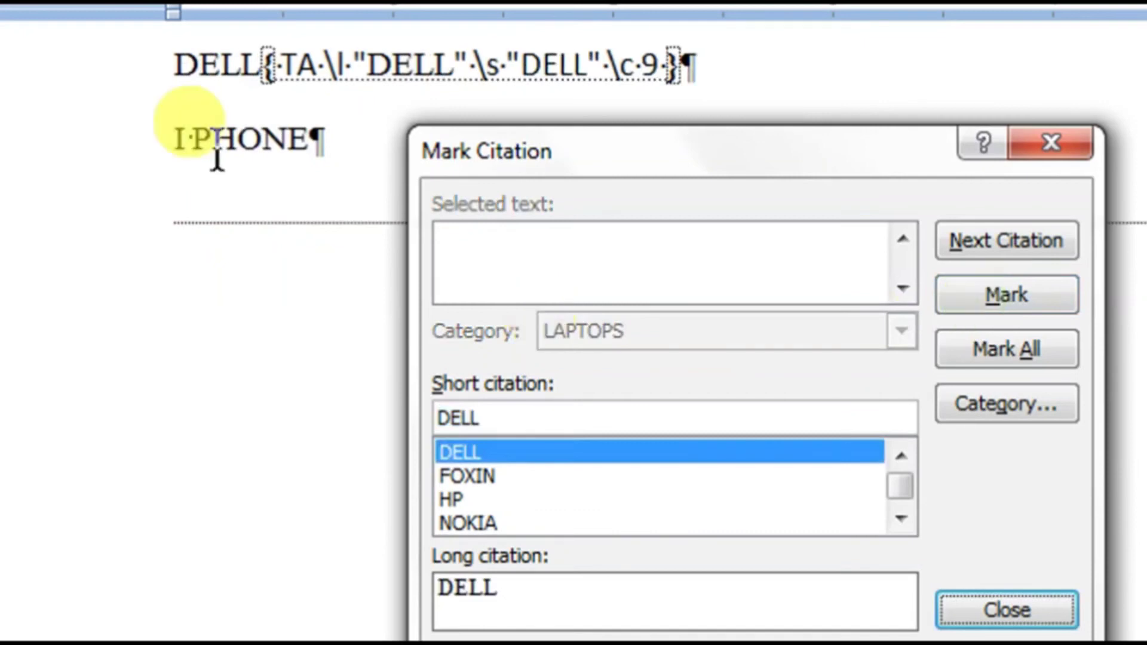
Mark I PHONE in the brand list as a citation in the MOBILES category
left_click(177, 135)
left_click_drag(182, 136, 280, 161)
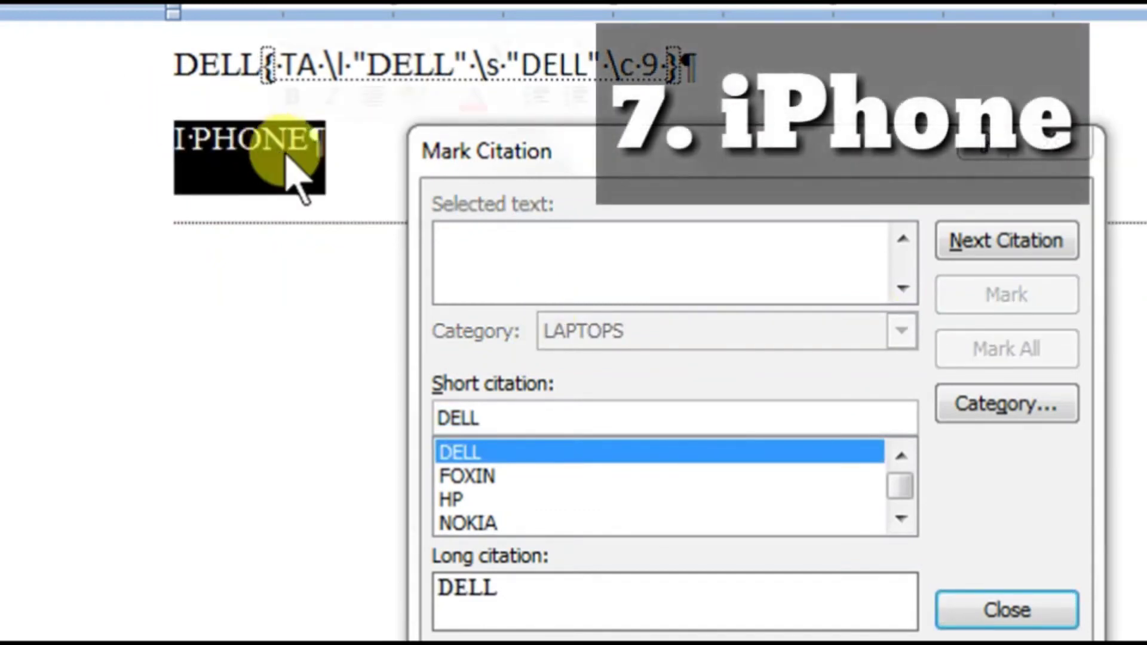
left_click(585, 177)
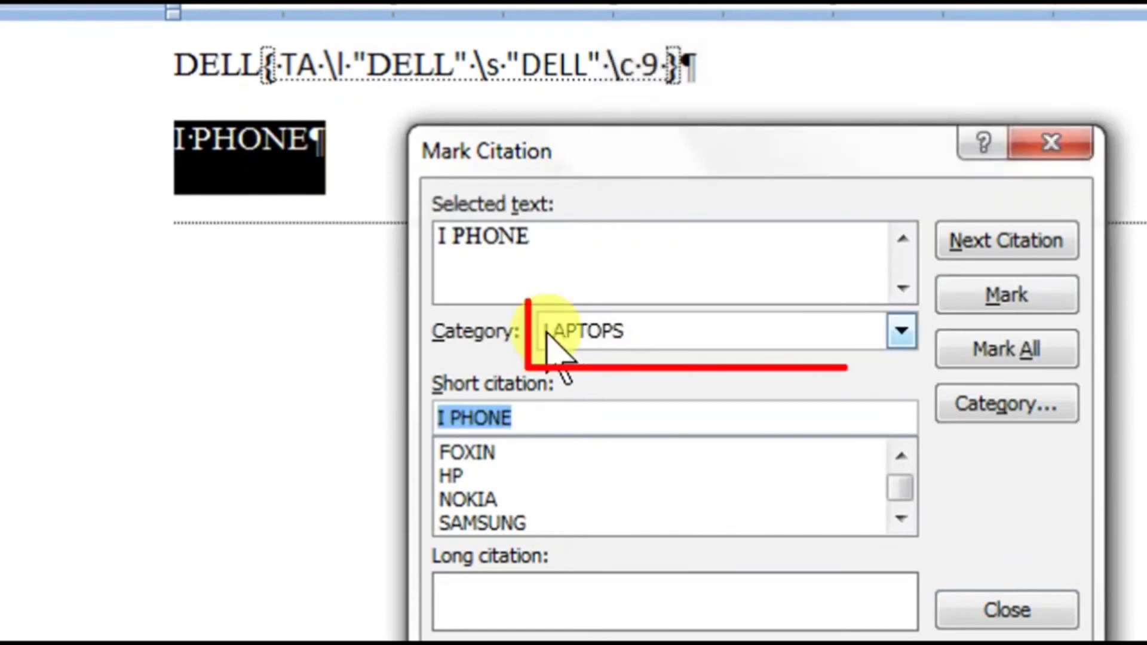
left_click(604, 342)
left_click(609, 411)
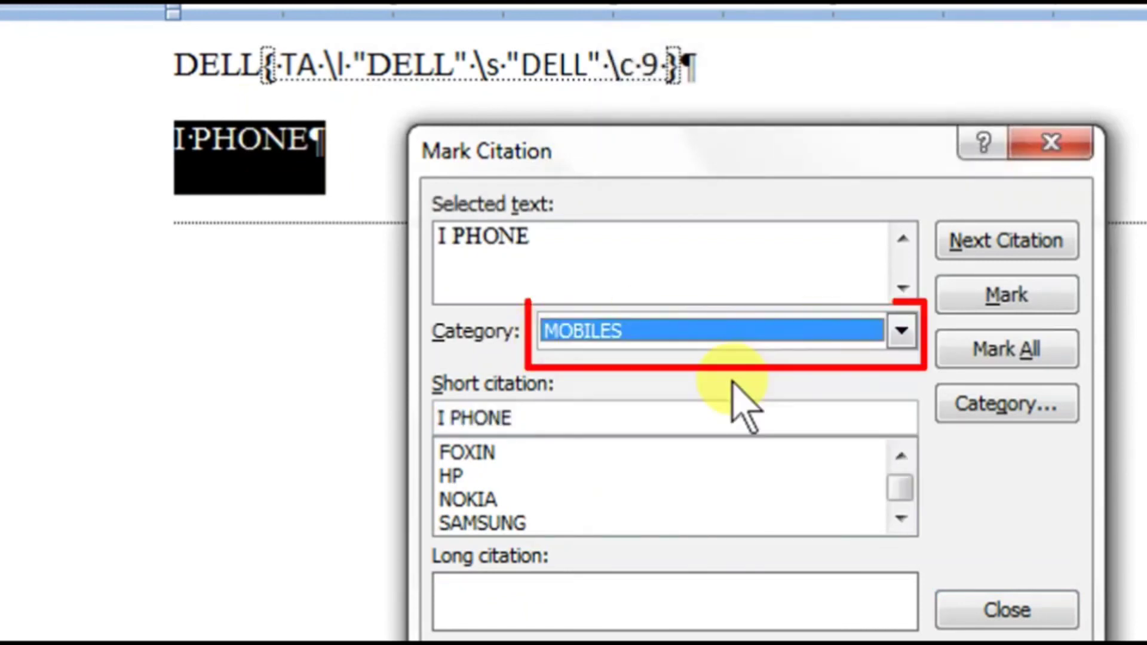
left_click(996, 302)
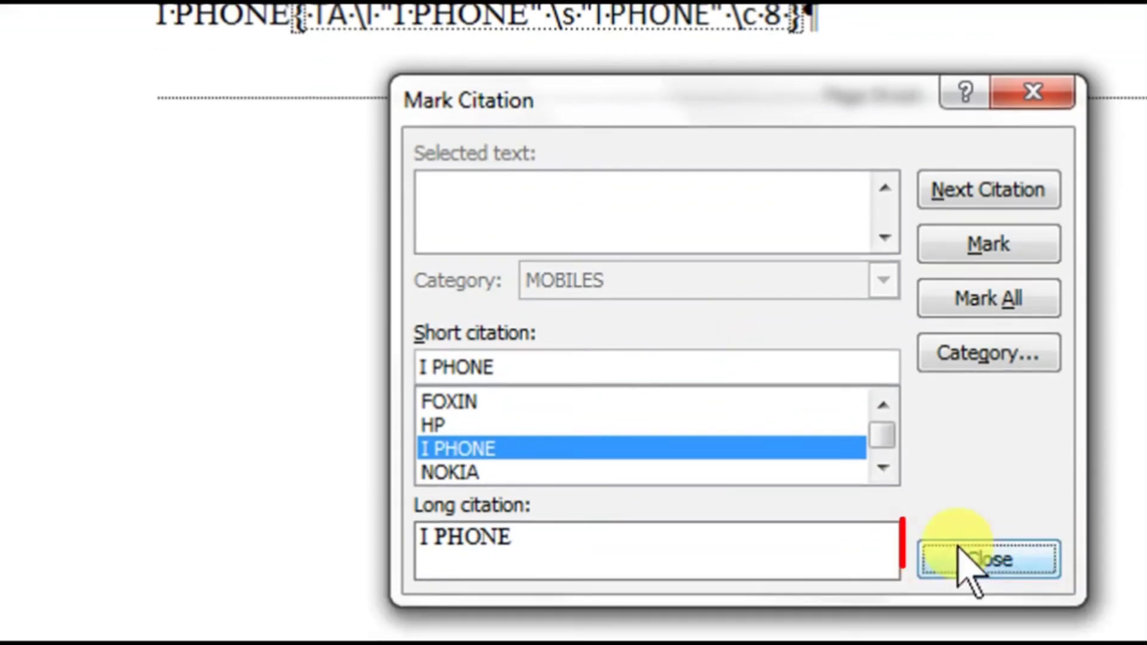
Finish marking citations and hide the formatting marks and citation field codes in the document
left_click(959, 547)
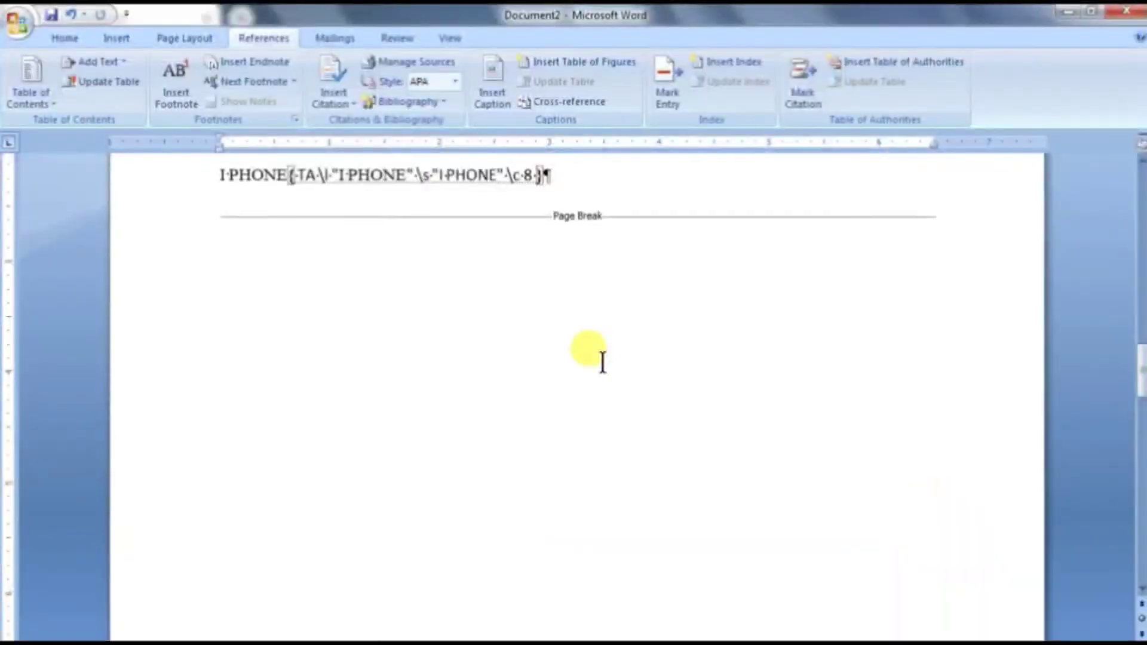
scroll(423, 322, "up", 3)
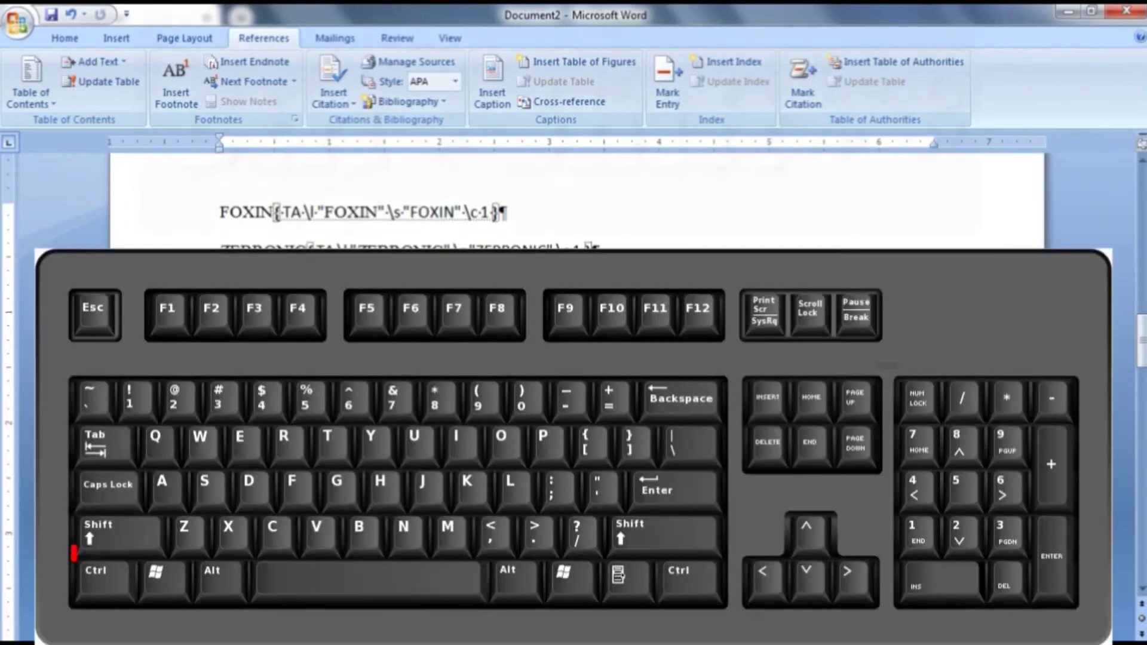
key("ctrl+shift+8")
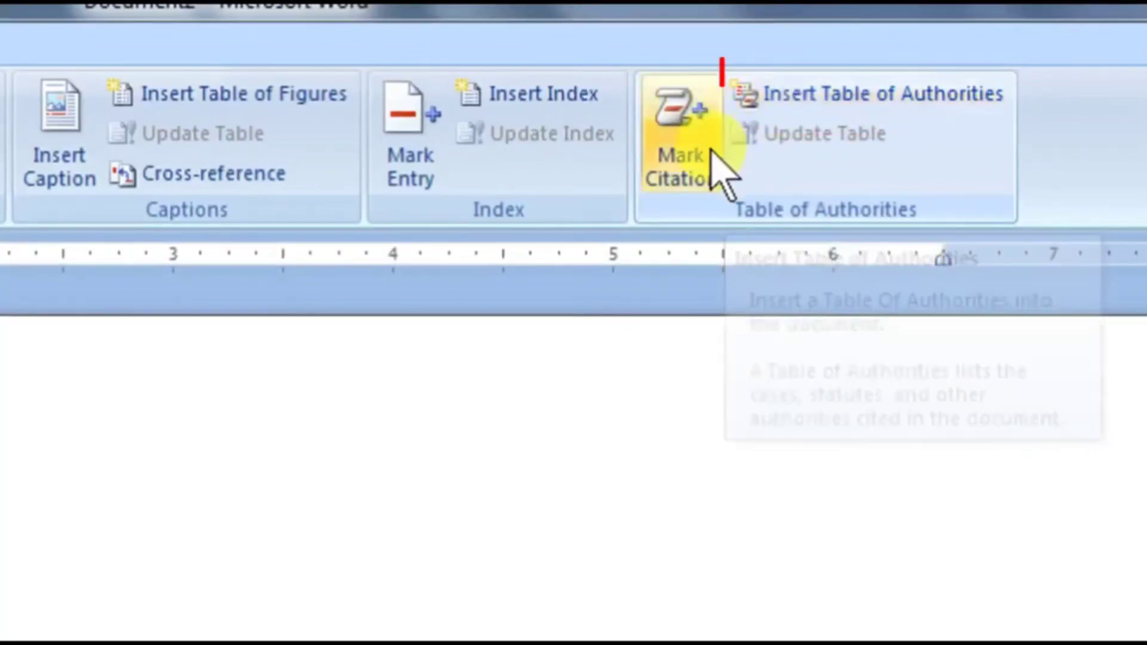
Insert a table of authorities for the MOBILES category with a dotted tab leader and the From template format, and undo the insertion
left_click(824, 102)
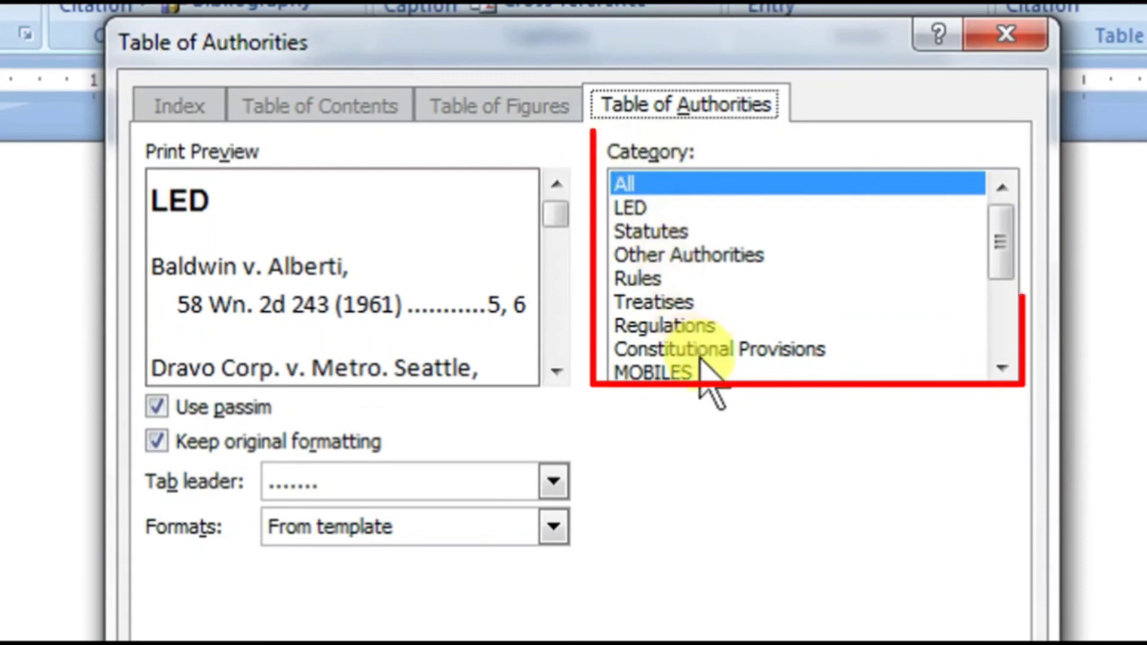
left_click(687, 373)
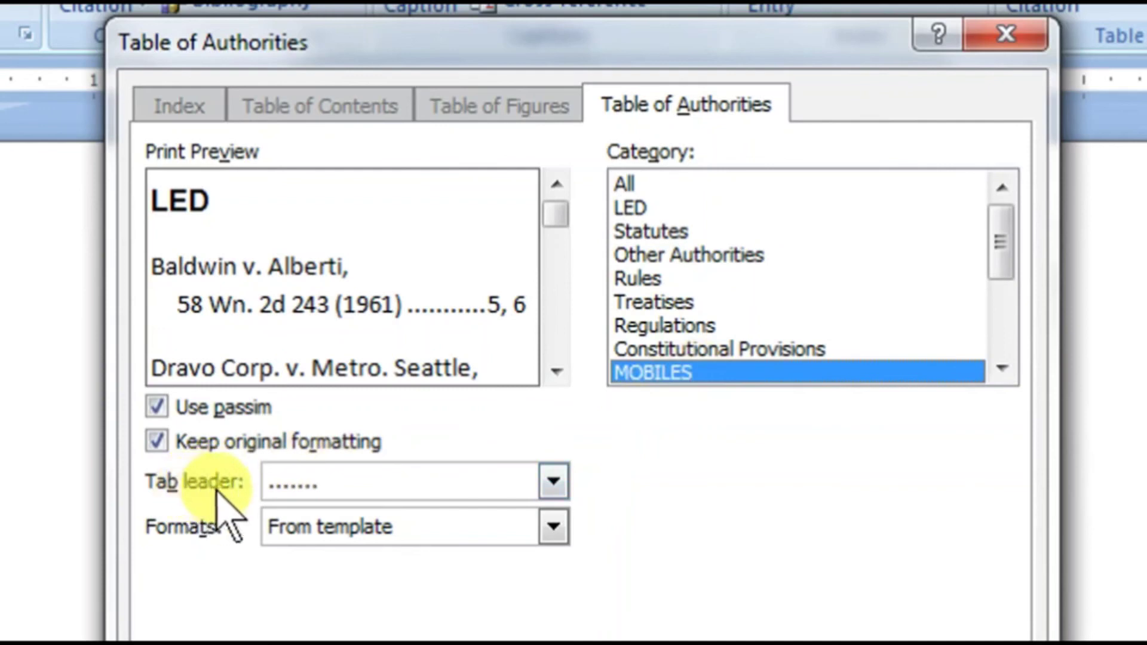
left_click(295, 484)
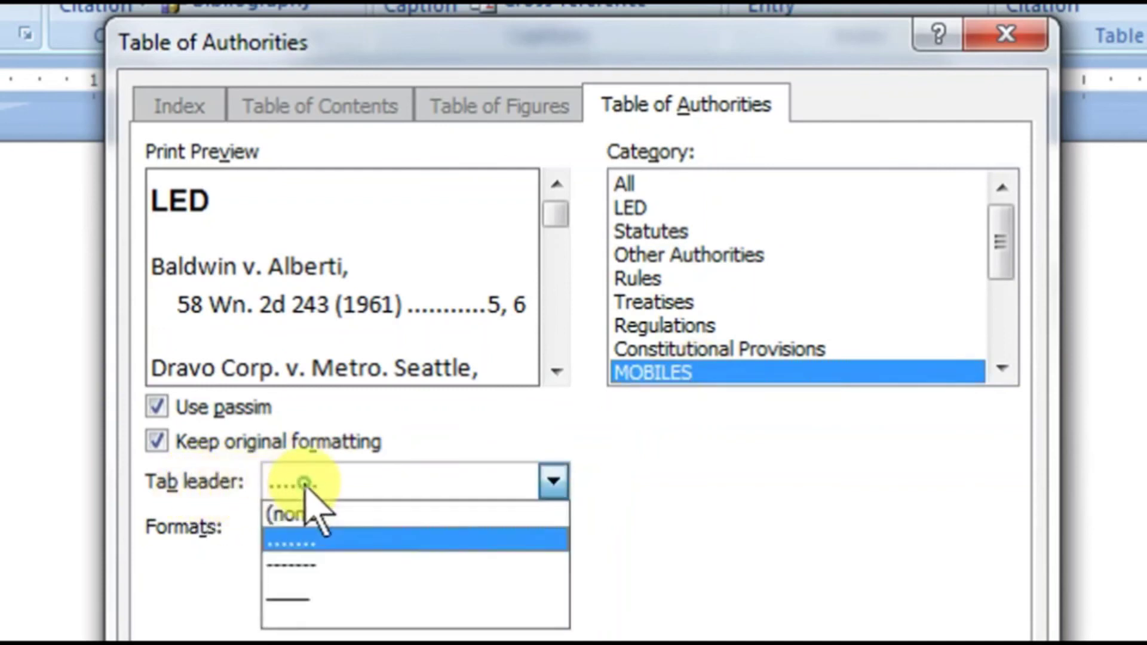
left_click(312, 538)
left_click(322, 532)
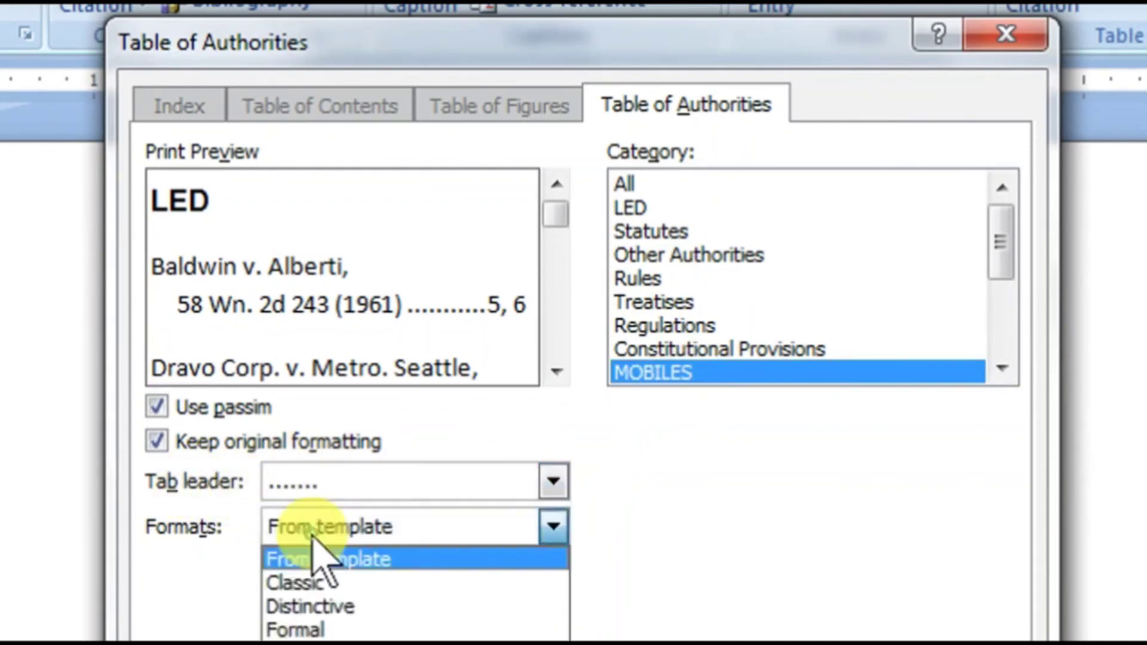
left_click(323, 559)
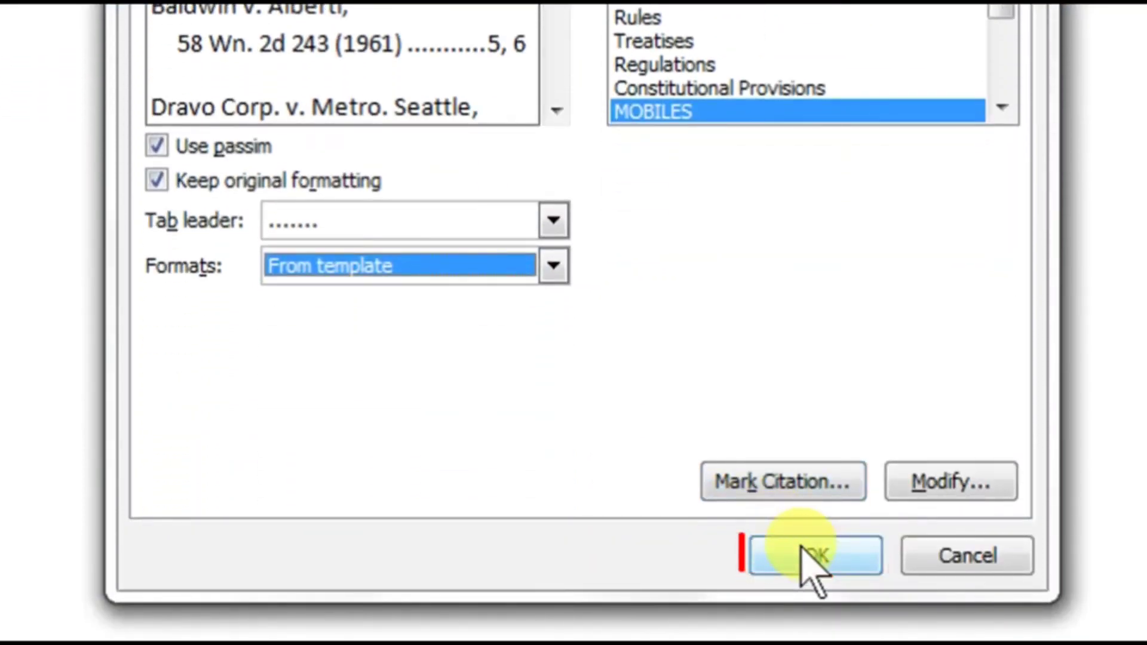
left_click(803, 555)
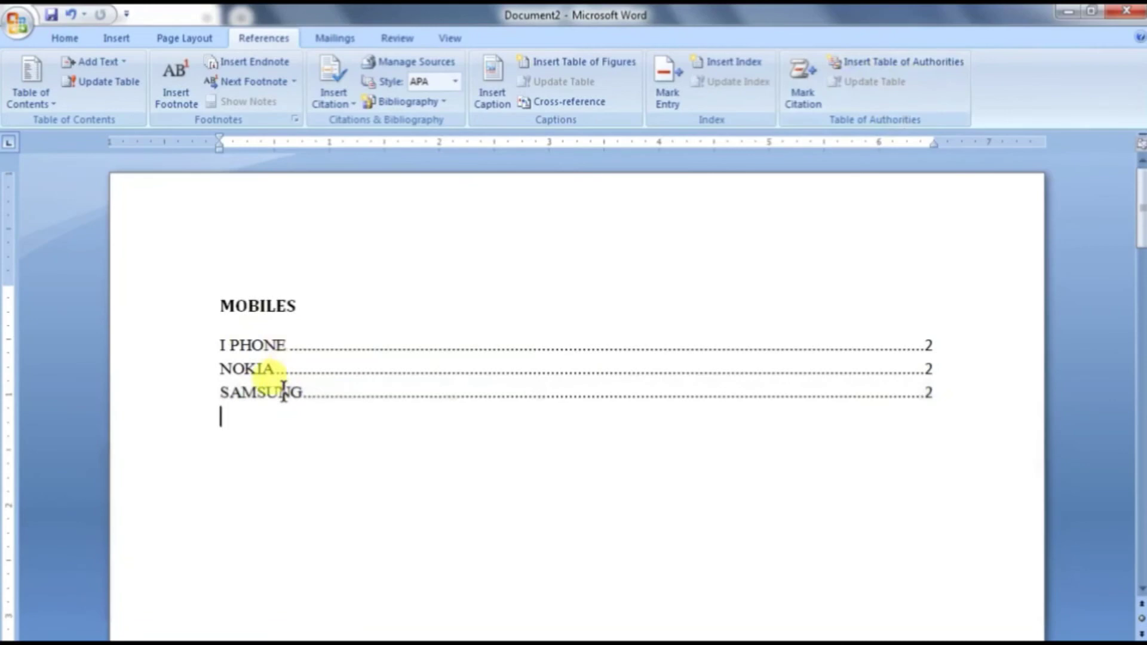
key("ctrl+z")
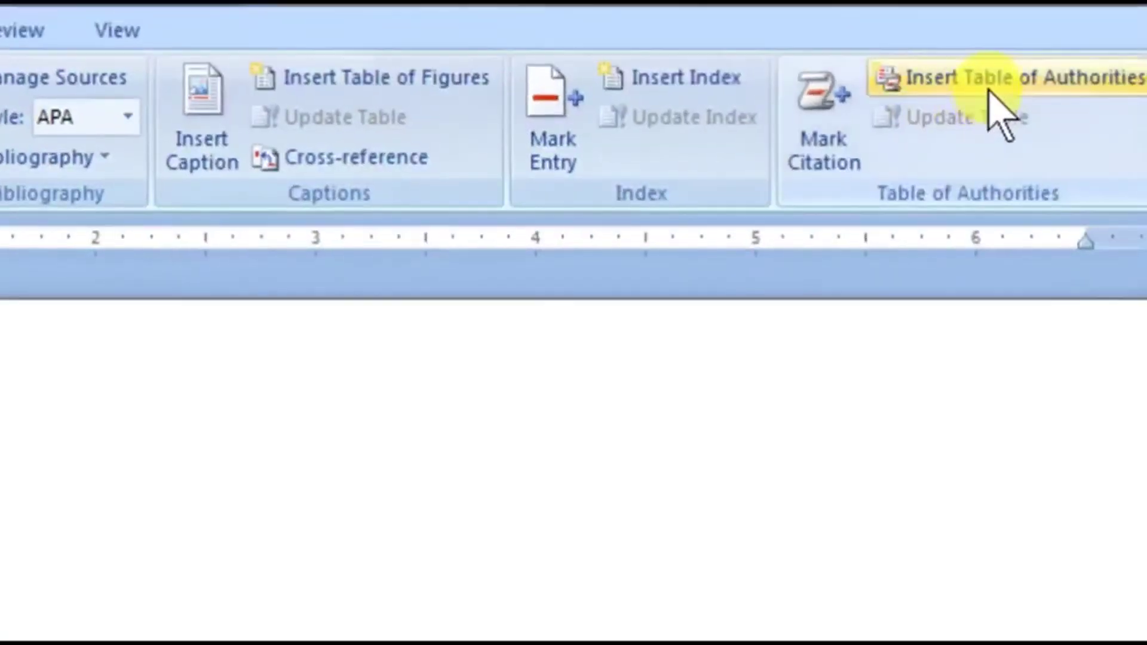
Start a table of authorities covering all categories and preview the Classic, Distinctive, Formal and Simple formats
left_click(1003, 81)
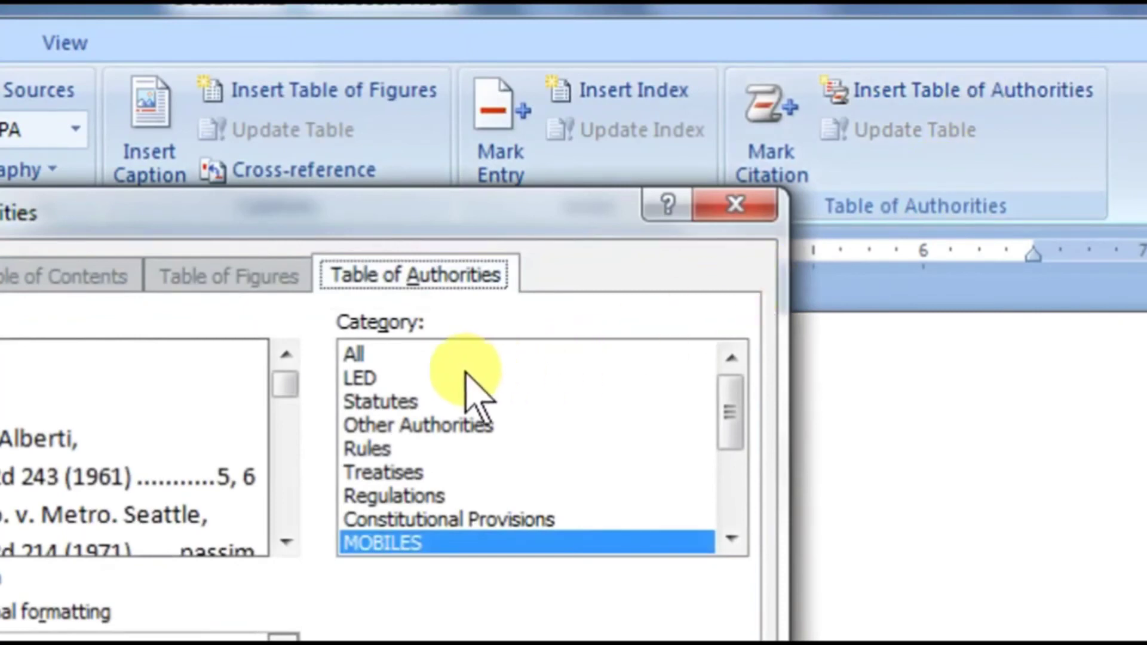
left_click(349, 356)
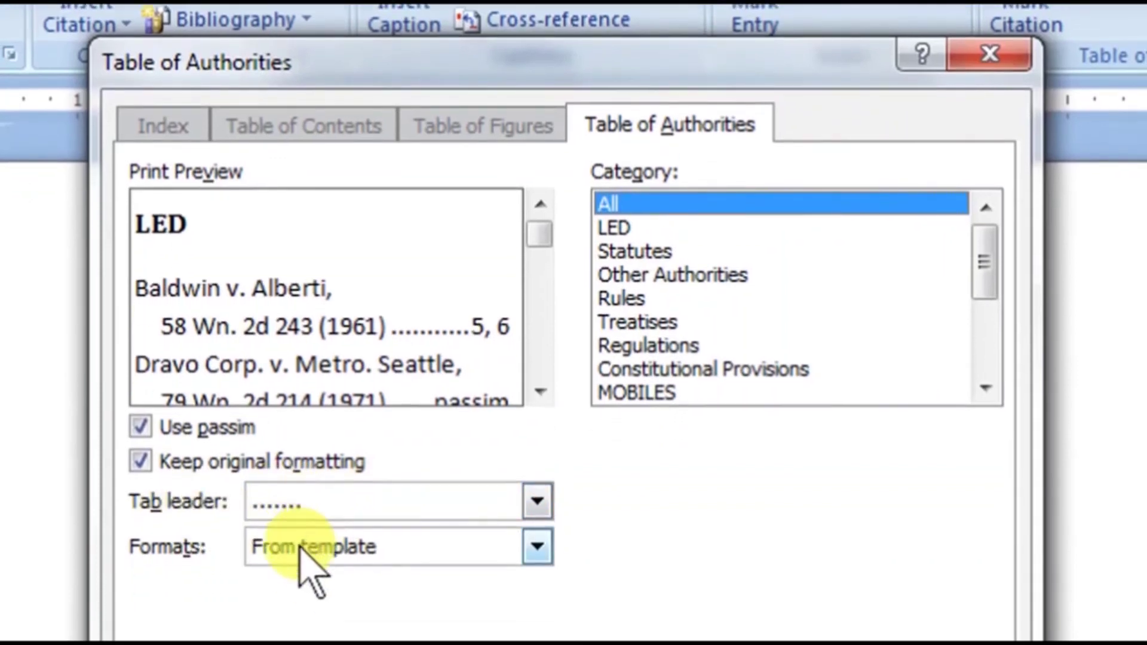
left_click(302, 571)
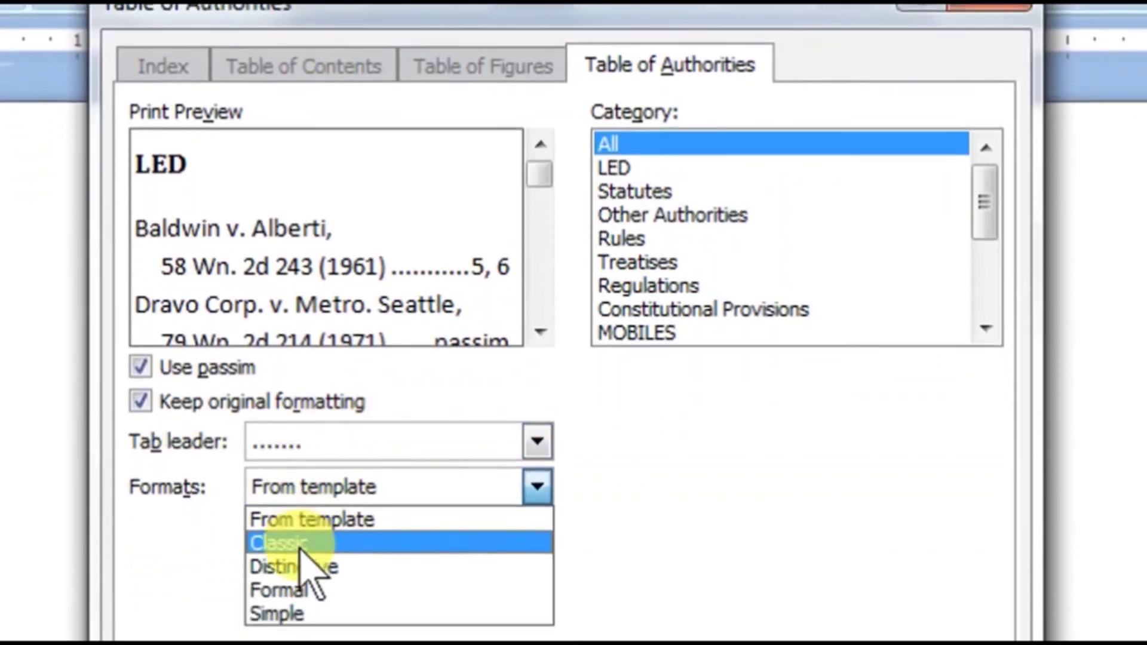
left_click(300, 546)
left_click(296, 492)
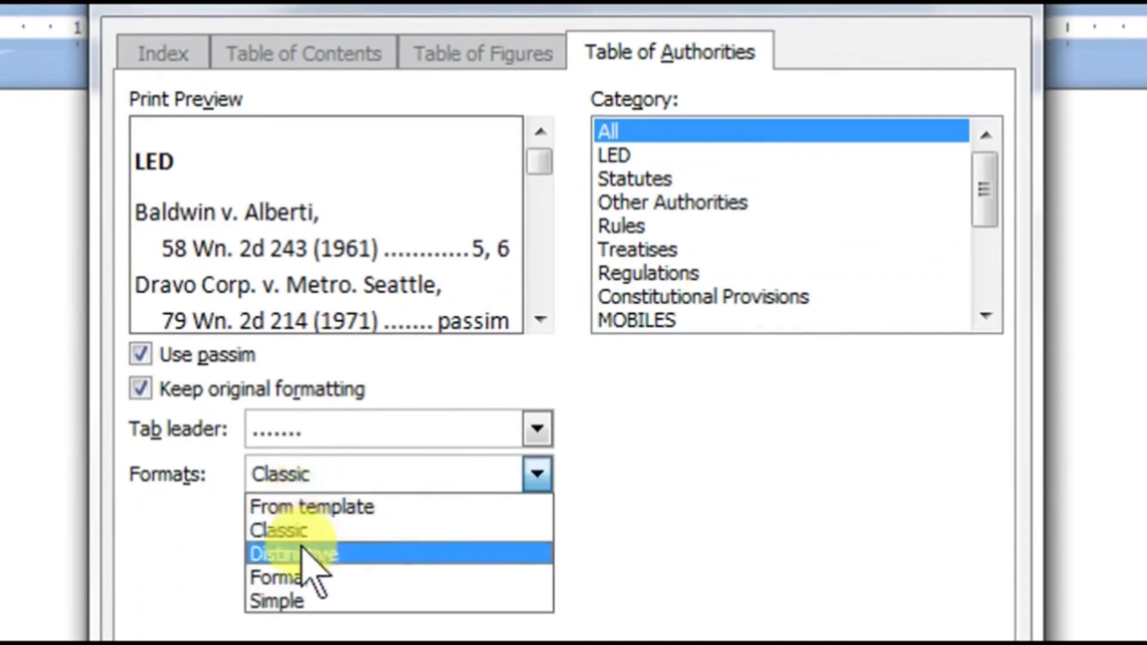
left_click(301, 553)
left_click(302, 481)
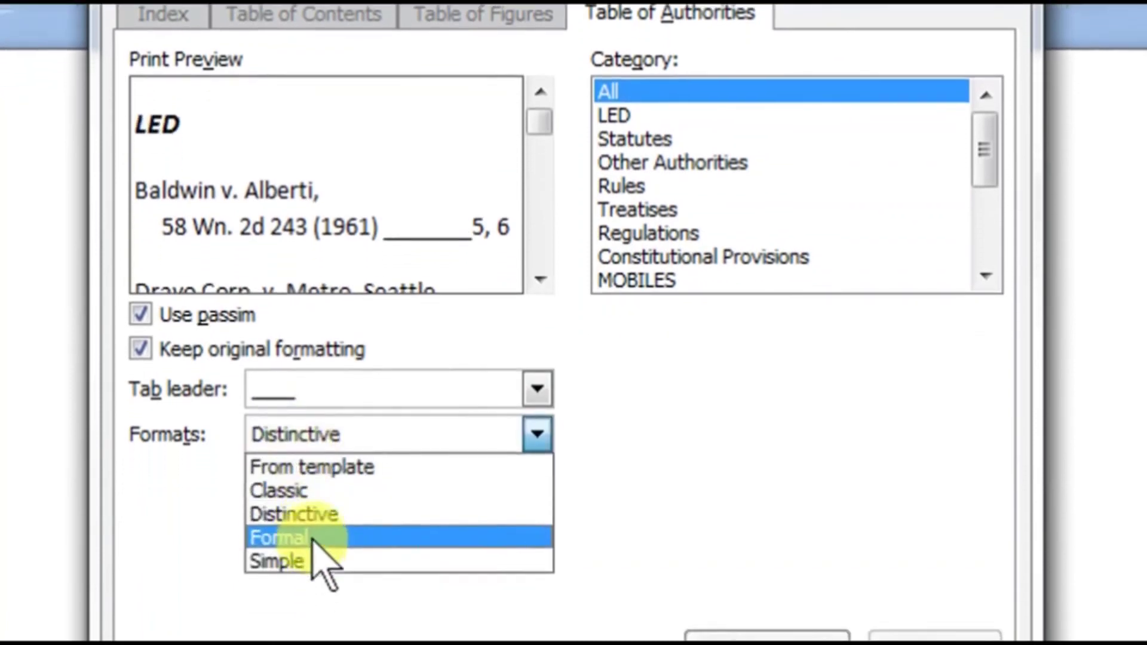
left_click(312, 539)
left_click(317, 436)
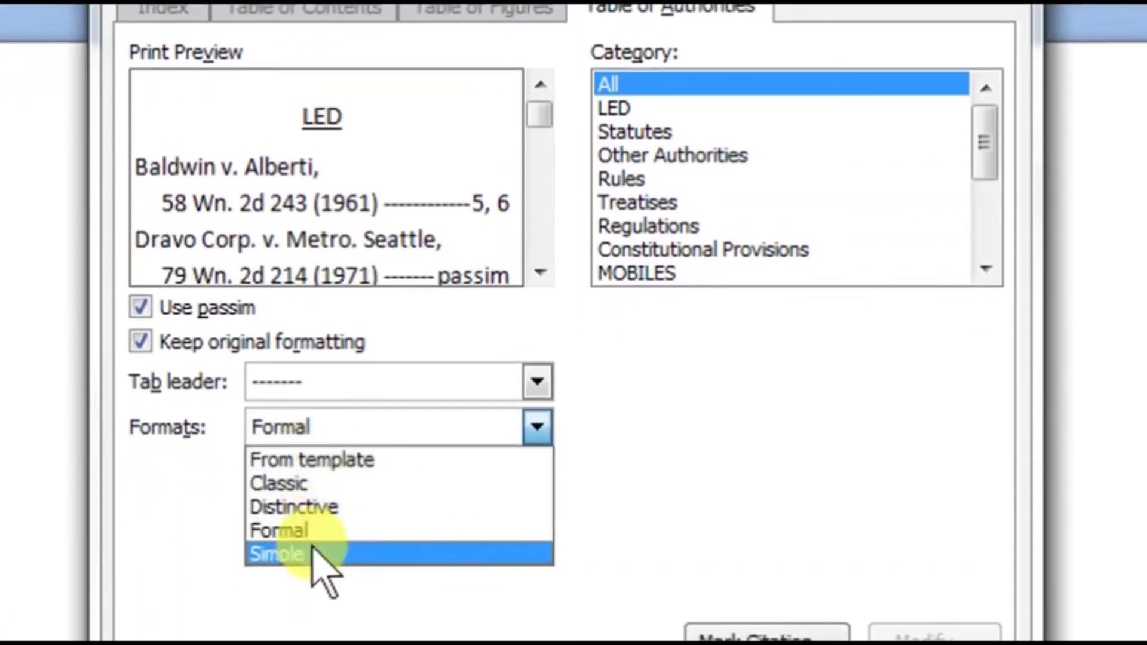
left_click(313, 554)
Choose the Formal format with its dashed tab leader and insert the table of authorities on the blank page
left_click(348, 436)
left_click(328, 525)
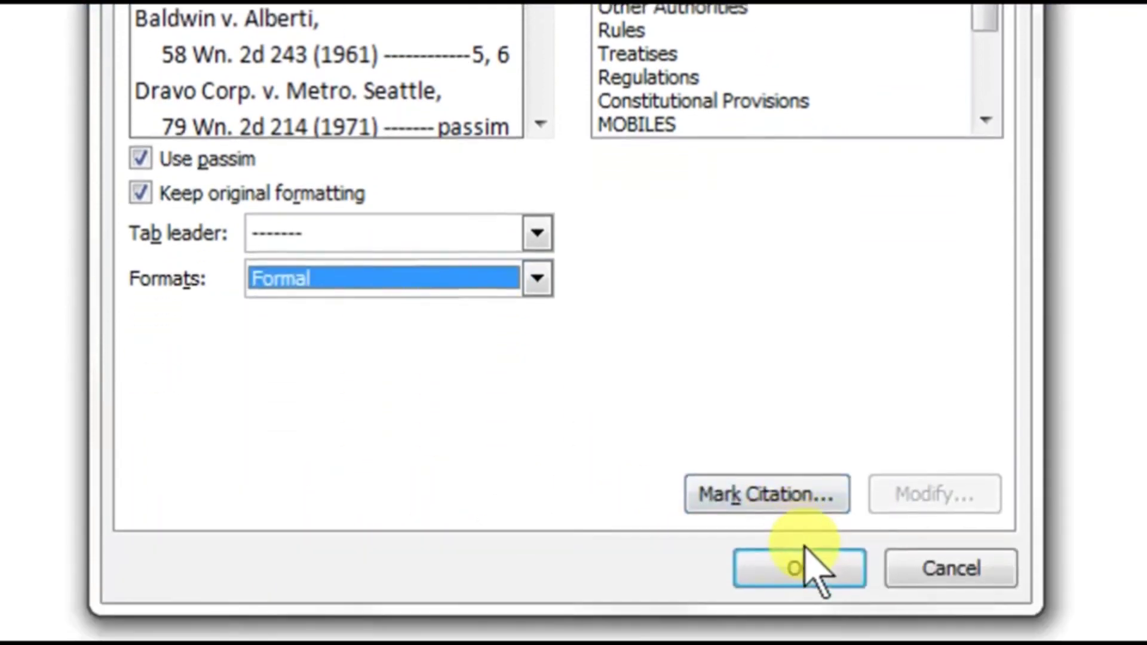
left_click(798, 546)
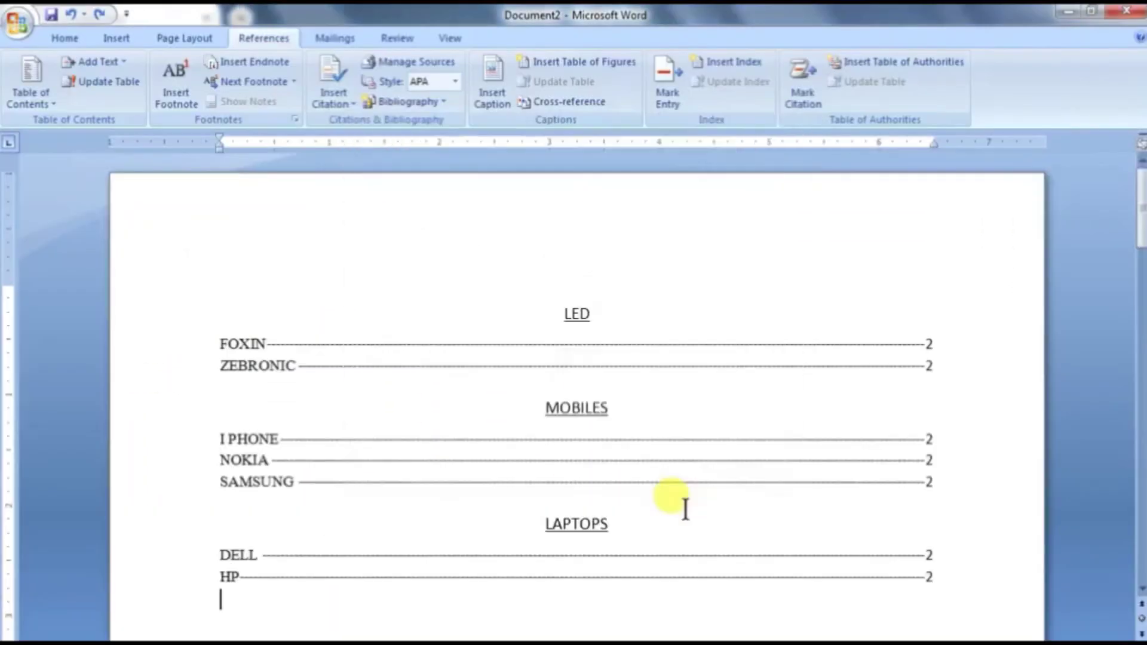
scroll(206, 376, "down", 1)
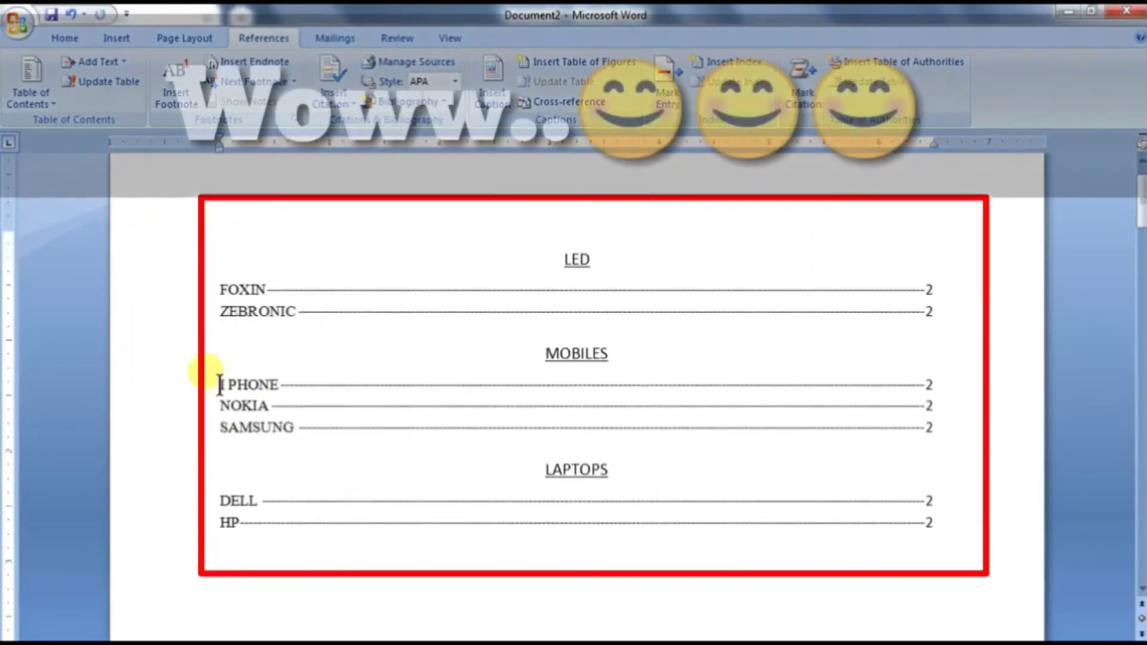